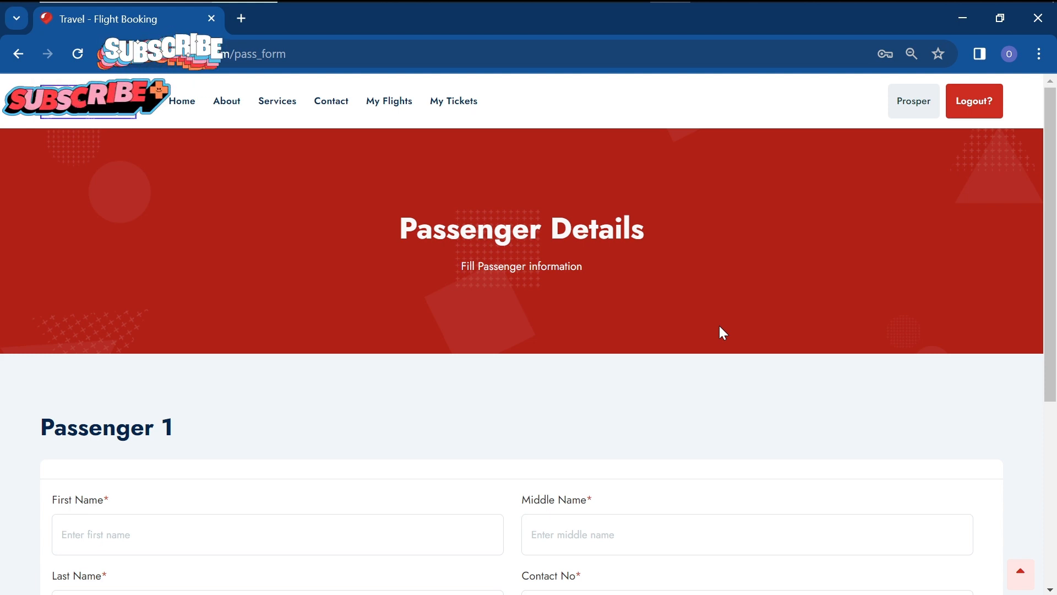
Fill in Passenger 1's first, middle and last names, fixing a mistyped middle-name letter.
scroll(719, 328, down, 5)
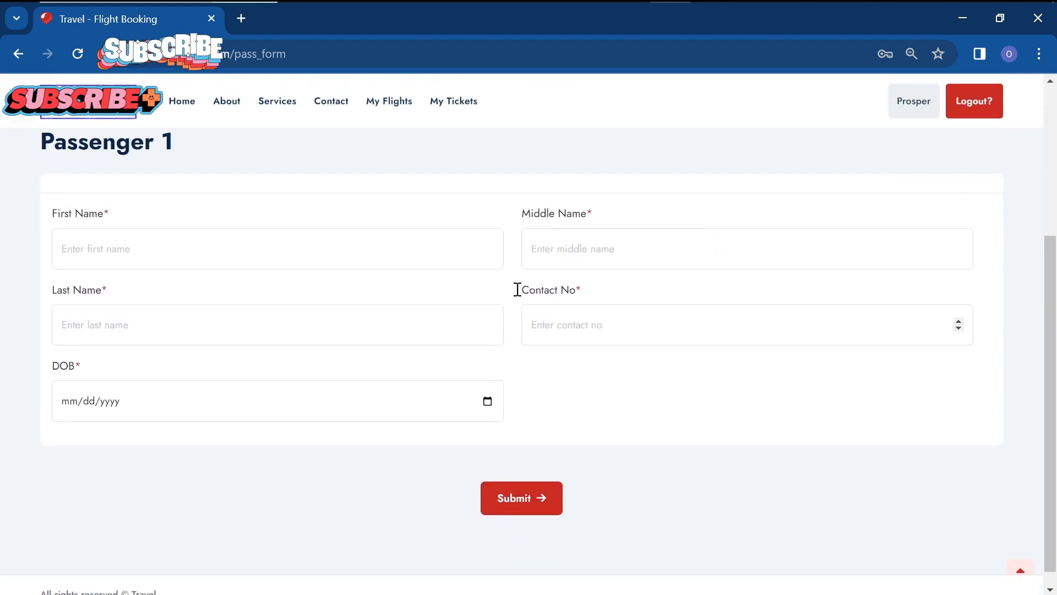
click(242, 248)
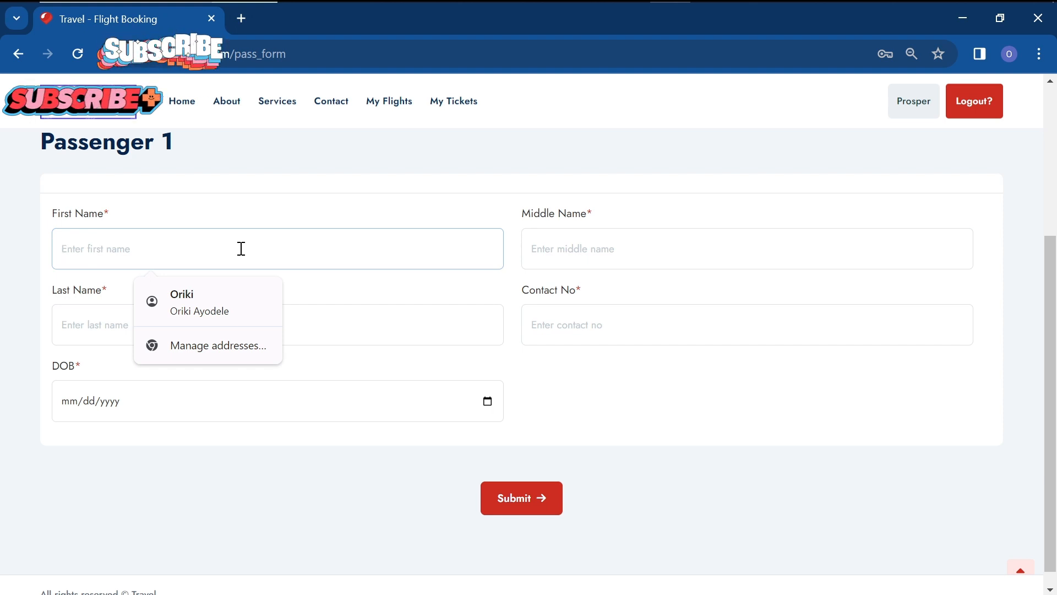
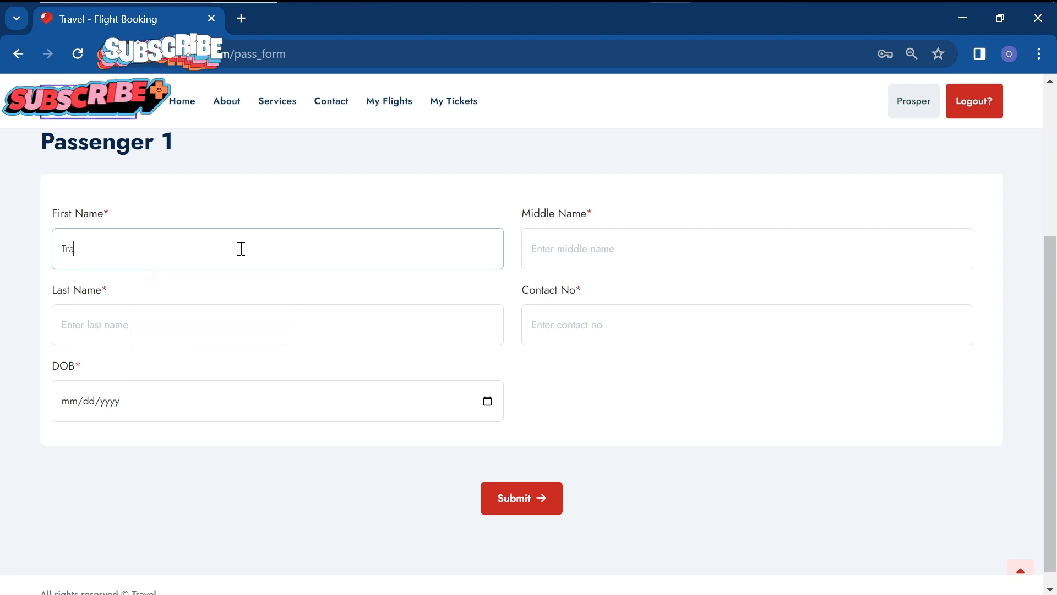
click(579, 260)
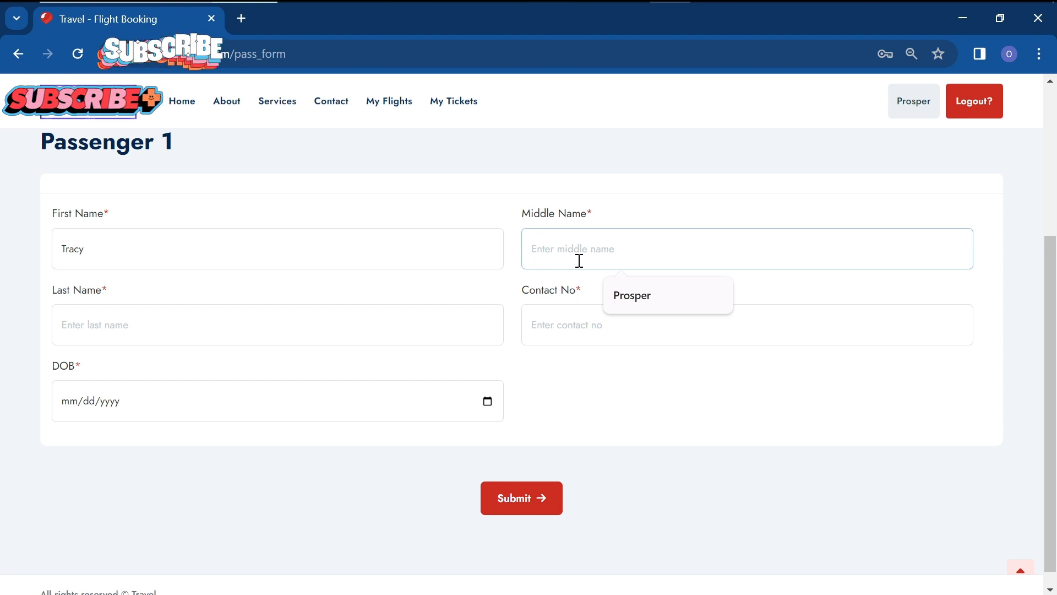
text(P)
key(BackSpace)
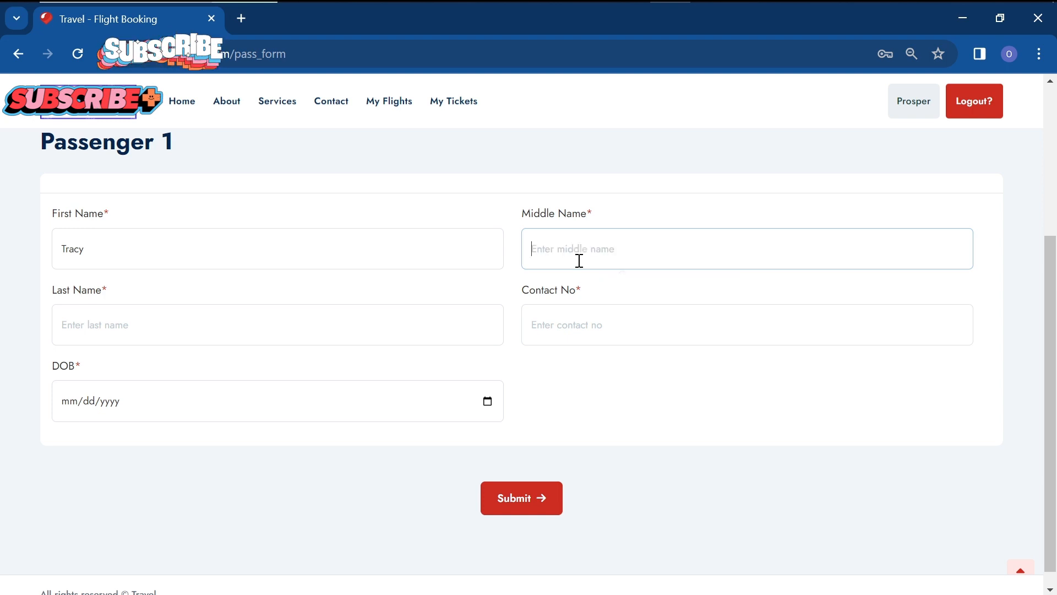
text(Joy)
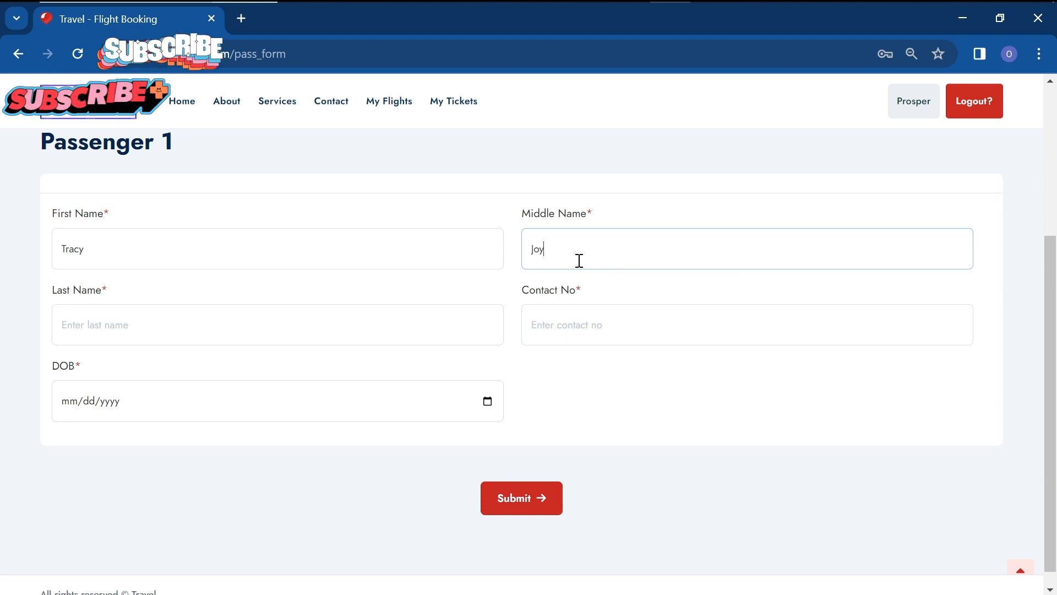
click(187, 320)
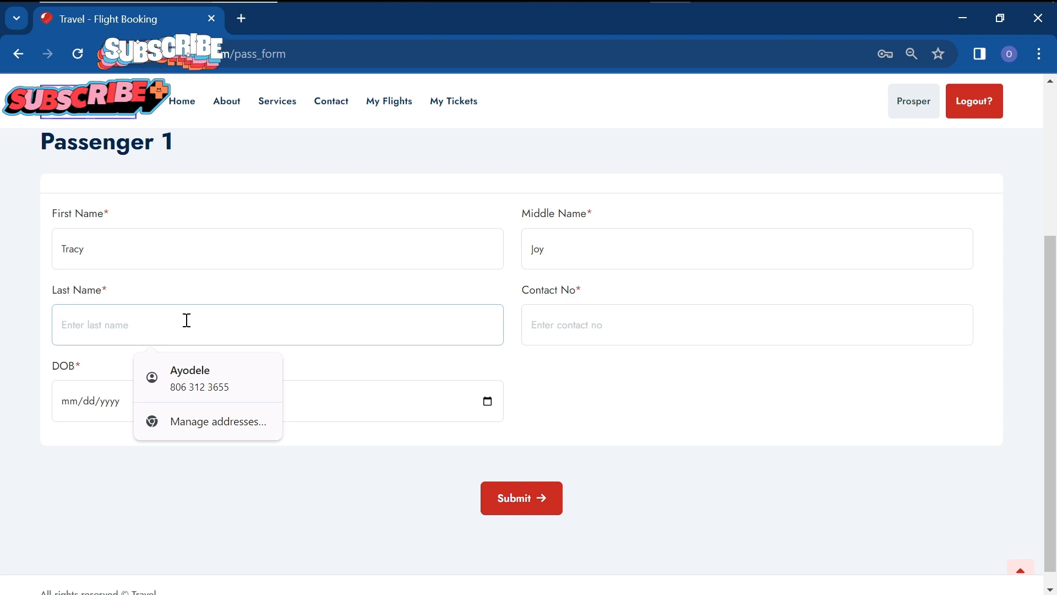
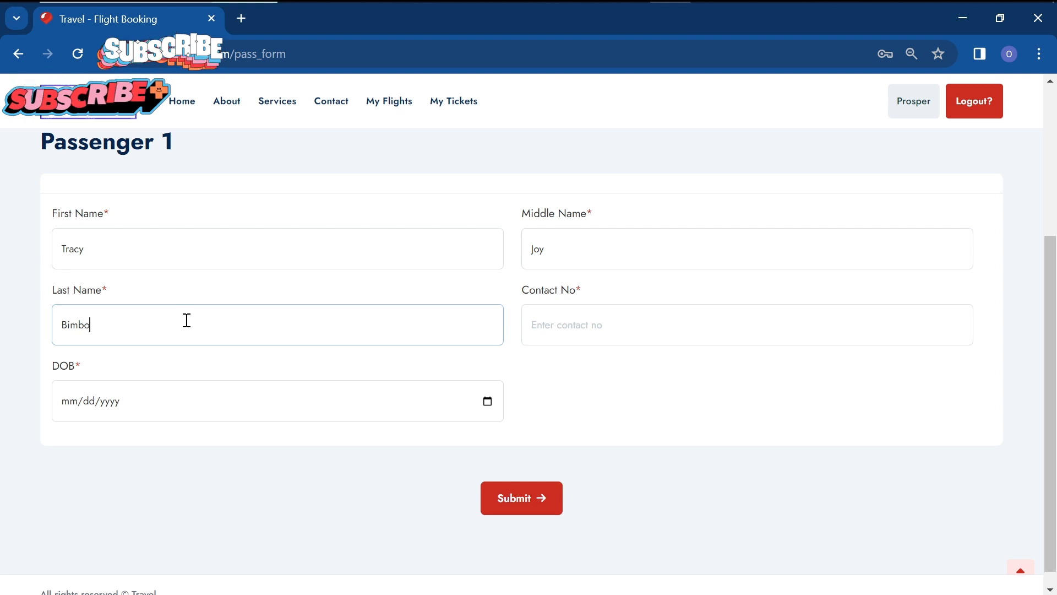
click(588, 325)
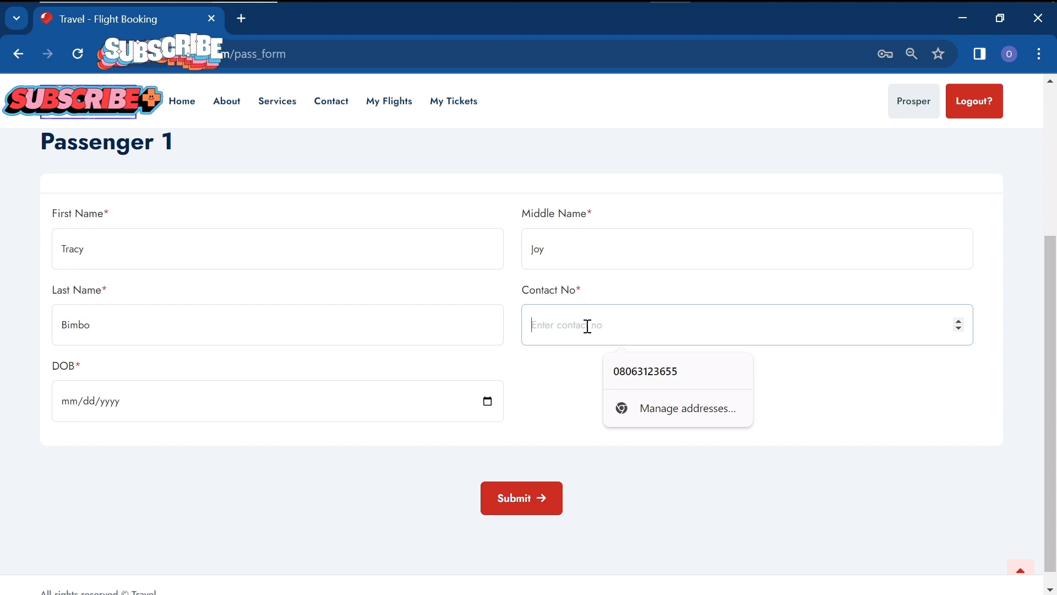
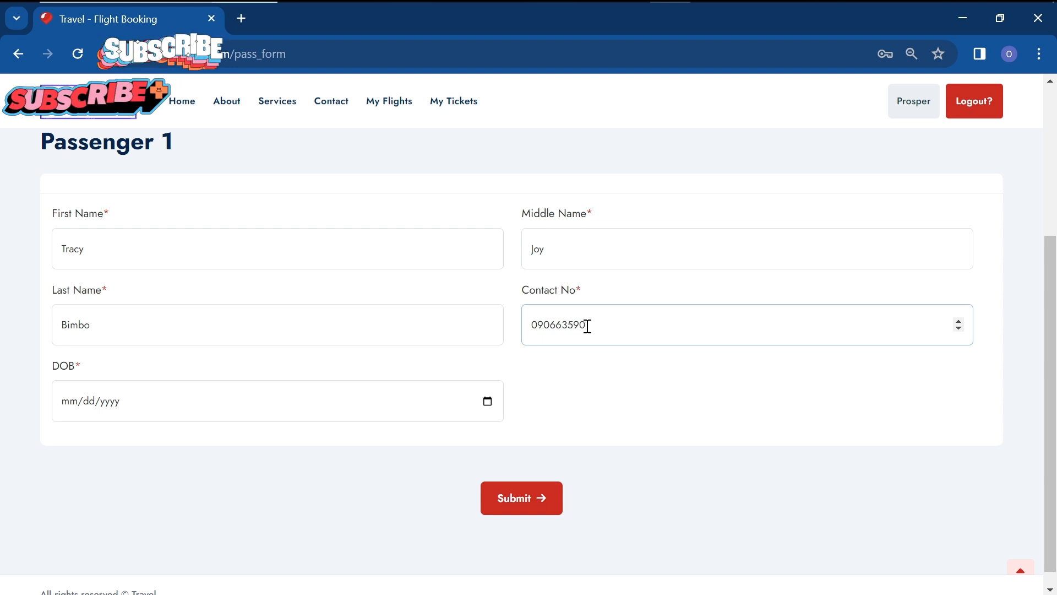
click(71, 406)
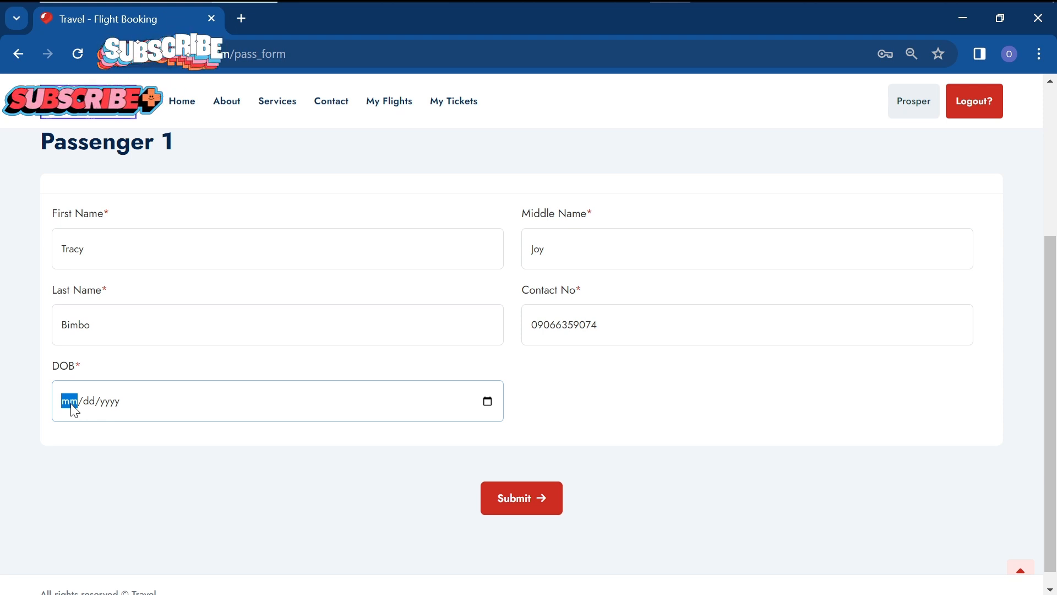
text(08/)
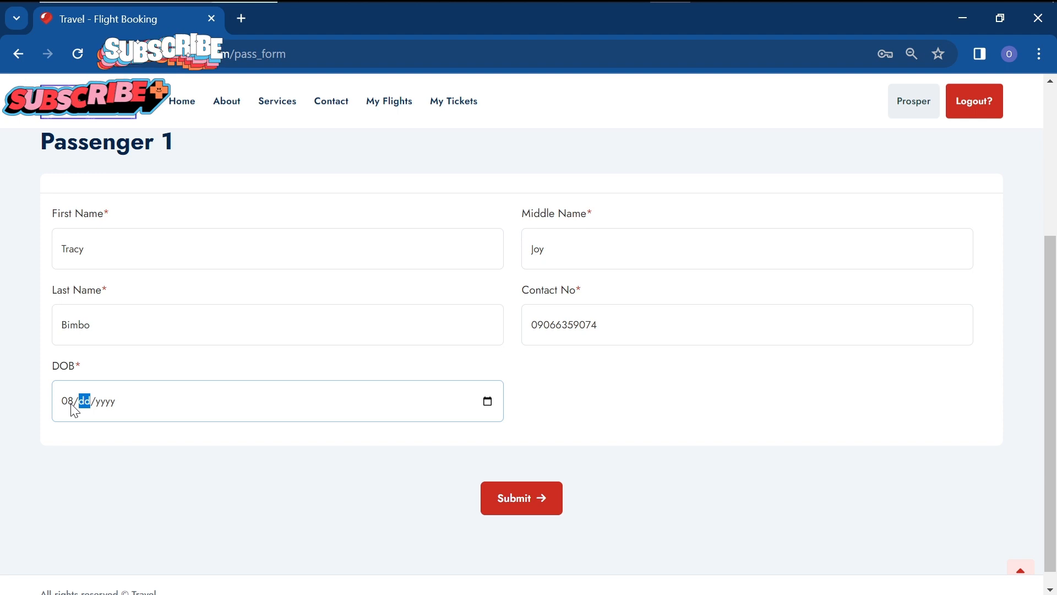
text(10/)
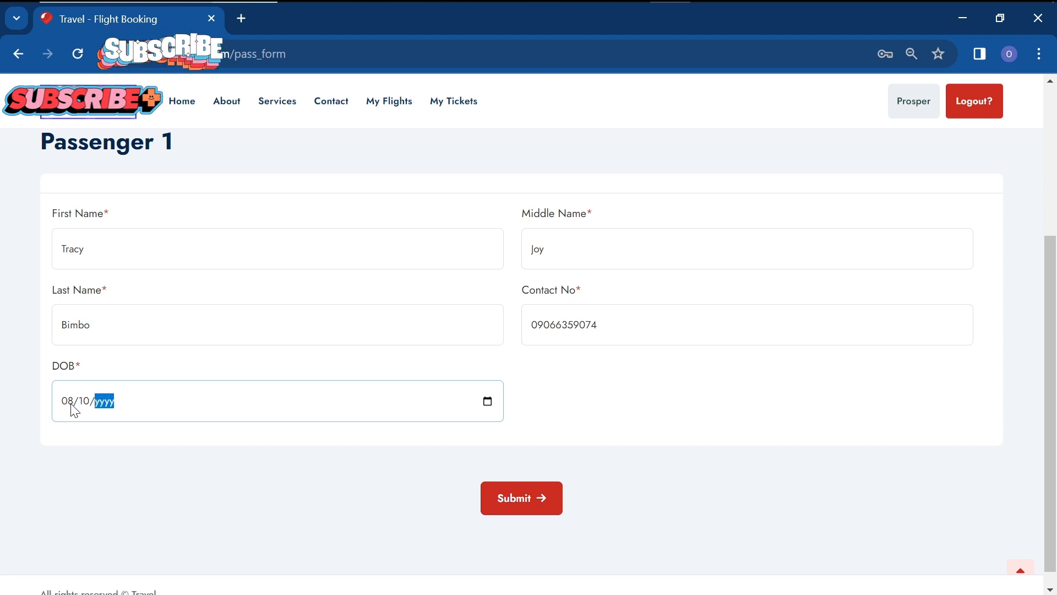
text(1997)
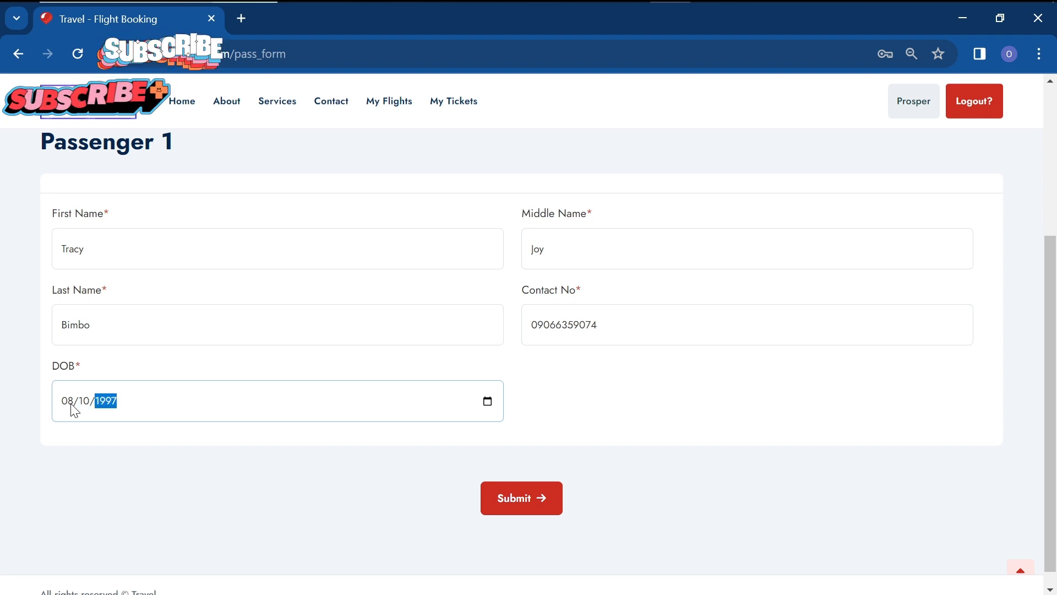
click(525, 504)
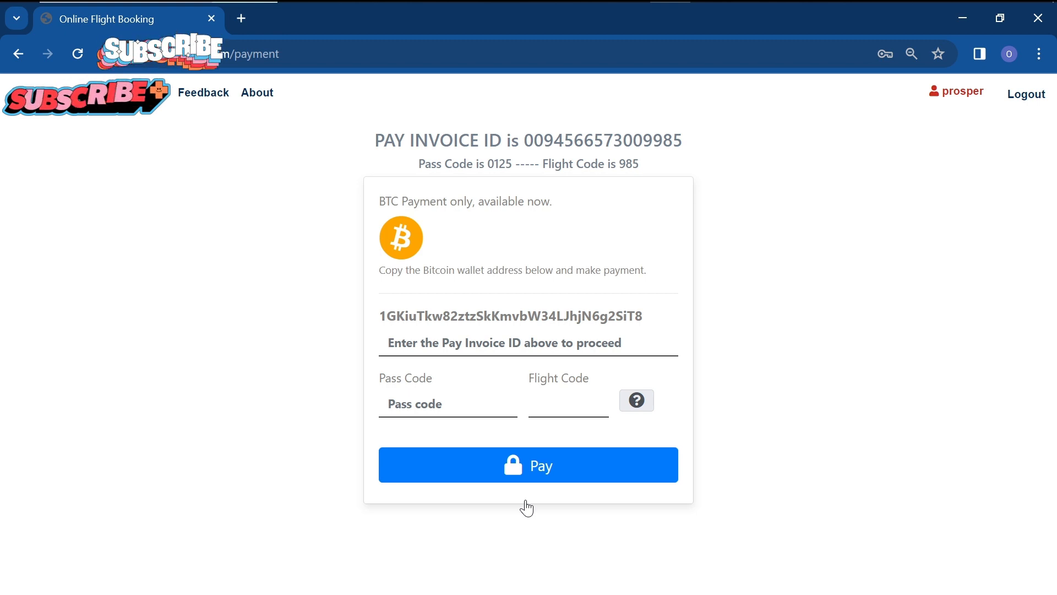
Copy the Pay Invoice ID and paste it into the invoice ID field.
drag(644, 315, 389, 318)
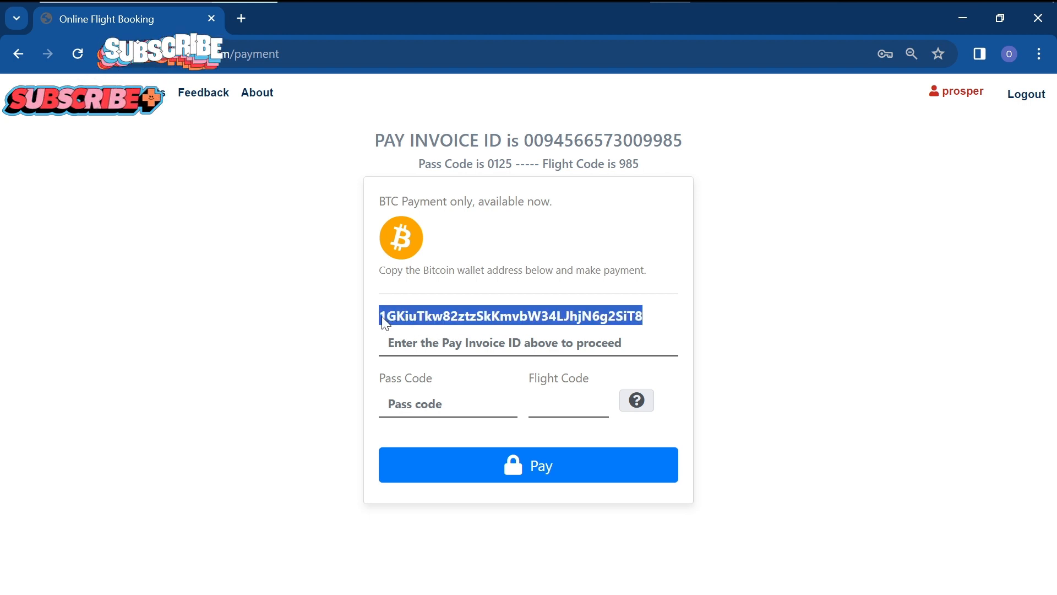
drag(525, 137, 681, 137)
key(ctrl+c)
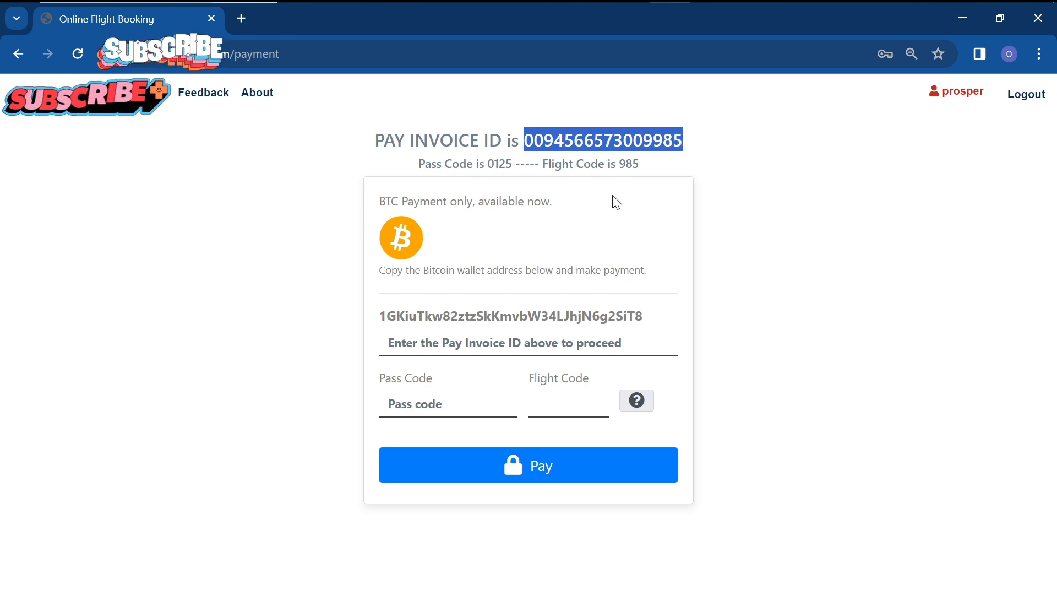
click(498, 347)
key(ctrl+v)
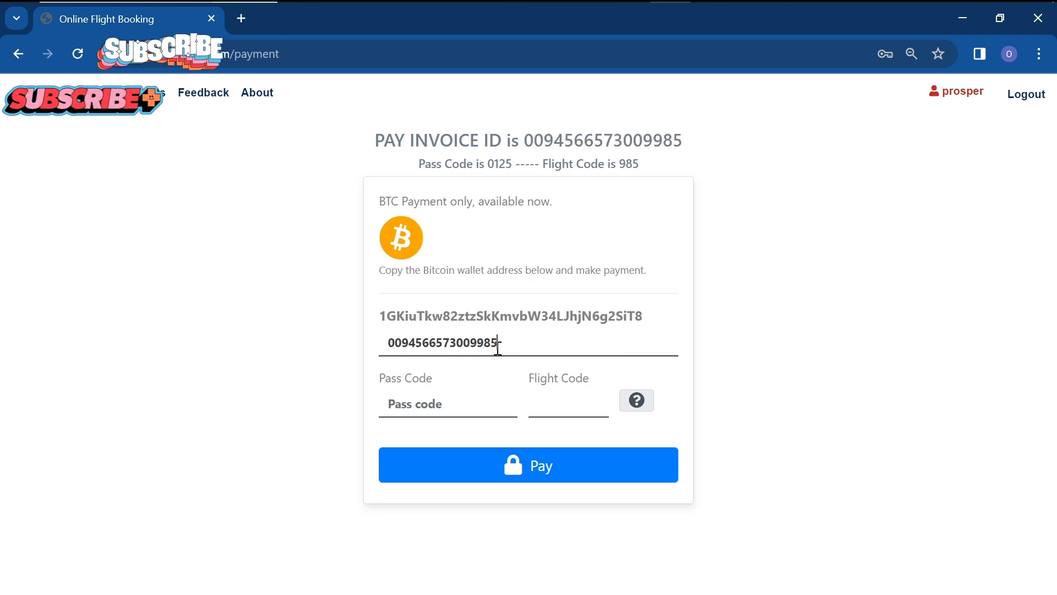
Enter the shown pass code and flight code 985, then pay.
click(440, 407)
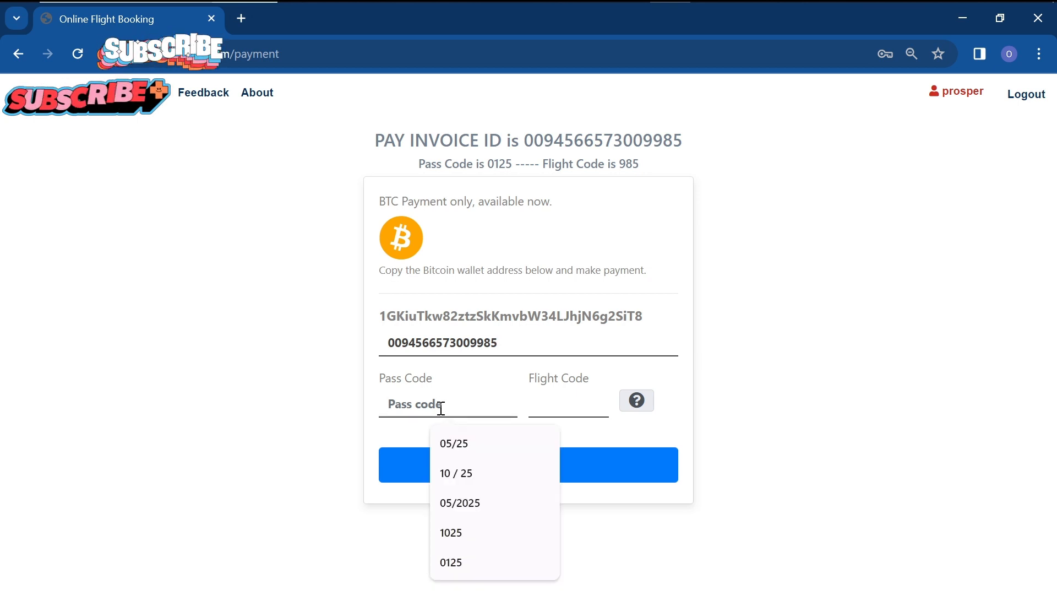
text(0125)
click(558, 404)
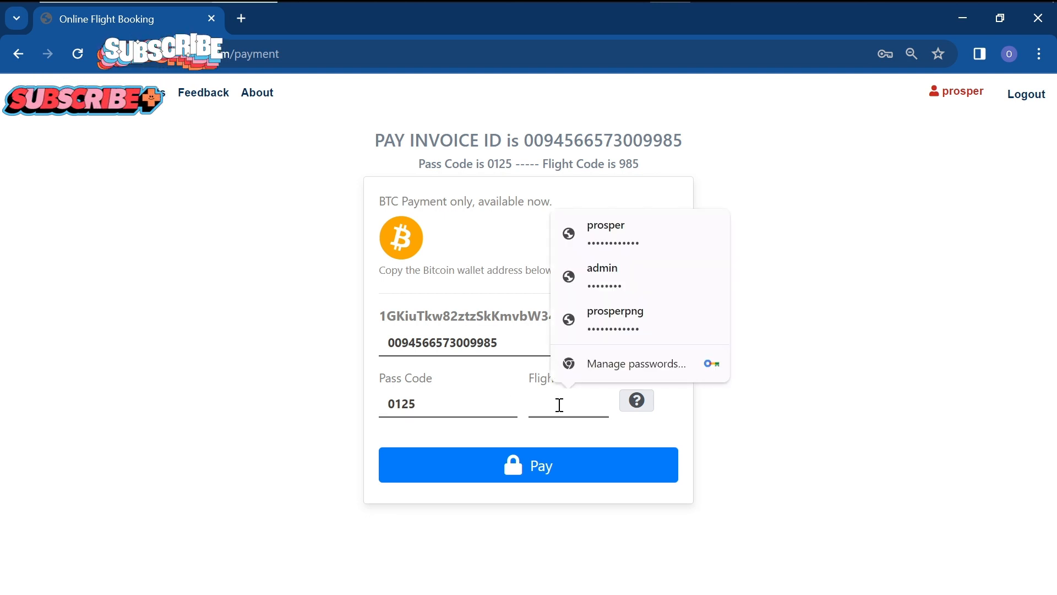
text(985)
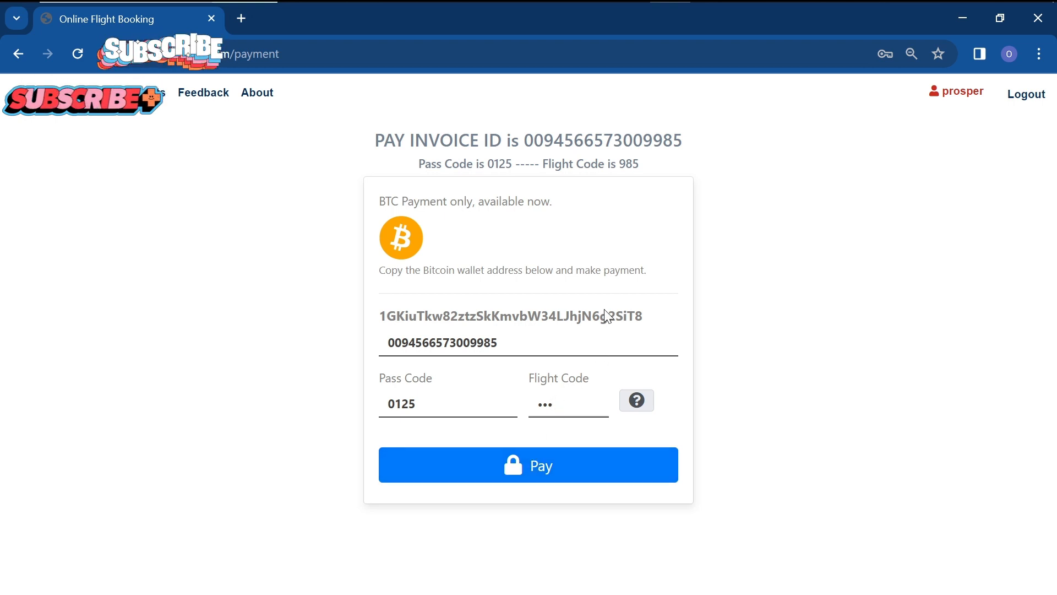
click(527, 472)
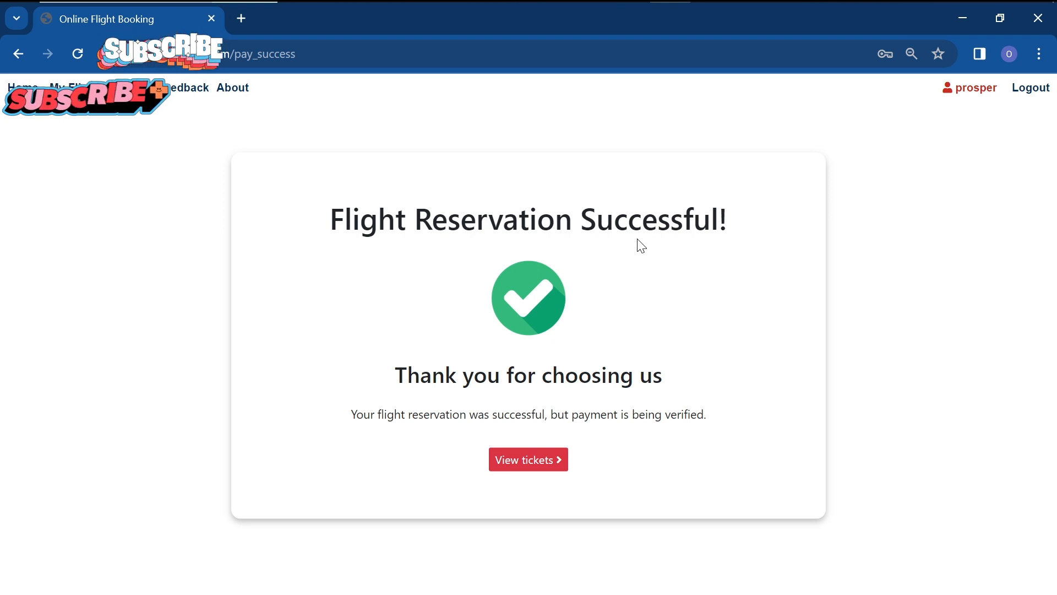
View the booked Miami–Wisconsin ticket and open it as a printable e-ticket.
click(551, 465)
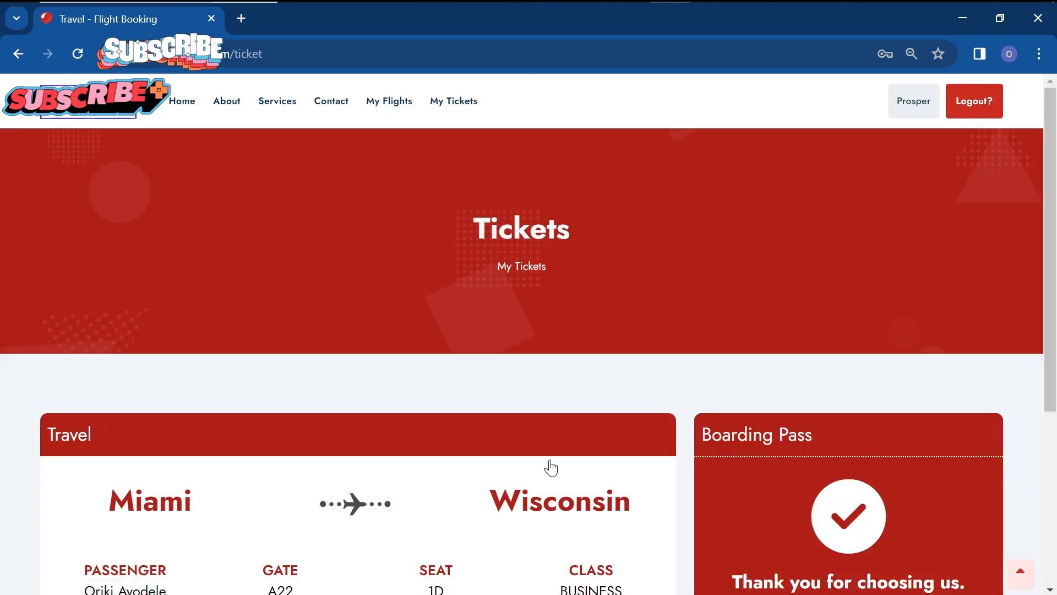
scroll(556, 460, down, 5)
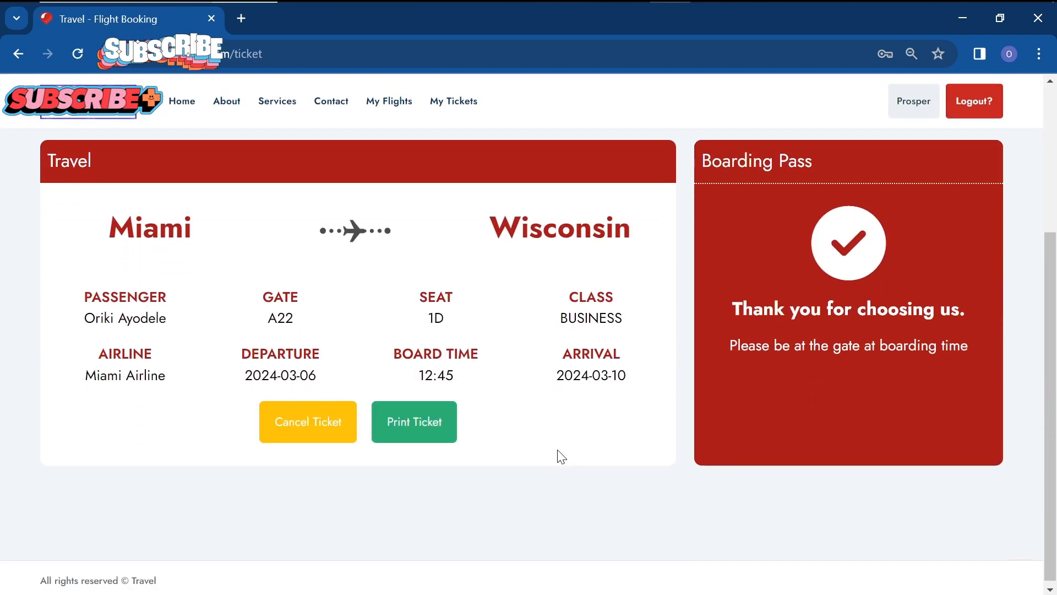
scroll(561, 456, up, 1)
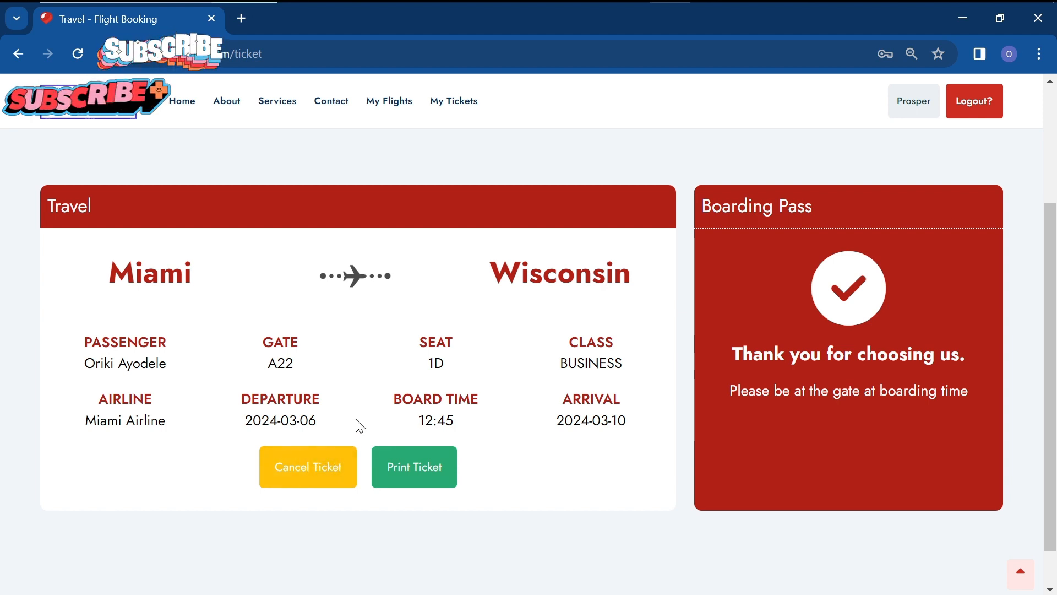
click(416, 483)
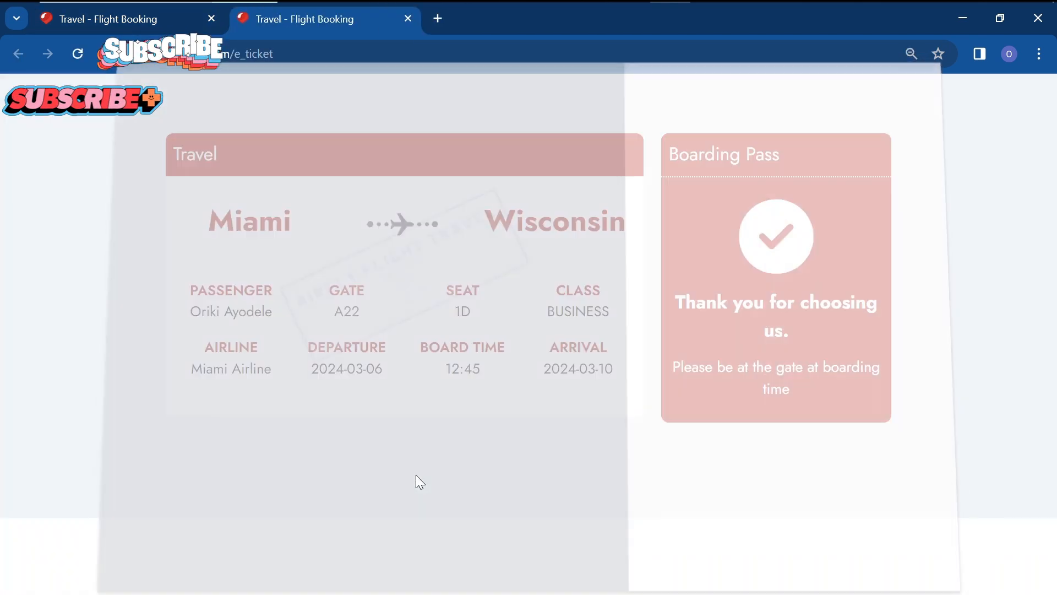
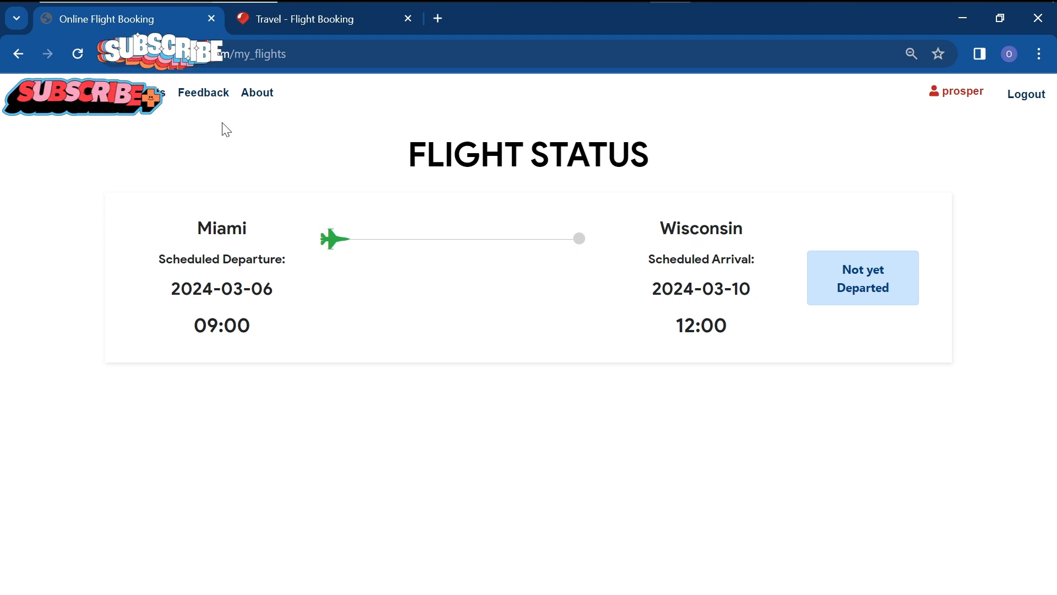
Show the Miami–Wisconsin ticket's Travel and Boarding Pass details, then start a new browser tab.
click(11, 98)
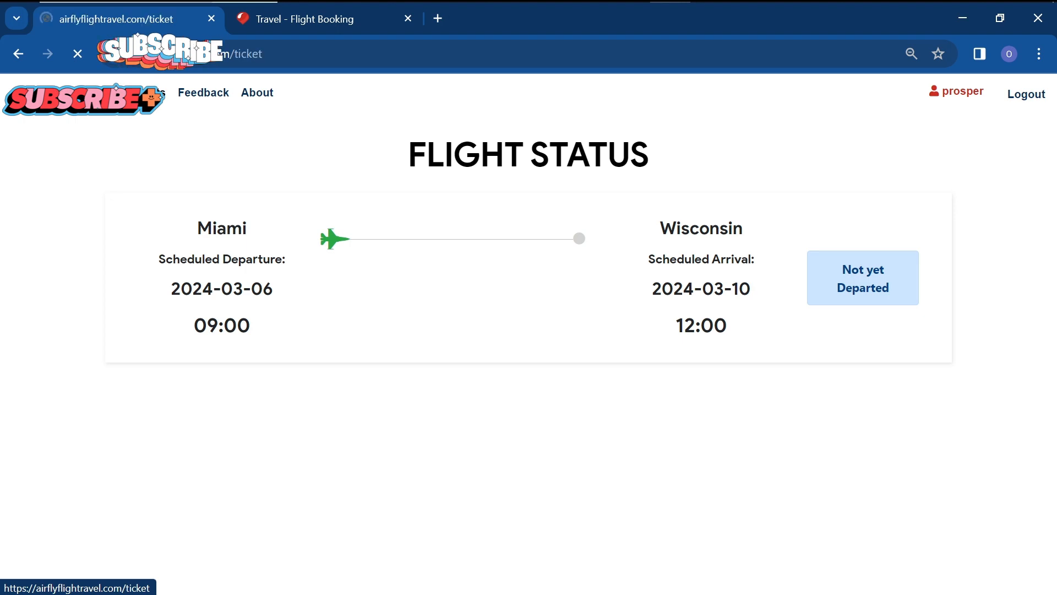
scroll(462, 352, down, 4)
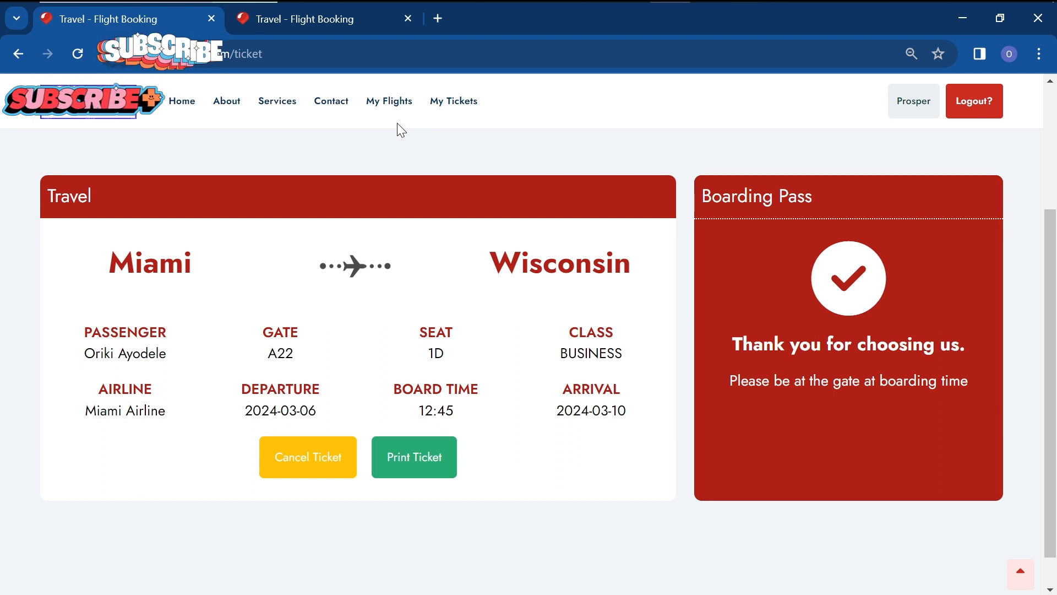
mouse_move(561, 9)
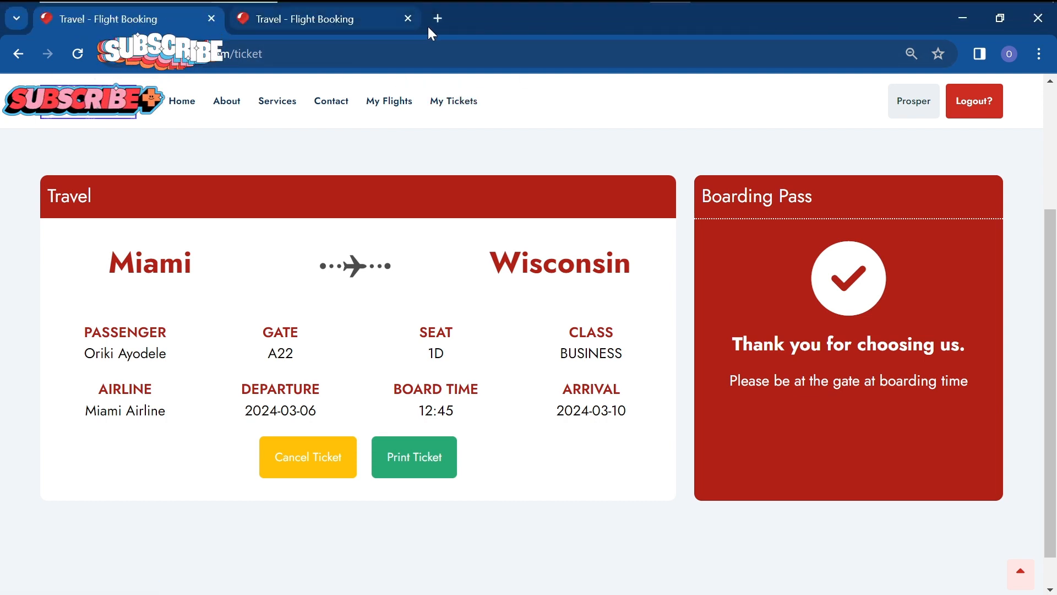
click(444, 21)
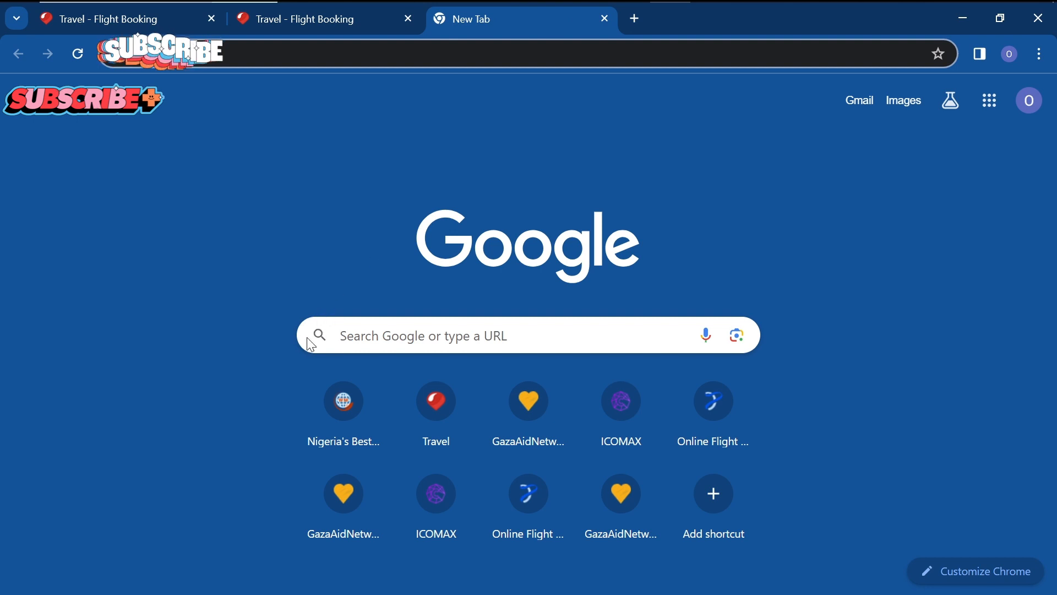
Log in to WebManager.ng with the saved details and list My Products & Services.
click(343, 404)
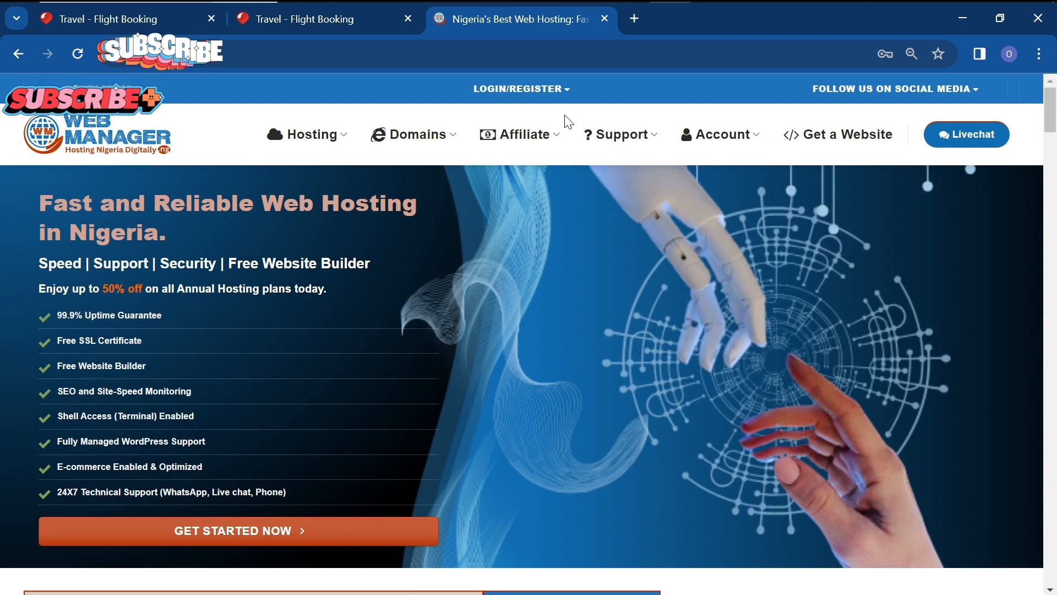
click(559, 92)
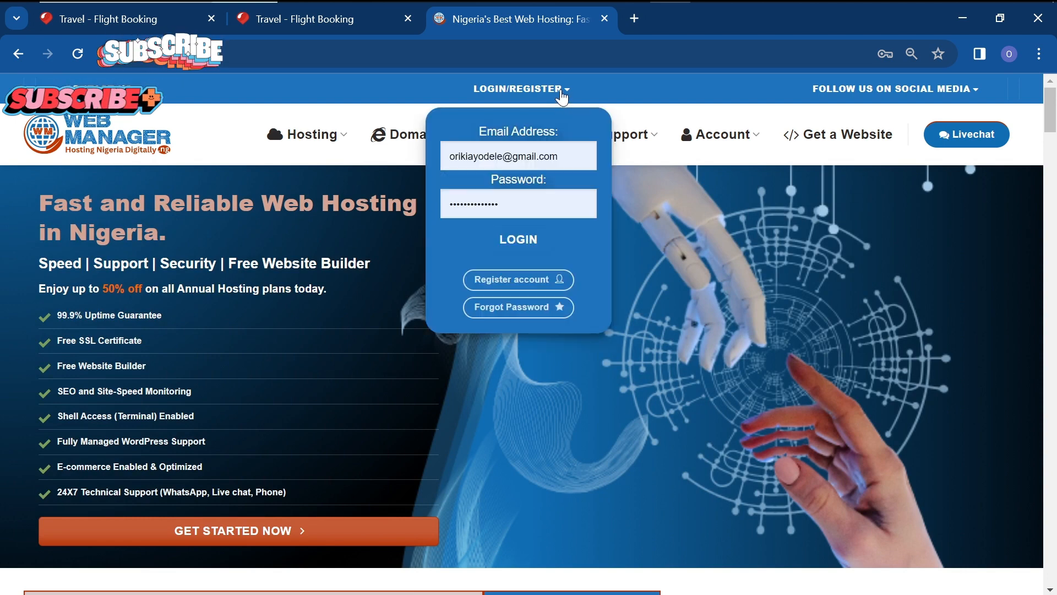
click(520, 241)
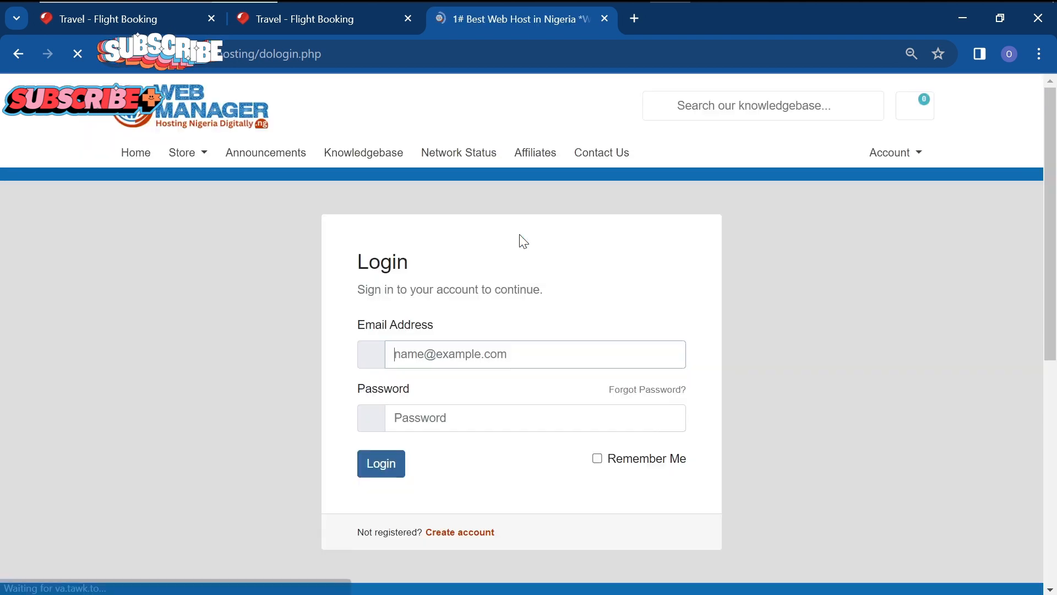
click(387, 464)
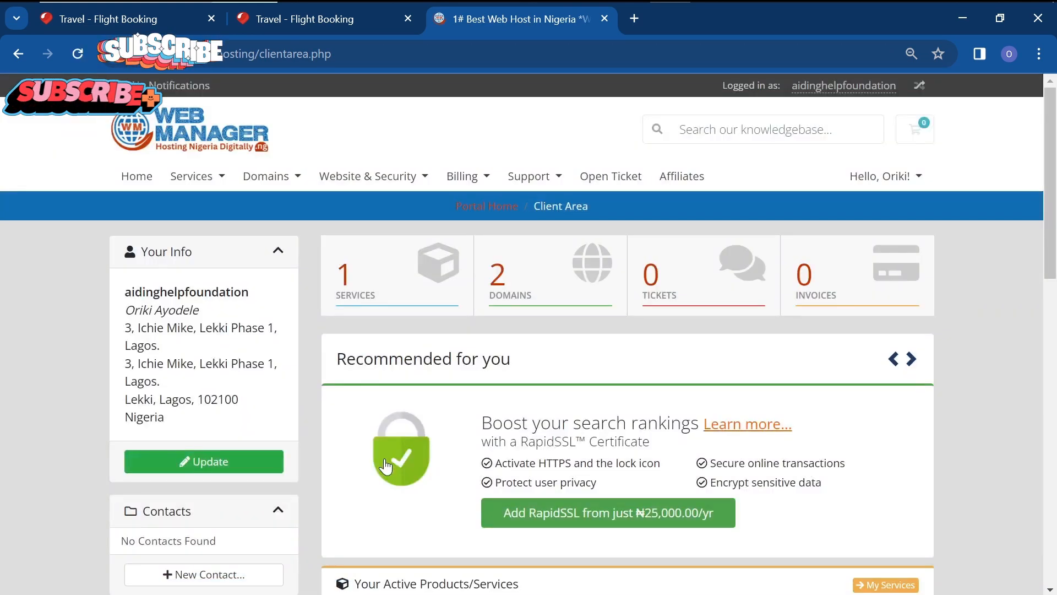
click(405, 287)
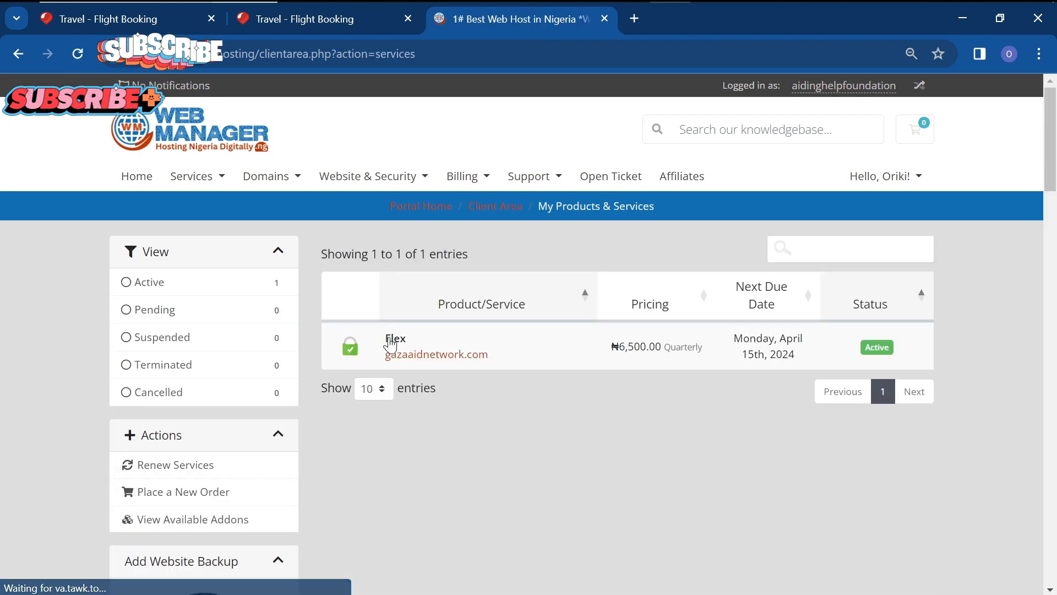
View the Flex hosting plan's details, then return to the WebManager homepage.
click(504, 350)
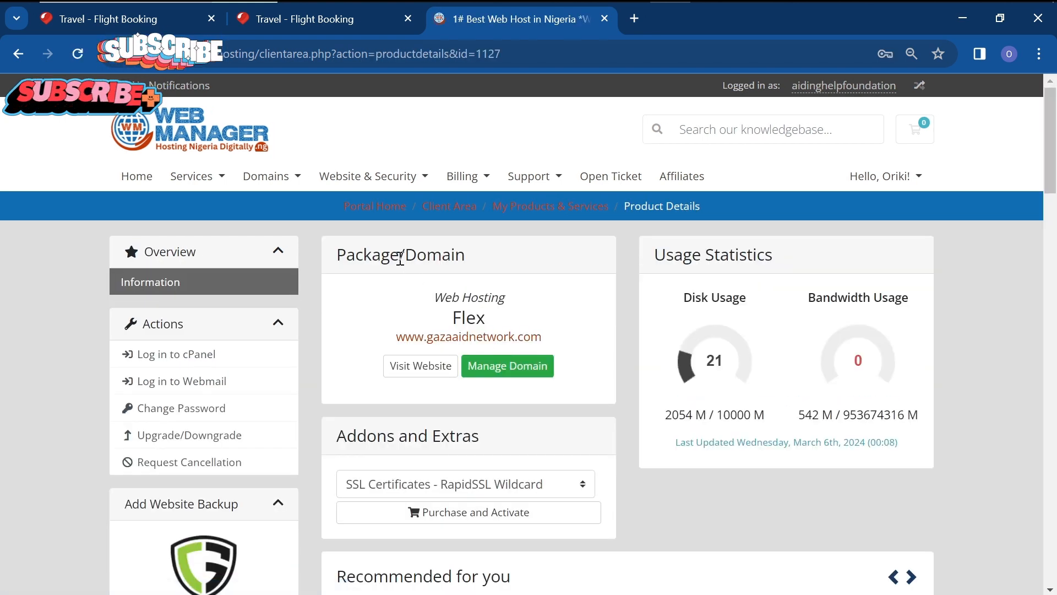
click(192, 144)
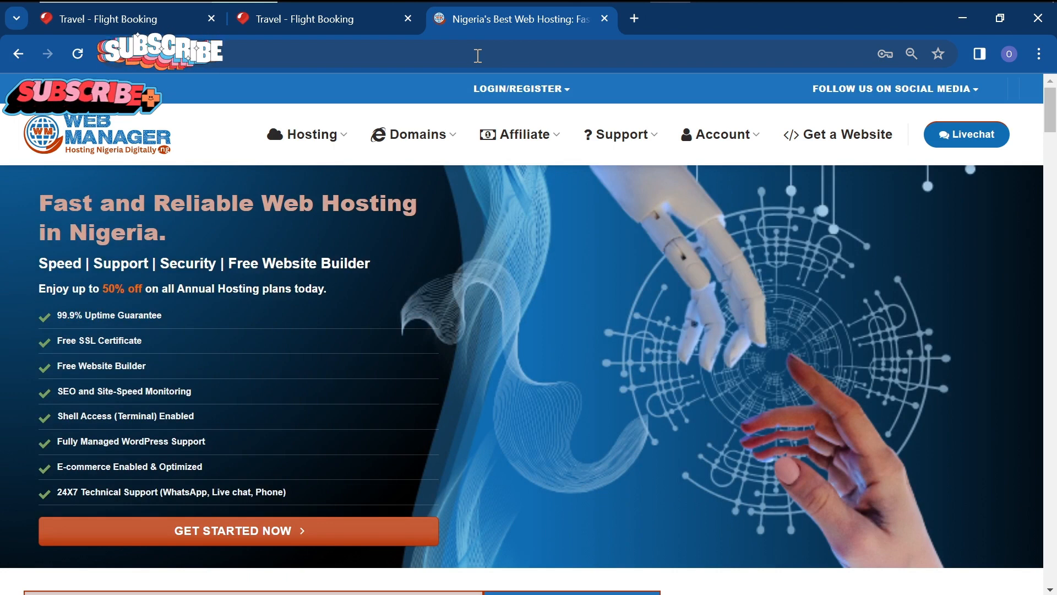
Dismiss the live chat and go to Shared Hosting from the footer's Hosting links.
click(447, 58)
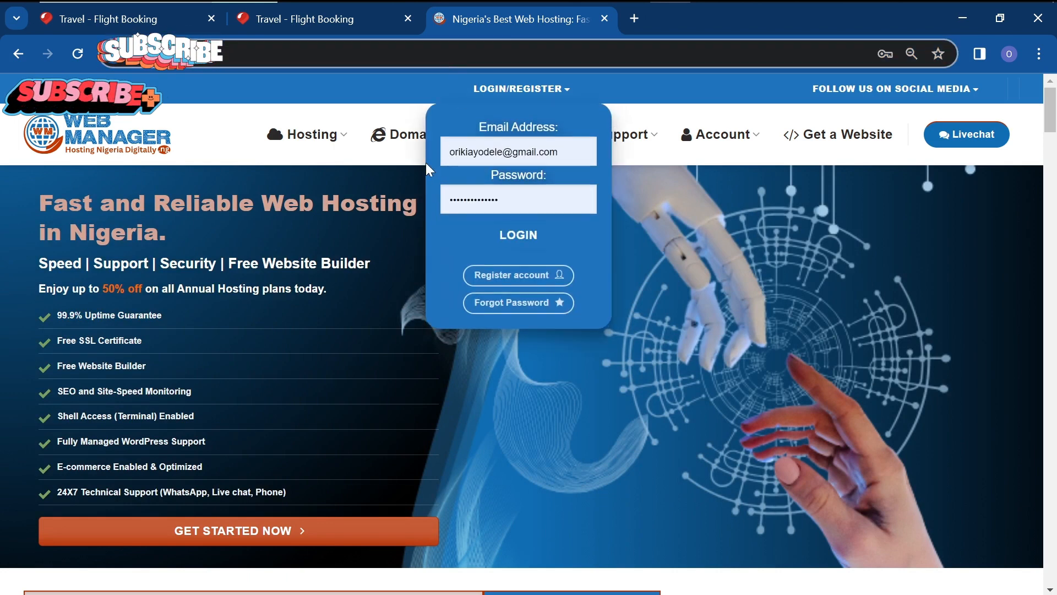
mouse_move(317, 137)
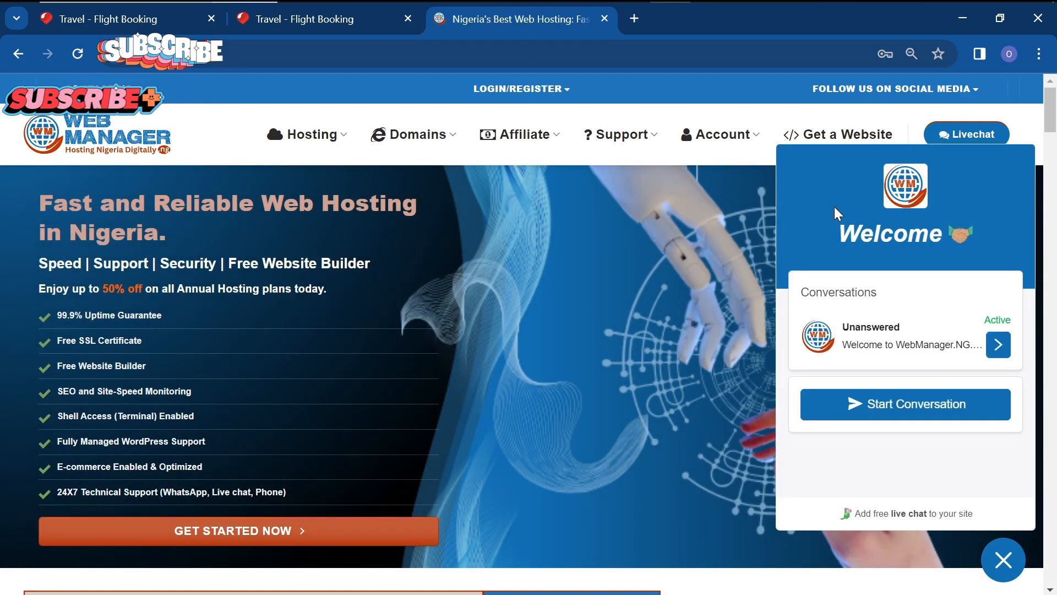
scroll(623, 342, down, 7)
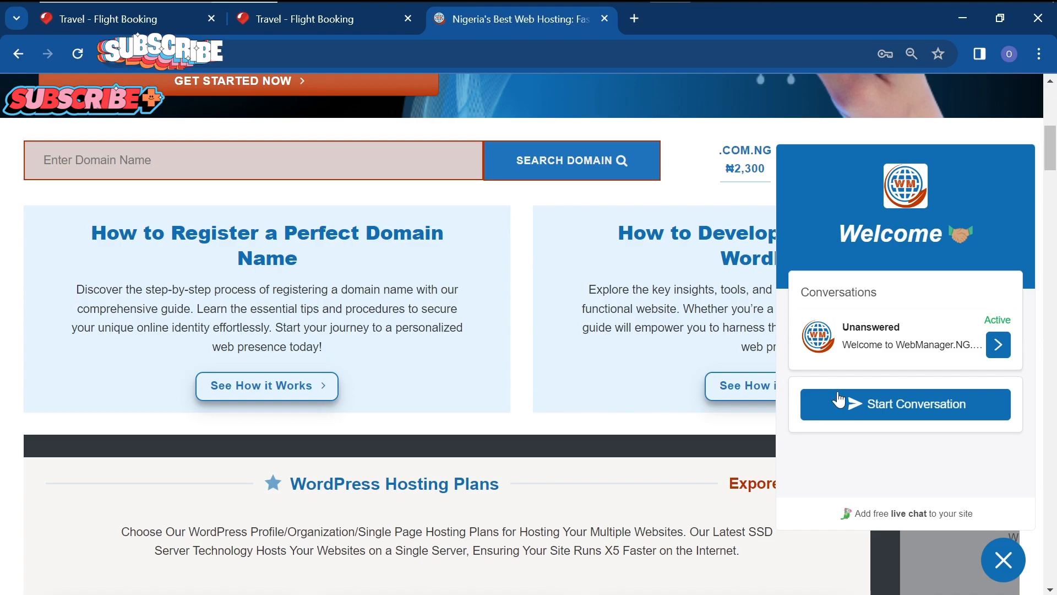
click(1003, 560)
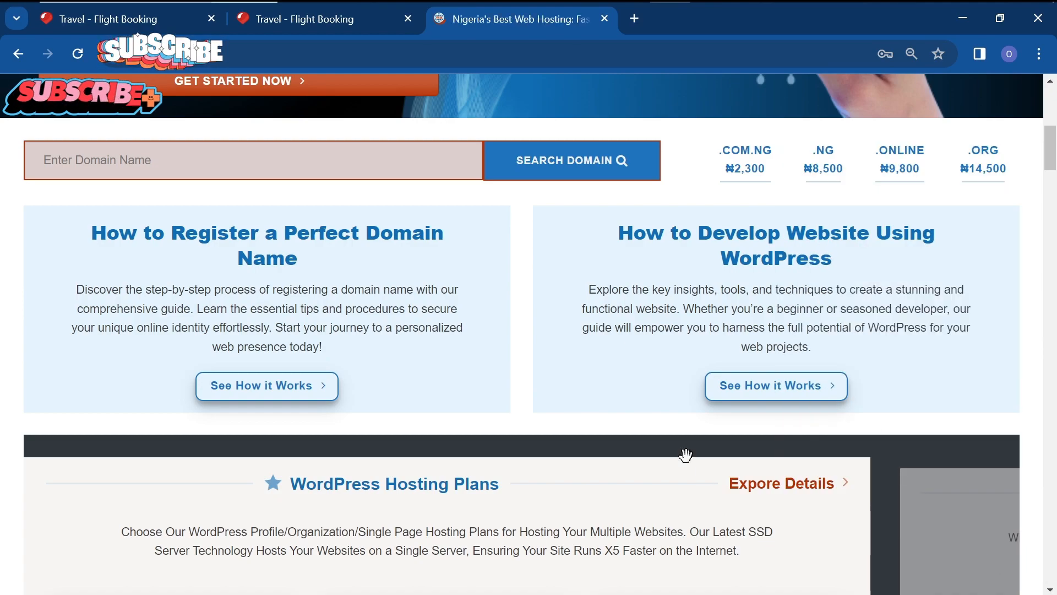
scroll(685, 454, down, 8)
scroll(685, 454, down, 20)
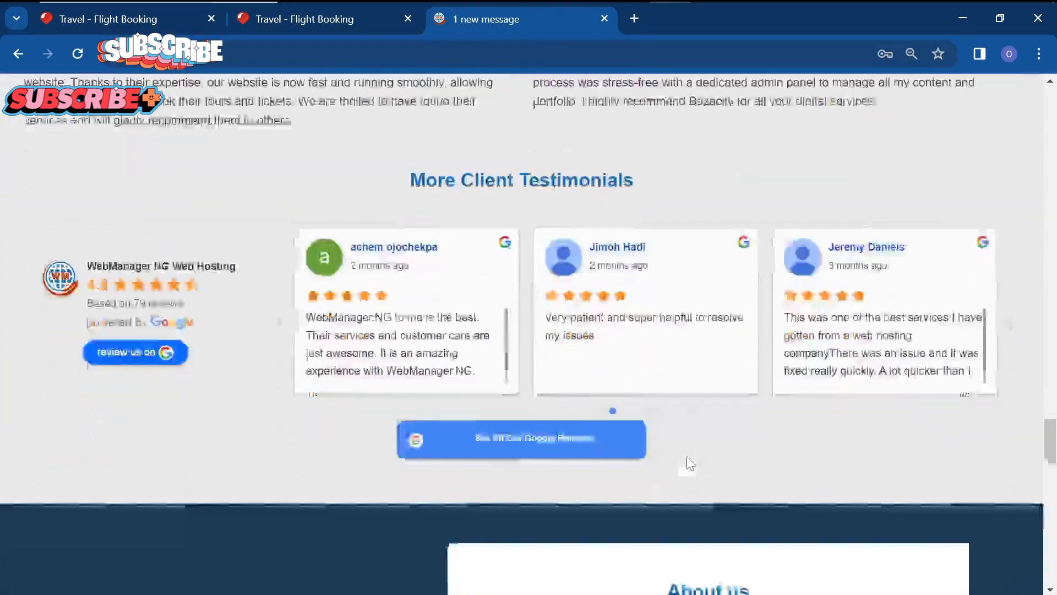
scroll(687, 457, down, 4)
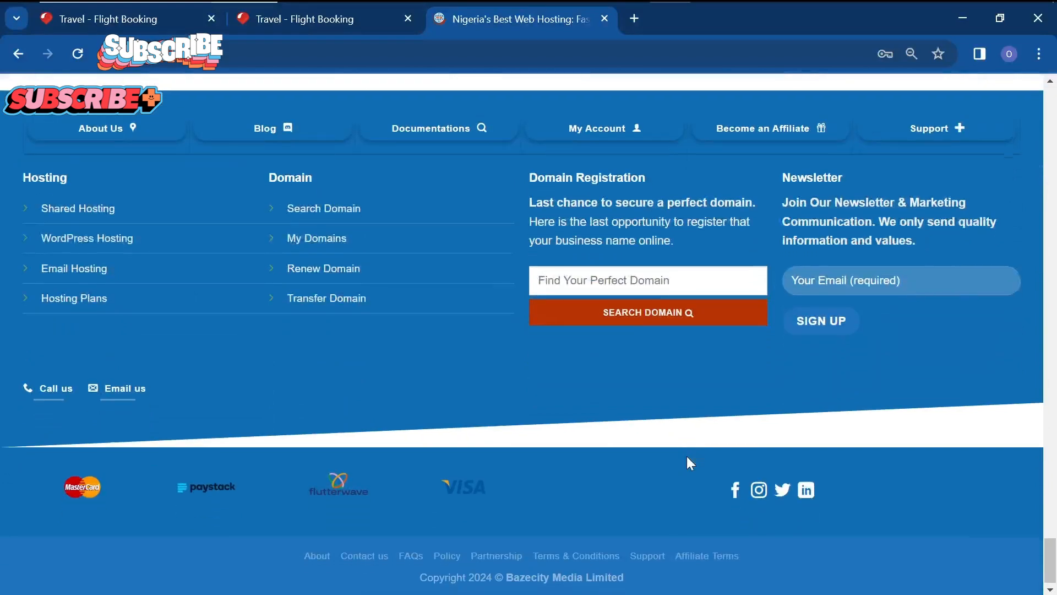
click(75, 209)
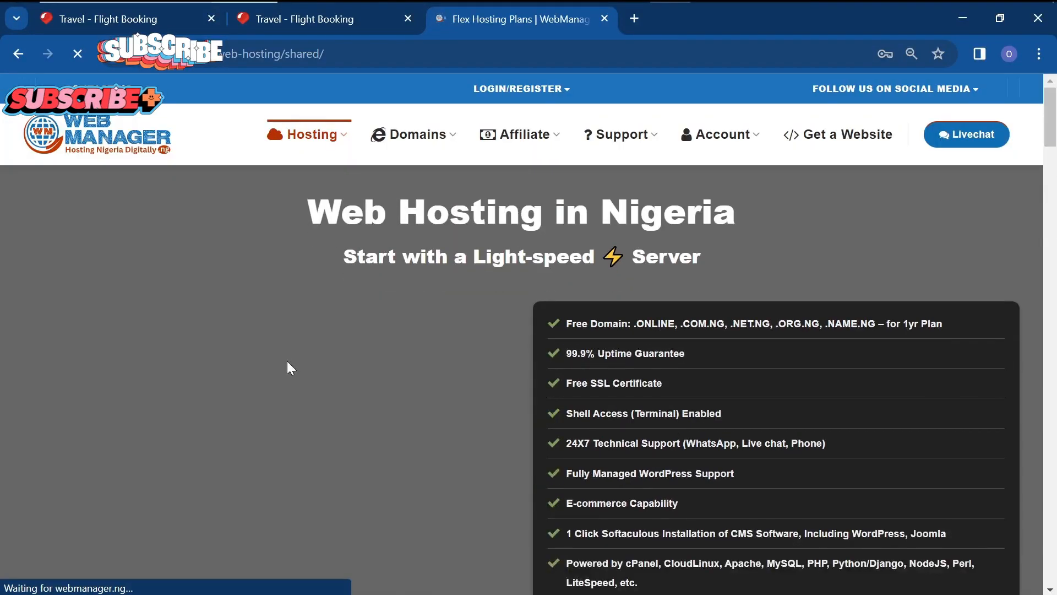
Choose Get Started on the Flex plan card to begin an annual order.
scroll(287, 364, down, 5)
scroll(287, 361, down, 5)
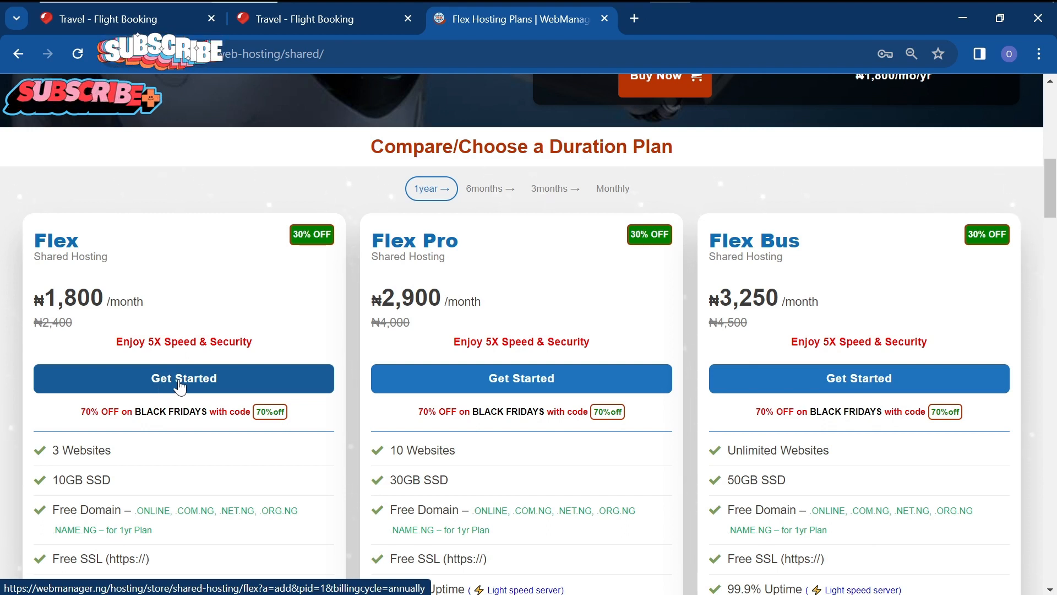
click(180, 387)
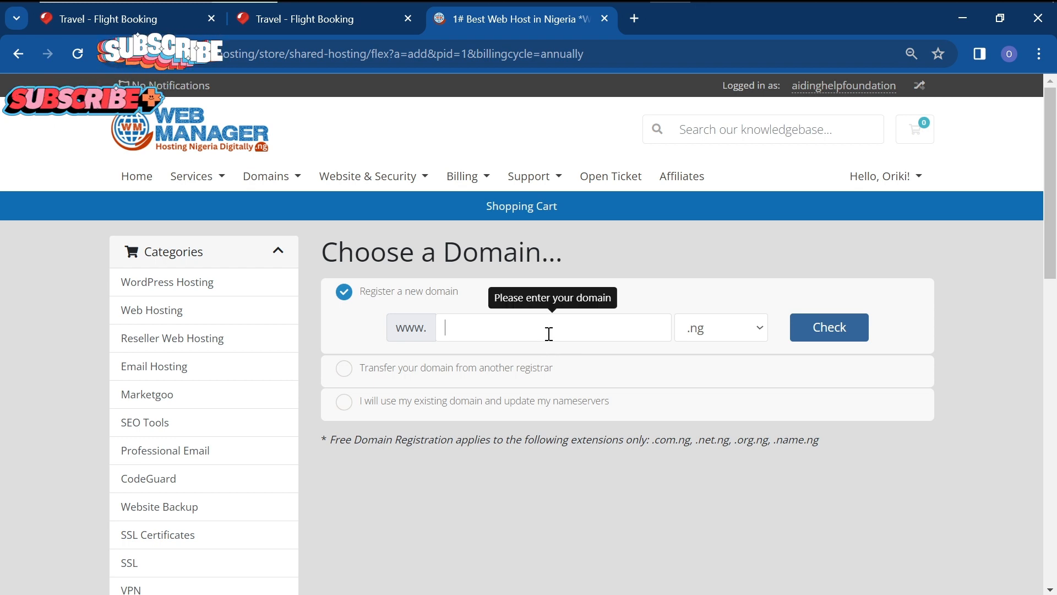
Search availability of the domain pngsflightbooking.com.
text(pngsfli)
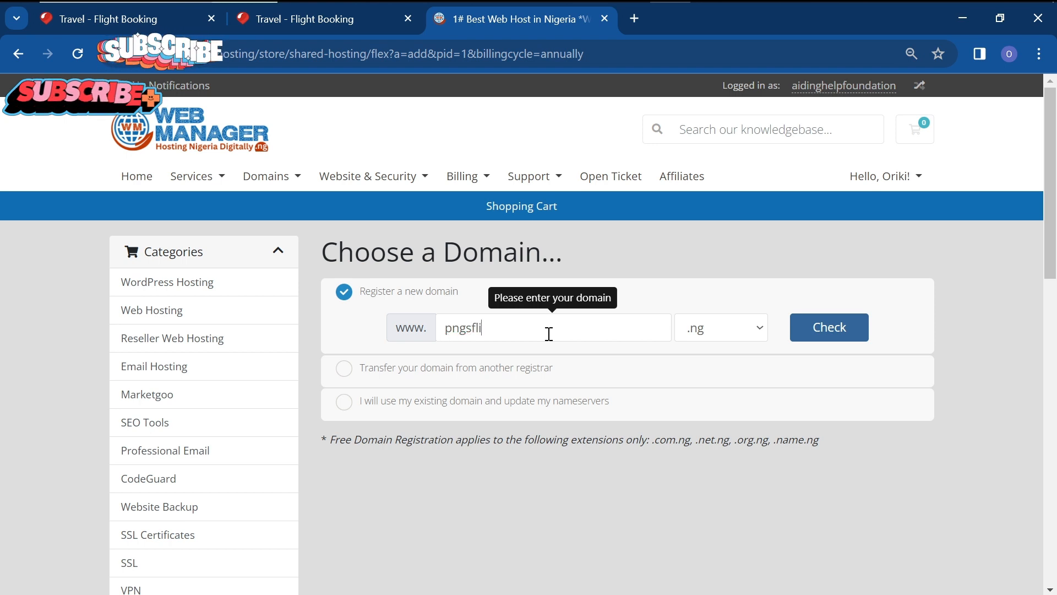
text(ghtb)
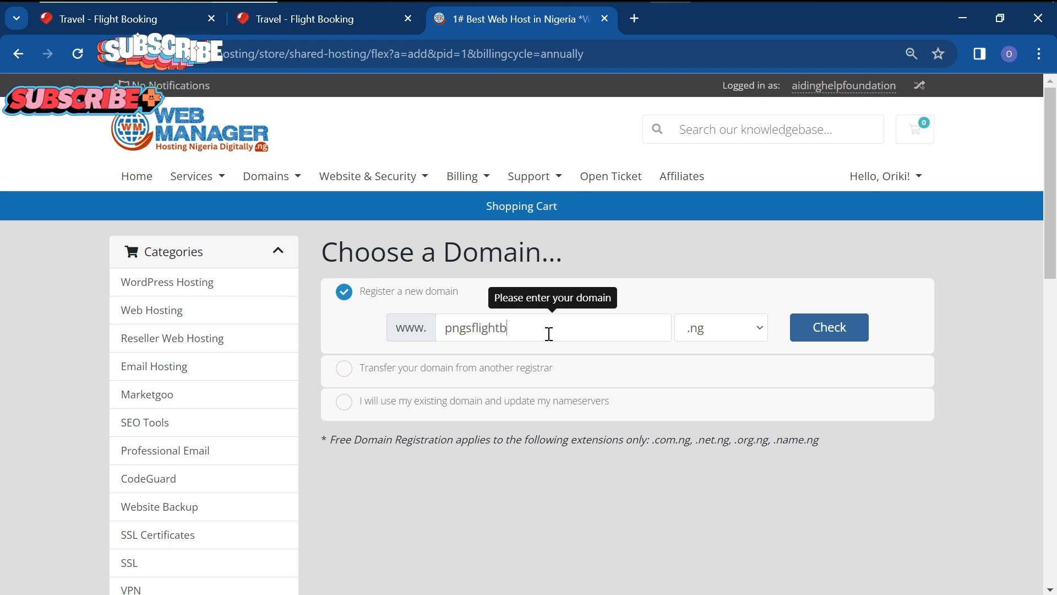
text(ooking)
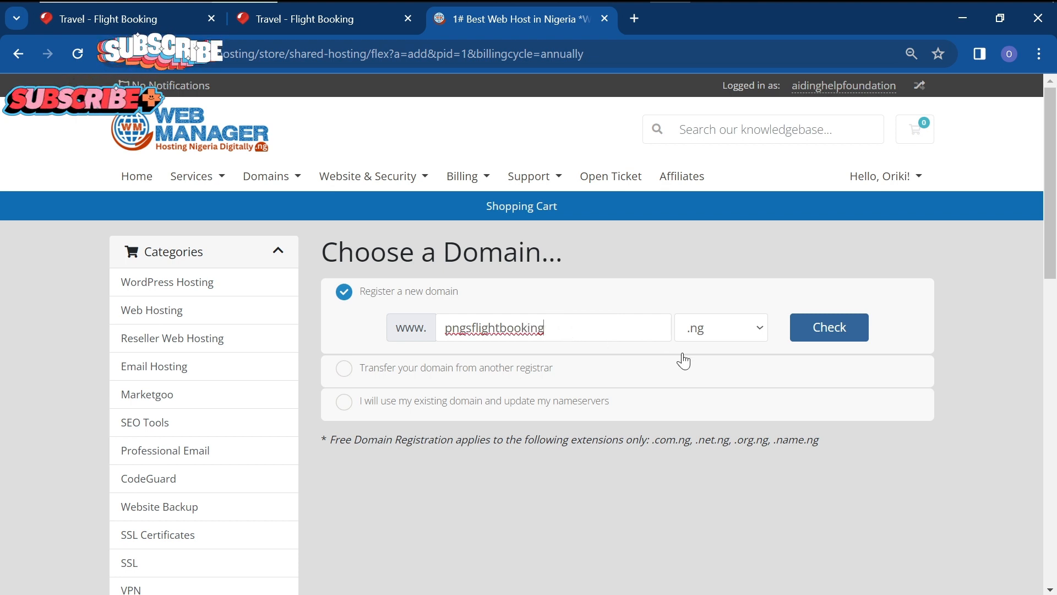
click(758, 330)
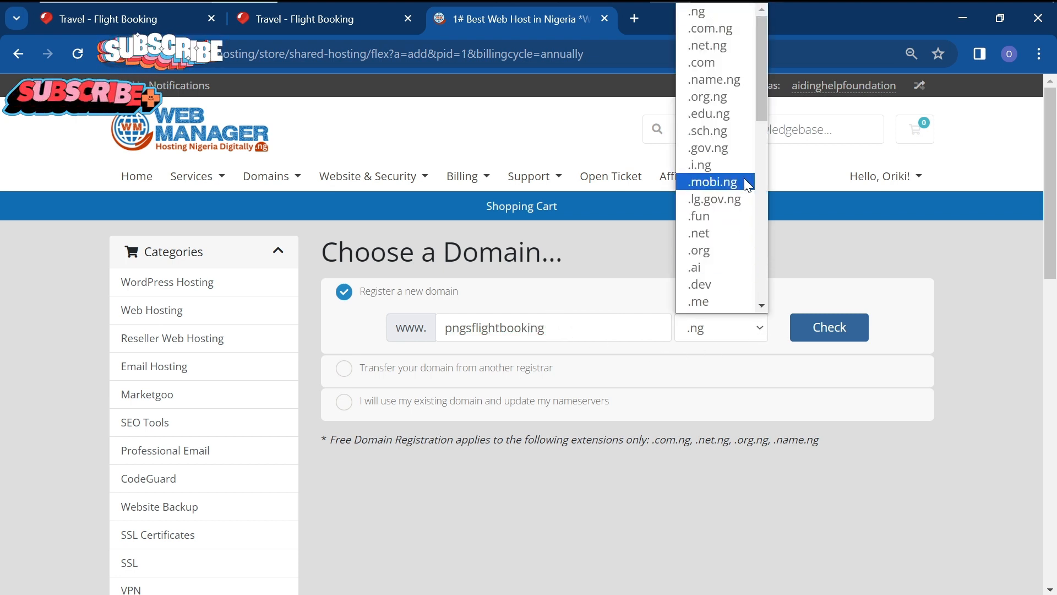
click(722, 64)
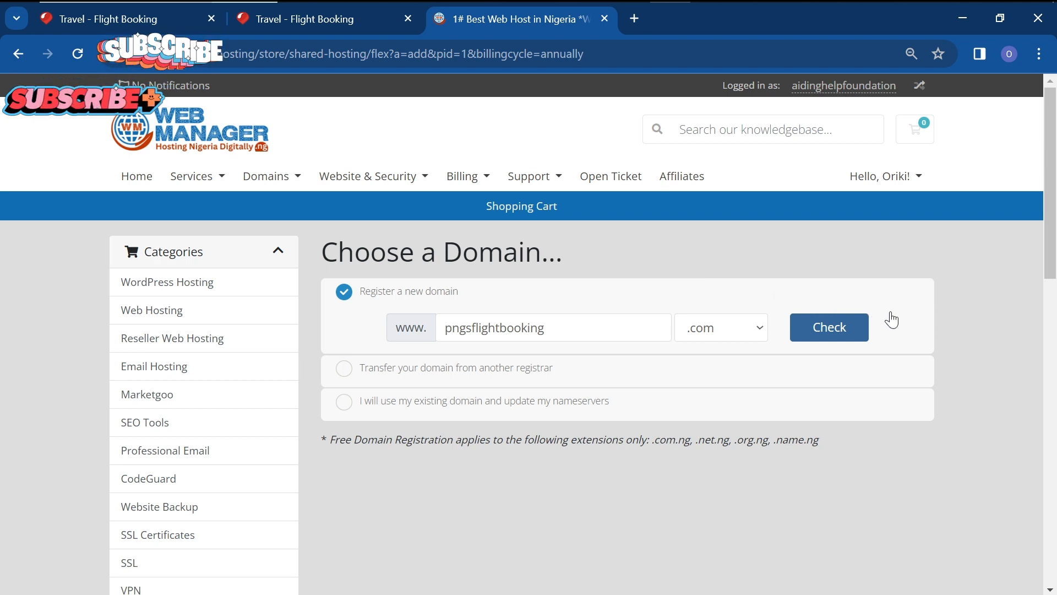
click(812, 330)
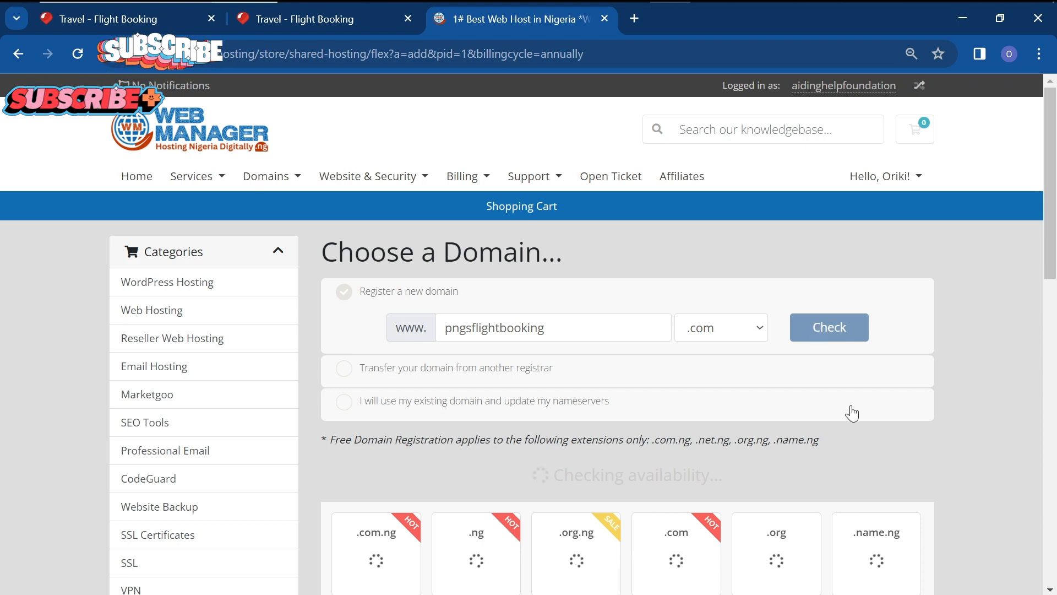
Zoom the page in and add the .com domain at ₦20,900.00.
scroll(850, 413, down, 2)
scroll(829, 431, up, 2)
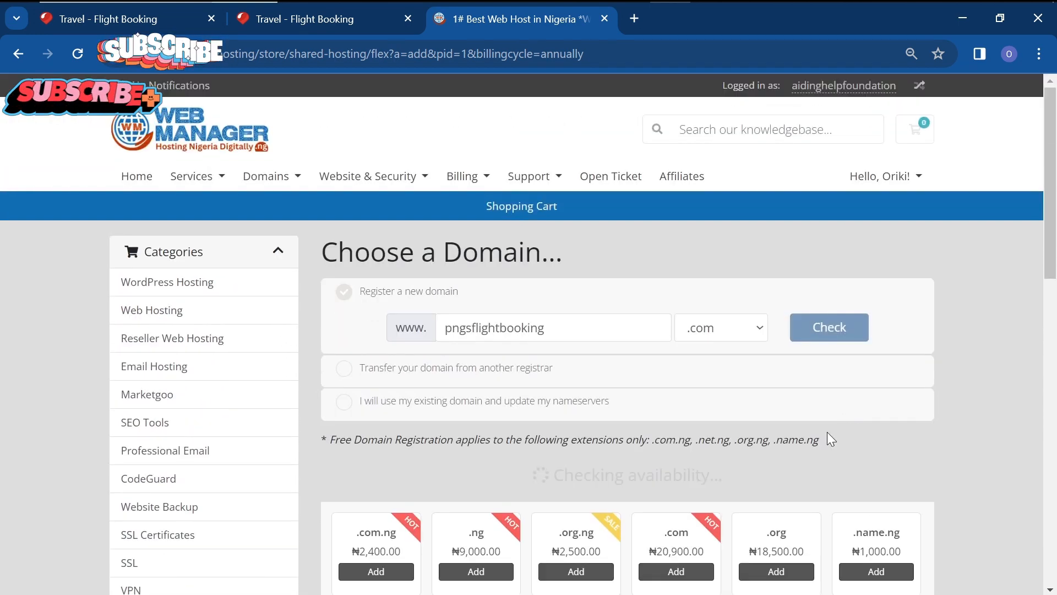
scroll(827, 432, down, 4)
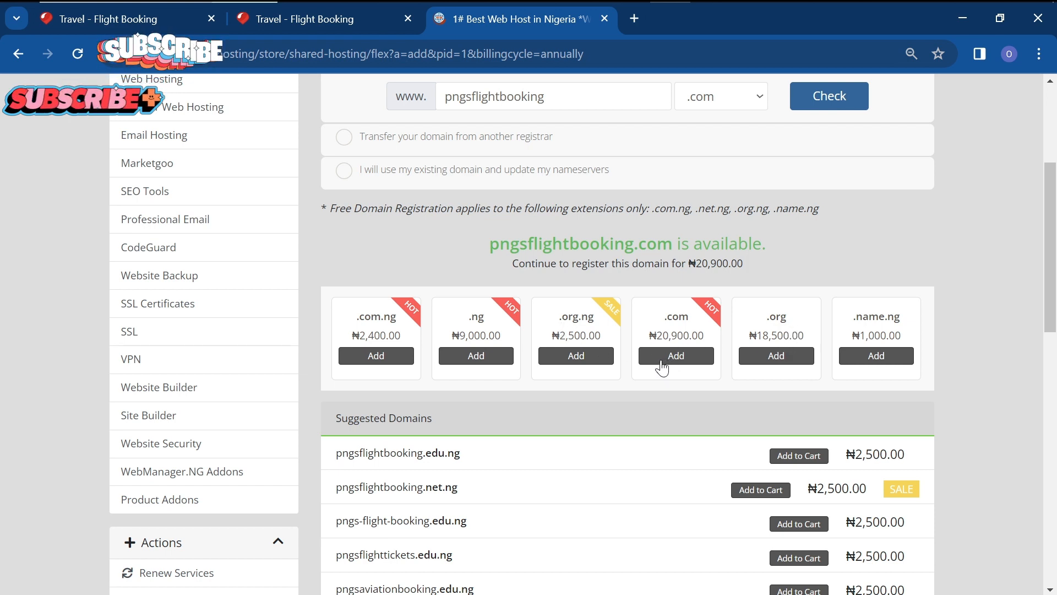
key(ctrl+plus)
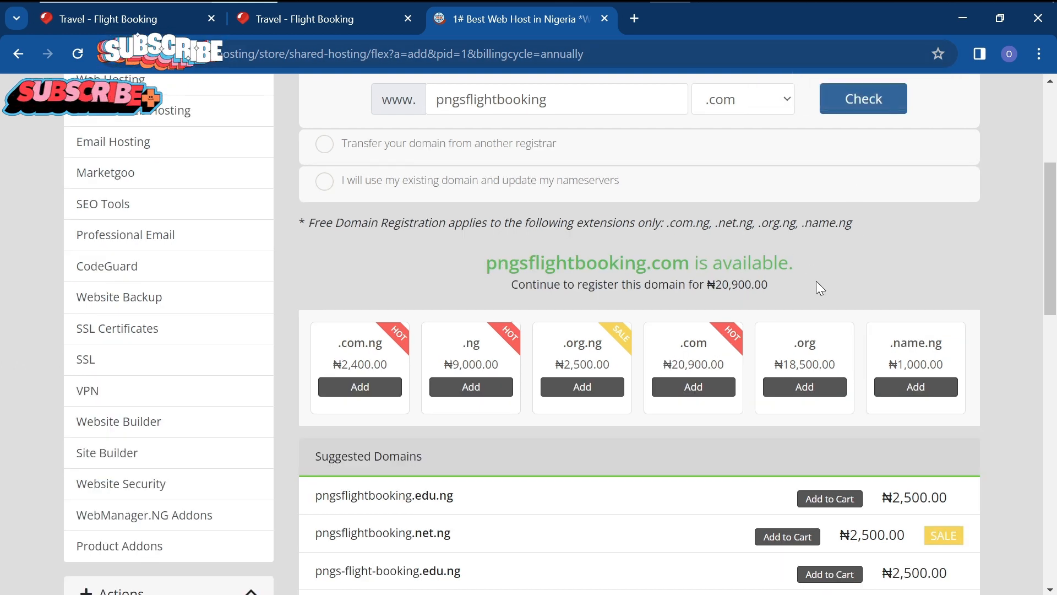
click(707, 389)
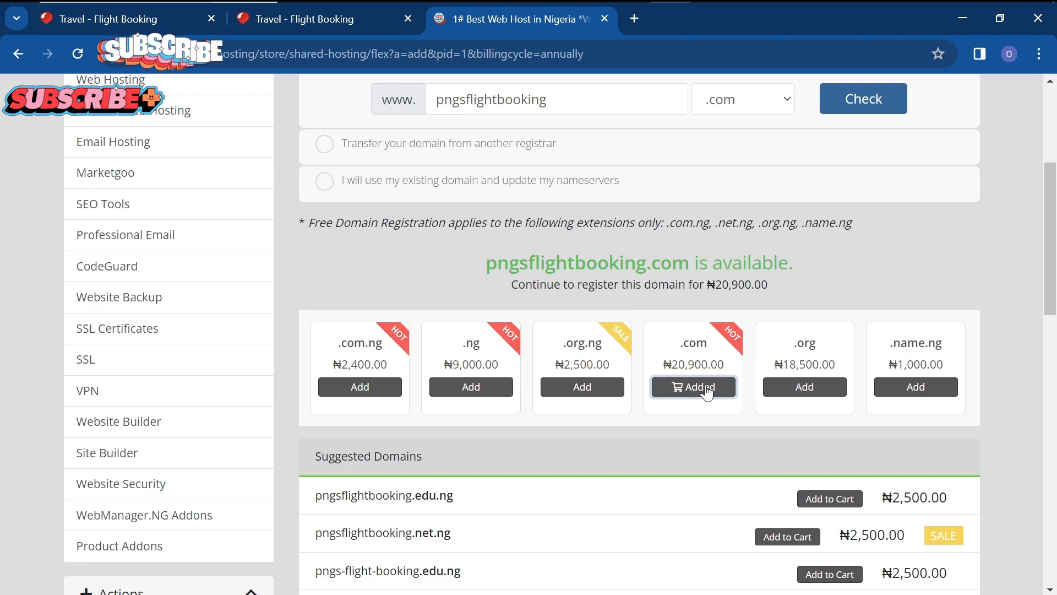
scroll(707, 391, down, 15)
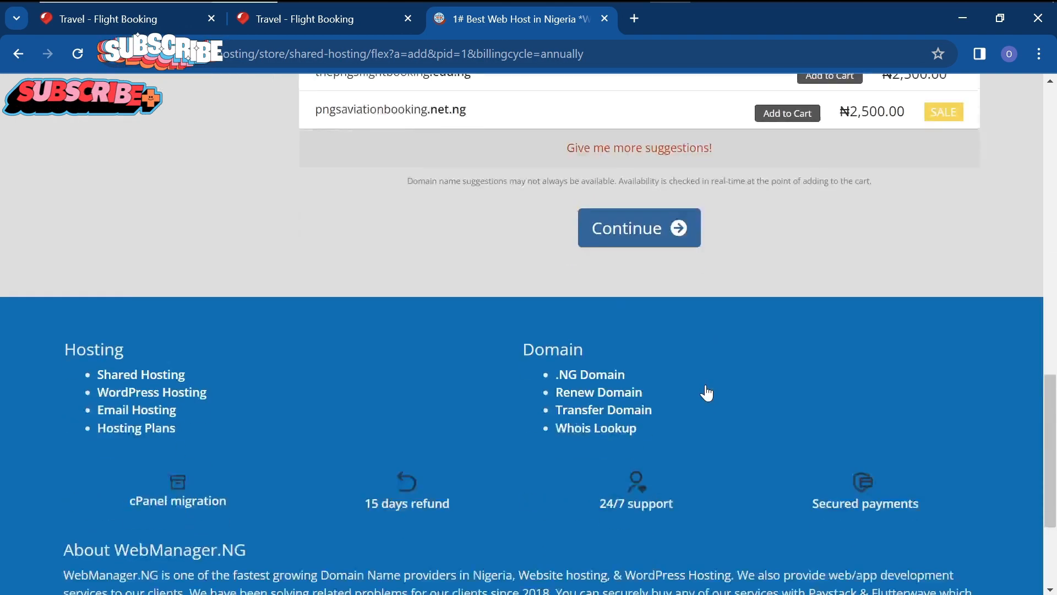
scroll(704, 391, up, 6)
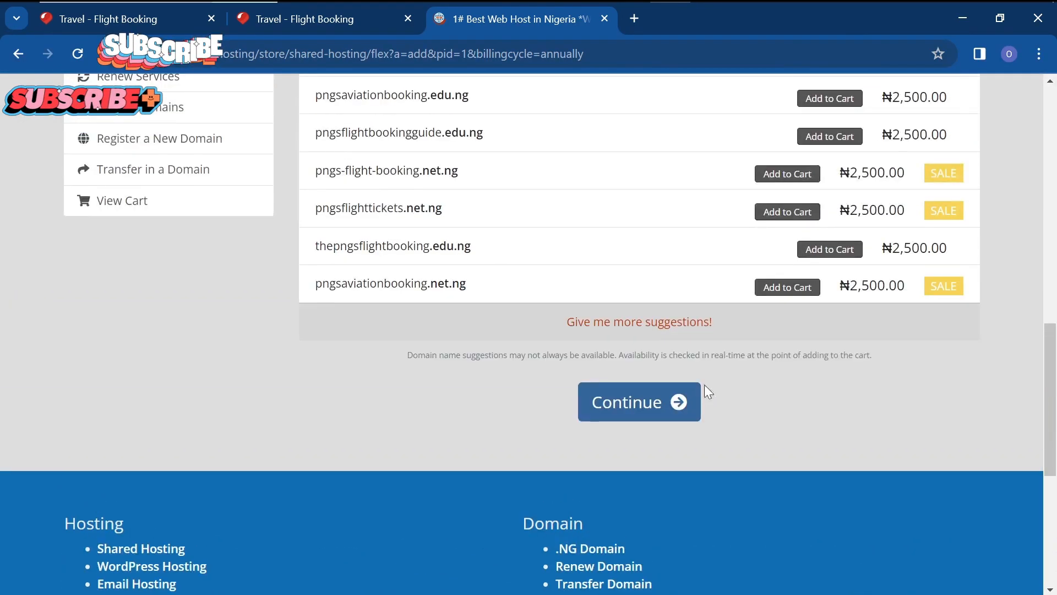
Continue past the Flex hosting configuration to the domain configuration step.
click(632, 405)
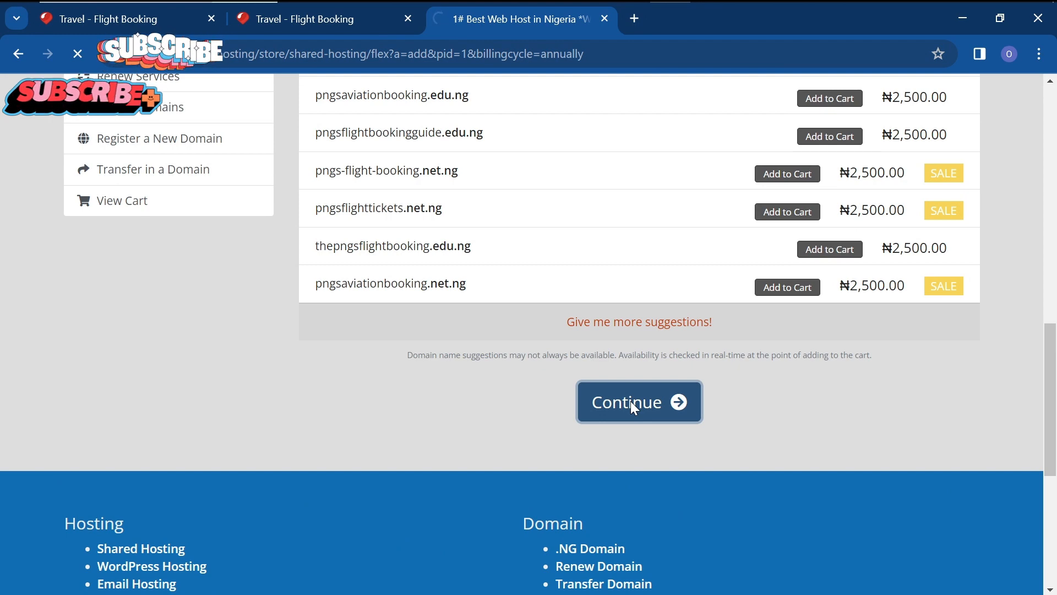
scroll(632, 407, down, 7)
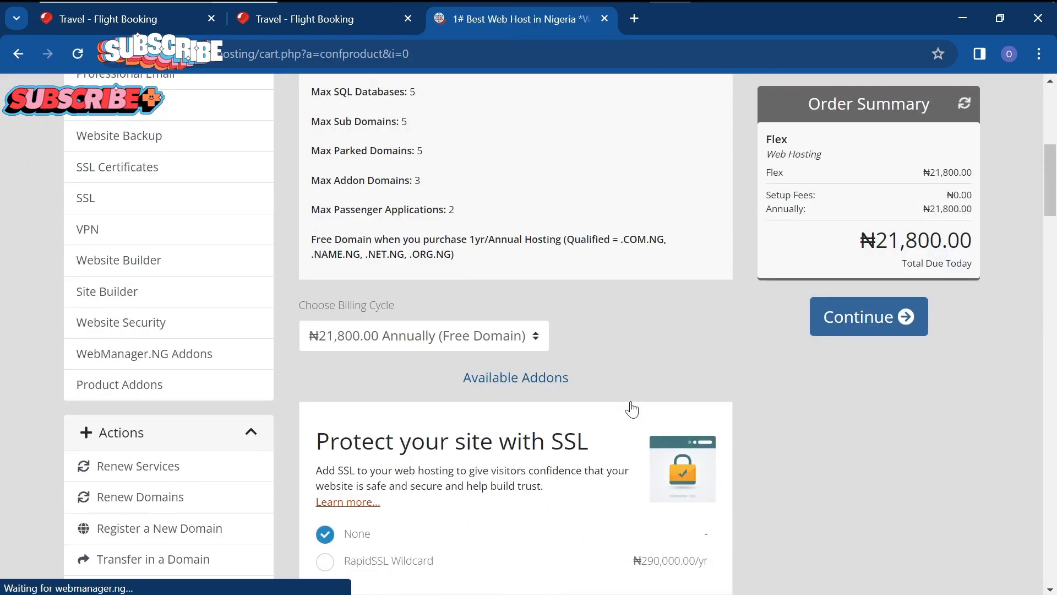
scroll(663, 316, up, 6)
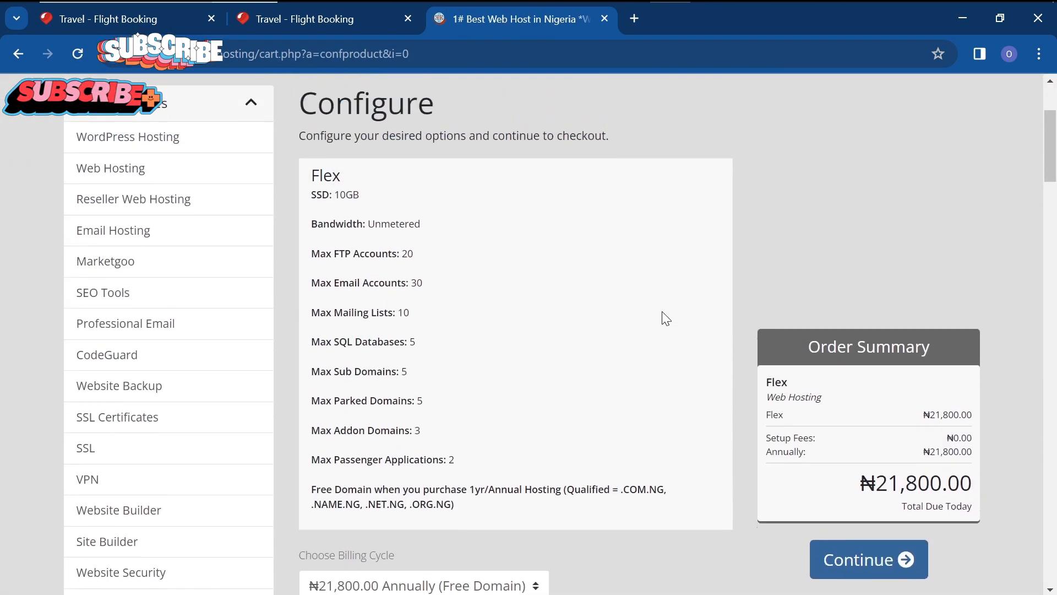
scroll(662, 312, down, 5)
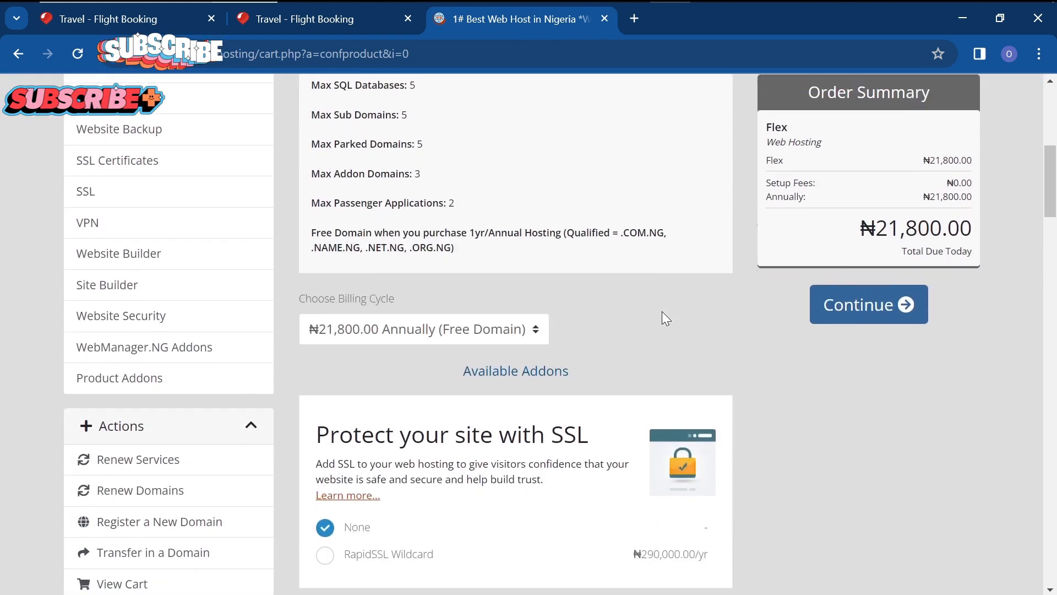
click(881, 320)
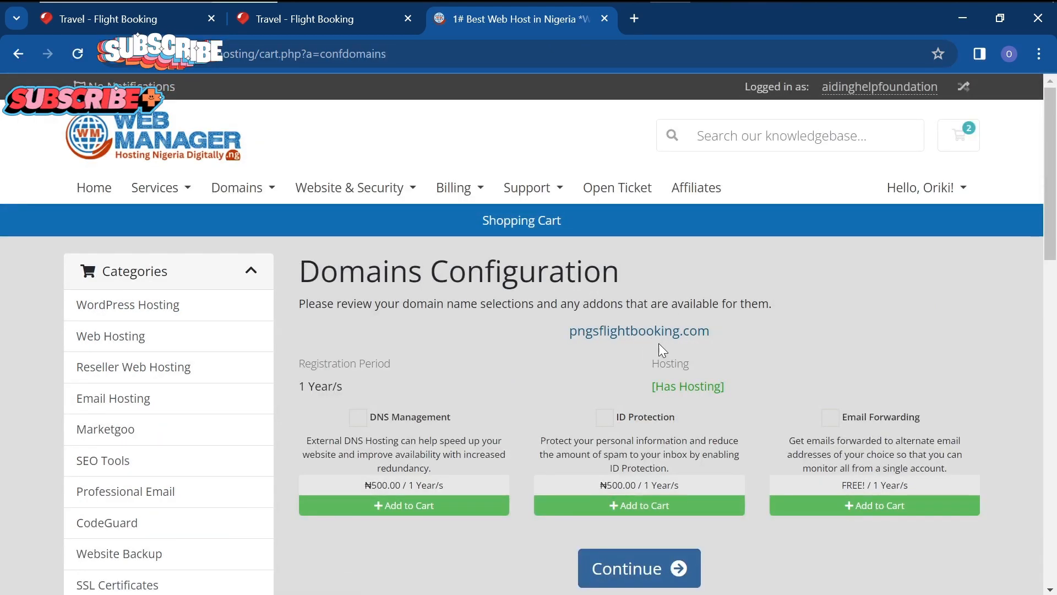
Add Email Forwarding and ID Protection, leaving DNS Management unticked.
click(831, 420)
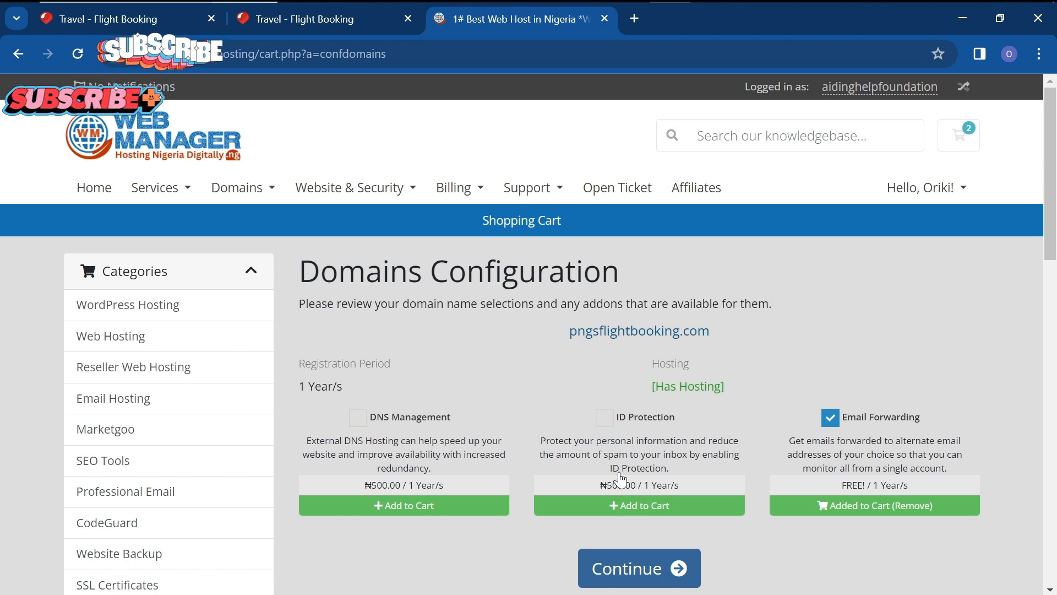
click(605, 420)
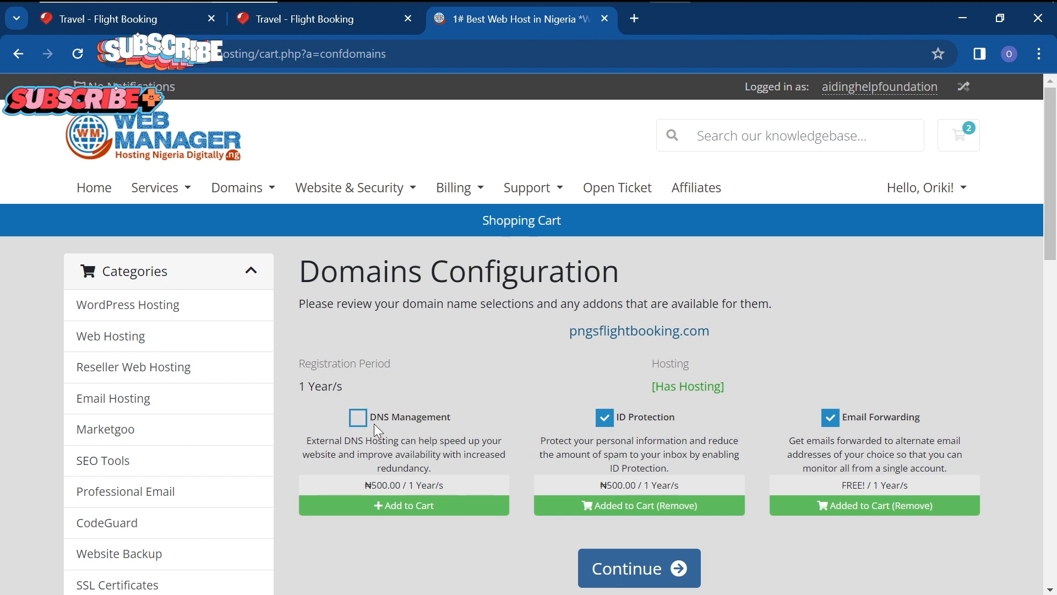
click(359, 419)
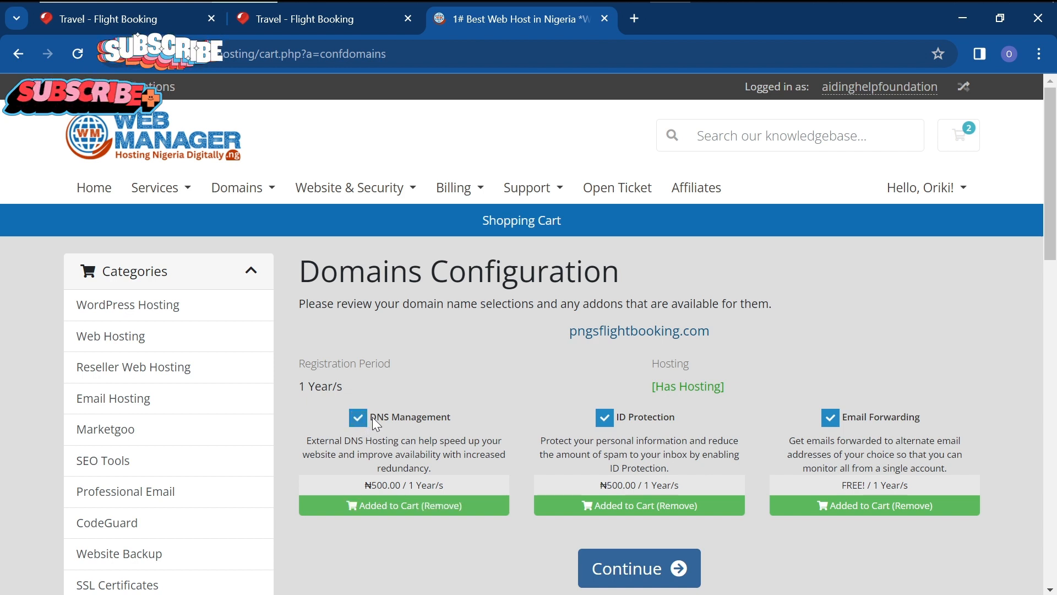
click(361, 419)
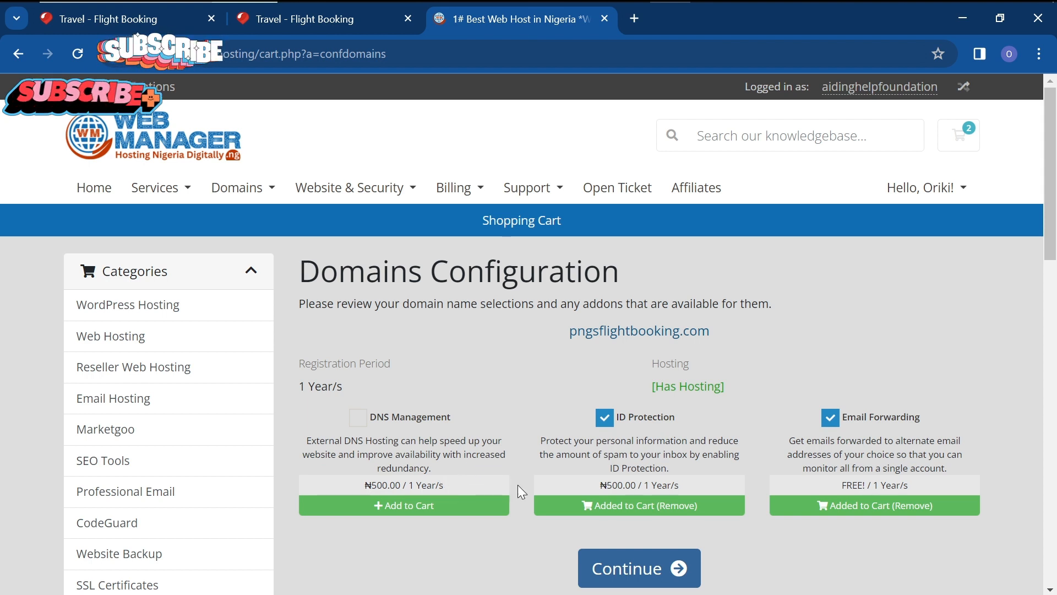
scroll(521, 486, down, 2)
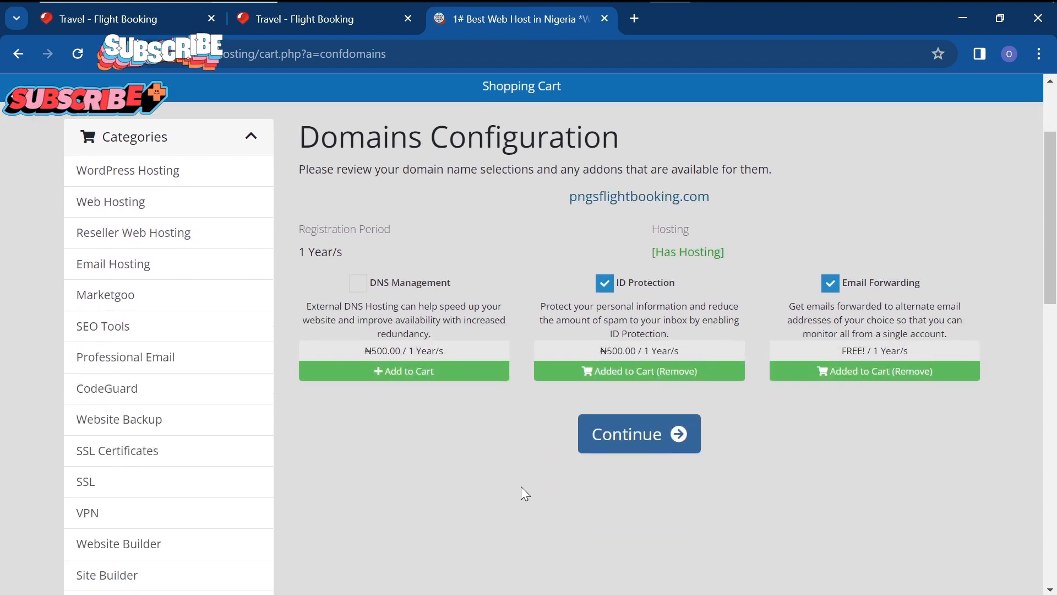
Check out and complete the ₦43,200.00 order using Rave by Flutterwave.
click(631, 436)
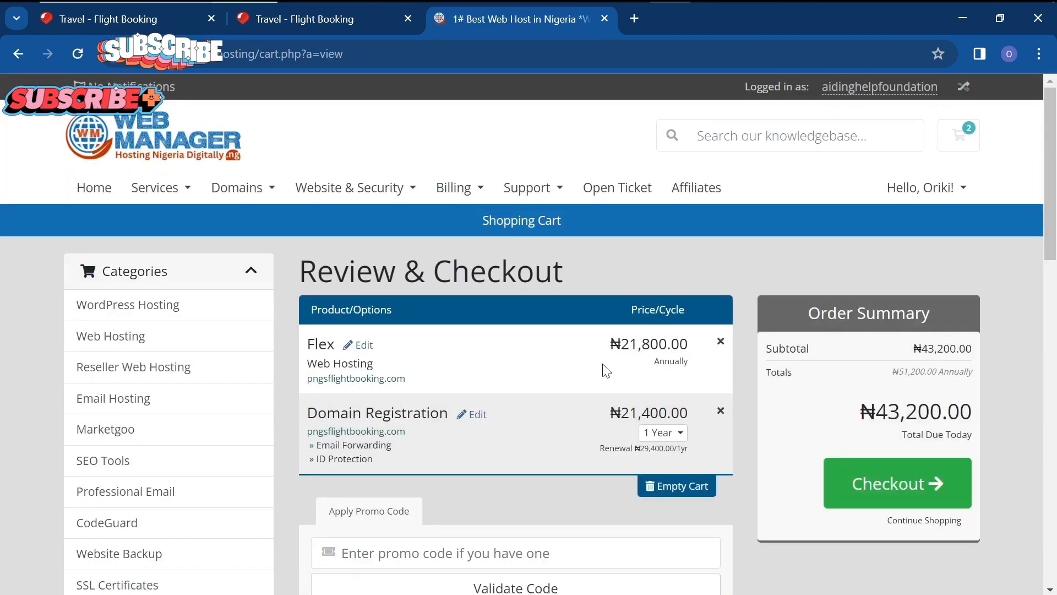
click(867, 498)
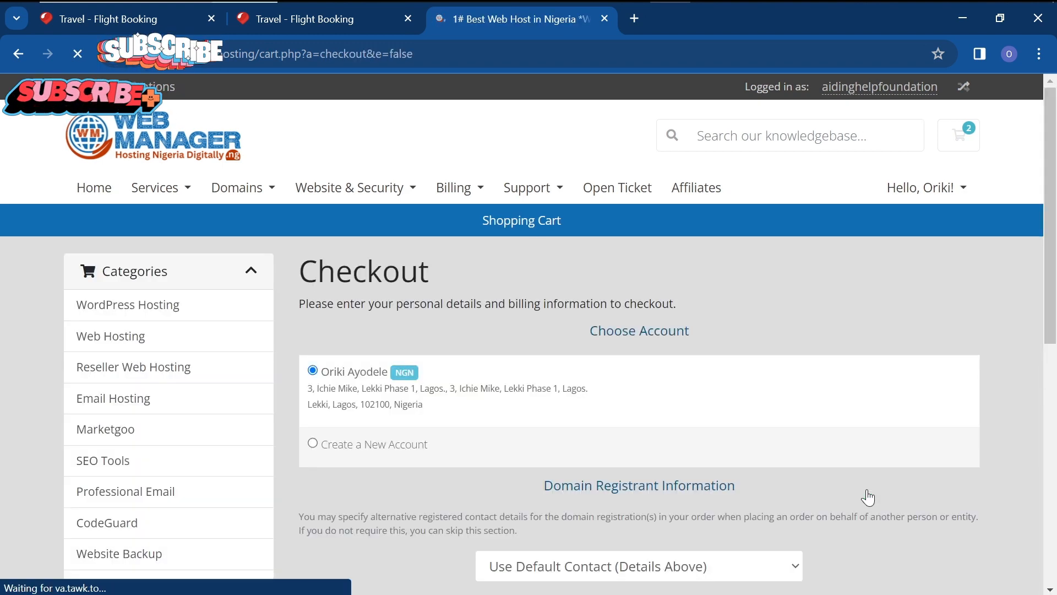
scroll(868, 497, down, 4)
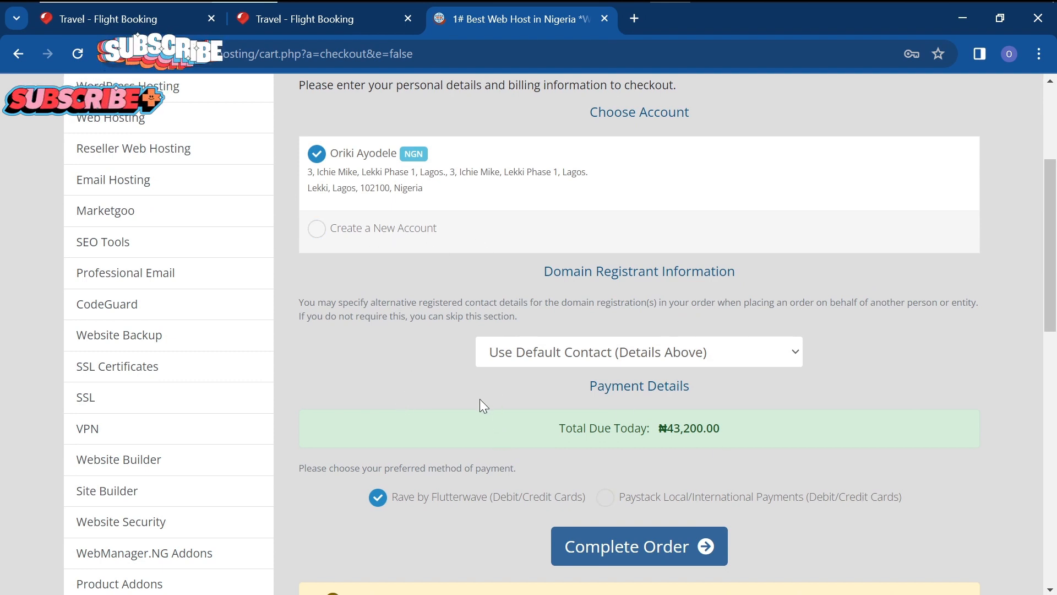
scroll(480, 400, down, 2)
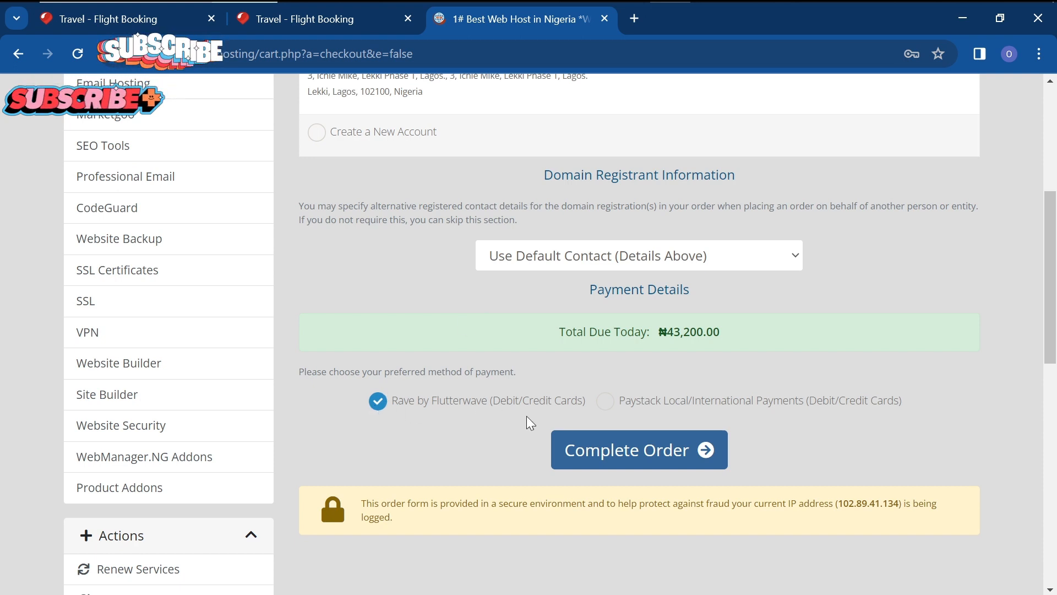
click(622, 456)
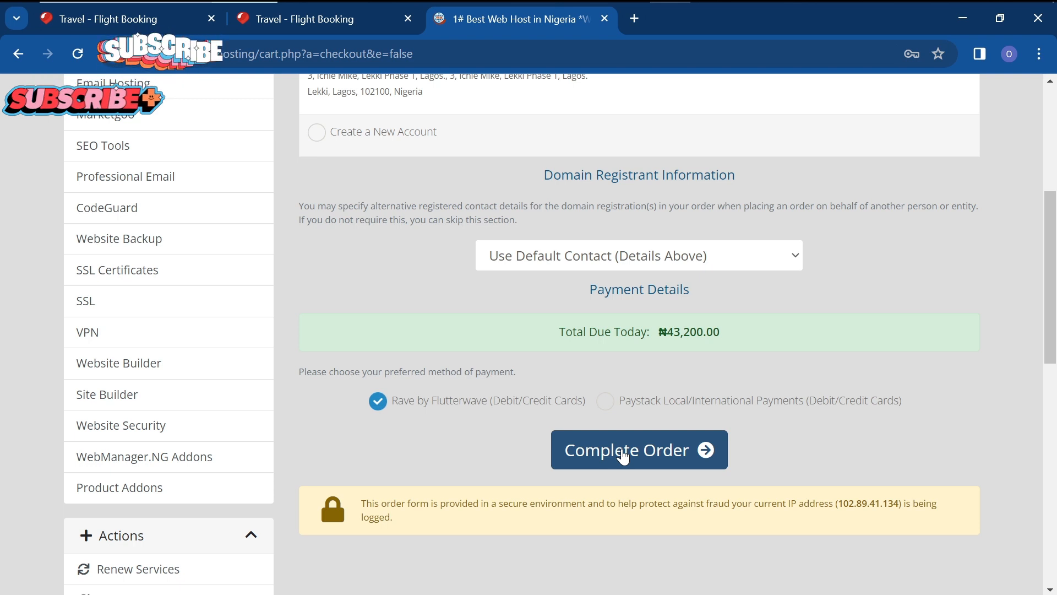
click(623, 456)
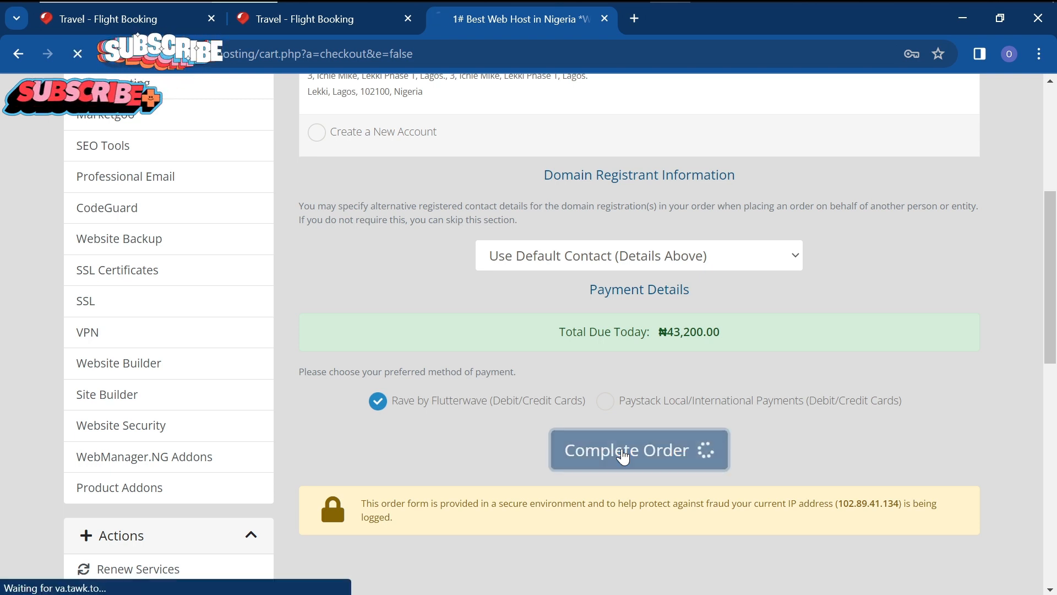
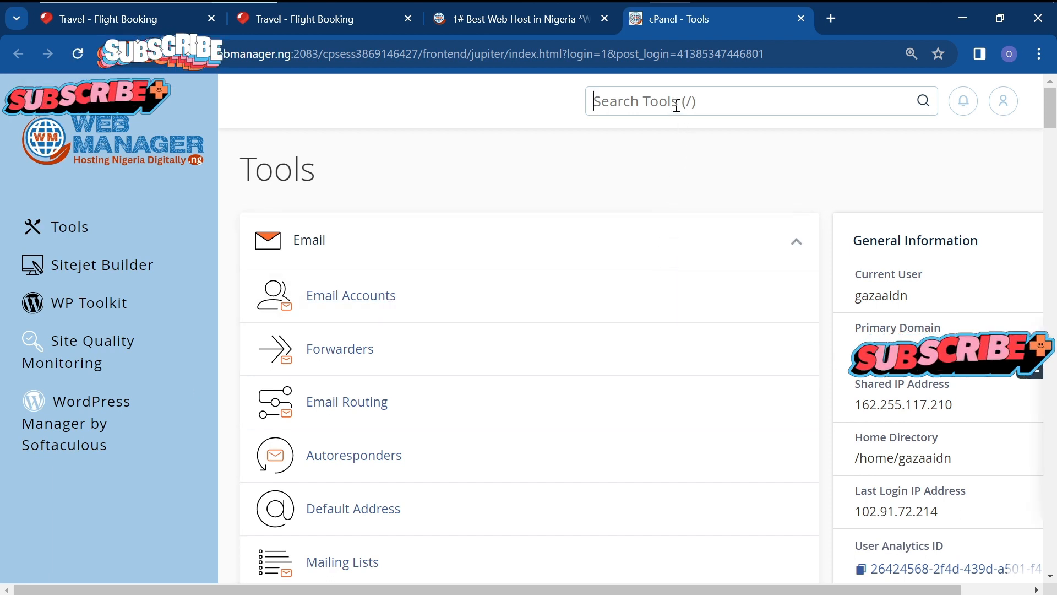
Open the Domains page from a 'domain' tool search and view the hosting account's domain list.
text(do)
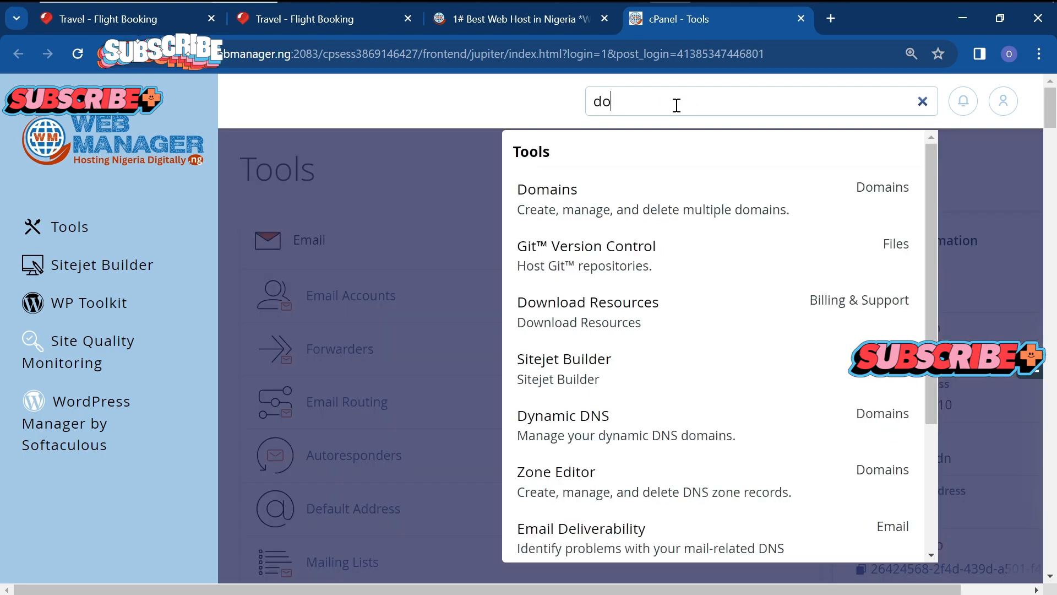
text(main)
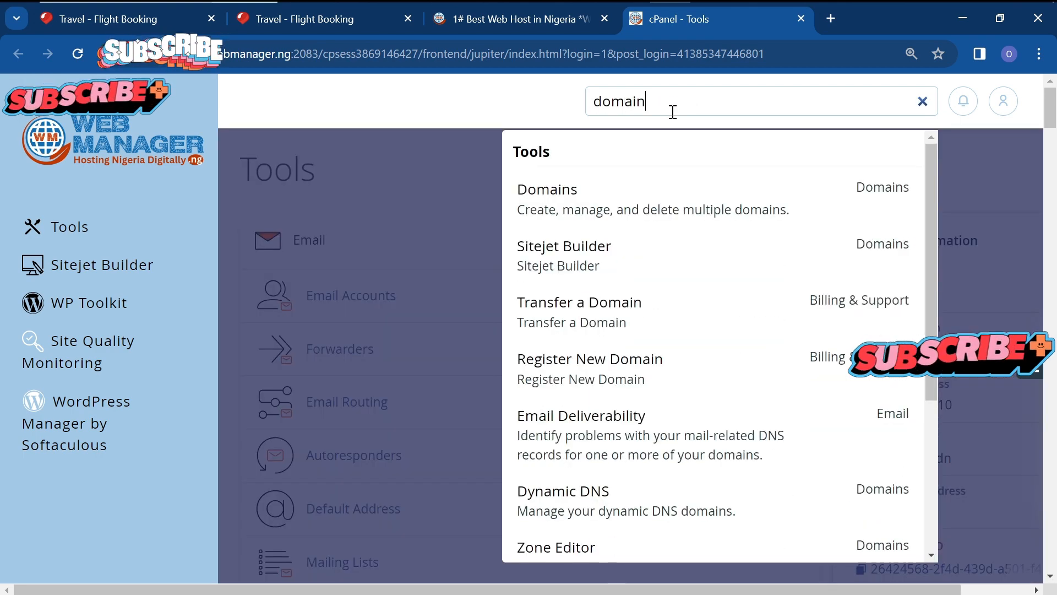
click(632, 200)
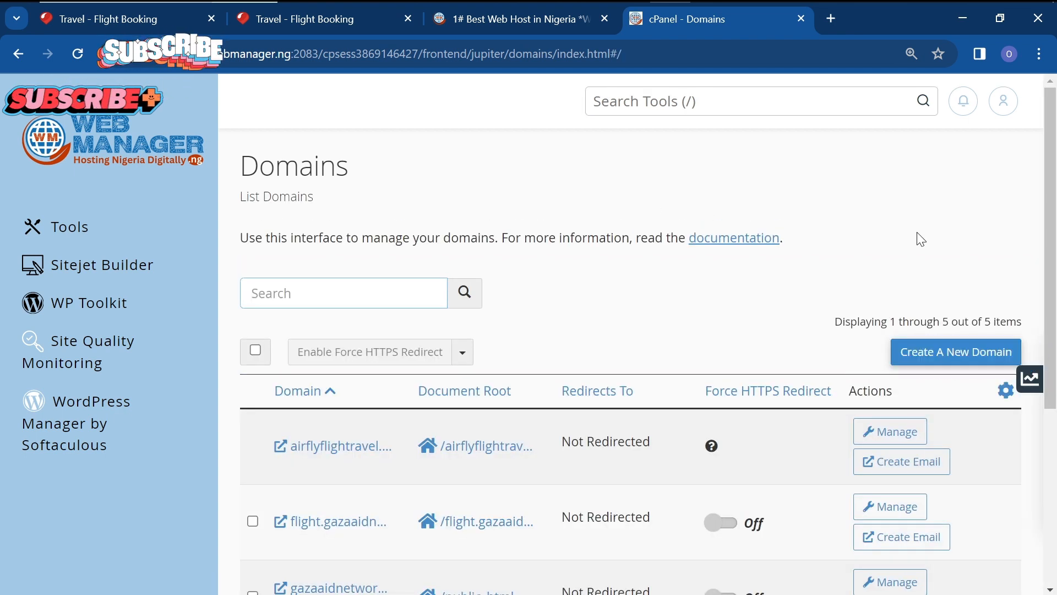
click(962, 365)
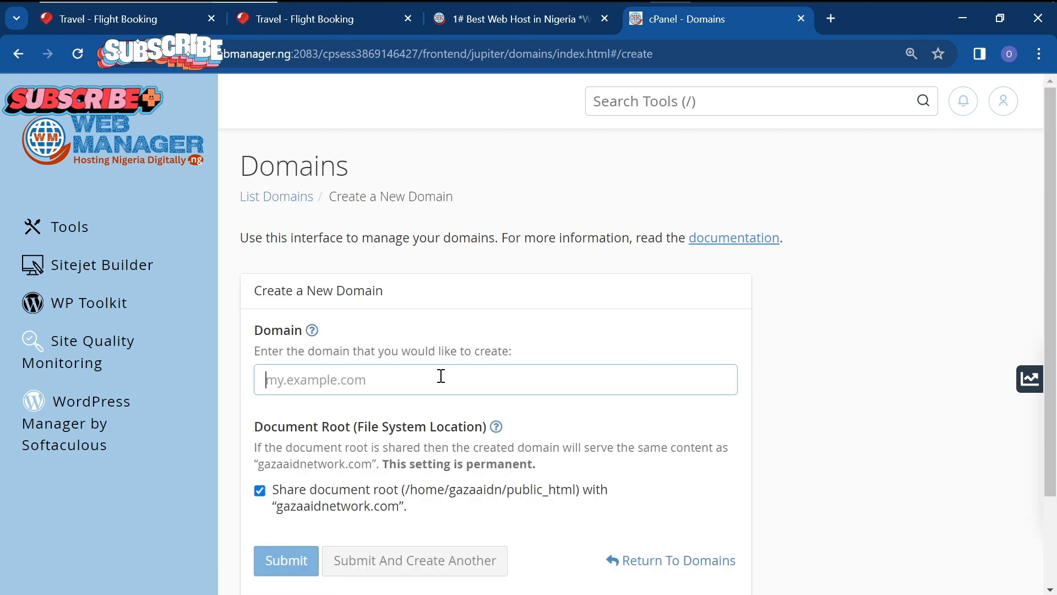
text(fli)
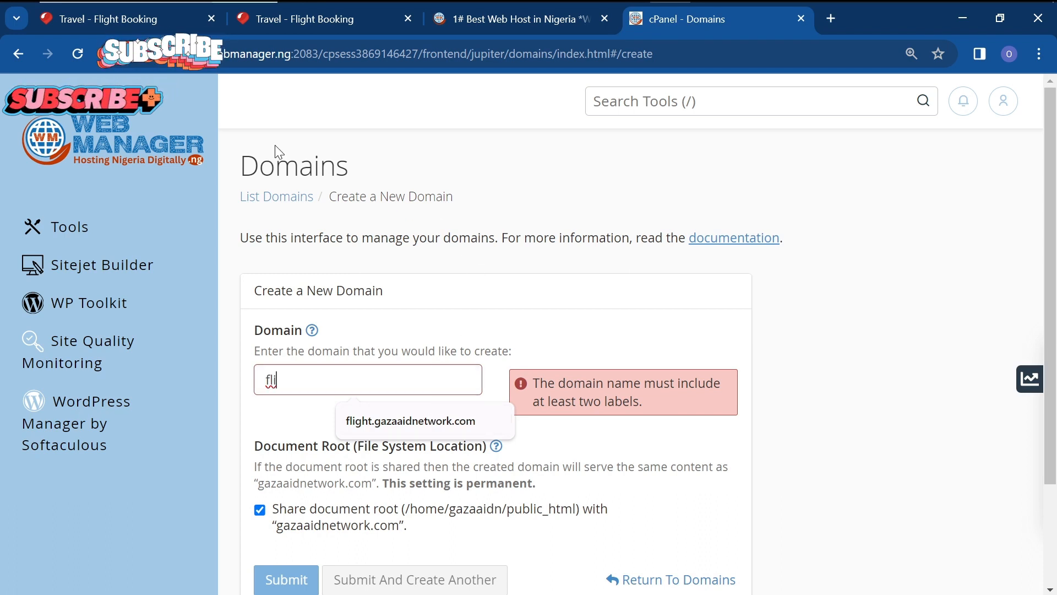
click(18, 54)
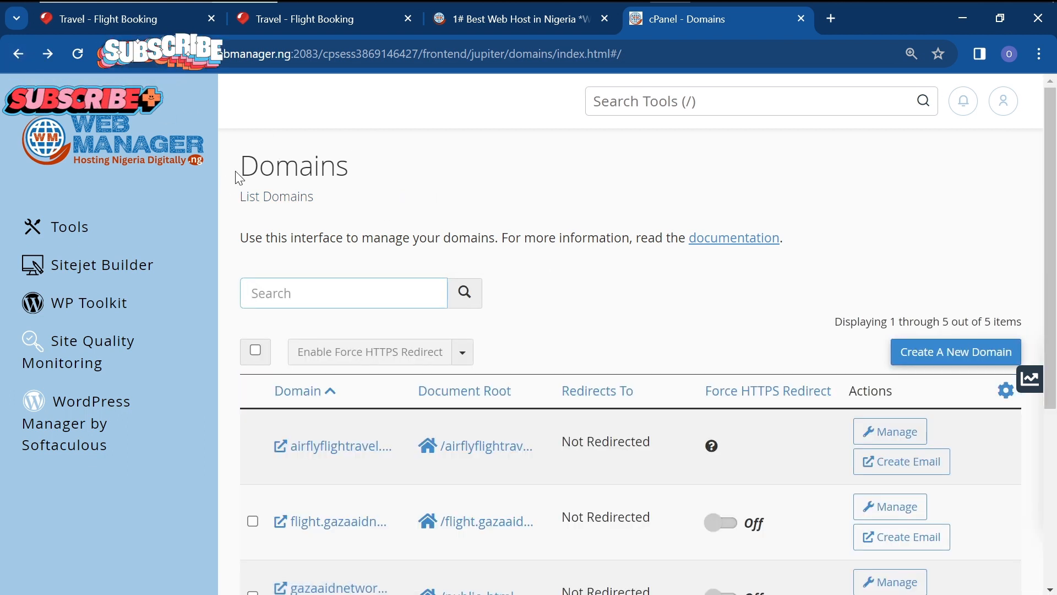
click(633, 101)
Launch File Manager from the Files tools to show the home directory folders.
text(file)
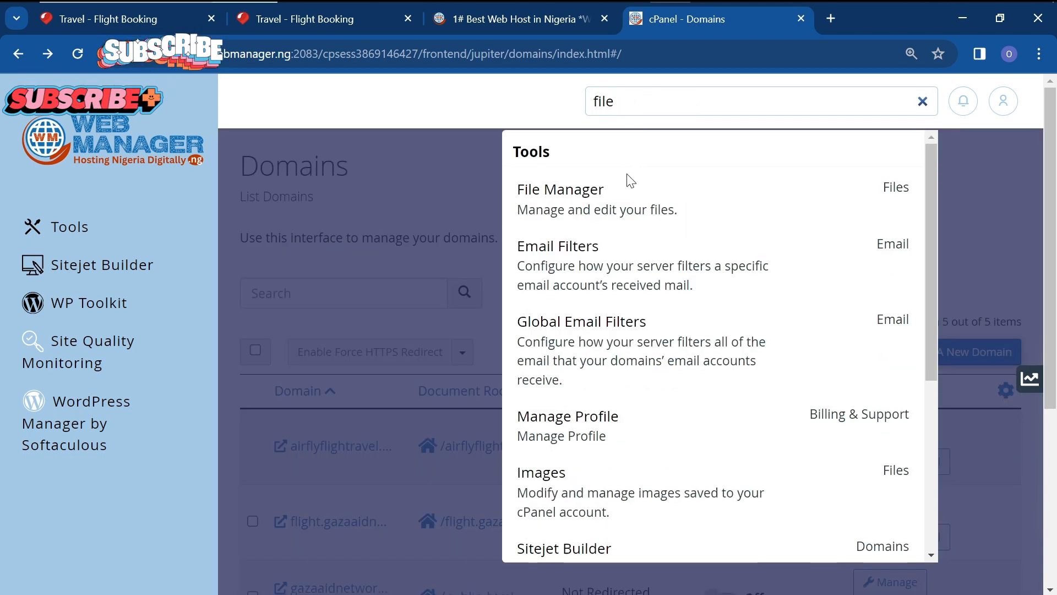
click(628, 215)
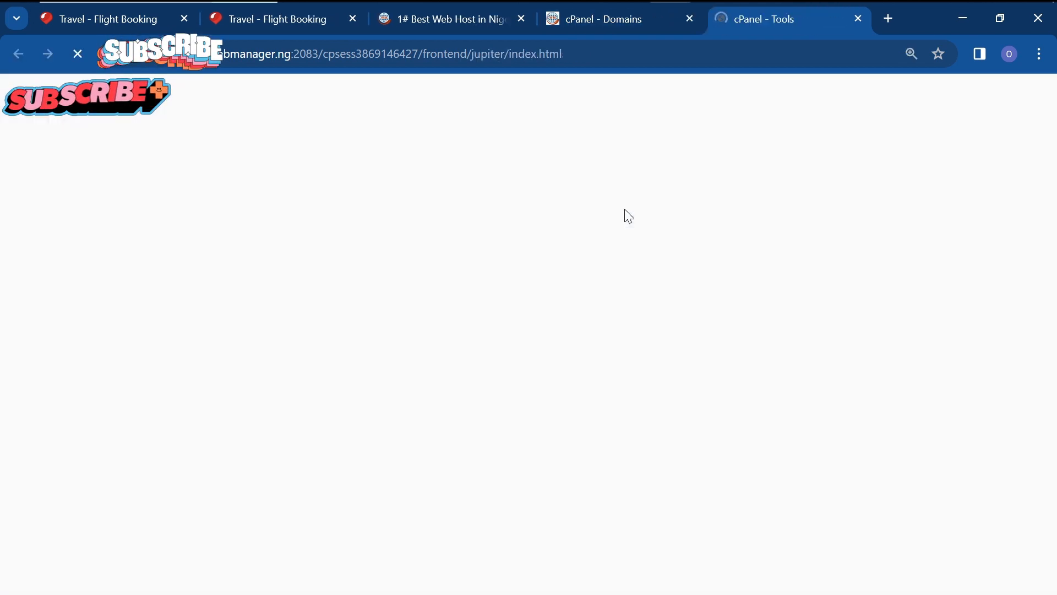
scroll(472, 402, down, 5)
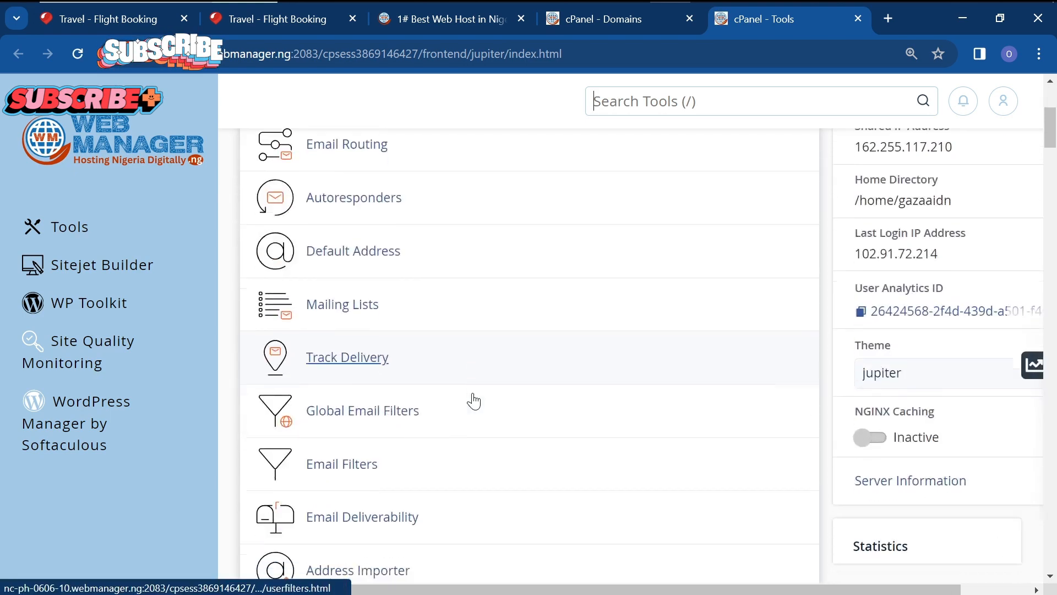
scroll(473, 401, down, 10)
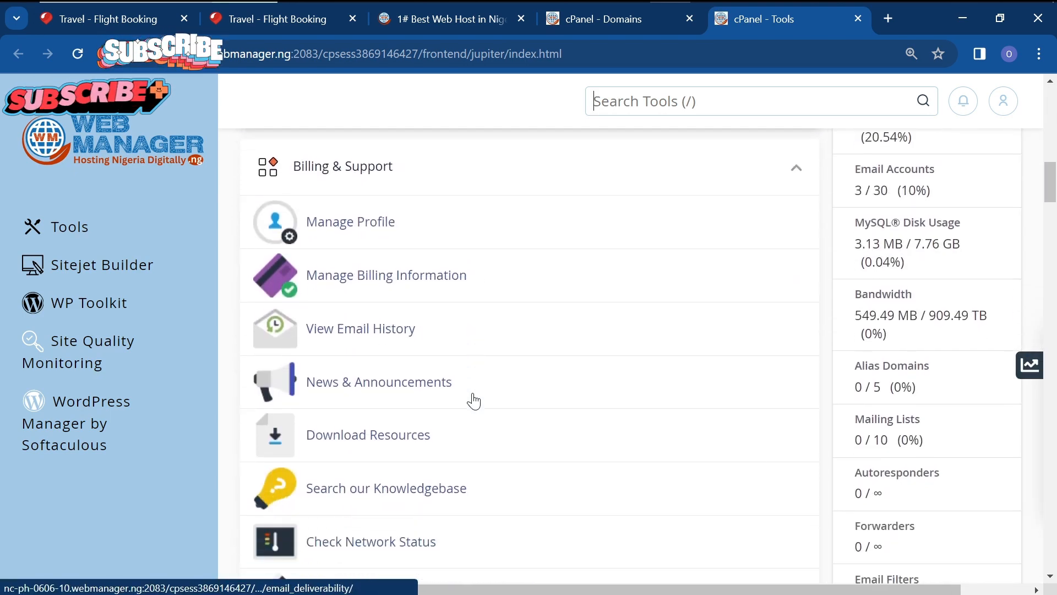
scroll(474, 402, down, 2)
scroll(473, 401, up, 18)
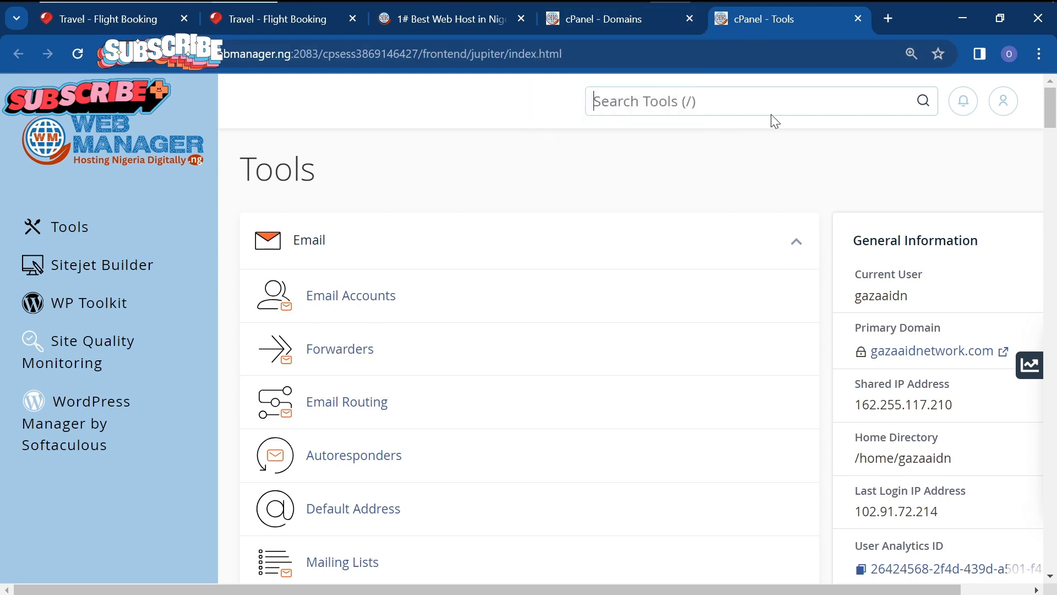
middle_click(567, 257)
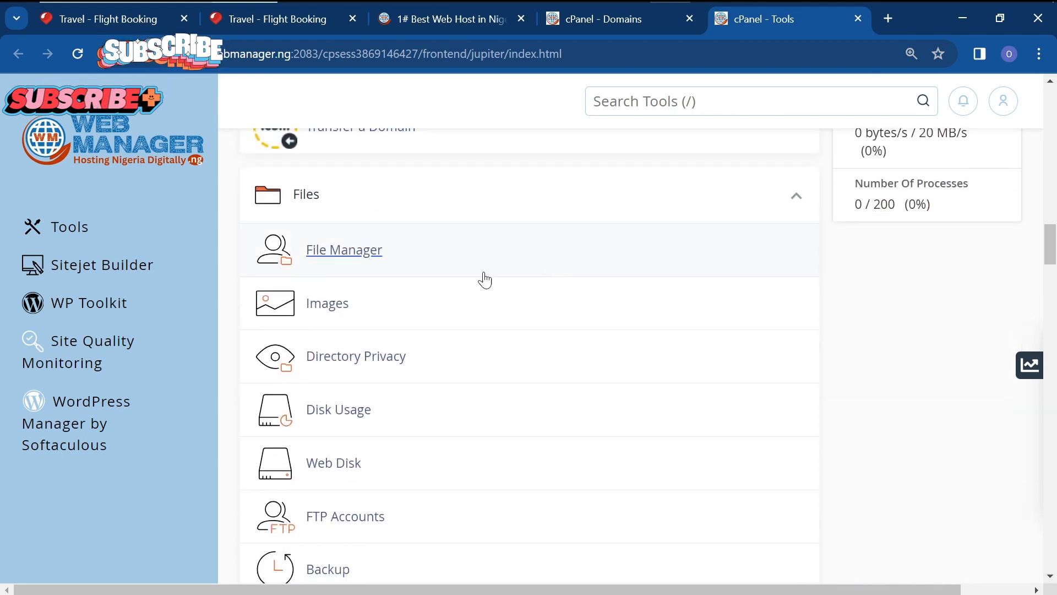
click(350, 255)
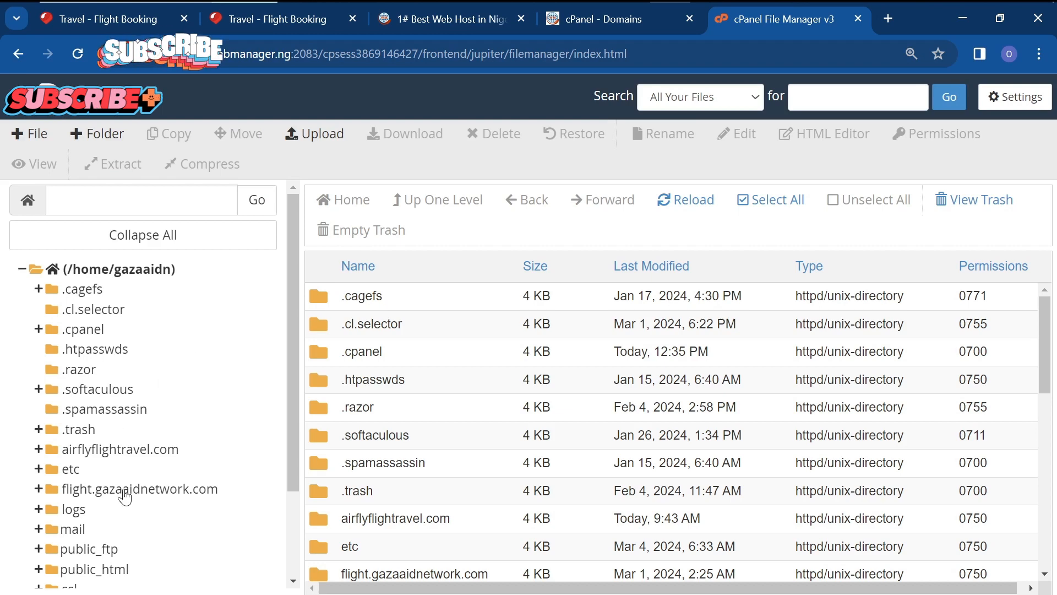
Open the flight.gazaaidnetwork.com folder and load that site's address in a new tab.
click(124, 491)
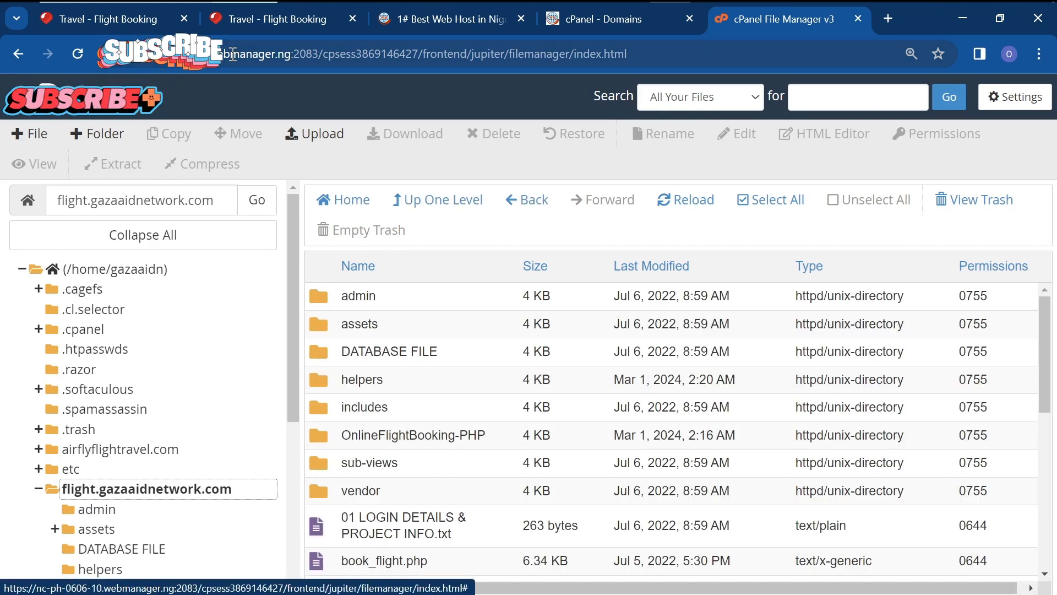
click(222, 207)
key(ctrl+a)
key(ctrl+c)
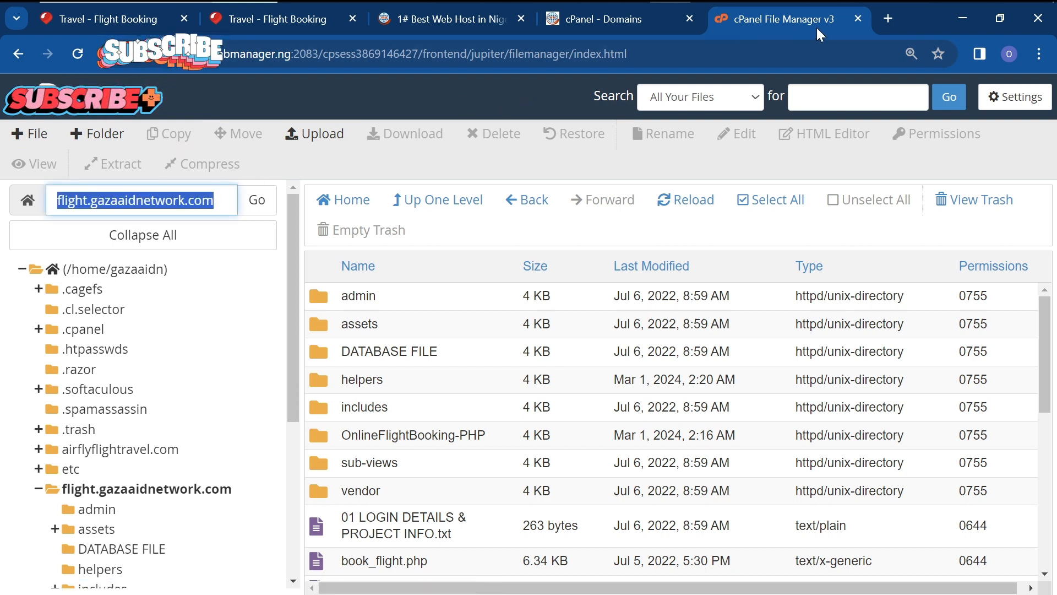
click(890, 24)
key(ctrl+v)
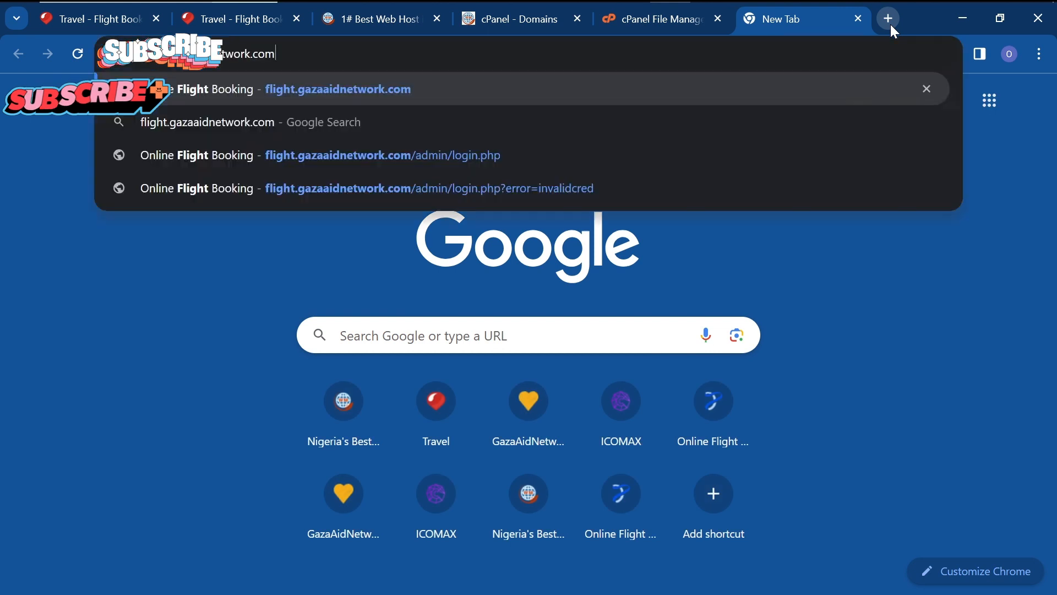
key(Return)
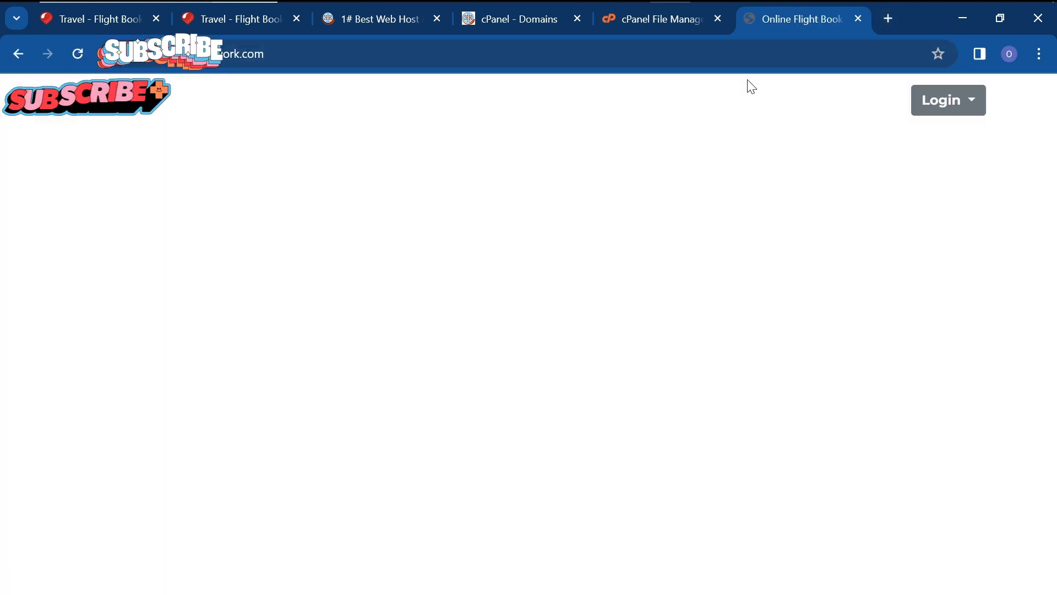
Back in File Manager, select every file in the flight.gazaaidnetwork.com folder.
click(653, 16)
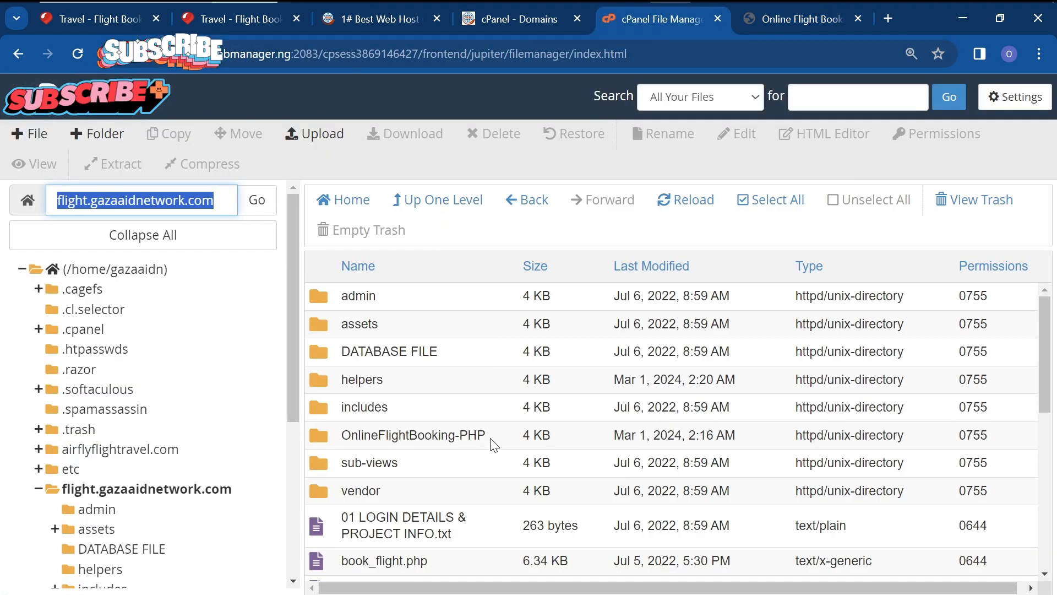
scroll(494, 444, down, 7)
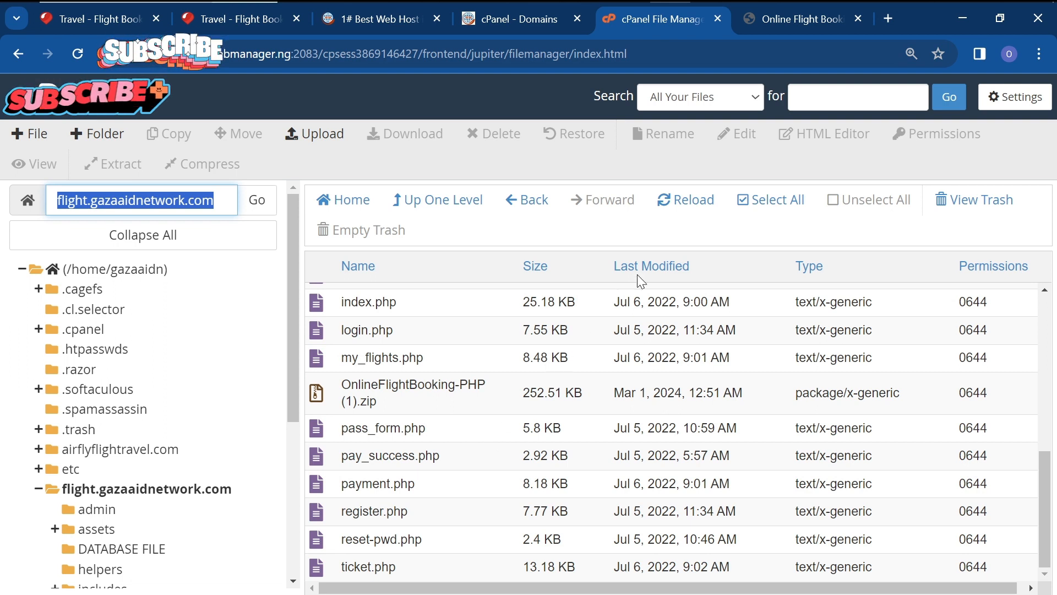
click(761, 204)
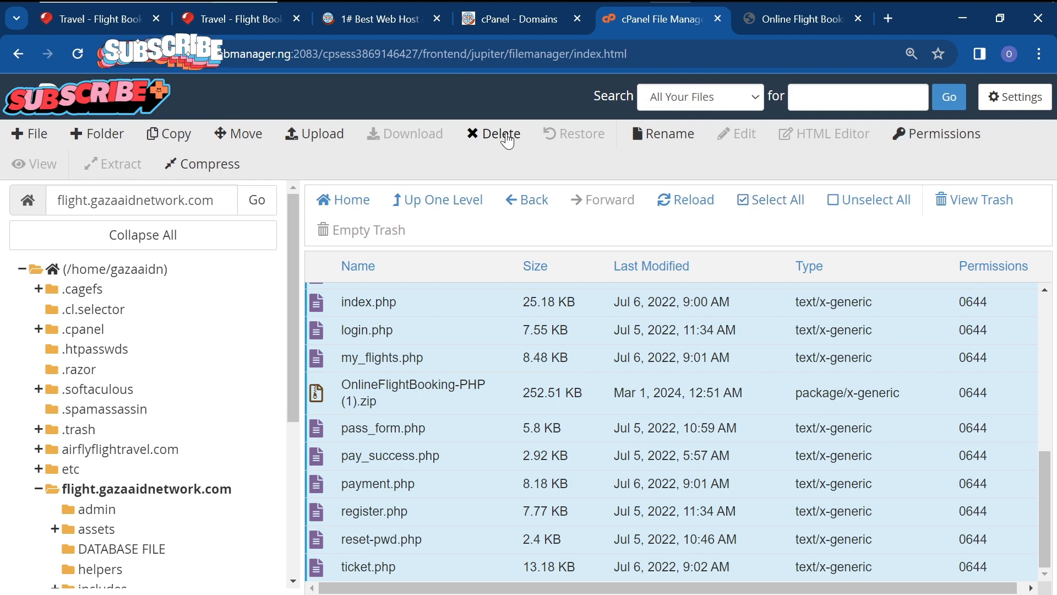
Trash all files in flight.gazaaidnetwork.com, then open the folder's upload page.
click(507, 141)
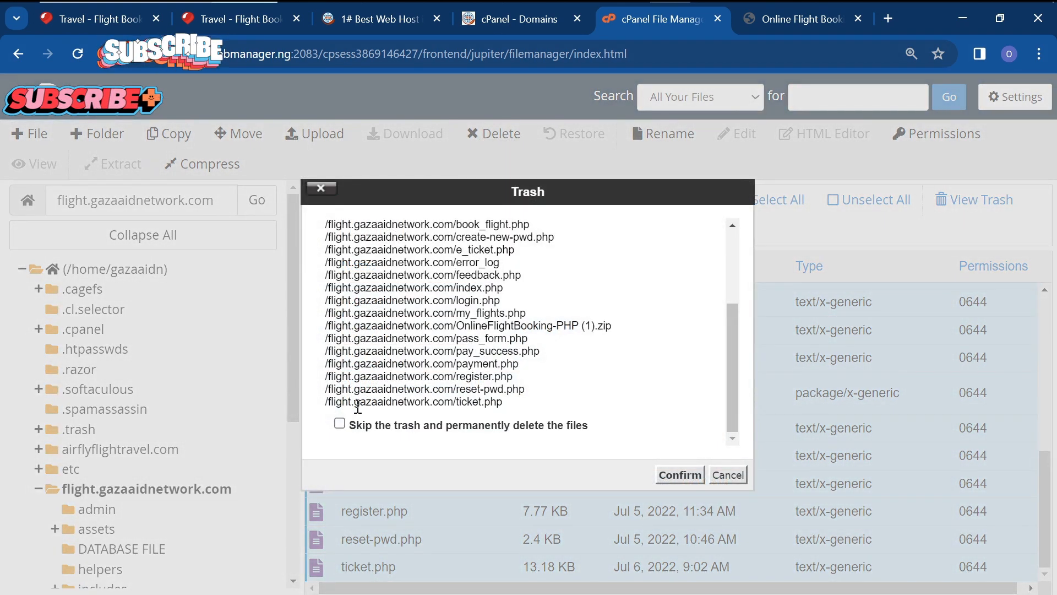
click(677, 476)
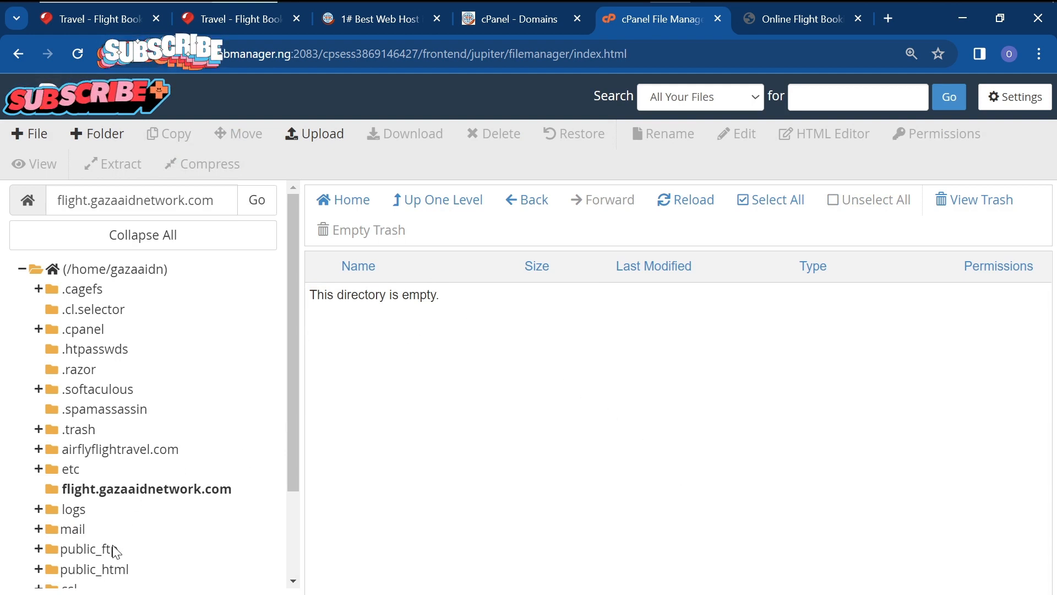
click(97, 568)
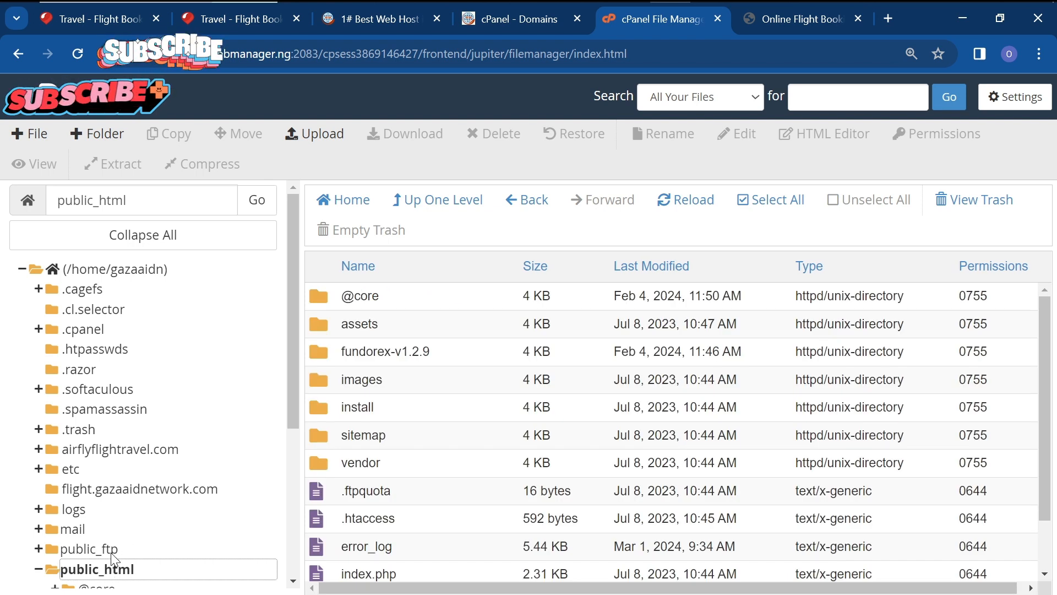
click(123, 489)
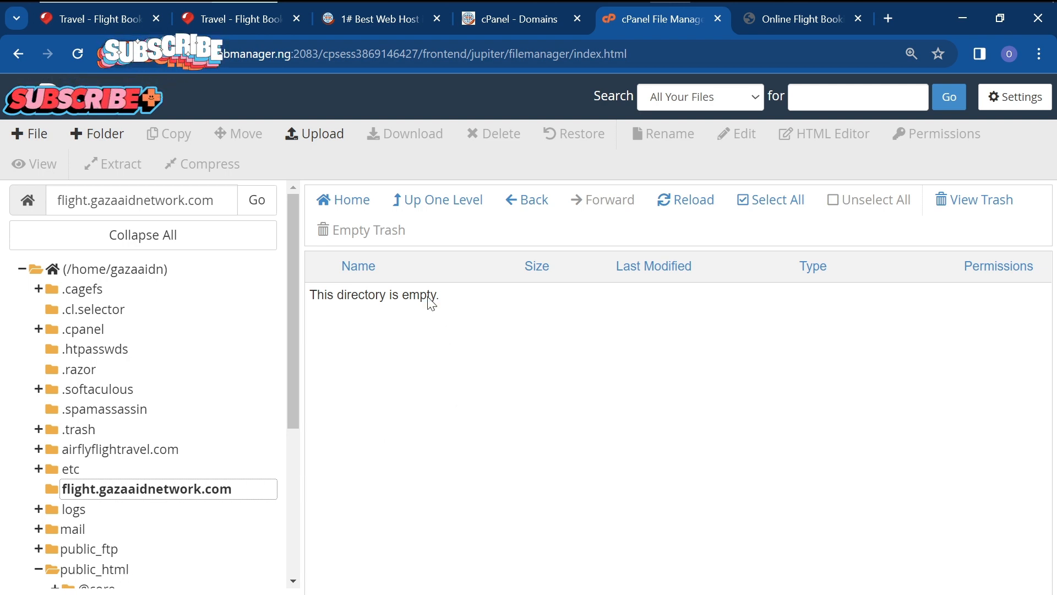
click(336, 130)
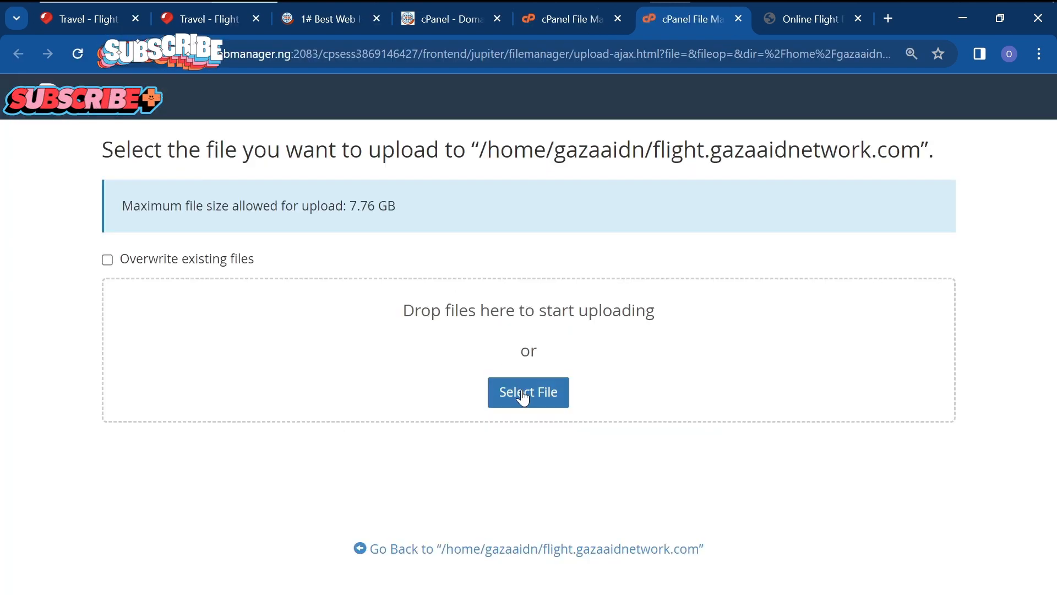
Upload the 20.23 MB geotrip.freetutorz.tech.zip archive and close the upload page.
click(522, 394)
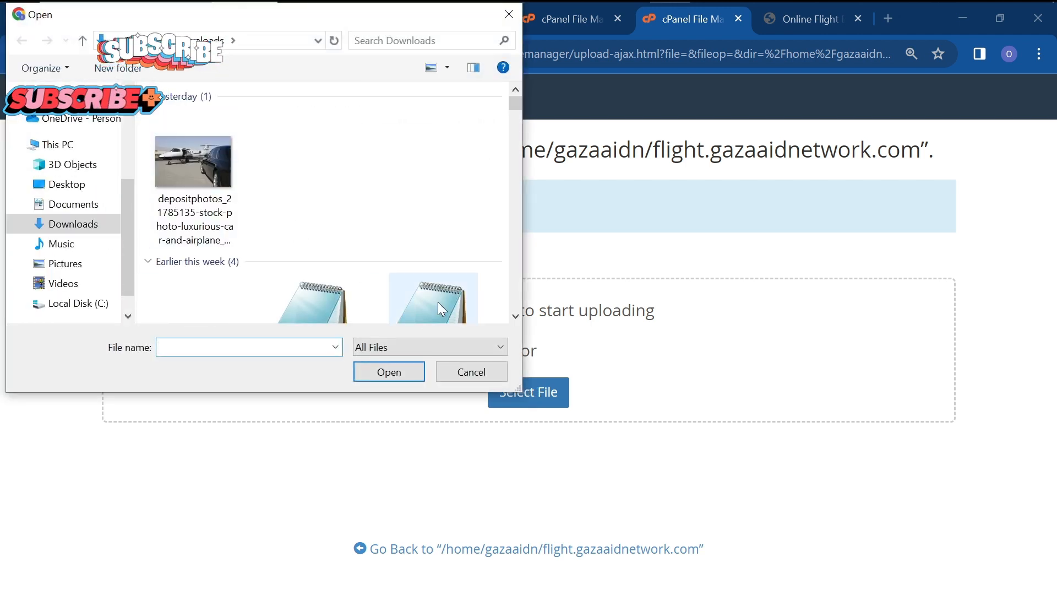
click(515, 316)
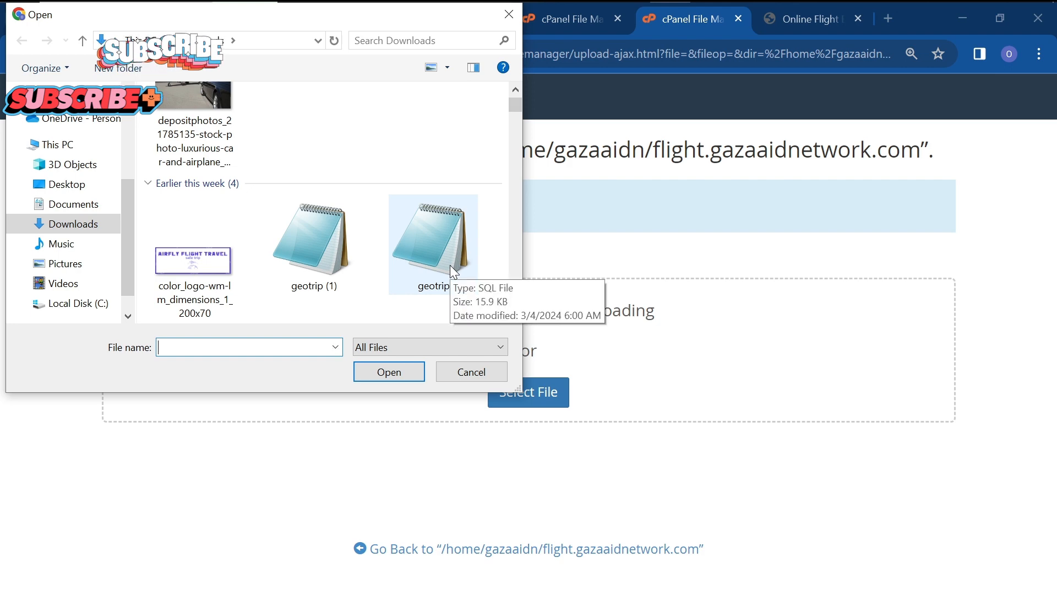
click(514, 319)
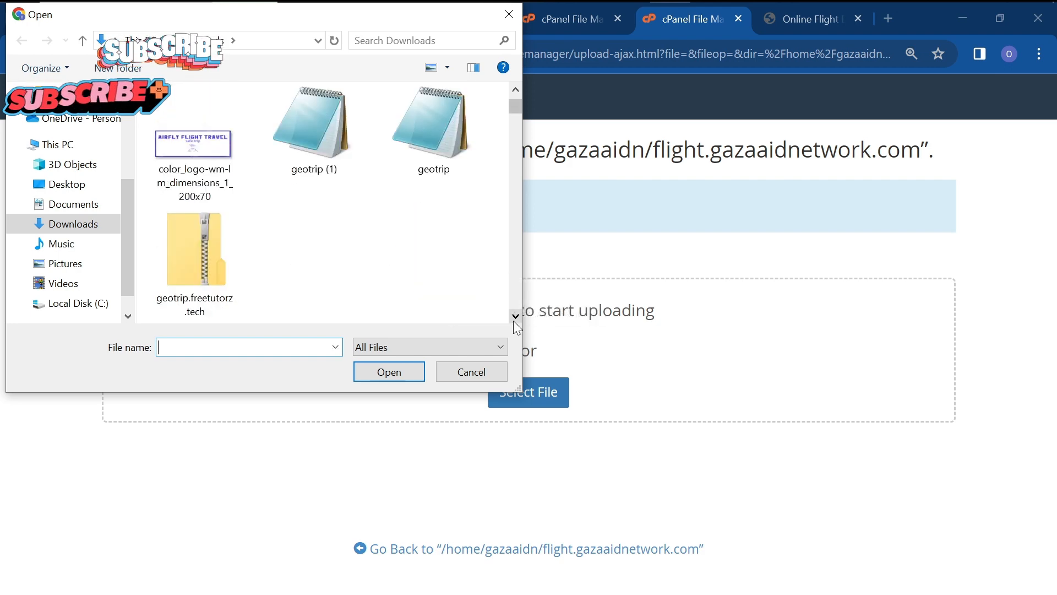
double_click(177, 257)
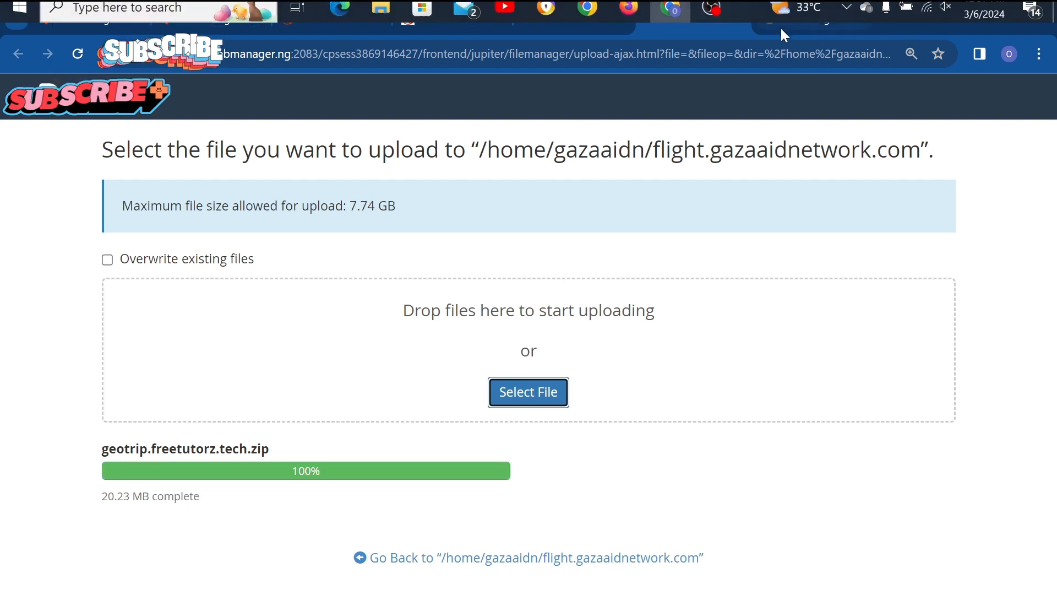
click(738, 19)
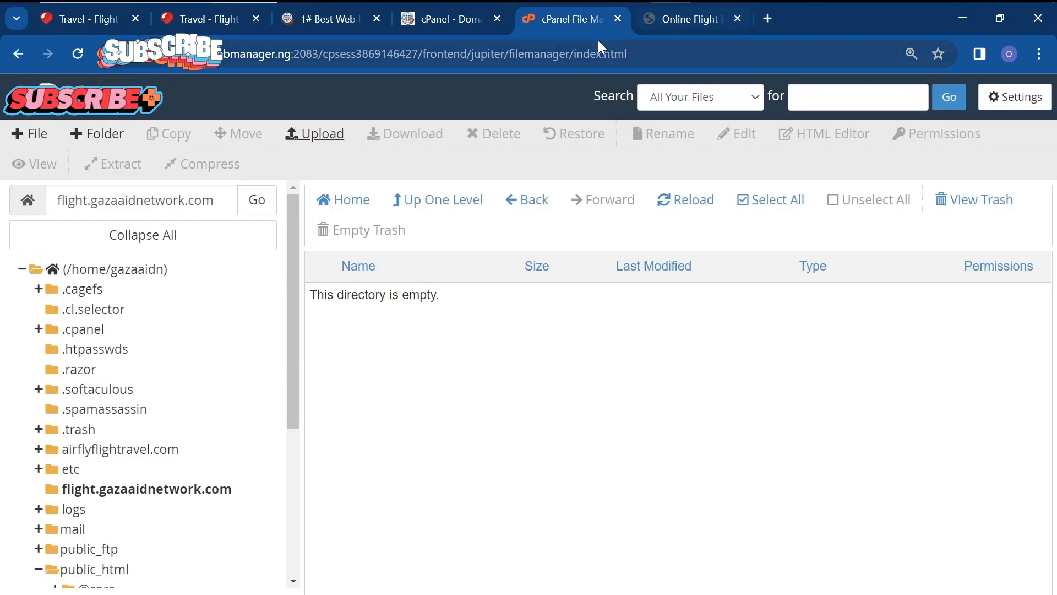
Reload the listing and extract geotrip.freetutorz.tech.zip into flight.gazaaidnetwork.com.
click(699, 208)
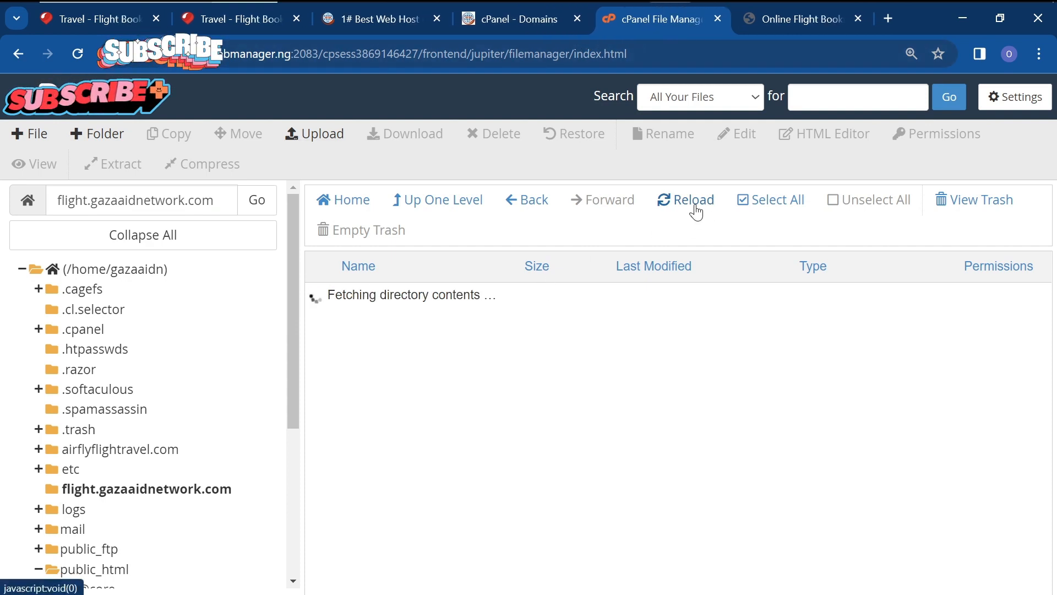
click(494, 298)
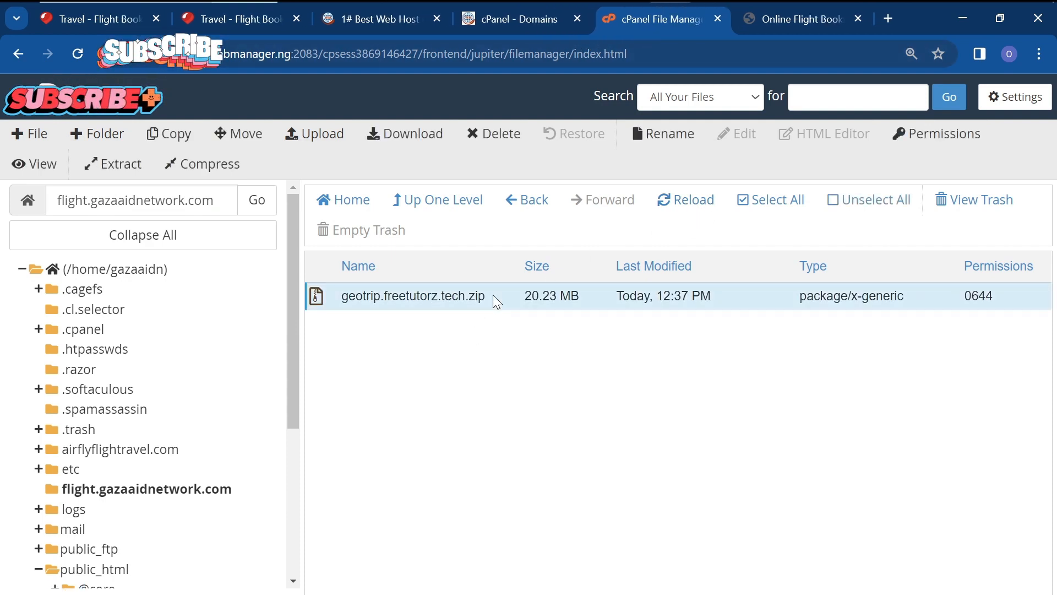
right_click(494, 297)
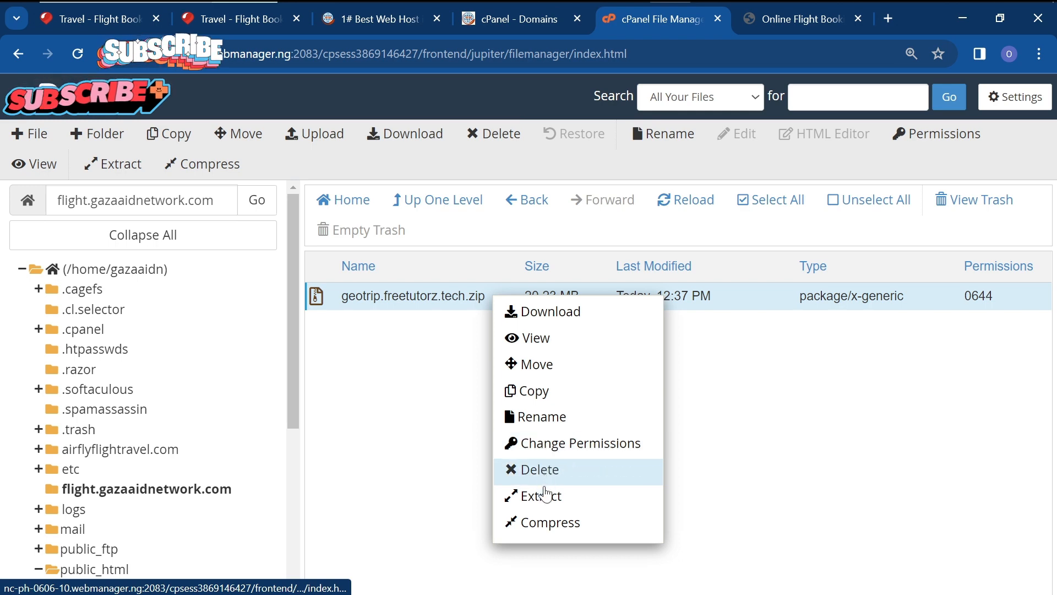
click(542, 495)
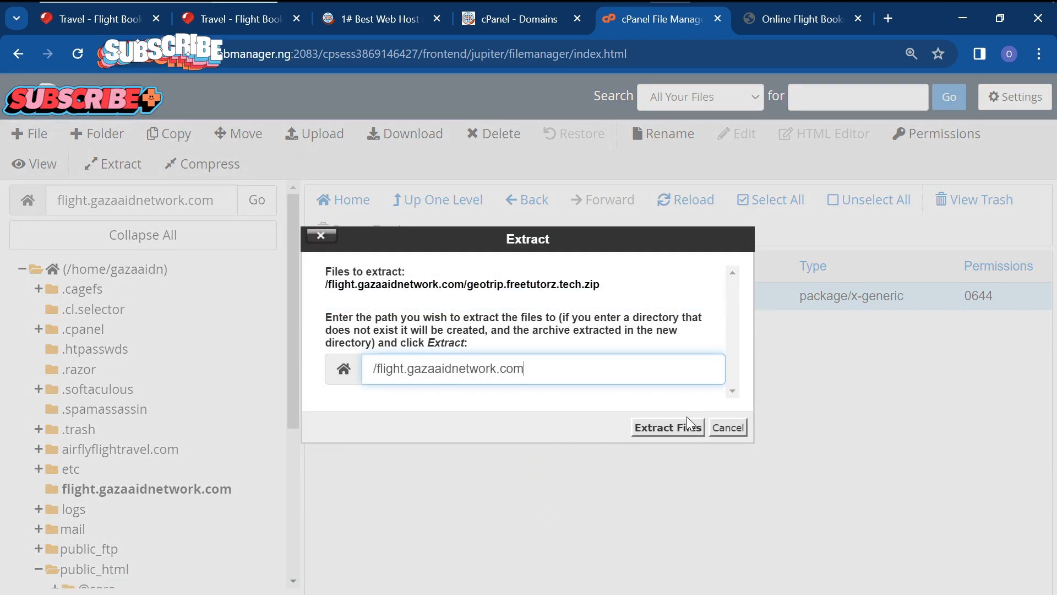
click(682, 427)
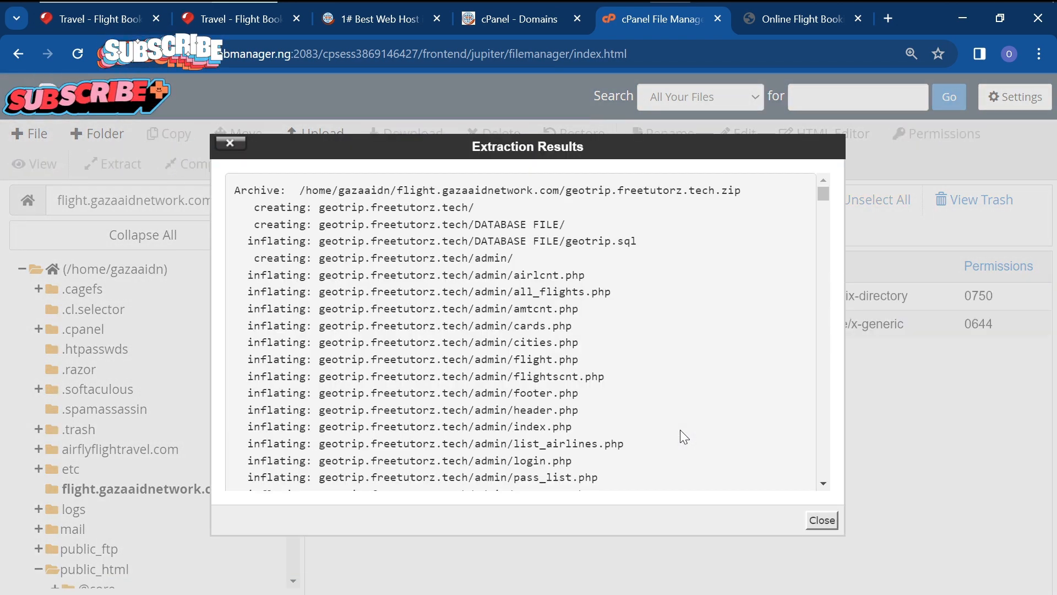
click(824, 524)
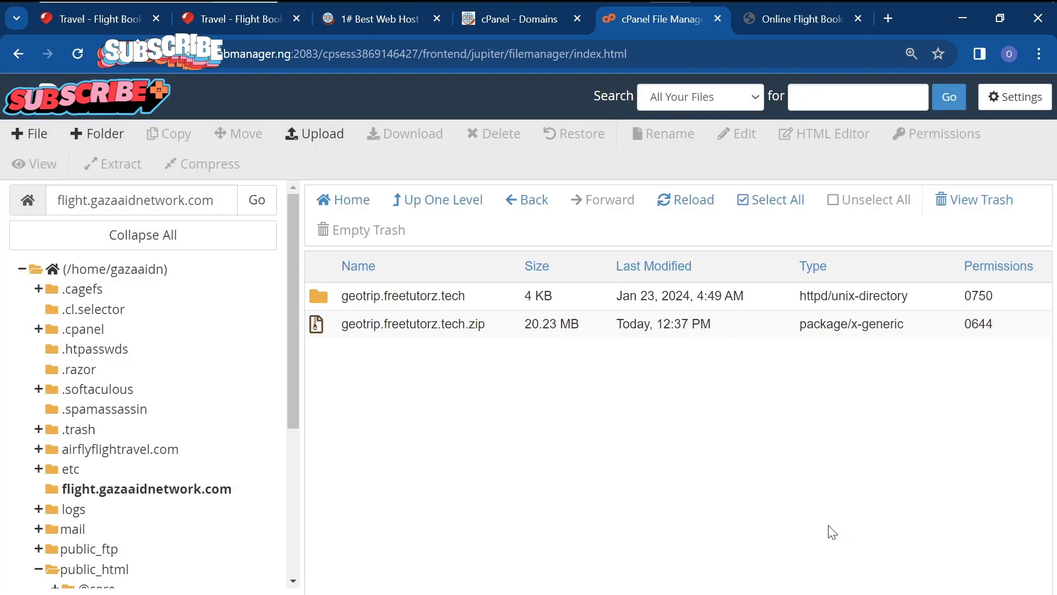
Delete the geotrip.freetutorz.tech.zip archive.
right_click(507, 325)
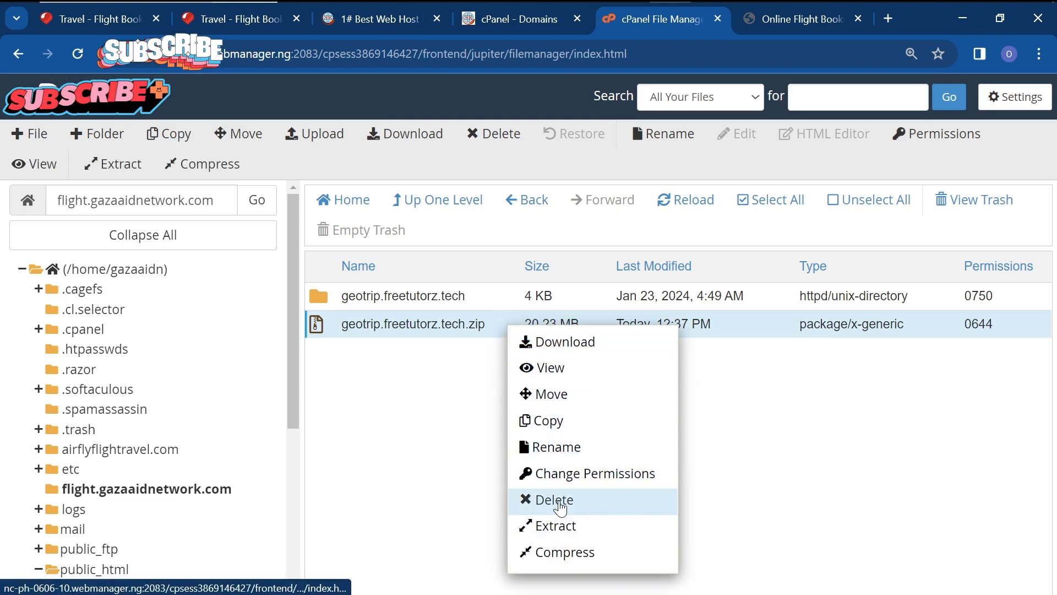
click(554, 499)
click(677, 394)
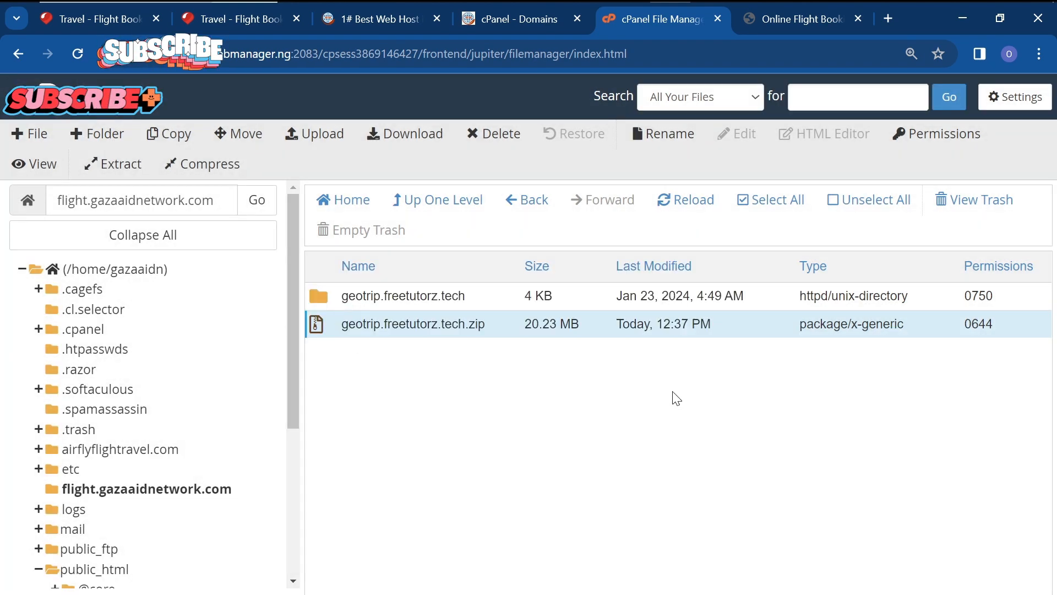
Move all contents of geotrip.freetutorz.tech up into /flight.gazaaidnetwork.com.
double_click(483, 298)
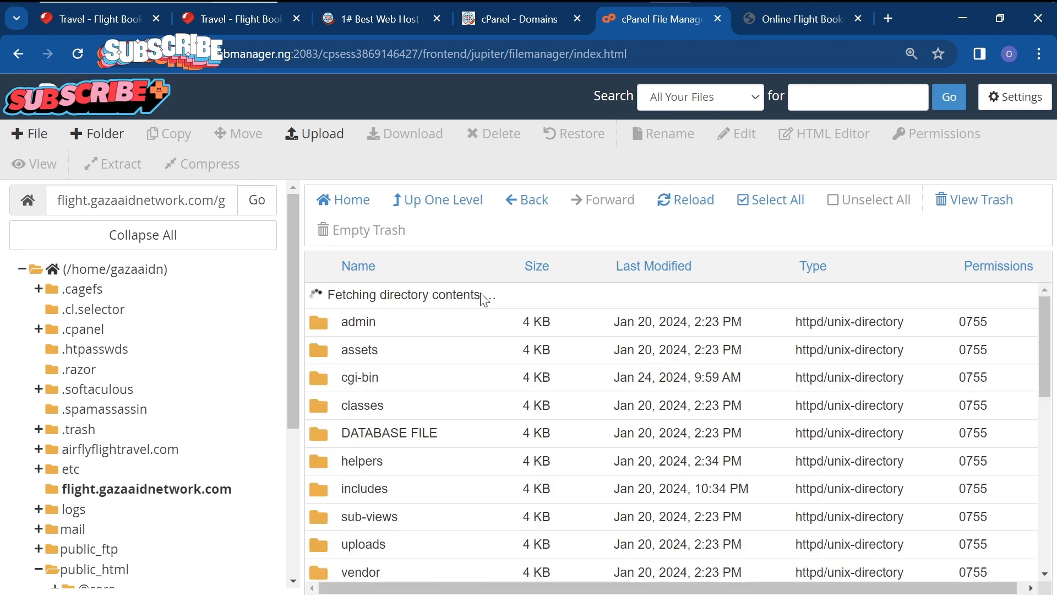
click(776, 203)
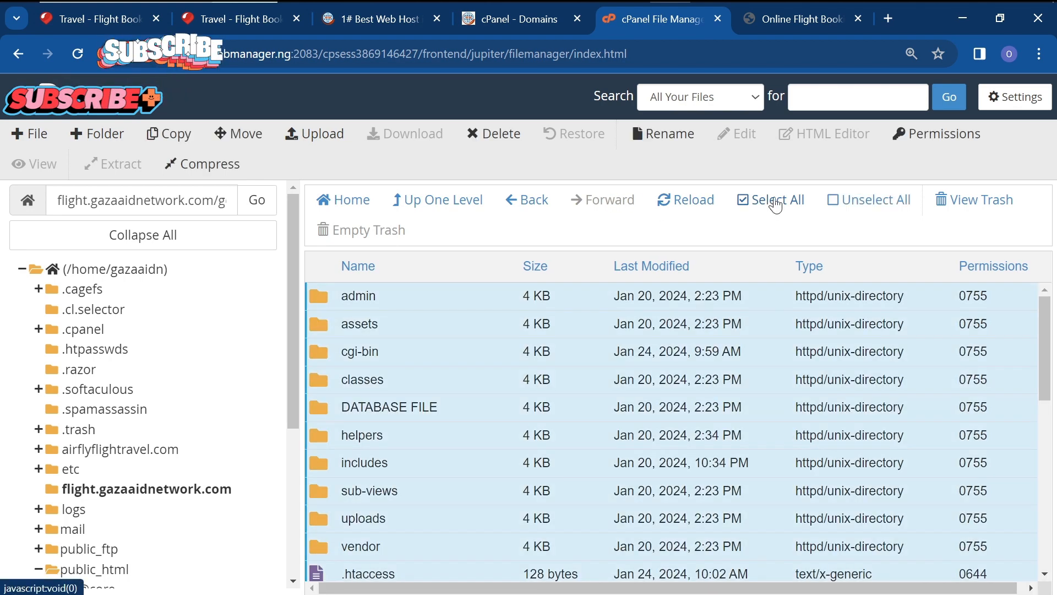
click(302, 133)
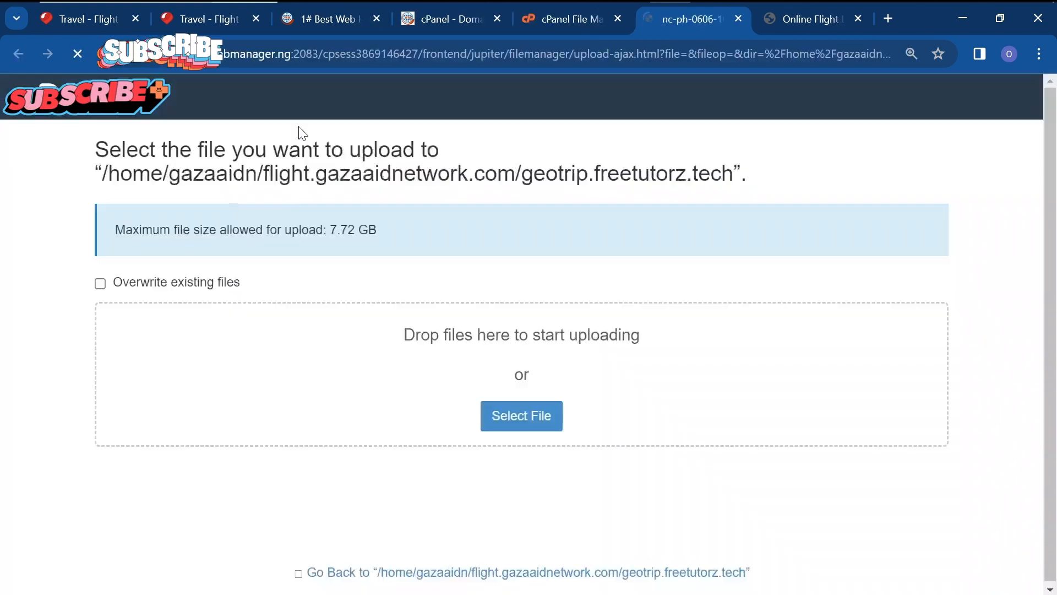
click(738, 19)
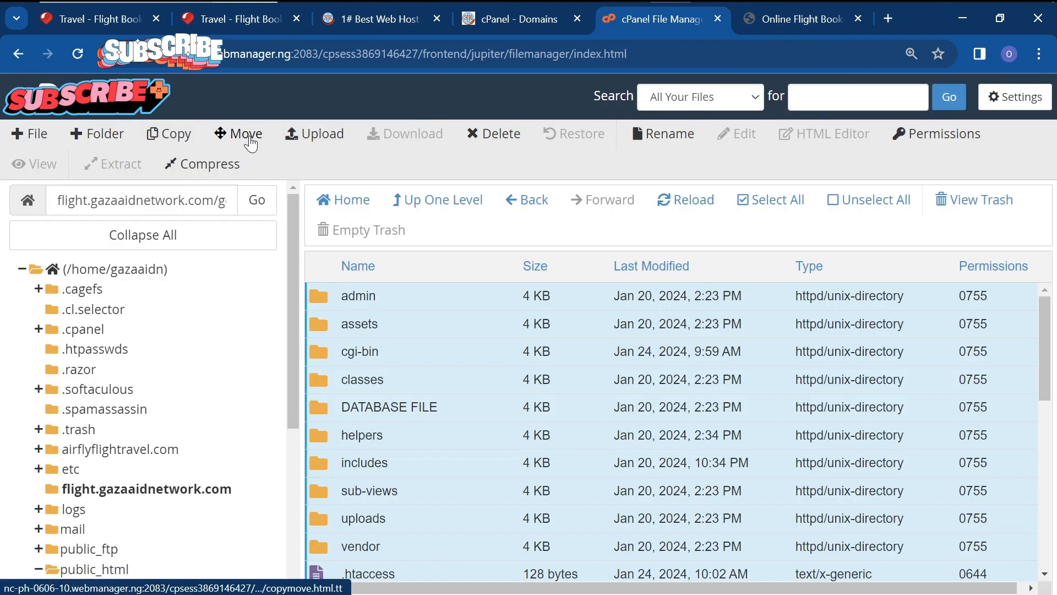
click(249, 137)
key(BackSpace)
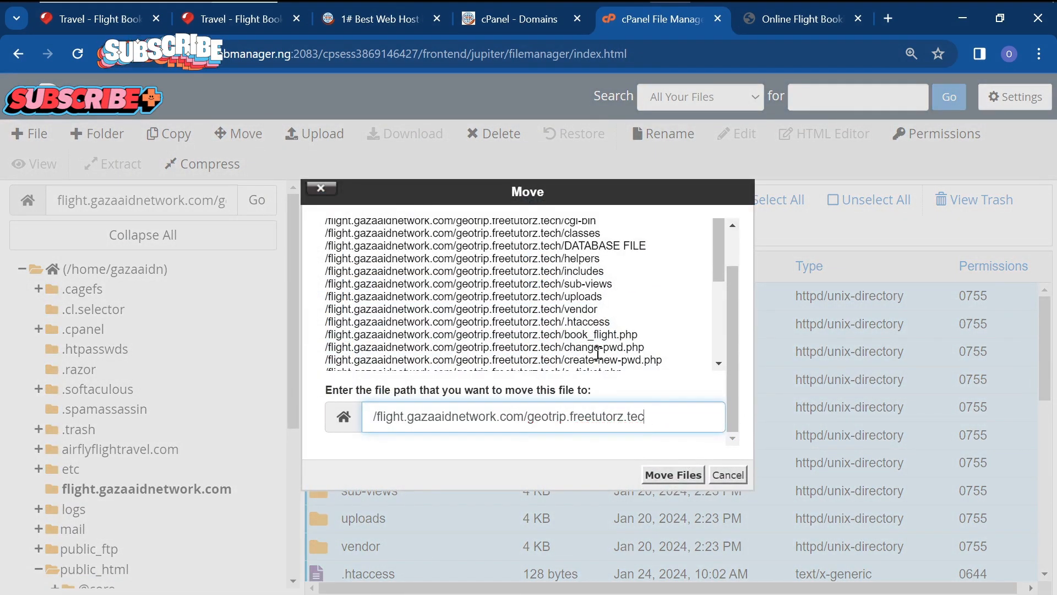
key(BackSpace)
key(BackSpace)
key(BackSpace)
key(BackSpace)
key(BackSpace)
key(BackSpace)
key(BackSpace)
key(BackSpace)
key(BackSpace)
key(BackSpace)
key(BackSpace)
key(BackSpace)
key(BackSpace)
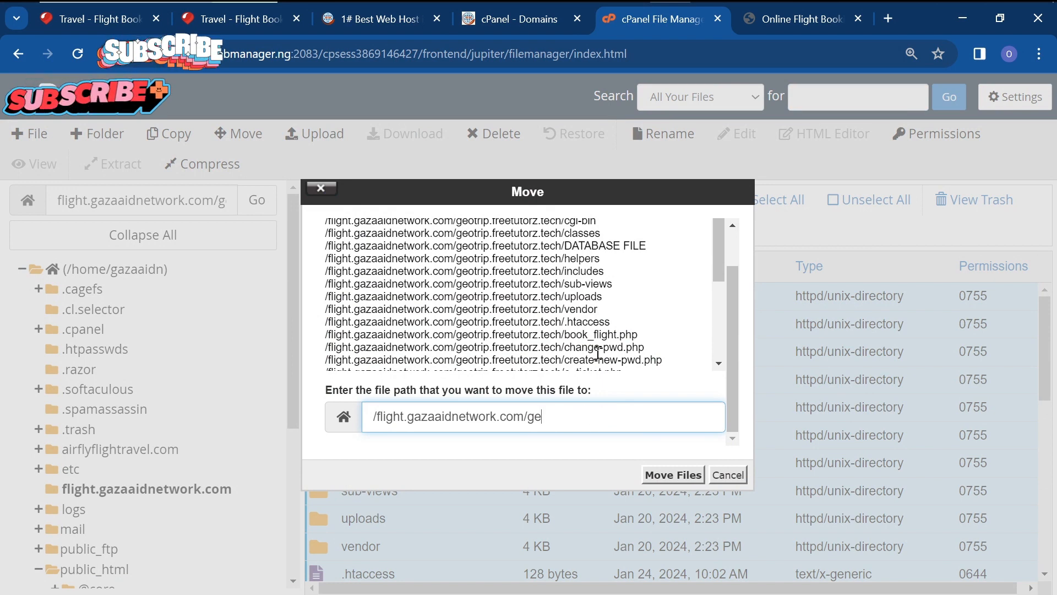
key(BackSpace)
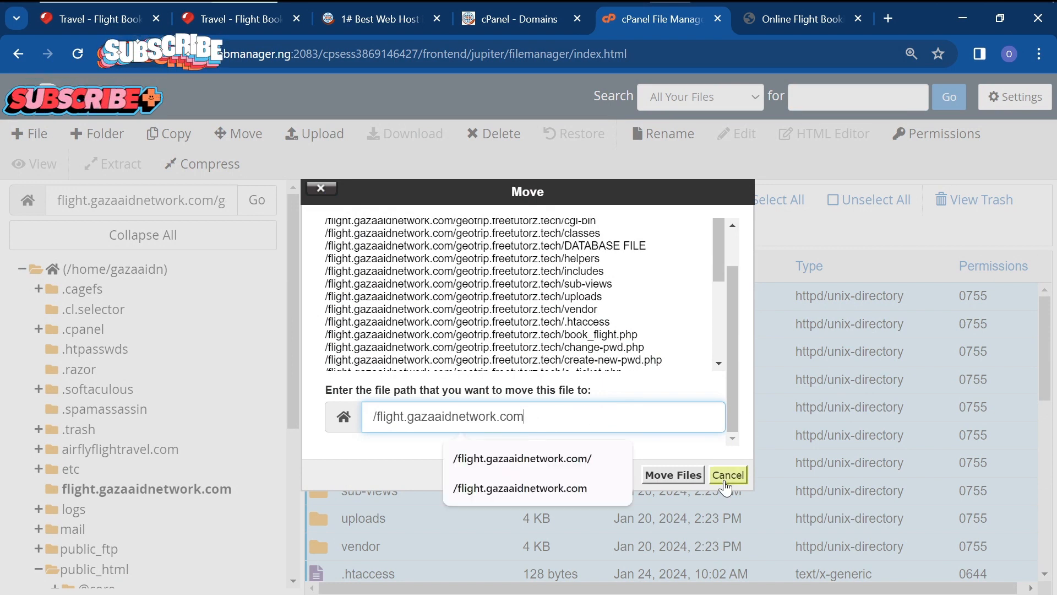
click(674, 473)
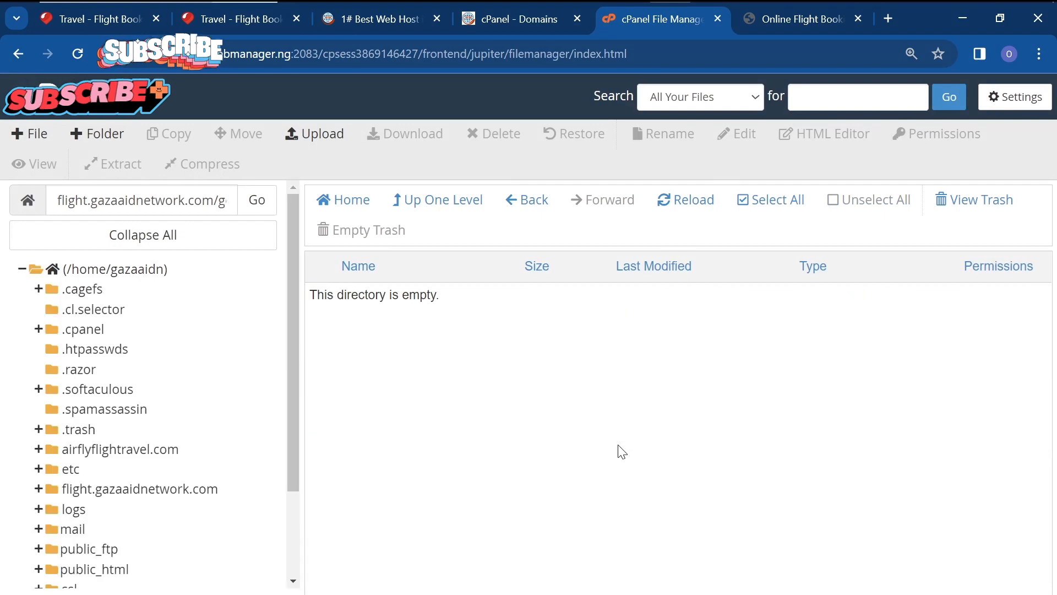
Permanently delete the emptied geotrip.freetutorz.tech folder, skipping the trash.
click(445, 211)
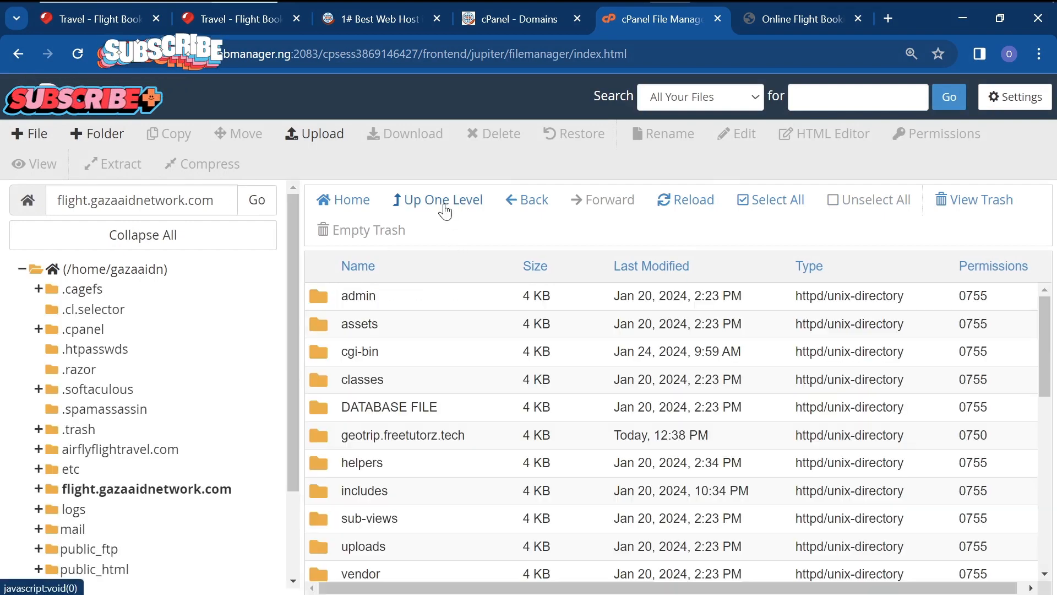
click(483, 437)
right_click(482, 436)
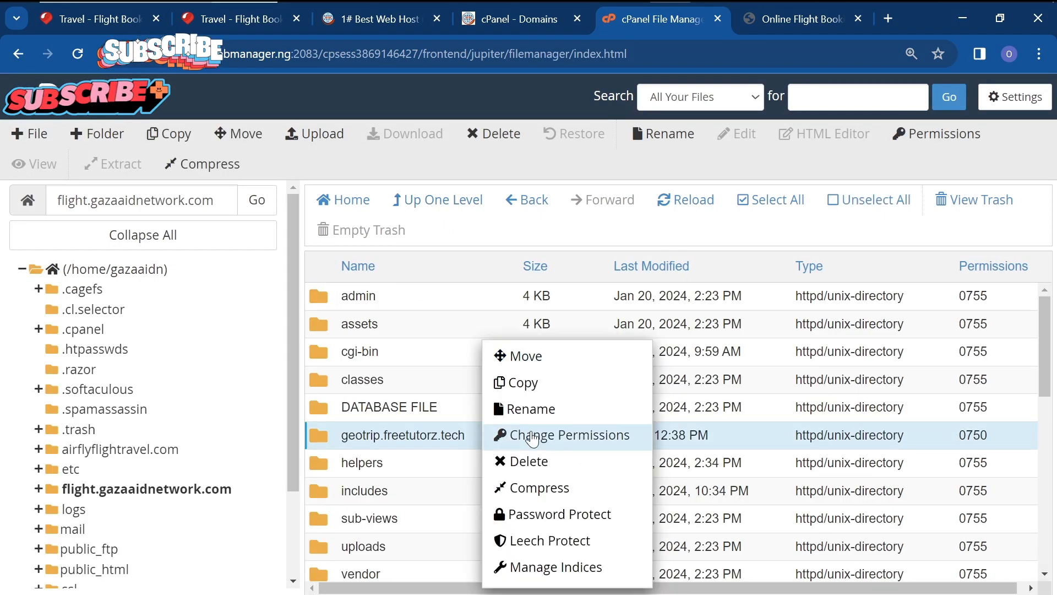
click(563, 462)
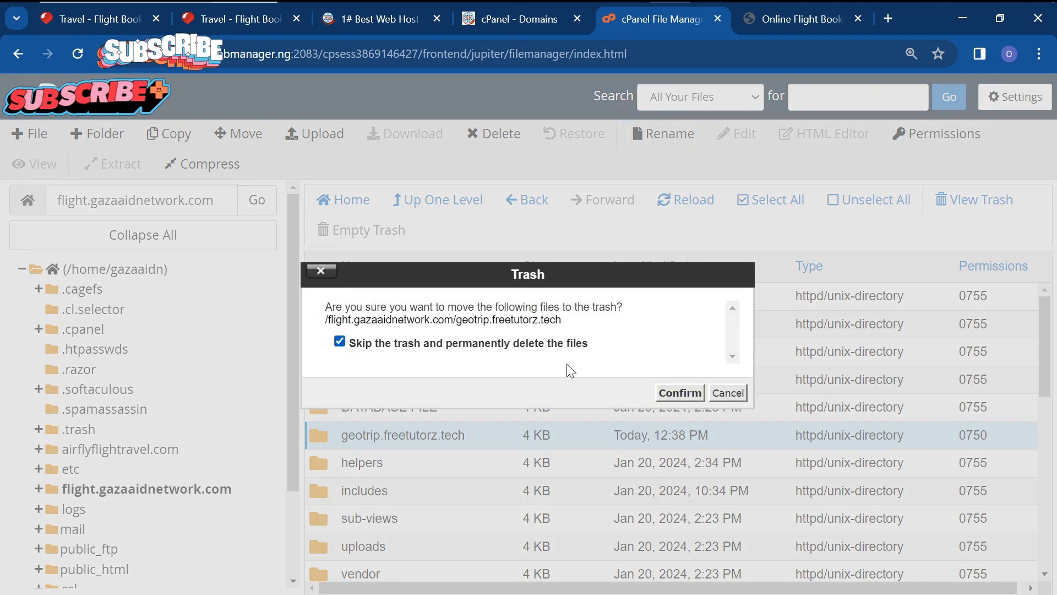
click(681, 392)
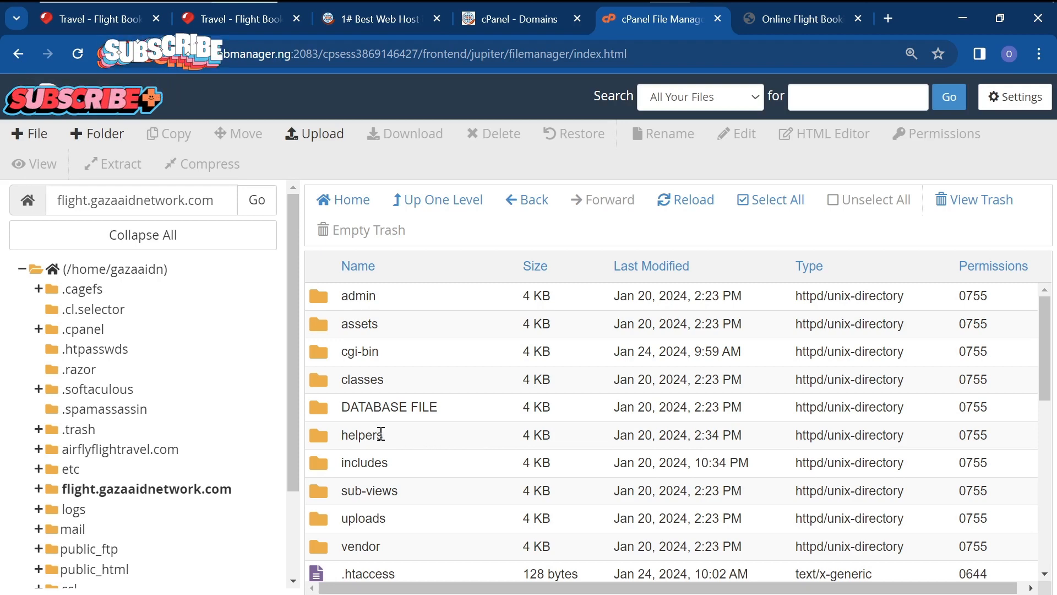
Open helpers/init_conn_db.php in the File Manager code editor.
double_click(404, 441)
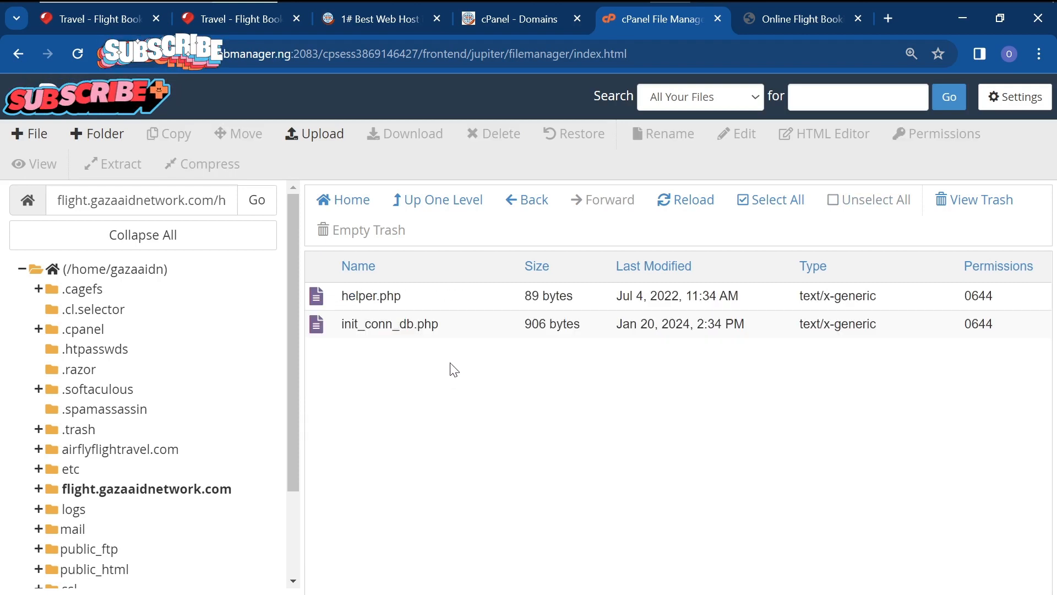
click(468, 325)
right_click(468, 325)
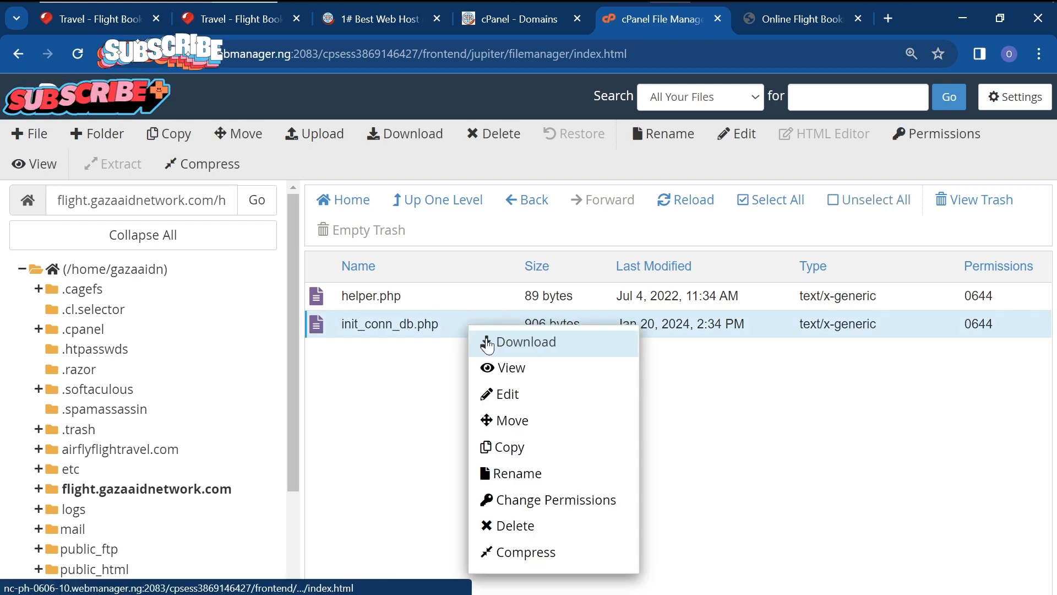
click(517, 394)
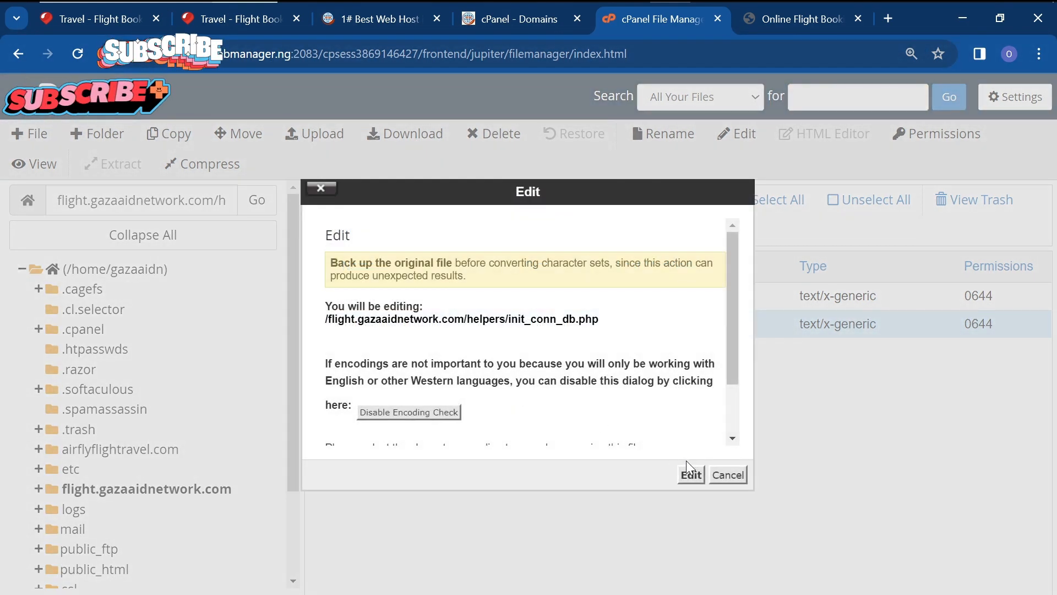
click(692, 474)
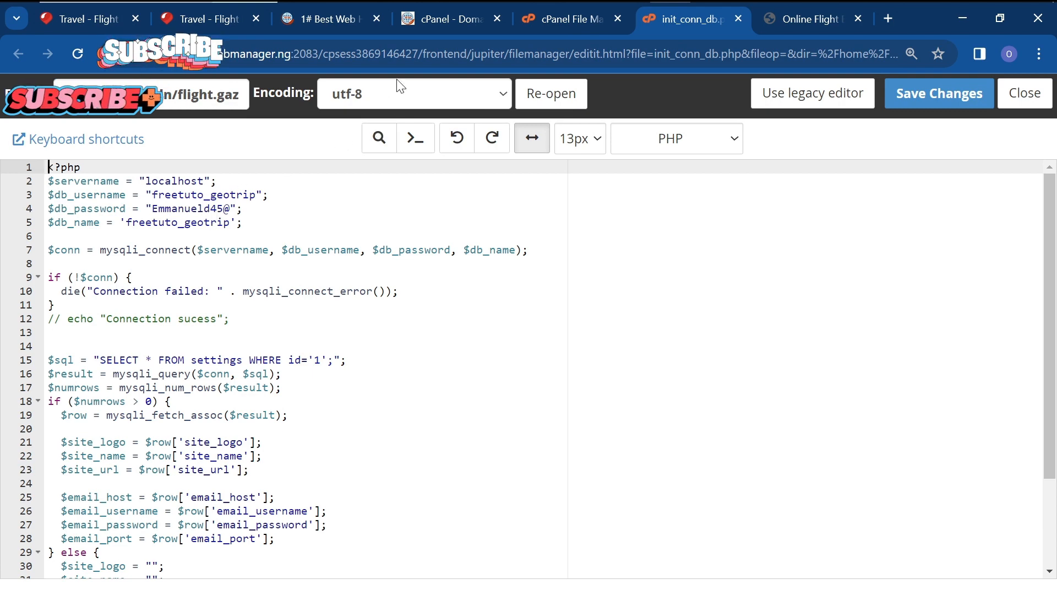
In the MySQL Database Wizard, create the pngsfly database.
click(450, 21)
key(BackSpace)
key(BackSpace)
key(BackSpace)
key(BackSpace)
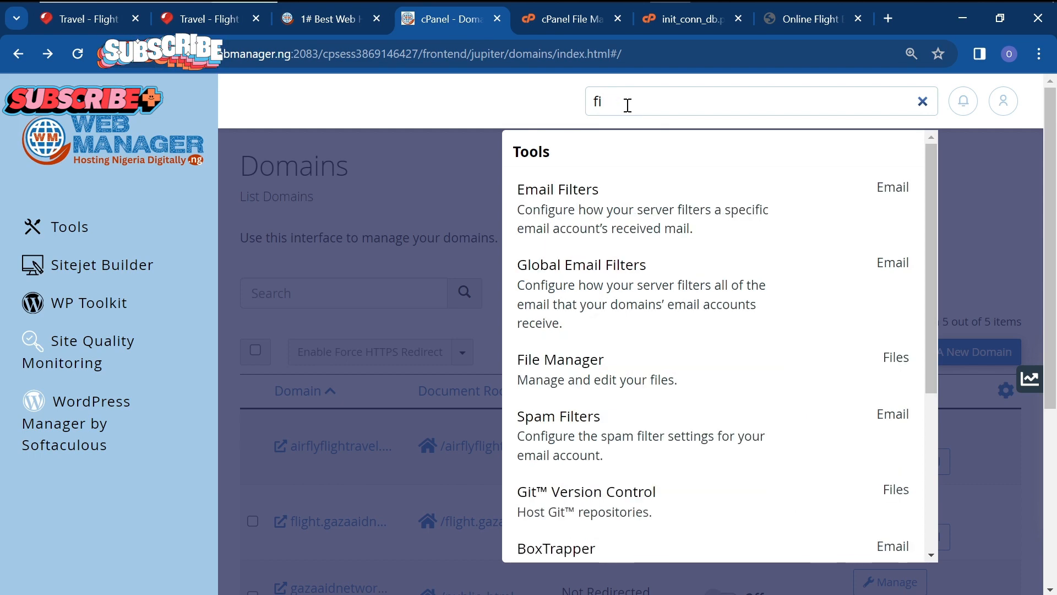
text(data)
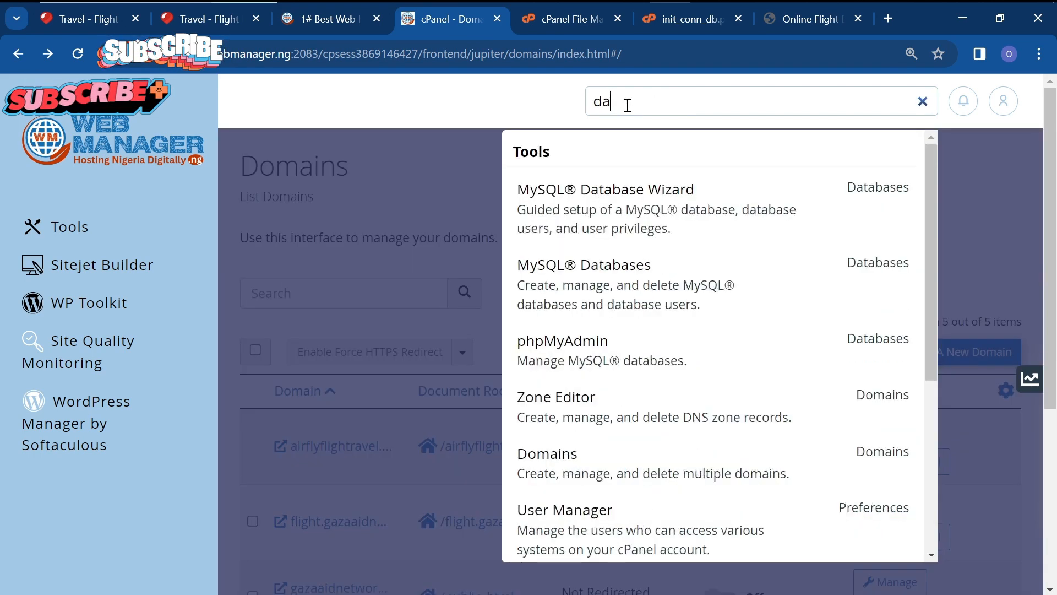
click(640, 262)
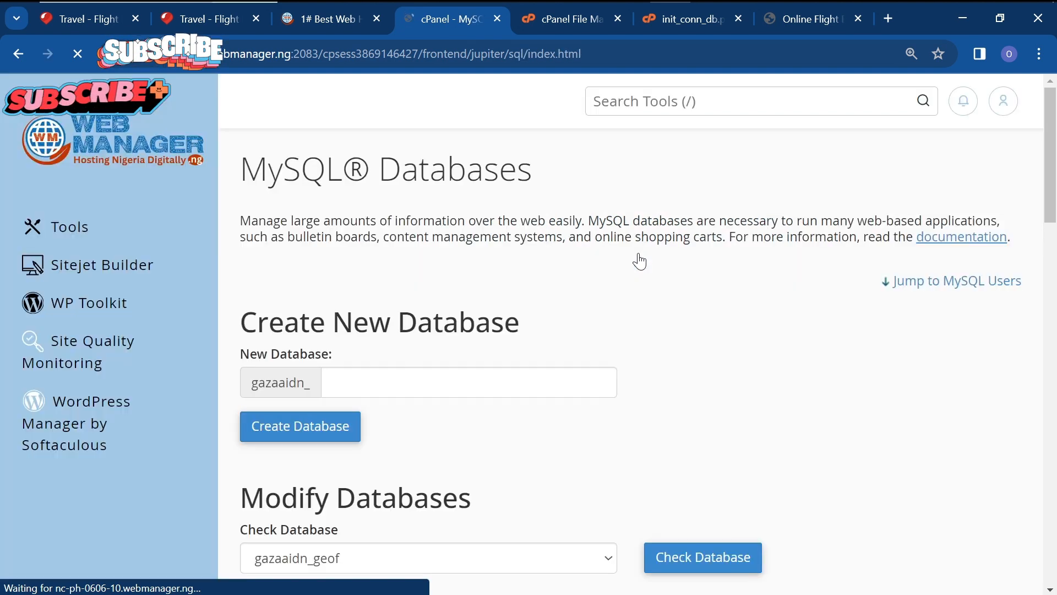
click(686, 102)
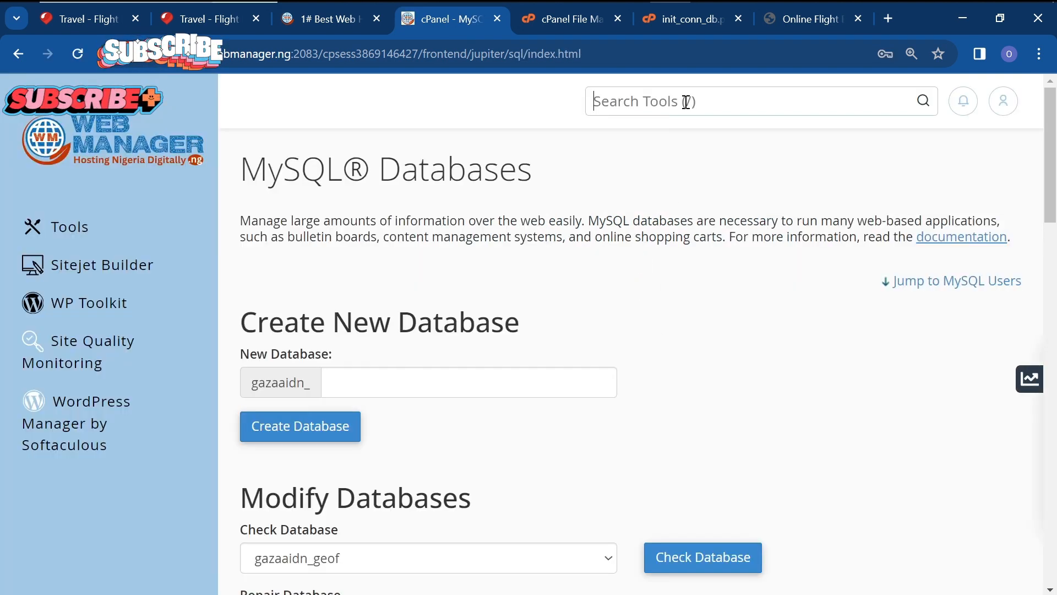
text(data)
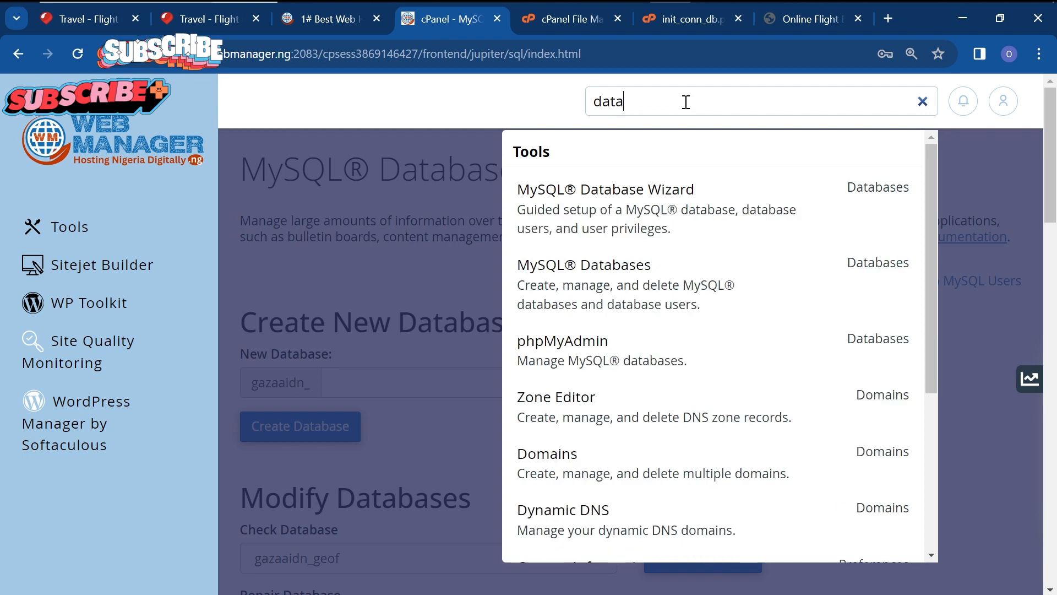
click(676, 211)
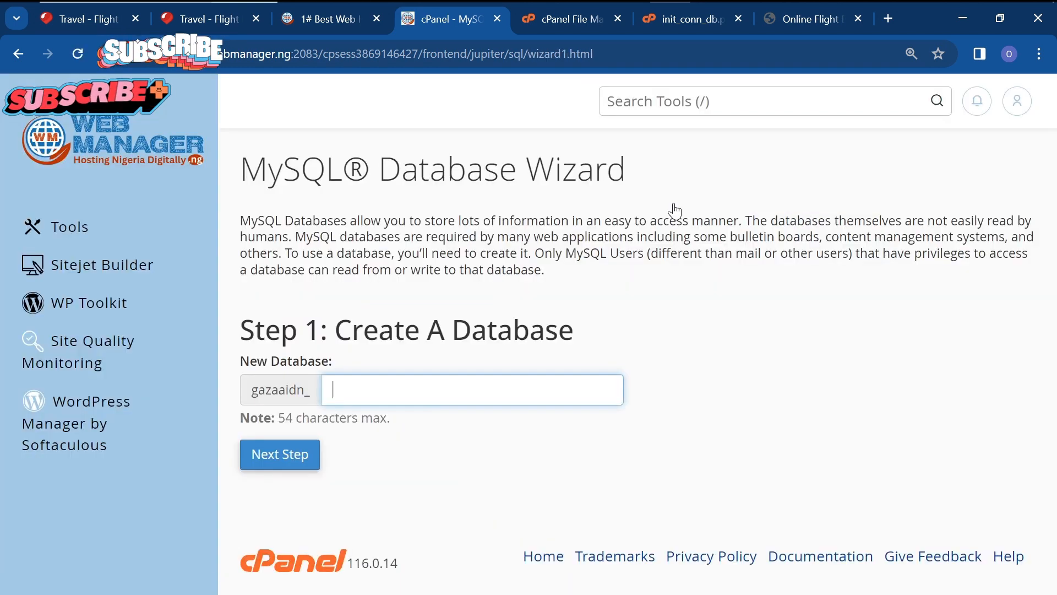
text(pngsfly)
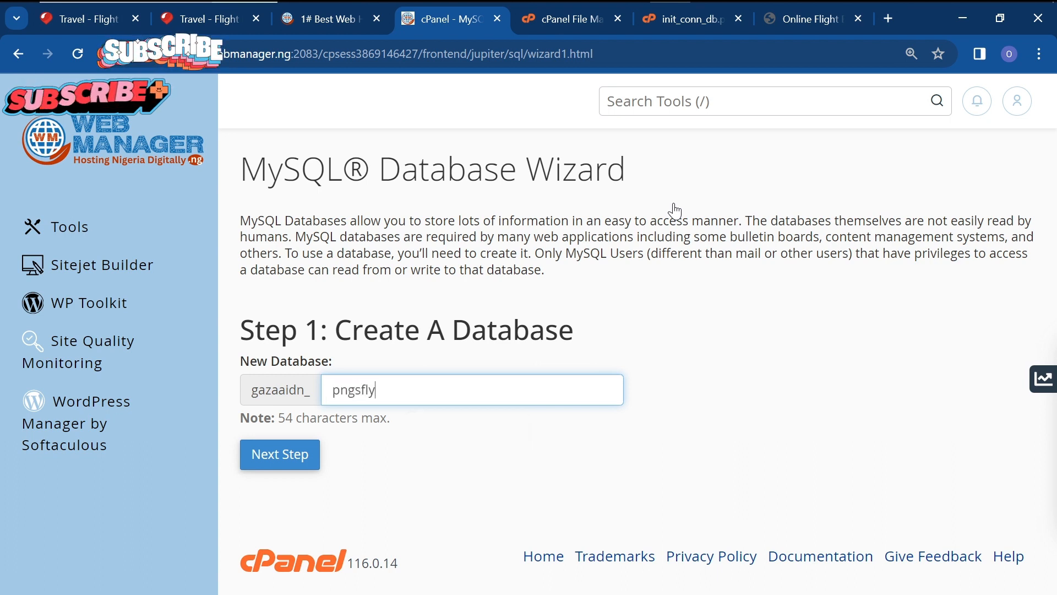
click(288, 464)
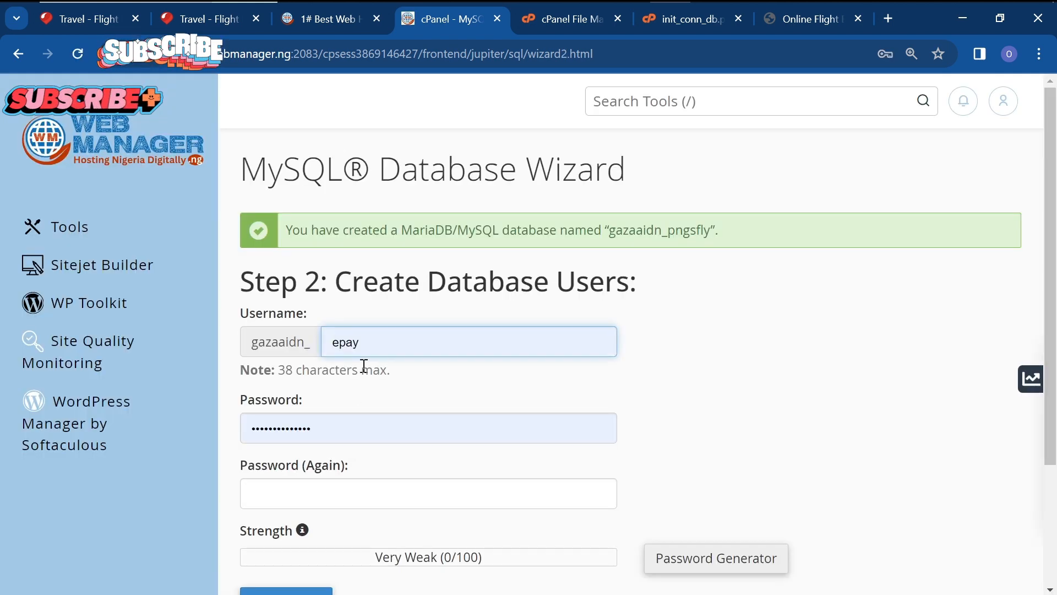
Create the pngsfly database user with a new password.
key(ctrl+a)
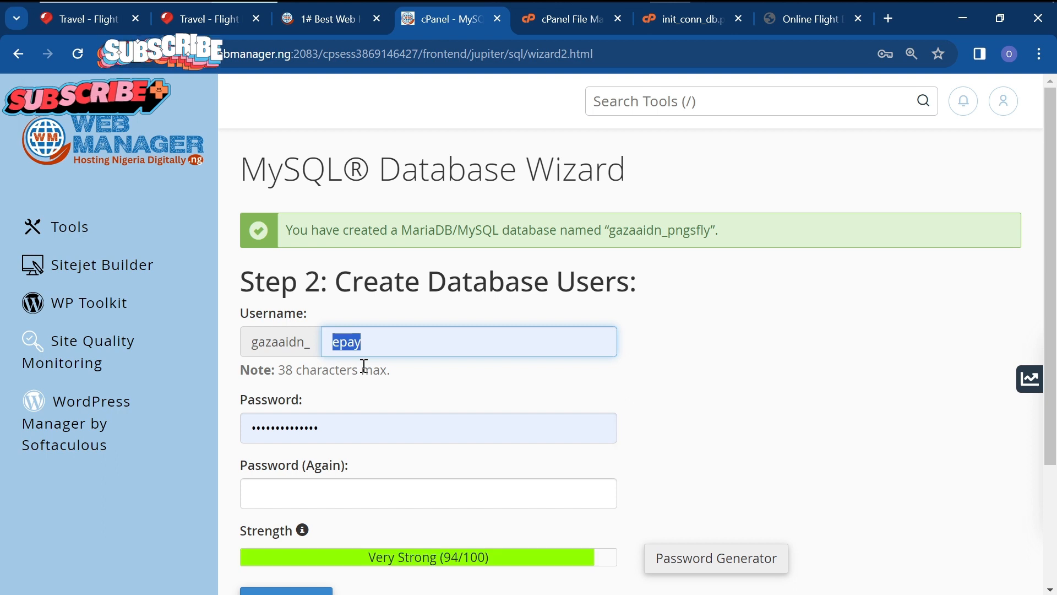
text(pngsfl)
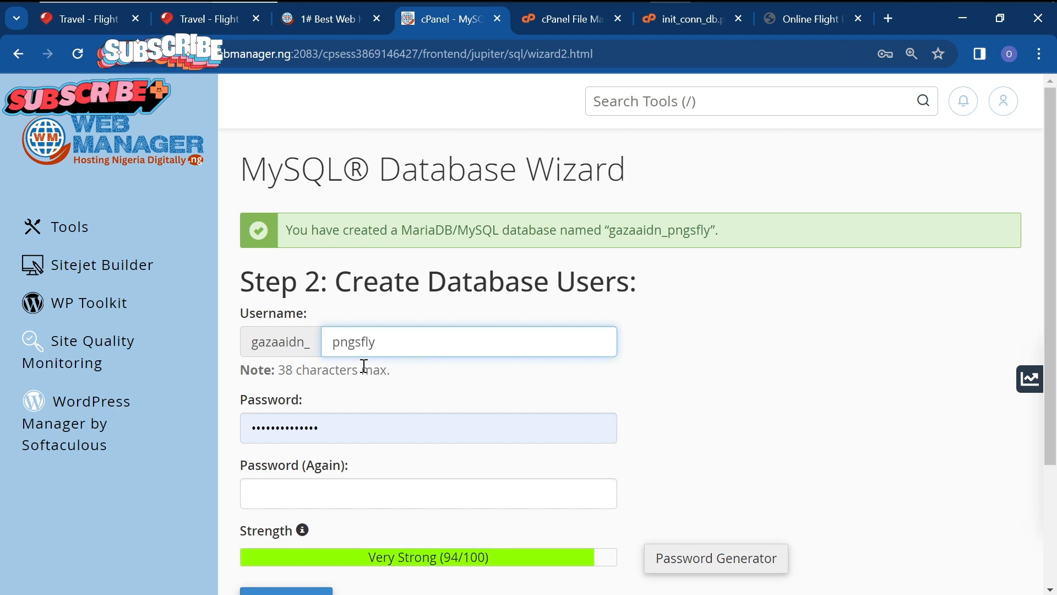
click(336, 424)
key(BackSpace)
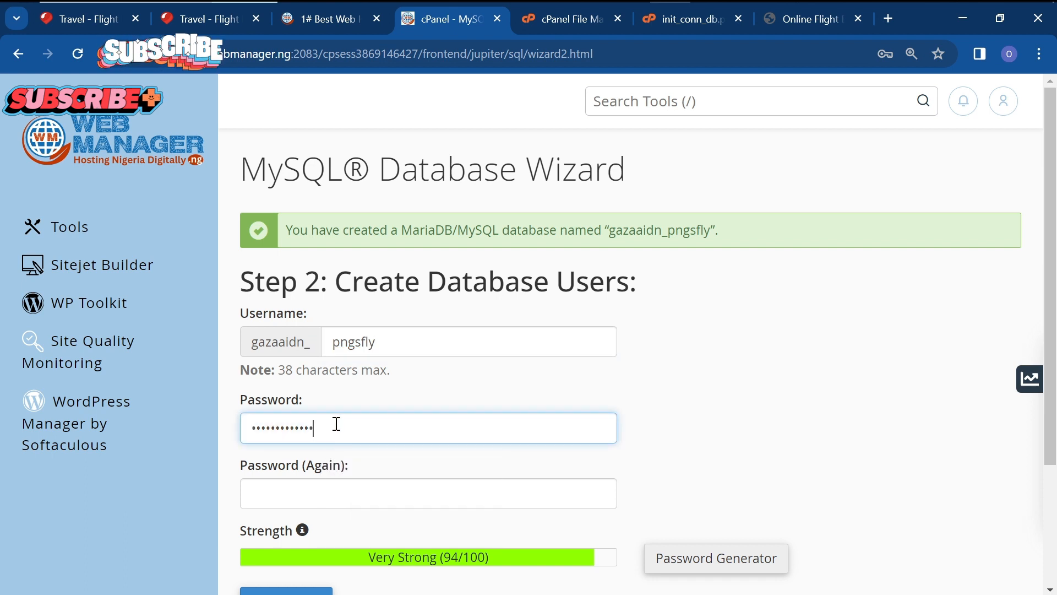
key(BackSpace)
key(BackSpace)
key(BackSpace)
key(BackSpace)
key(BackSpace)
key(BackSpace)
key(BackSpace)
key(BackSpace)
key(BackSpace)
key(BackSpace)
key(BackSpace)
key(BackSpace)
key(BackSpace)
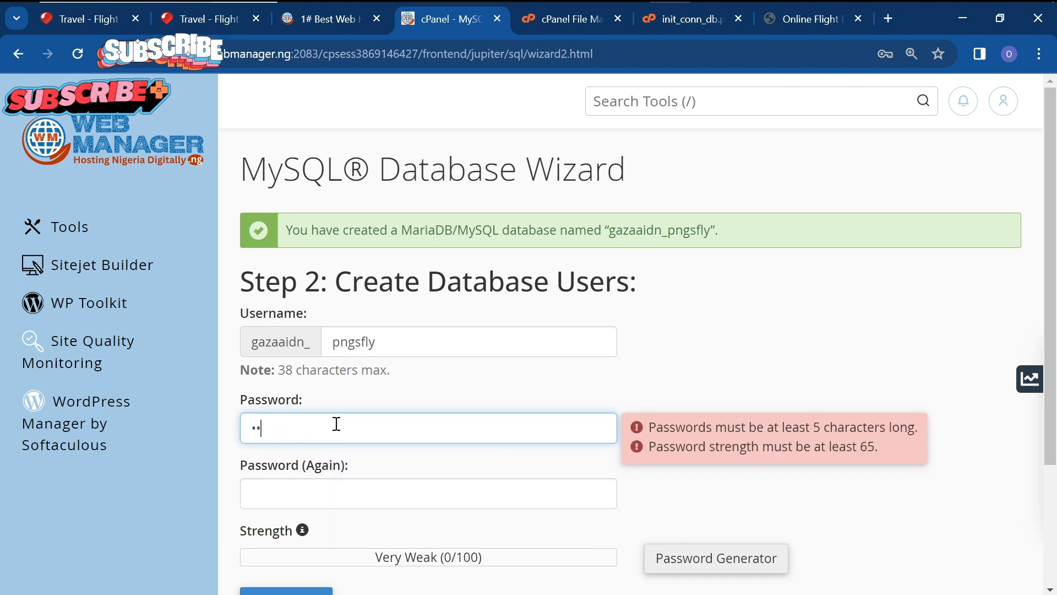
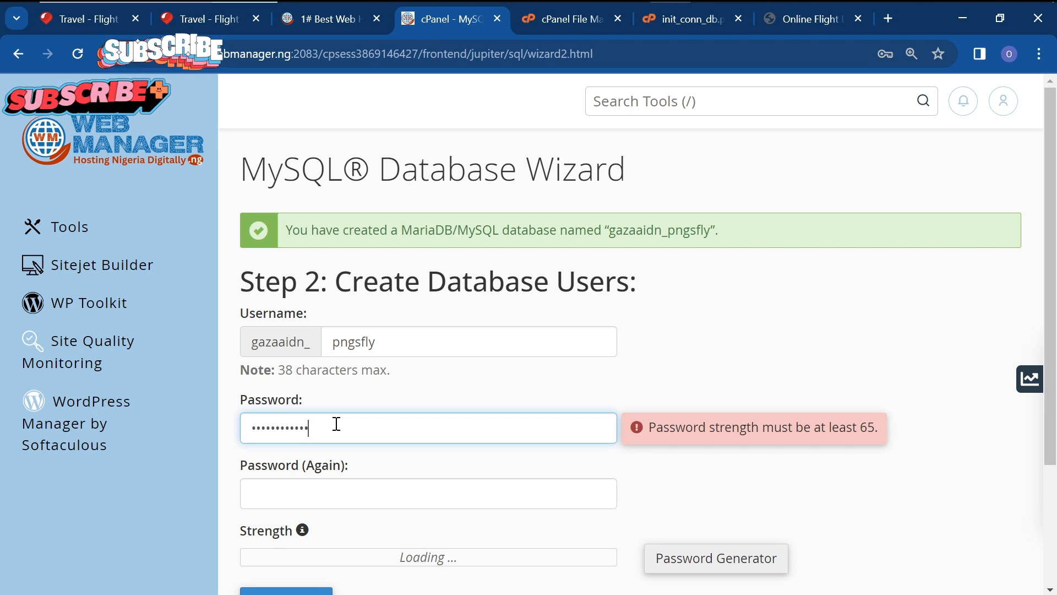
click(321, 493)
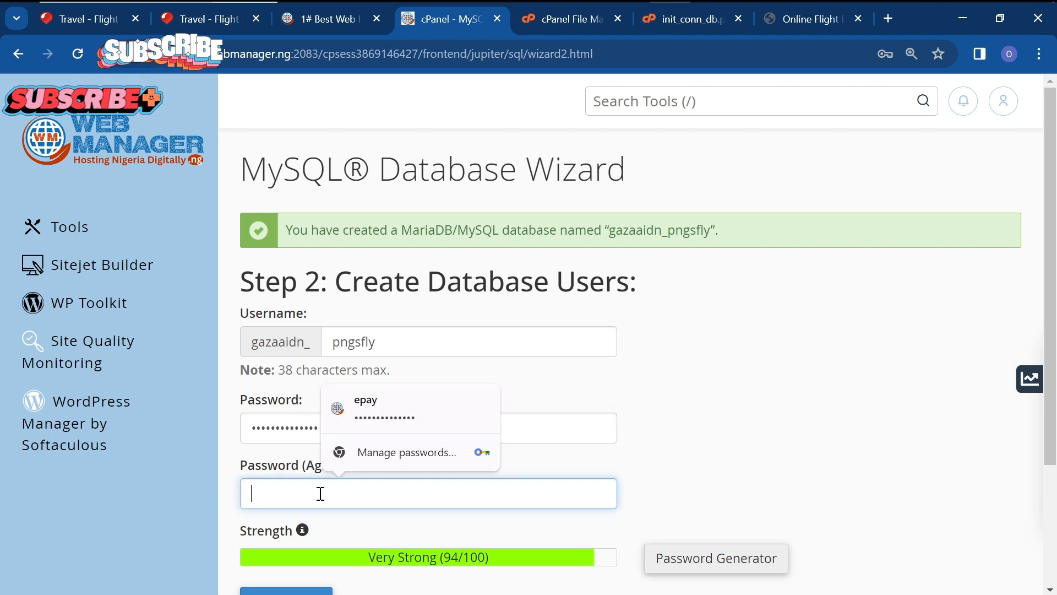
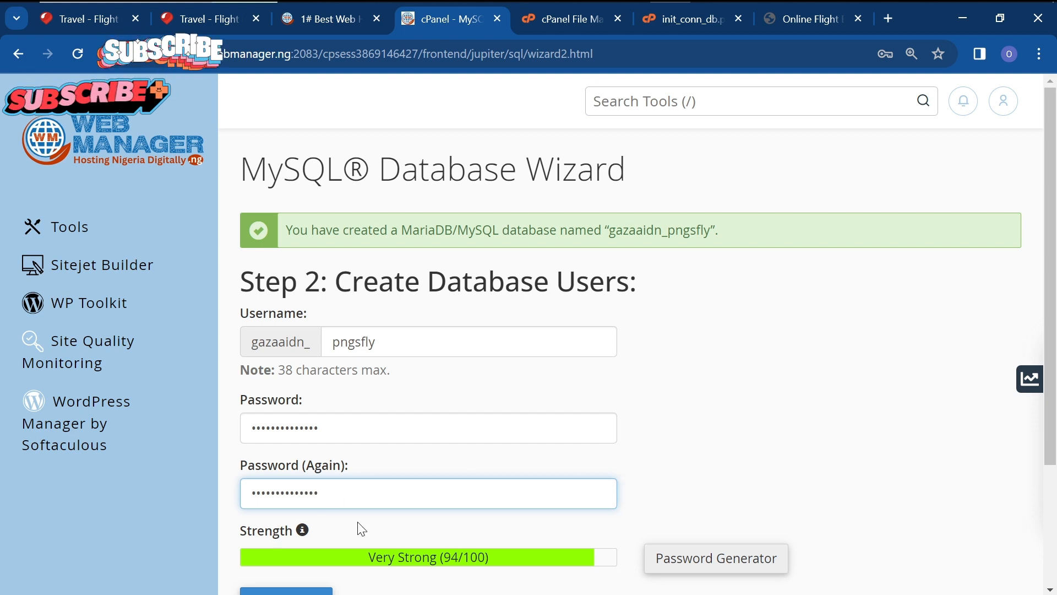
scroll(419, 531, down, 3)
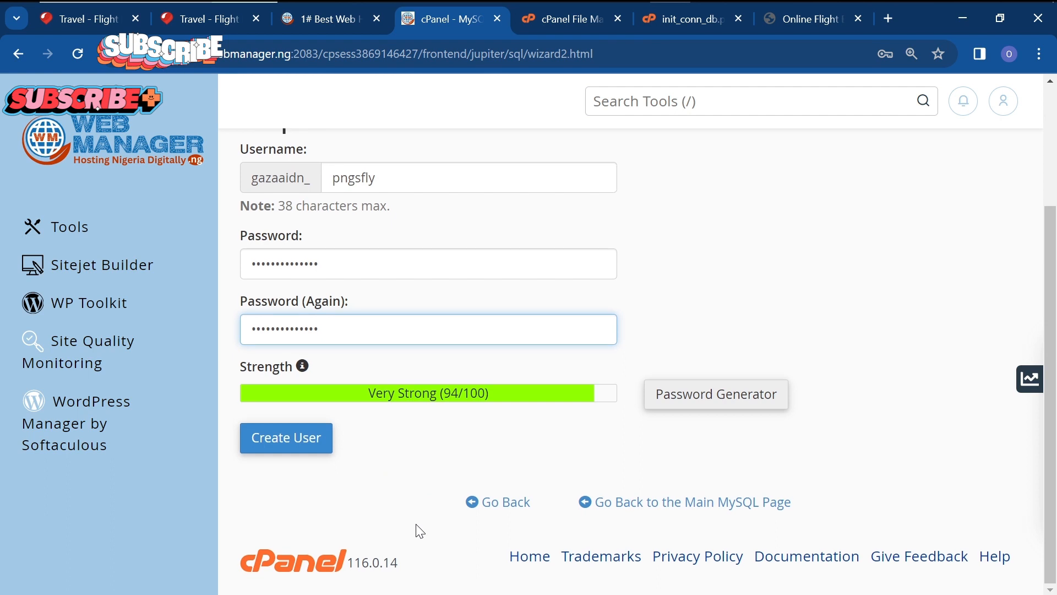
click(304, 438)
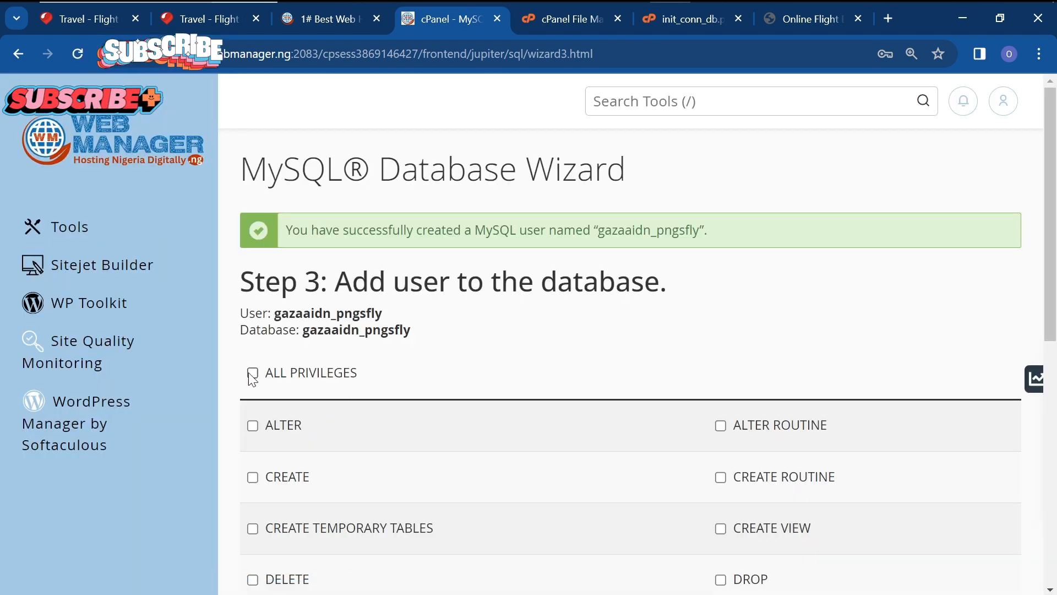
Grant the user ALL PRIVILEGES on gazaaidn_pngsfly and finish the wizard.
click(256, 375)
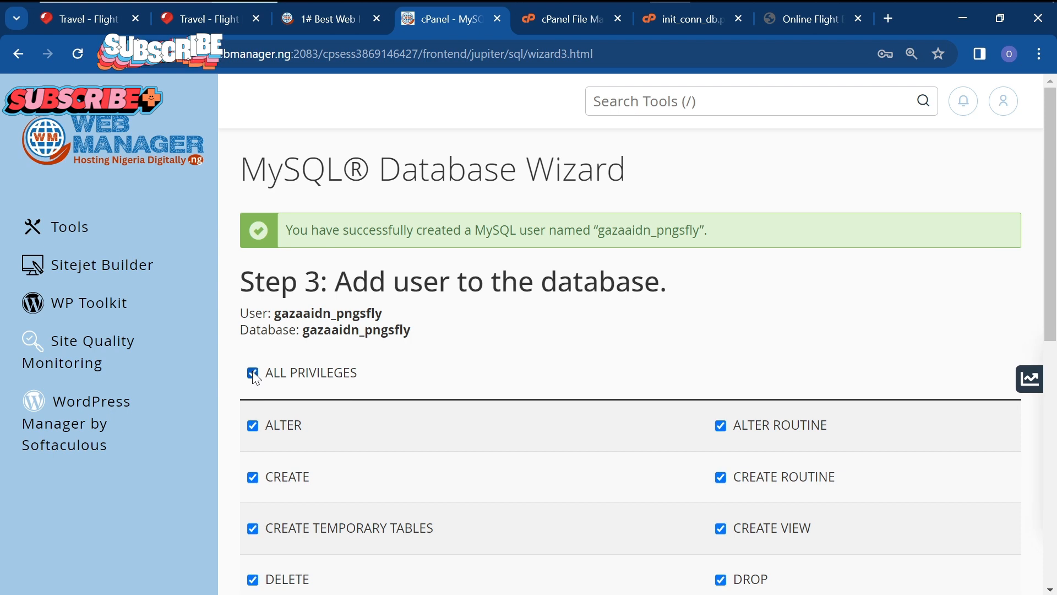
double_click(351, 329)
key(ctrl+c)
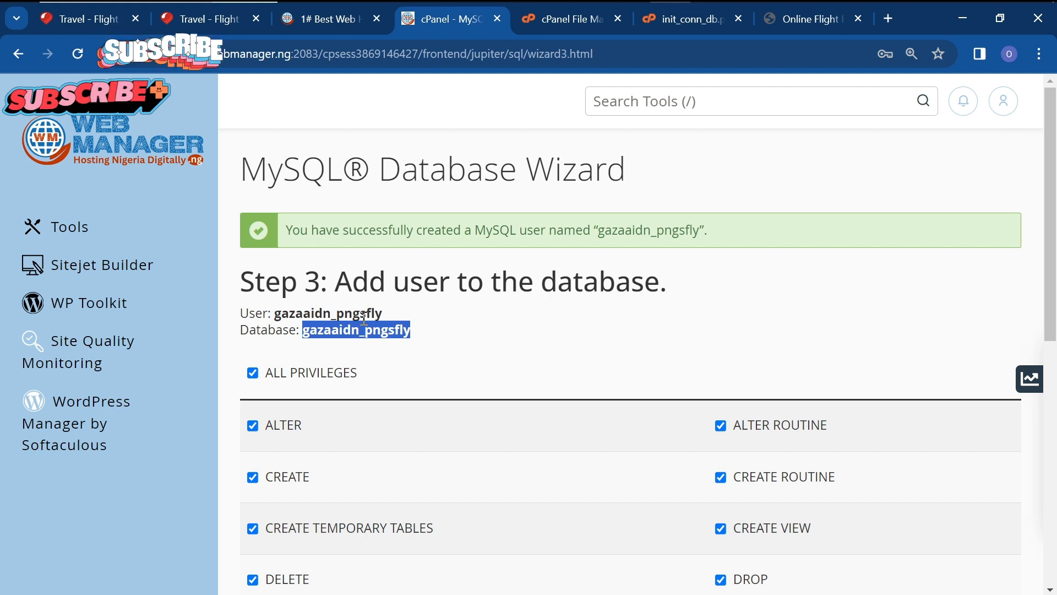
scroll(415, 373, down, 7)
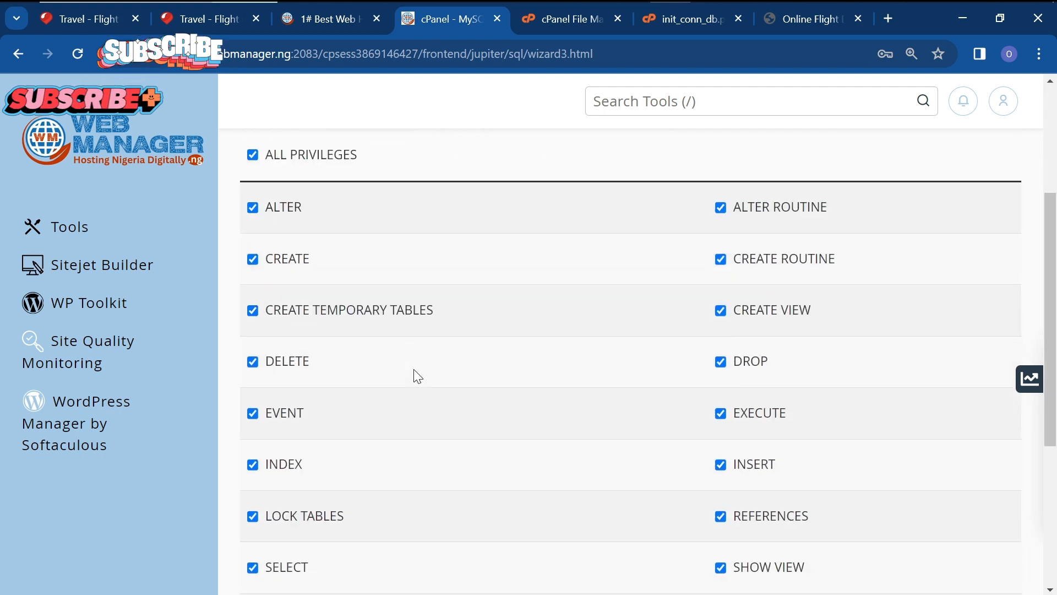
click(273, 564)
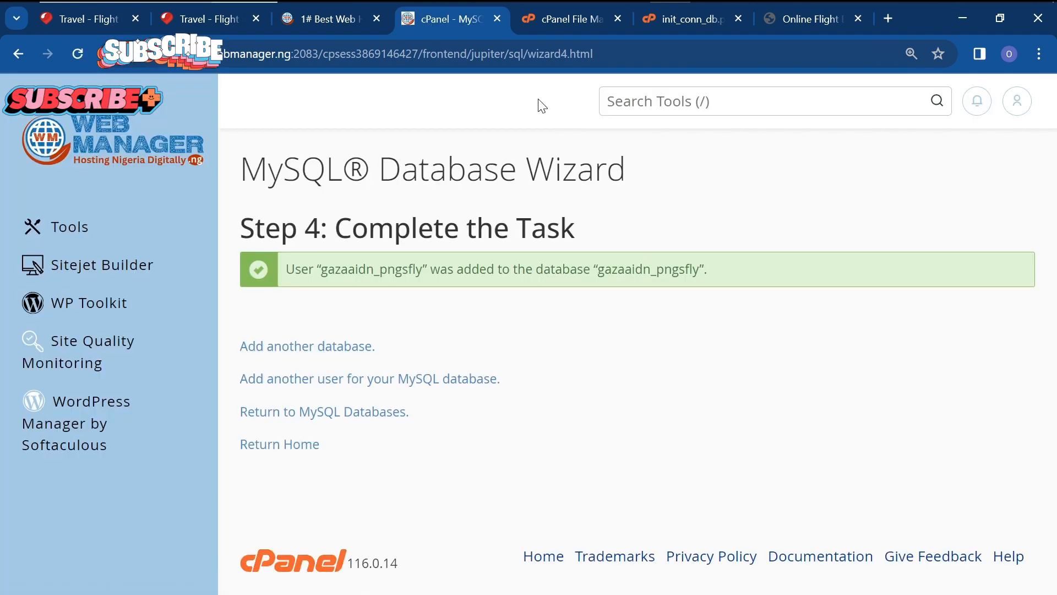
Set db_username and db_name to gazaaidn_pngsfly, enter the new database password, and save.
click(689, 22)
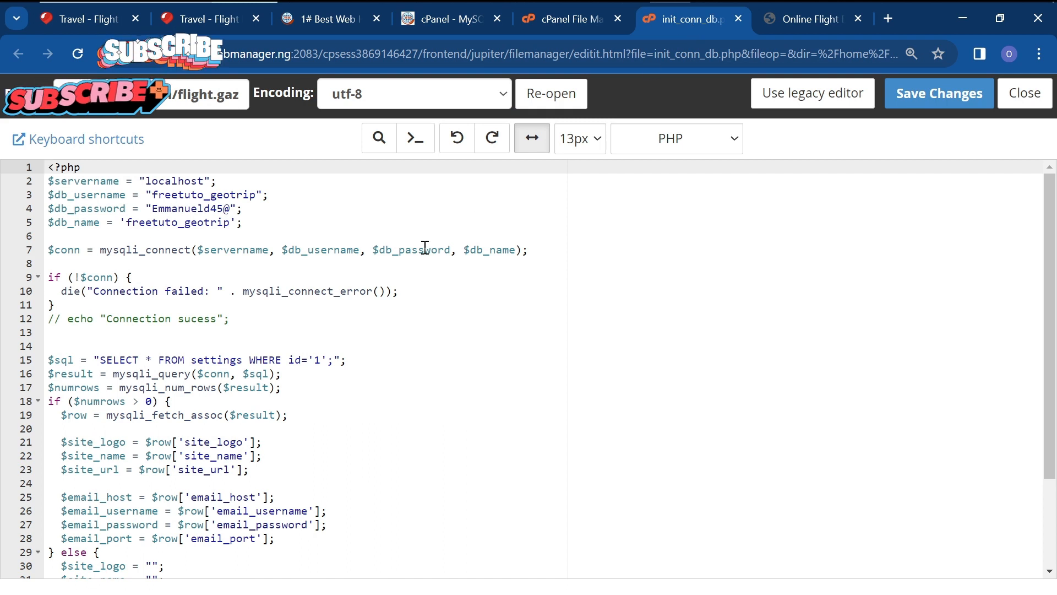
double_click(196, 196)
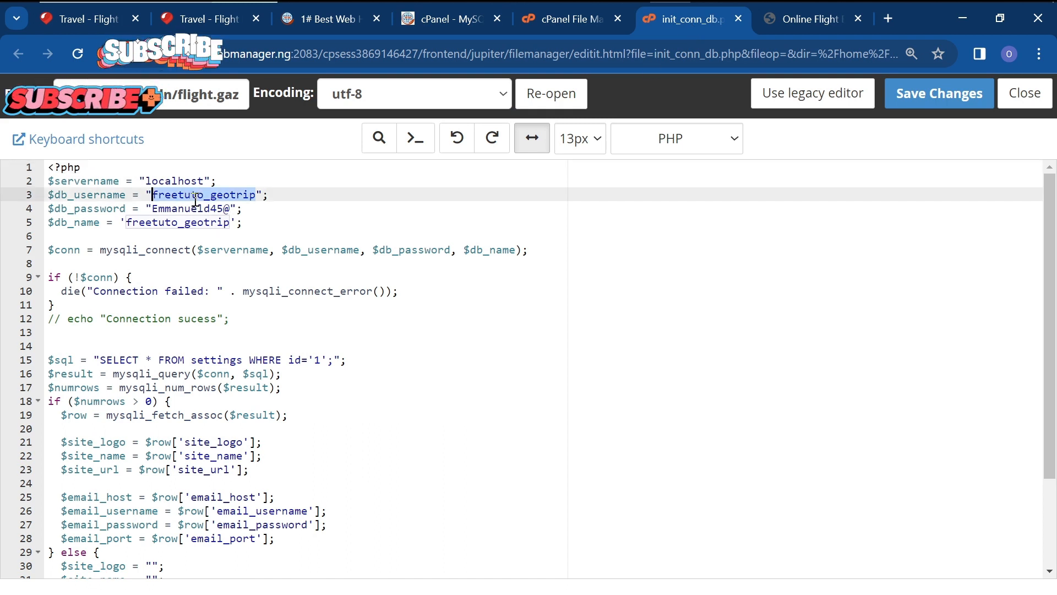
text(gazaaiun_pngsfly)
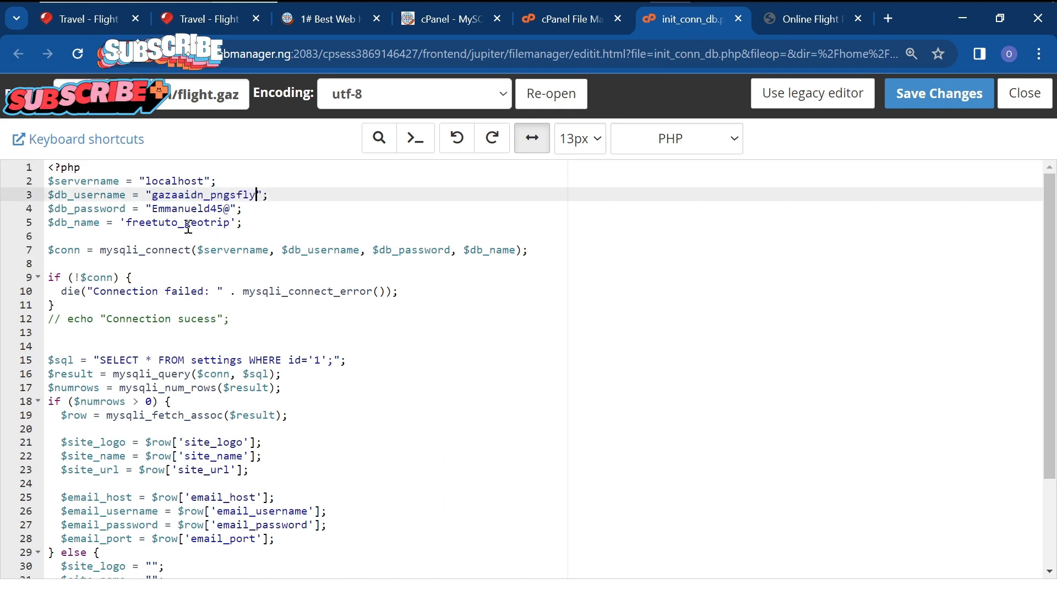
double_click(190, 223)
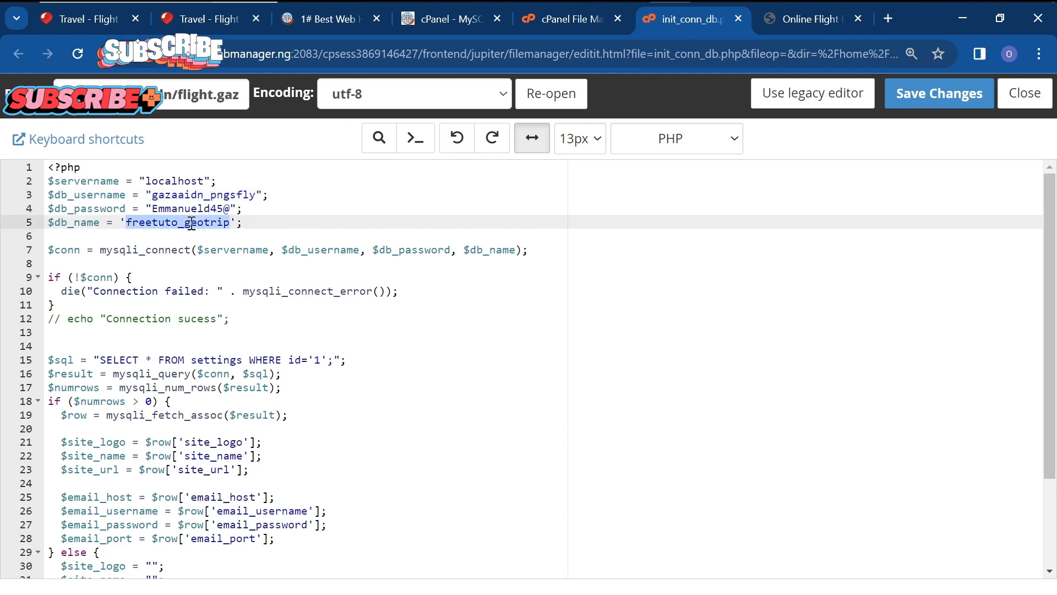
key(ctrl+v)
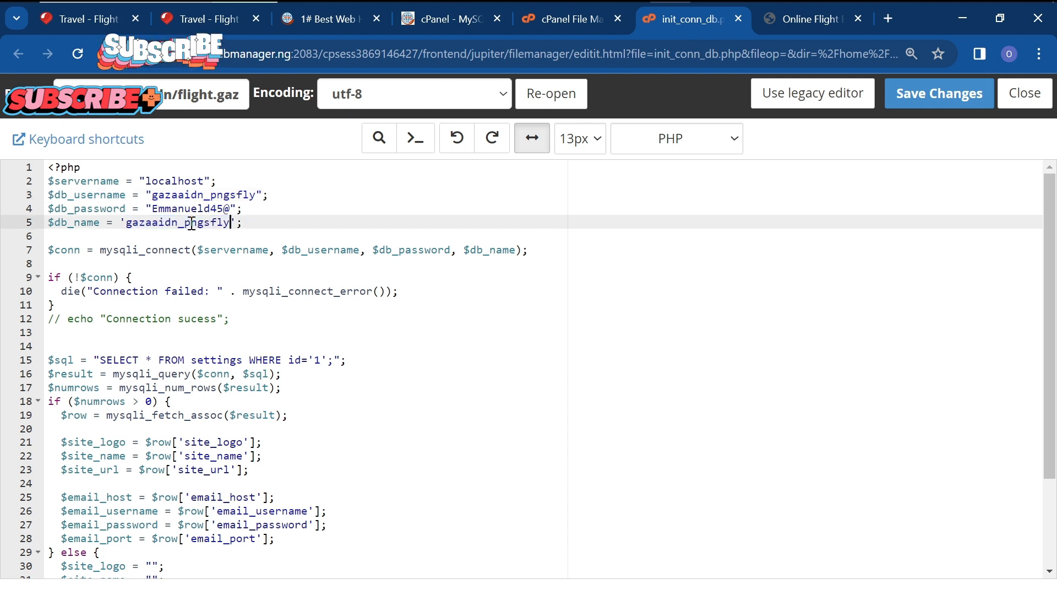
click(232, 210)
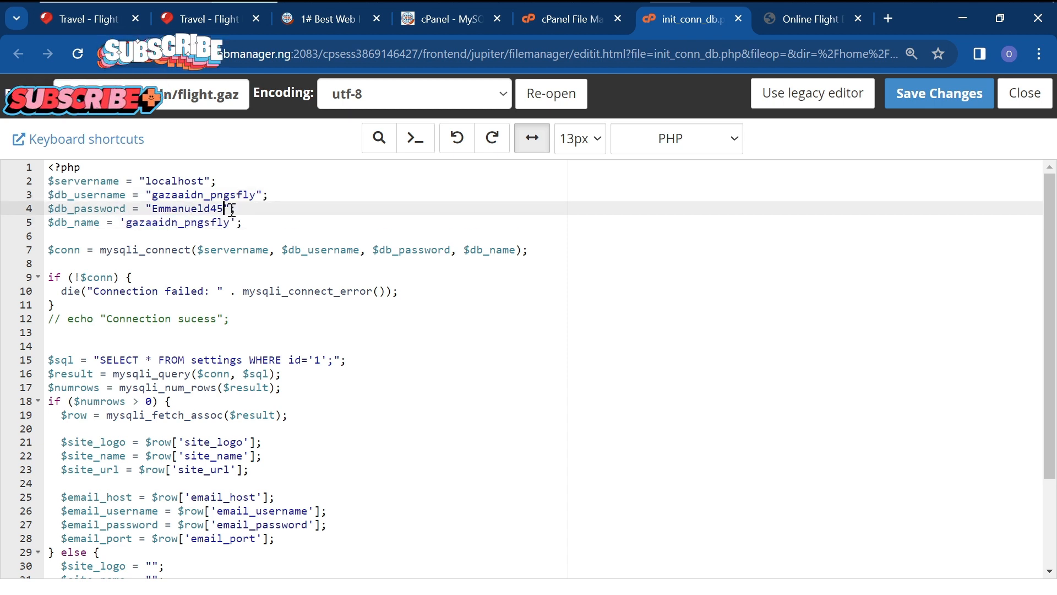
key(BackSpace)
key(BackSpace)
key(BackSpace)
key(BackSpace)
key(BackSpace)
key(BackSpace)
key(BackSpace)
key(BackSpace)
key(BackSpace)
key(BackSpace)
key(BackSpace)
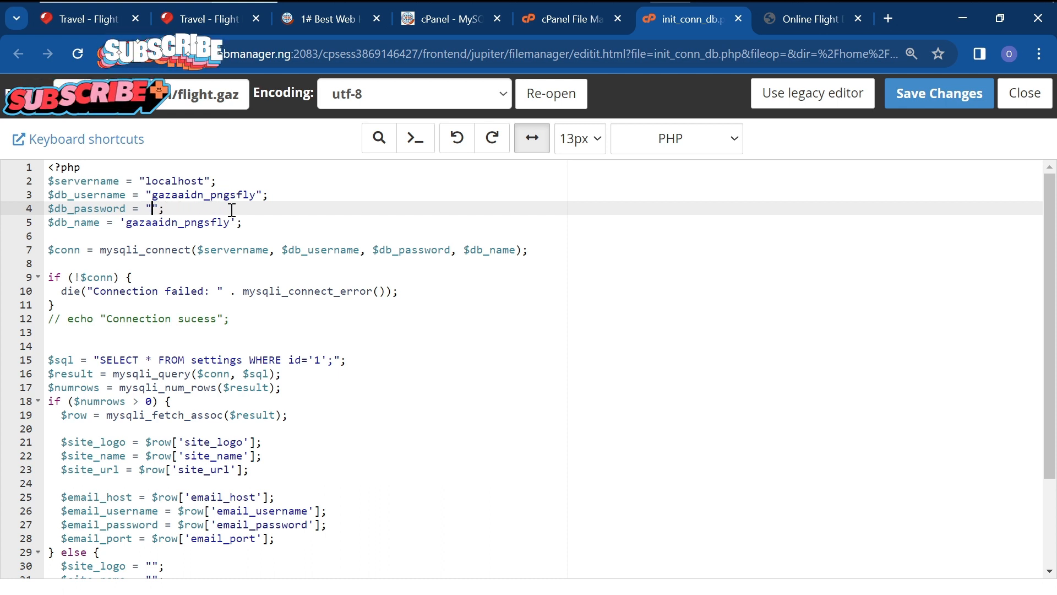
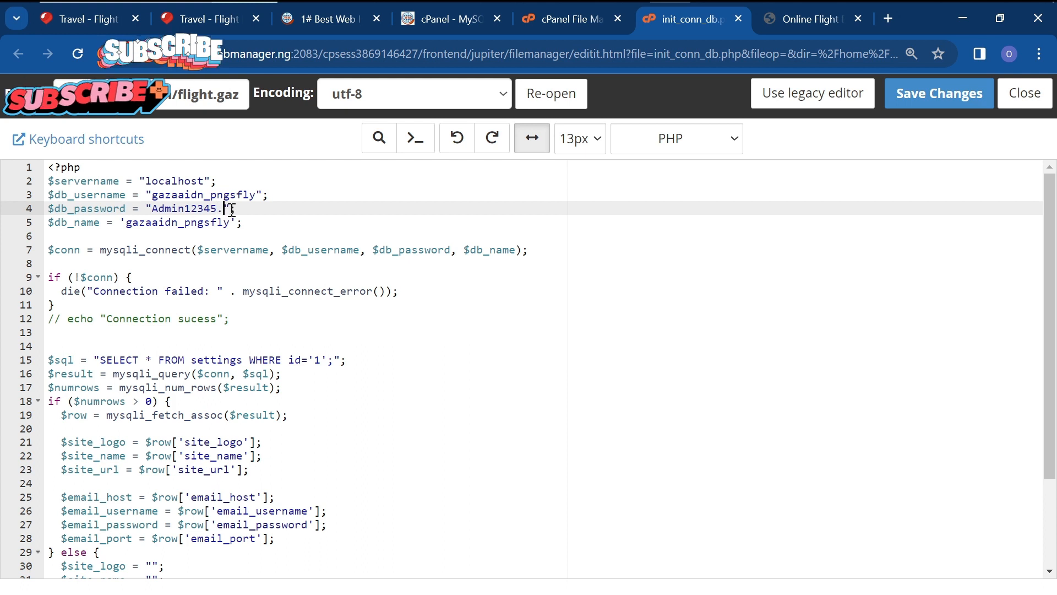
click(963, 97)
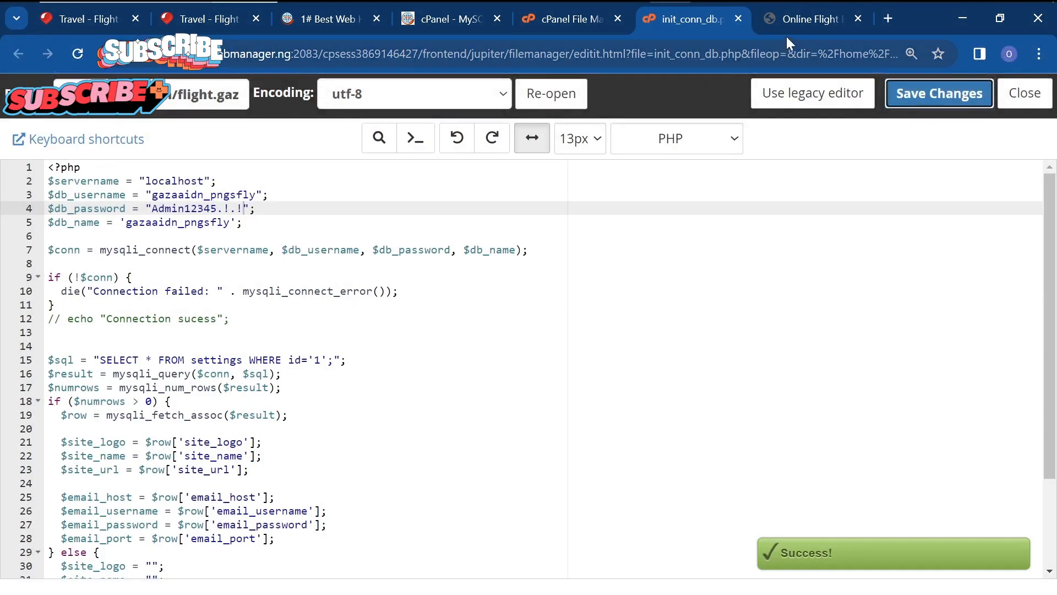
Check the flight site, close it, and return to the boarding pass tab.
click(804, 21)
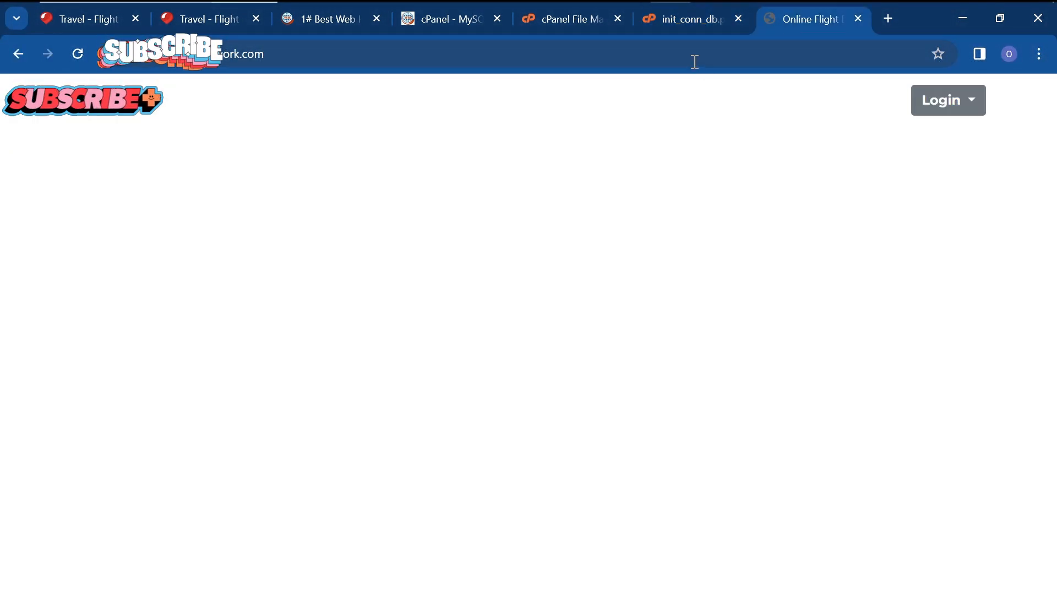
click(859, 19)
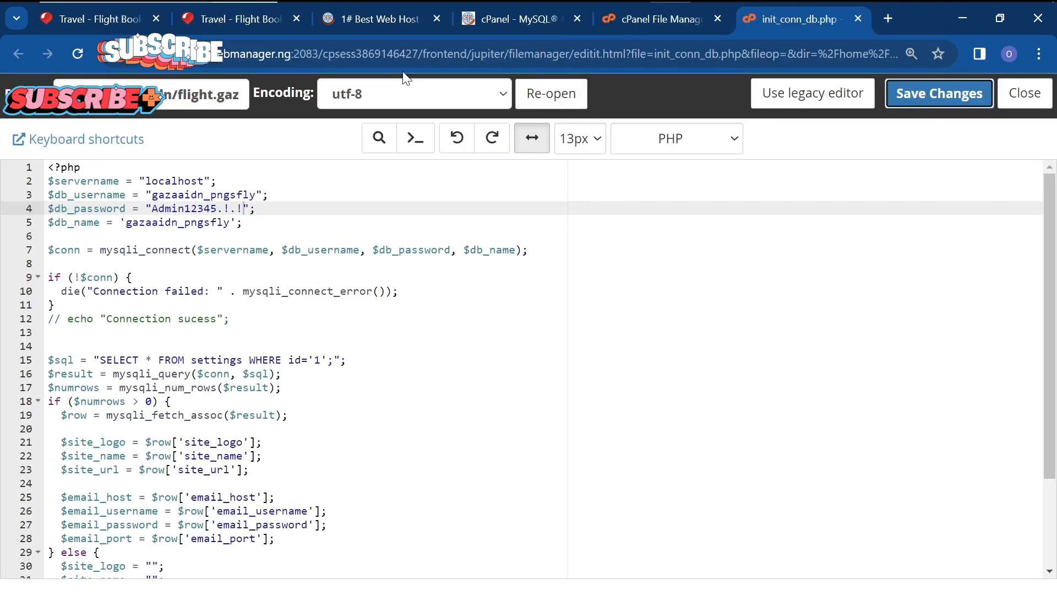
click(249, 17)
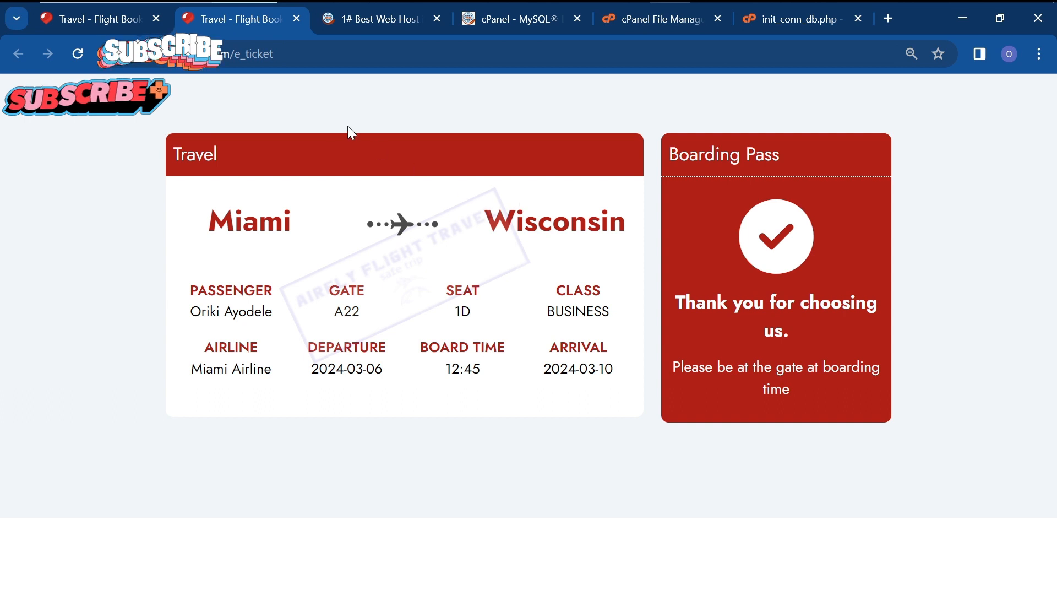
Trim the ticket page's web address back to the site root.
click(282, 54)
click(284, 54)
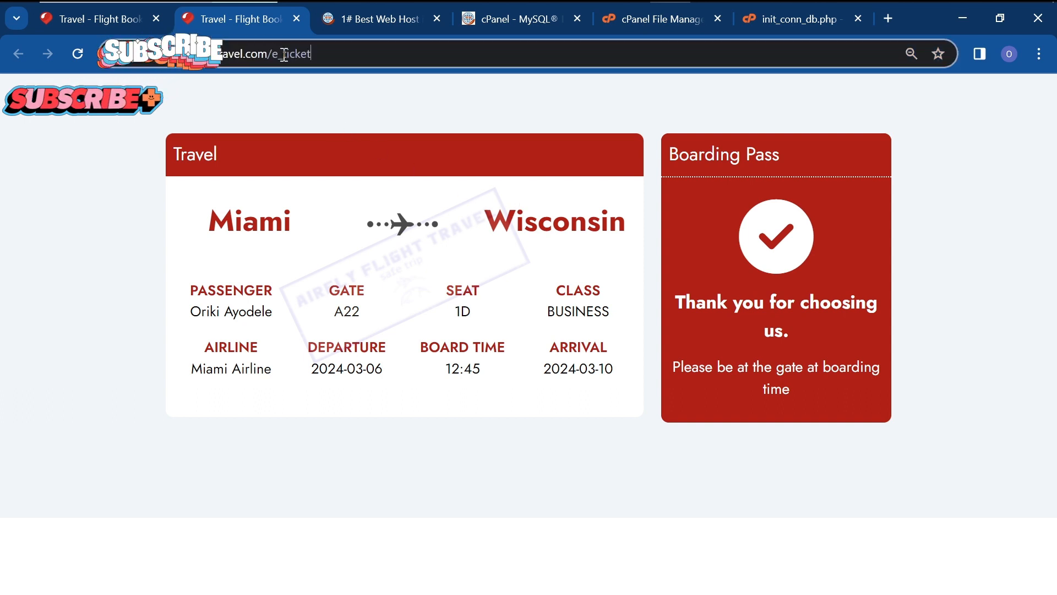
key(BackSpace)
key(BackSpace)
key(BackSpace)
key(BackSpace)
key(BackSpace)
key(BackSpace)
key(BackSpace)
key(BackSpace)
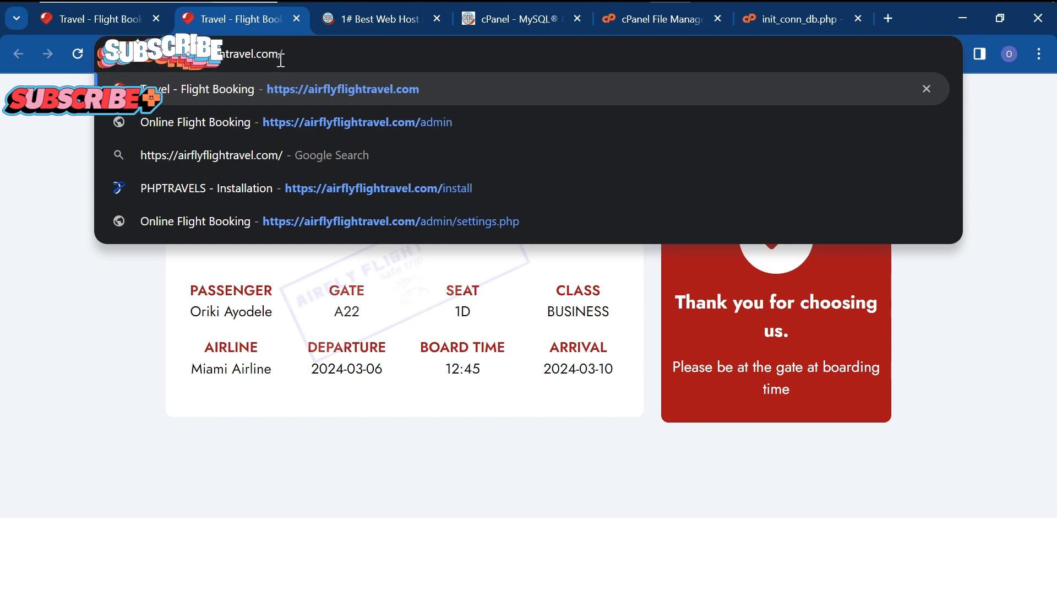
click(60, 291)
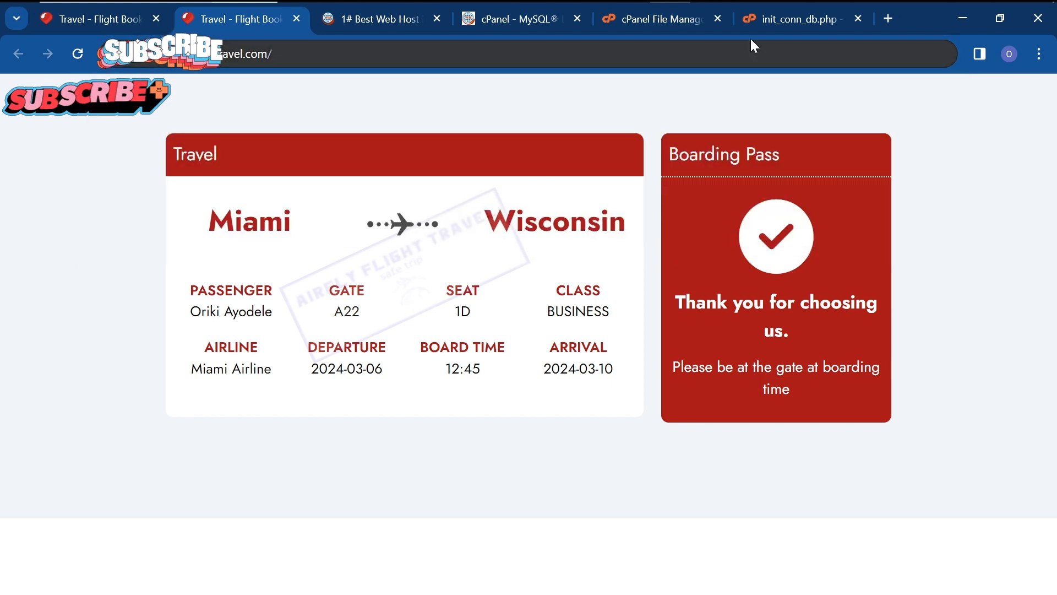
Save init_conn_db.php and return to the MySQL Database Wizard completion page.
click(785, 20)
click(935, 92)
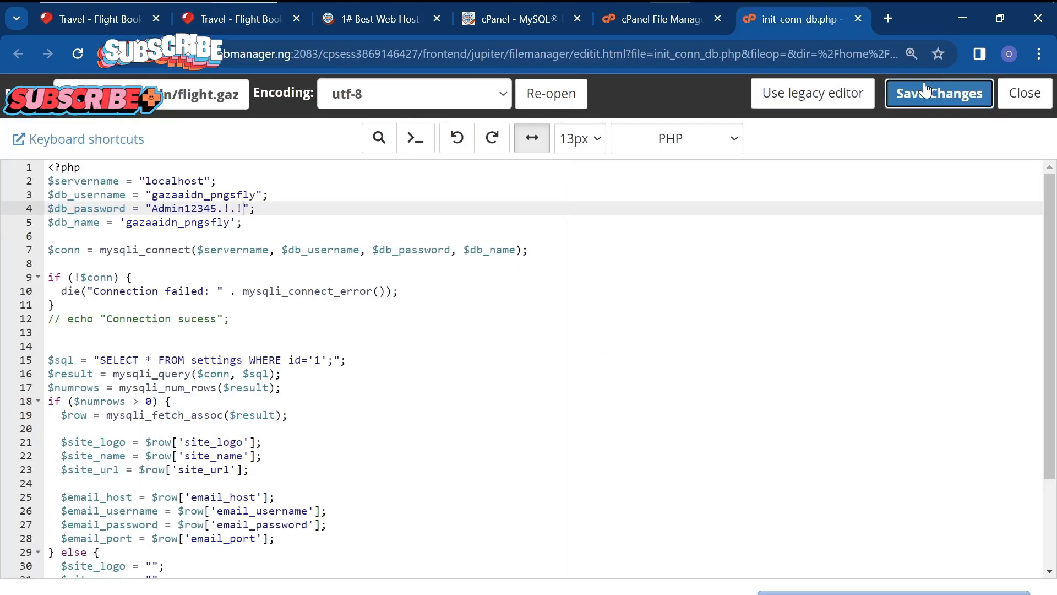
mouse_move(627, 23)
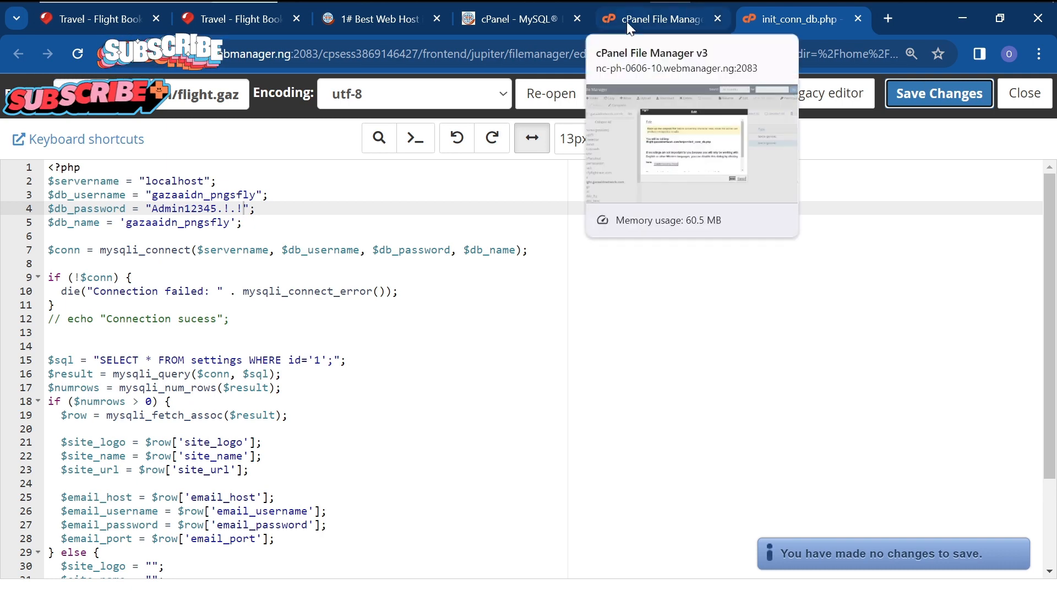
click(509, 21)
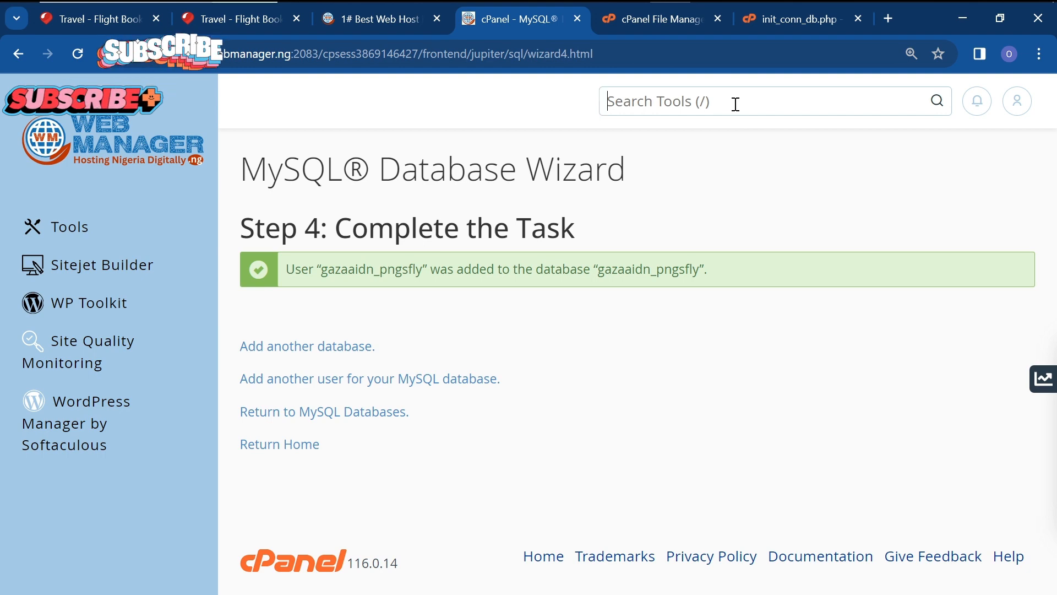
Open the empty pngsfly database in phpMyAdmin and go to its Import page.
text(php)
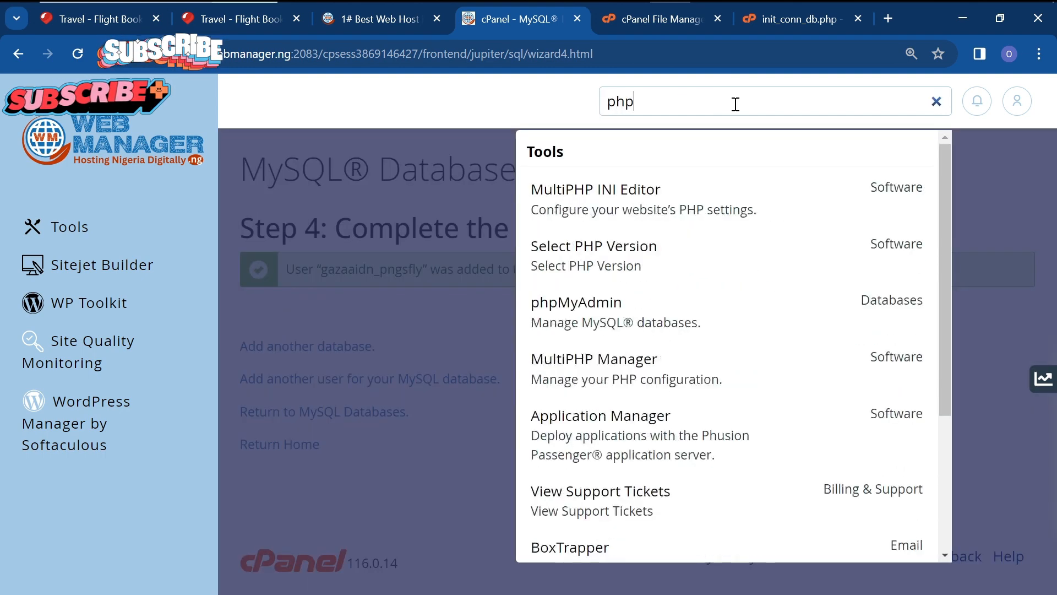
click(638, 326)
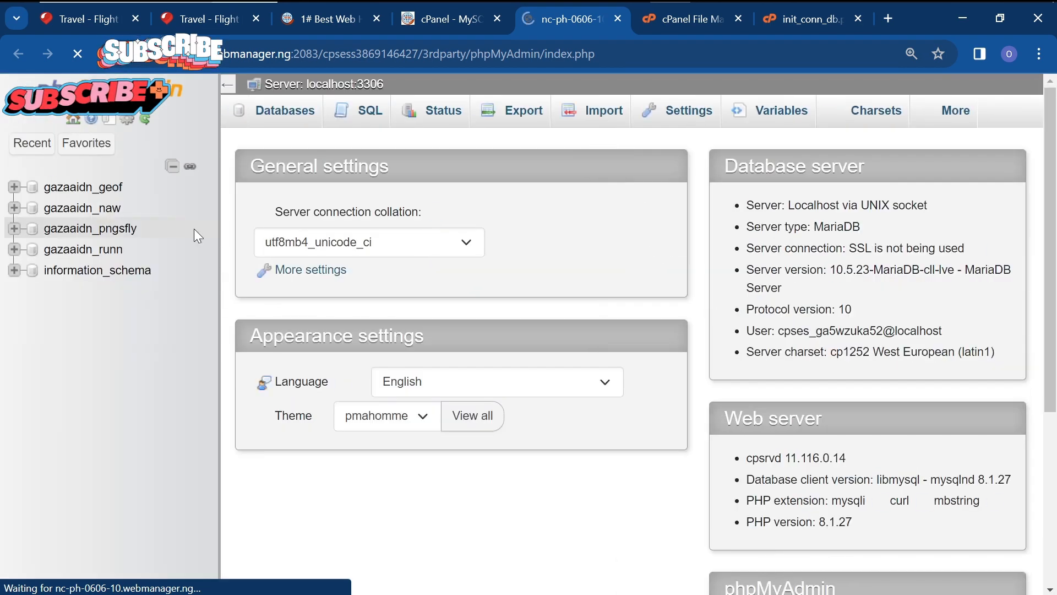
click(91, 228)
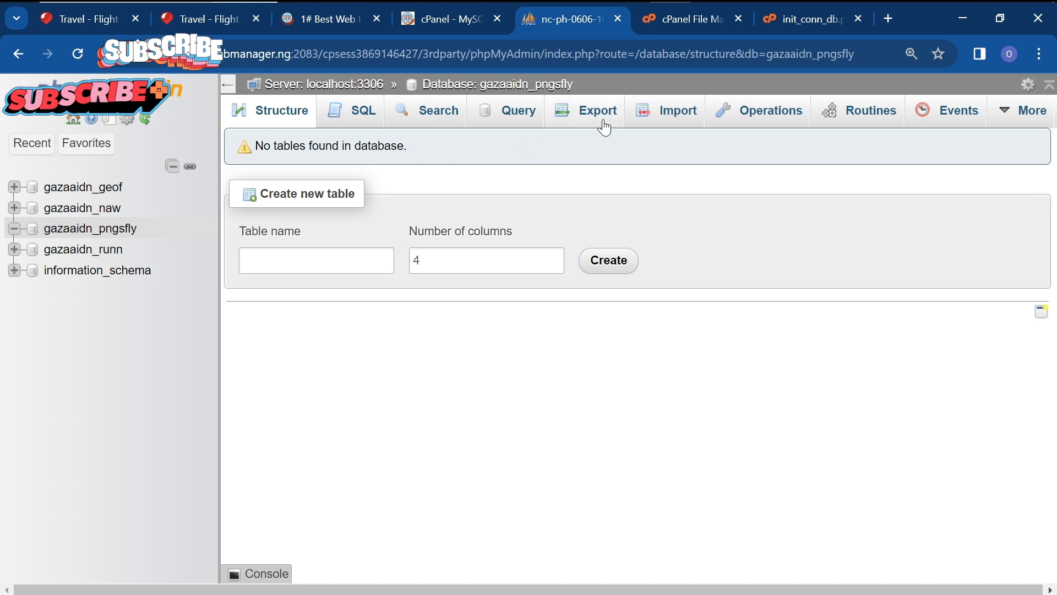
click(681, 122)
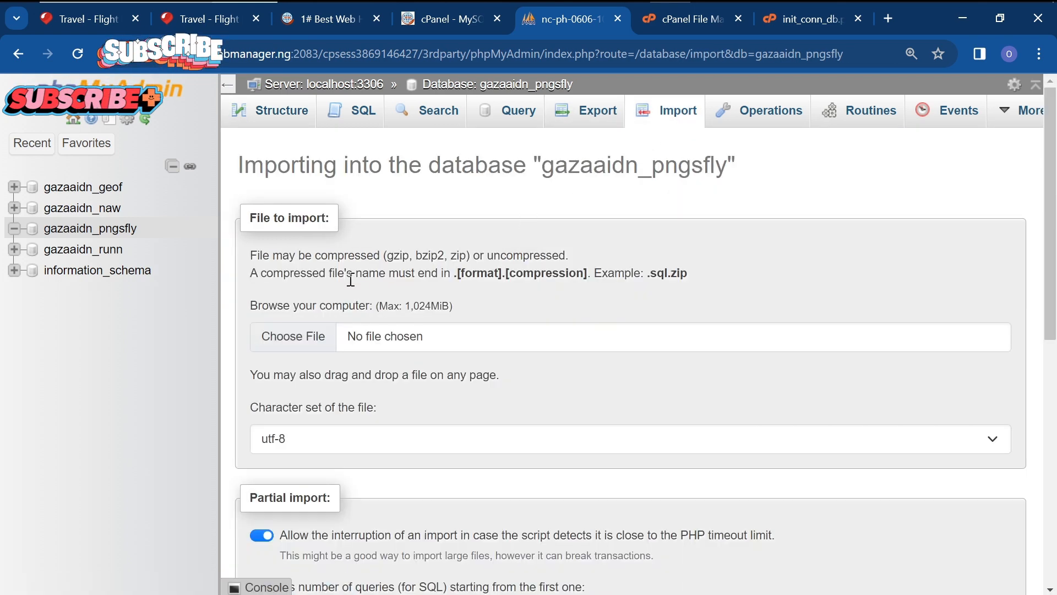
Import geotrip.sql into the pngsfly database.
click(297, 338)
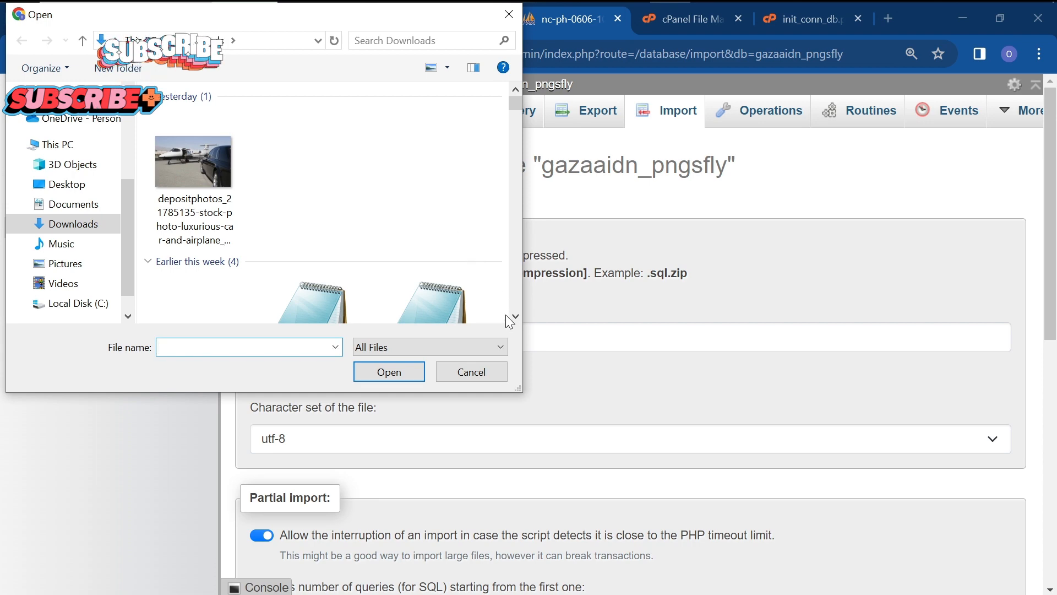
scroll(505, 315, down, 2)
double_click(439, 262)
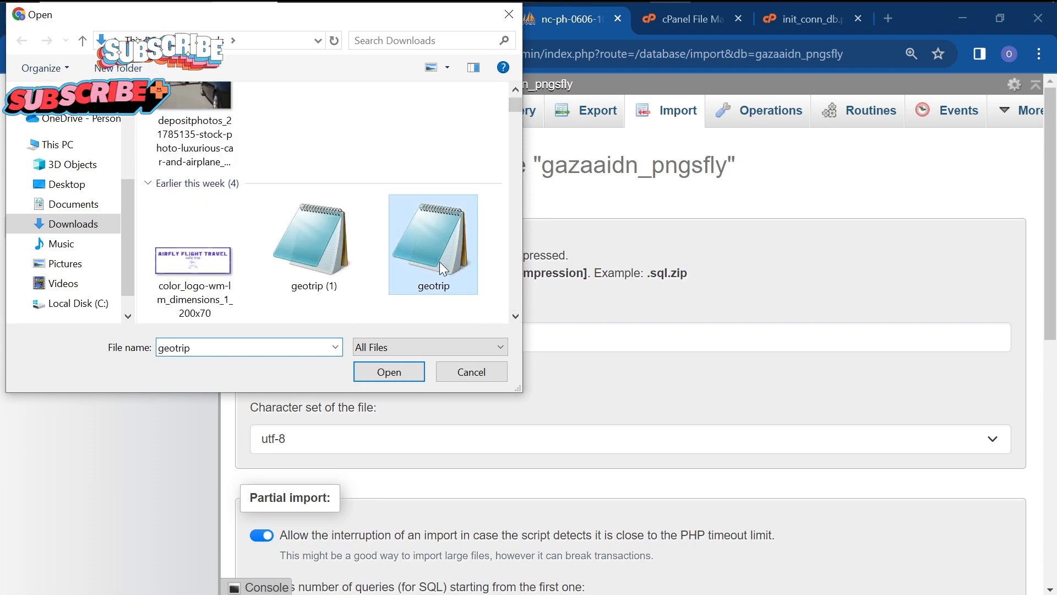
scroll(402, 520, down, 10)
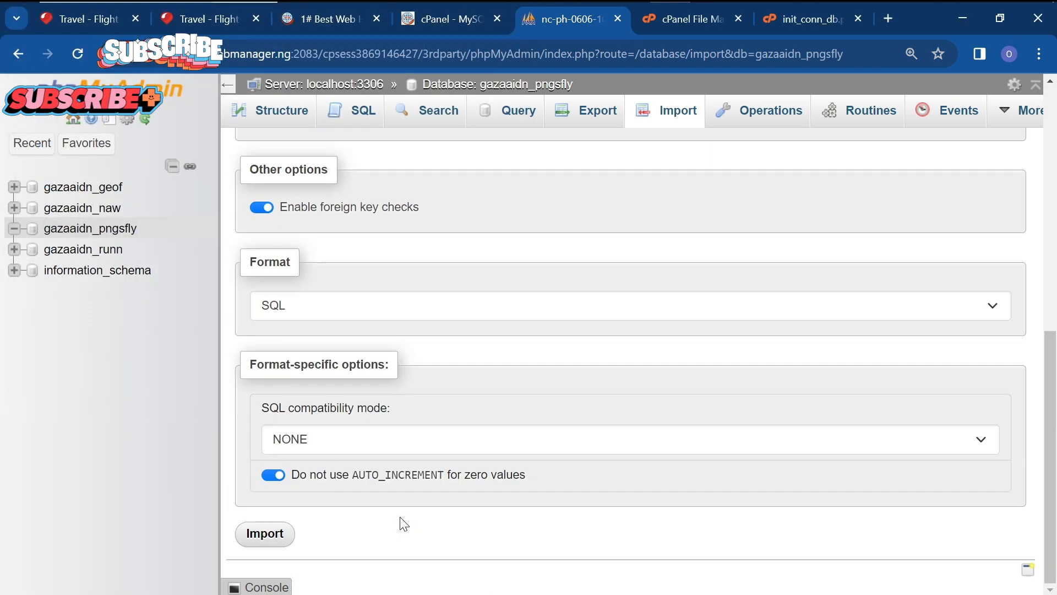
click(282, 532)
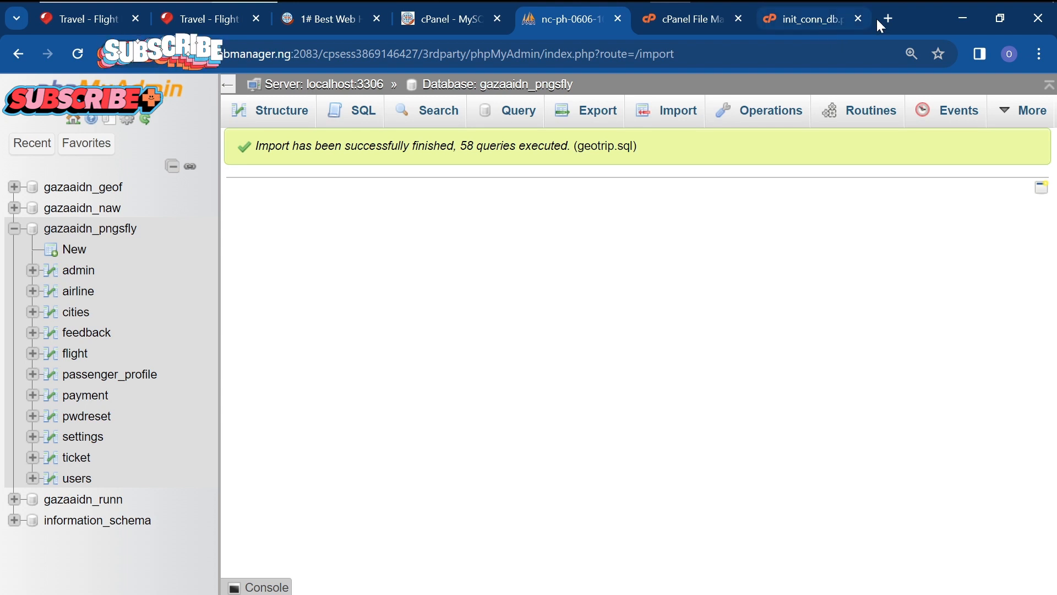
Select the site folder name in the File Manager path and save init_conn_db.php.
click(713, 33)
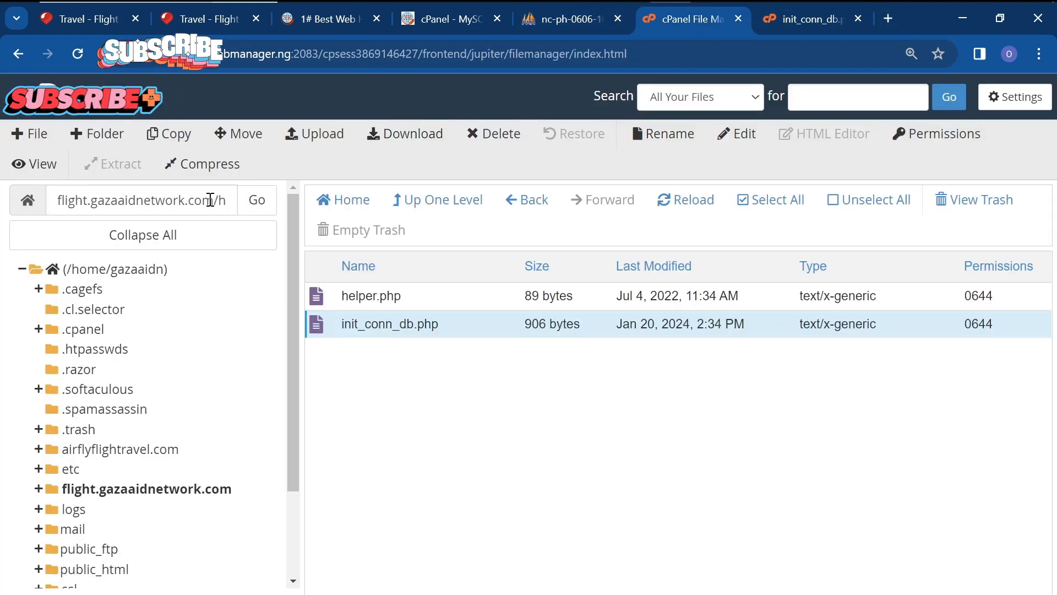
drag(213, 200, 53, 199)
key(ctrl+c)
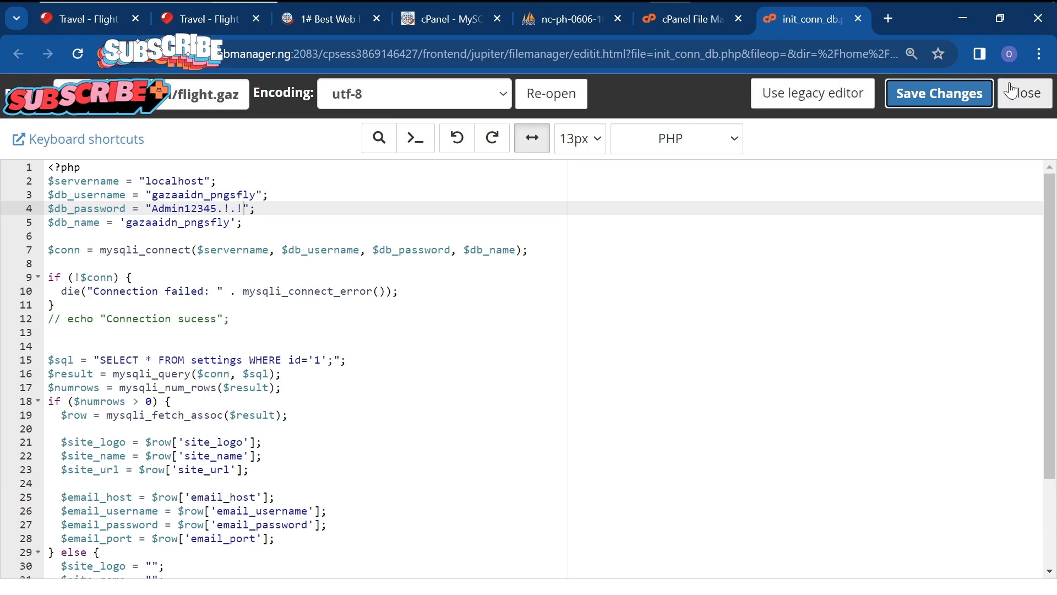
click(972, 103)
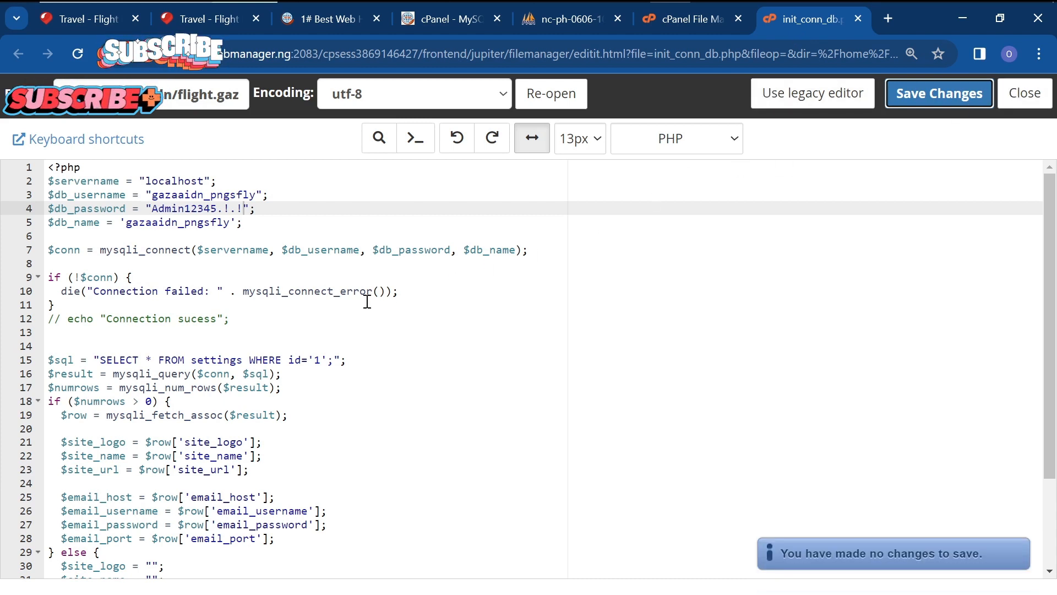
scroll(308, 379, down, 3)
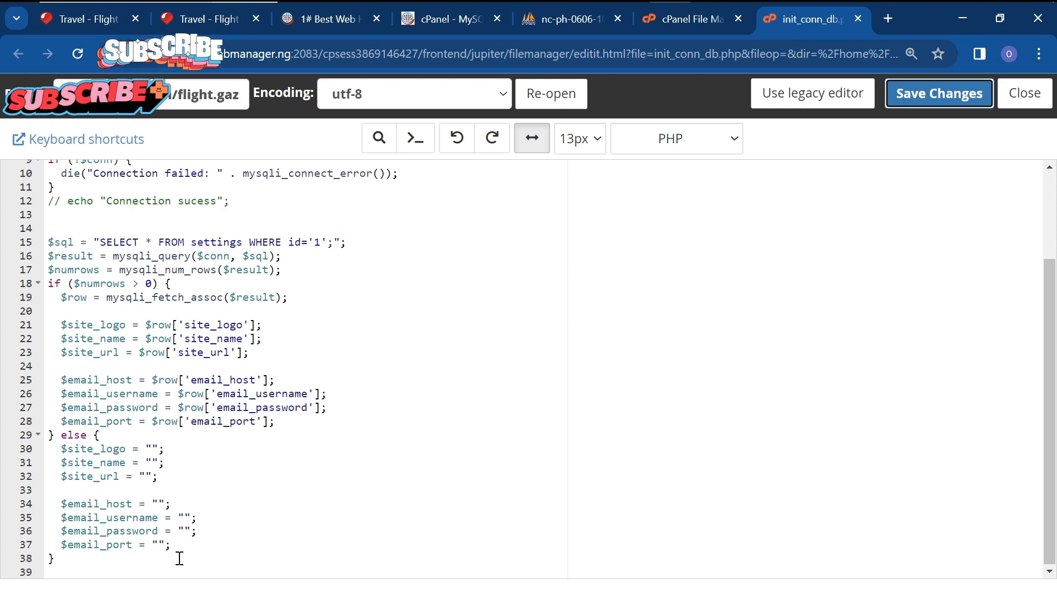
Fill in email port 465, the email password, and the admin username on gazaadinetwork.com.
click(159, 544)
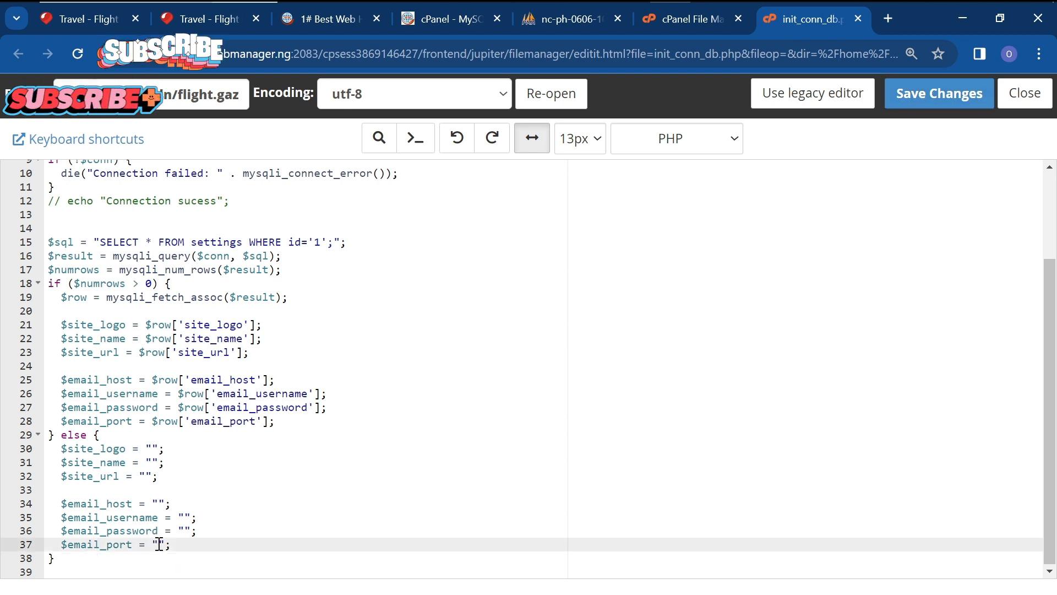
text(465)
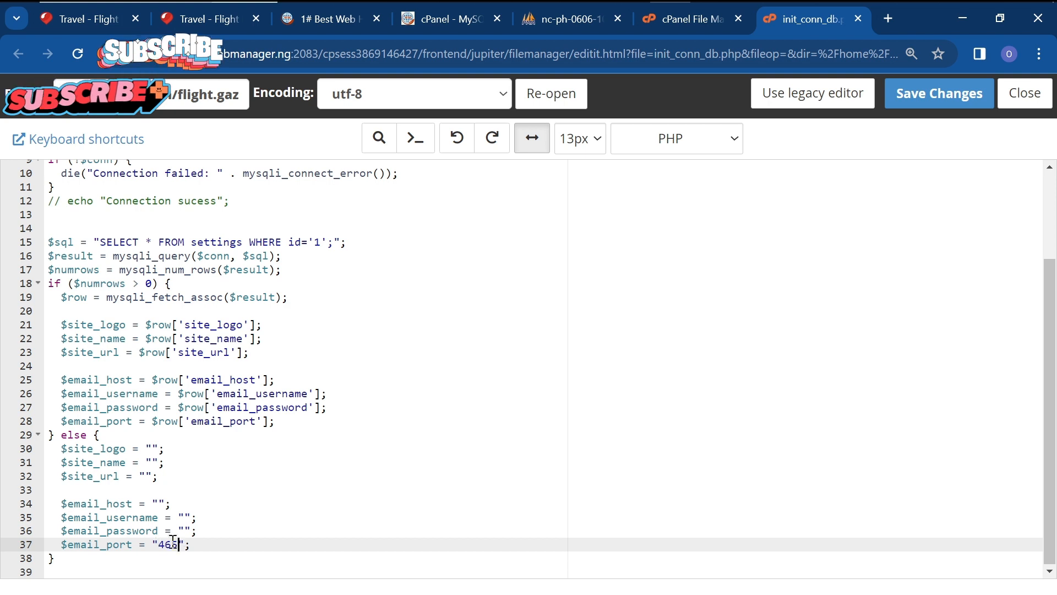
click(185, 530)
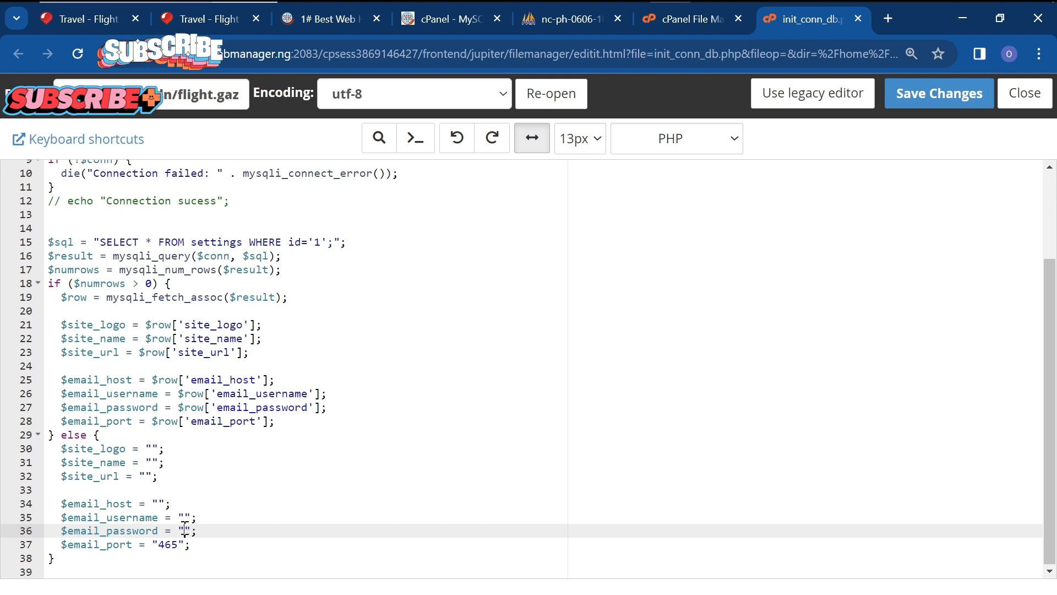
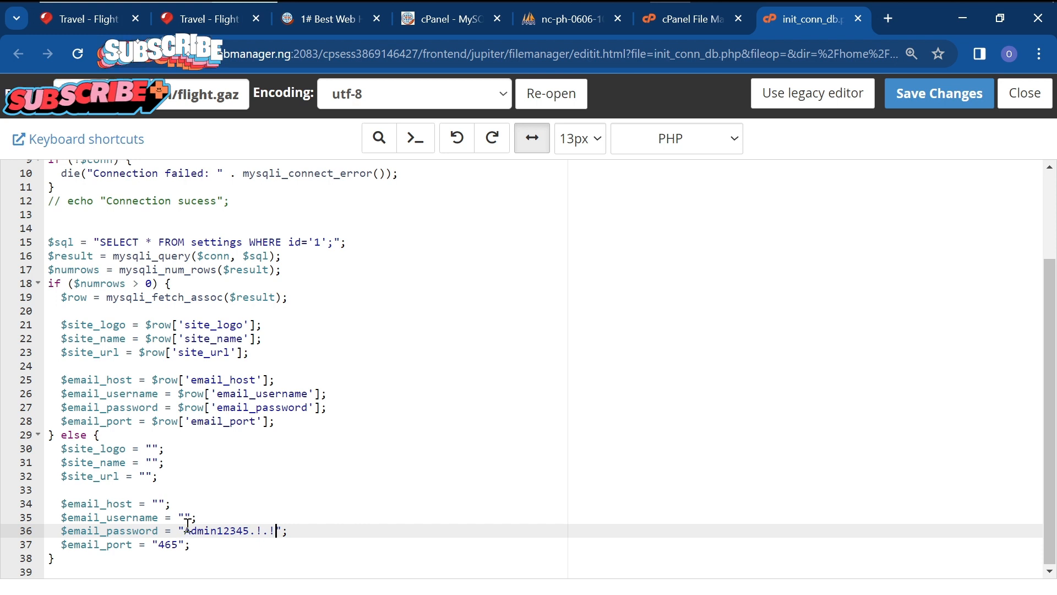
click(186, 518)
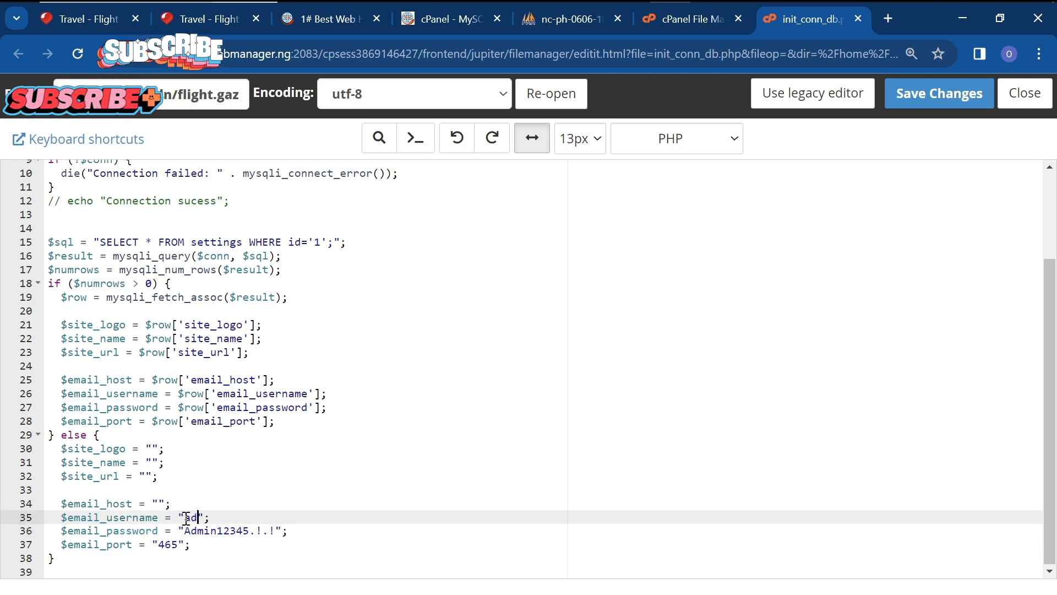
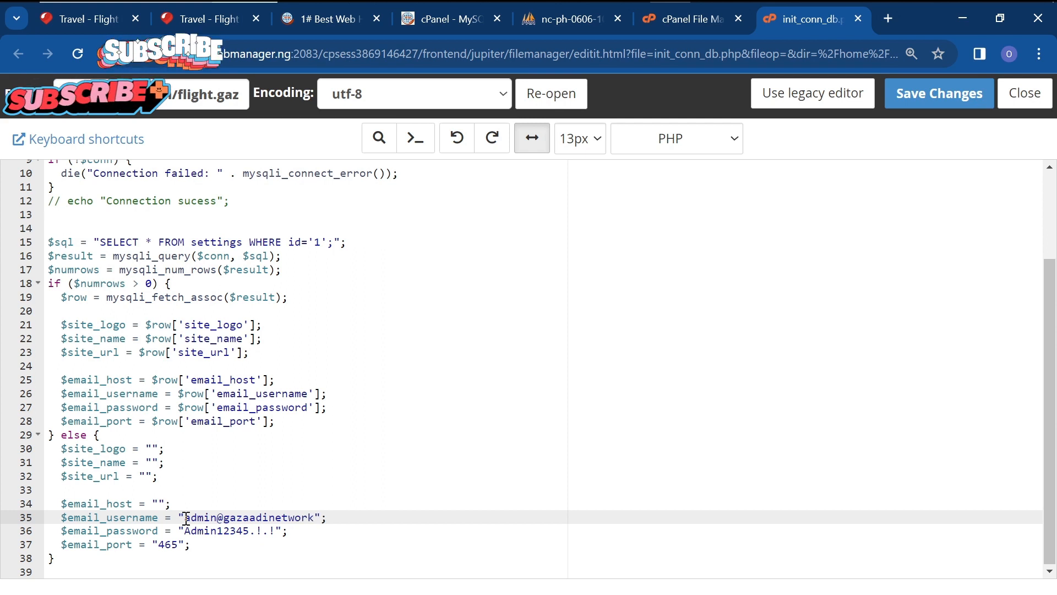
Paste gazaadinetwork.com as the fallback email host and save init_conn_db.php.
click(164, 502)
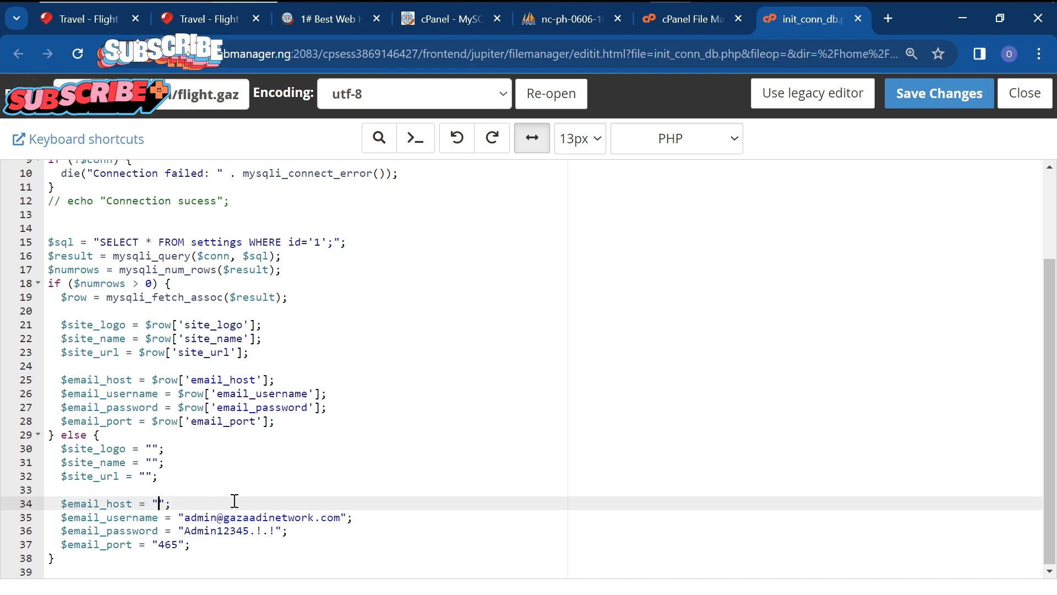
drag(223, 517, 341, 517)
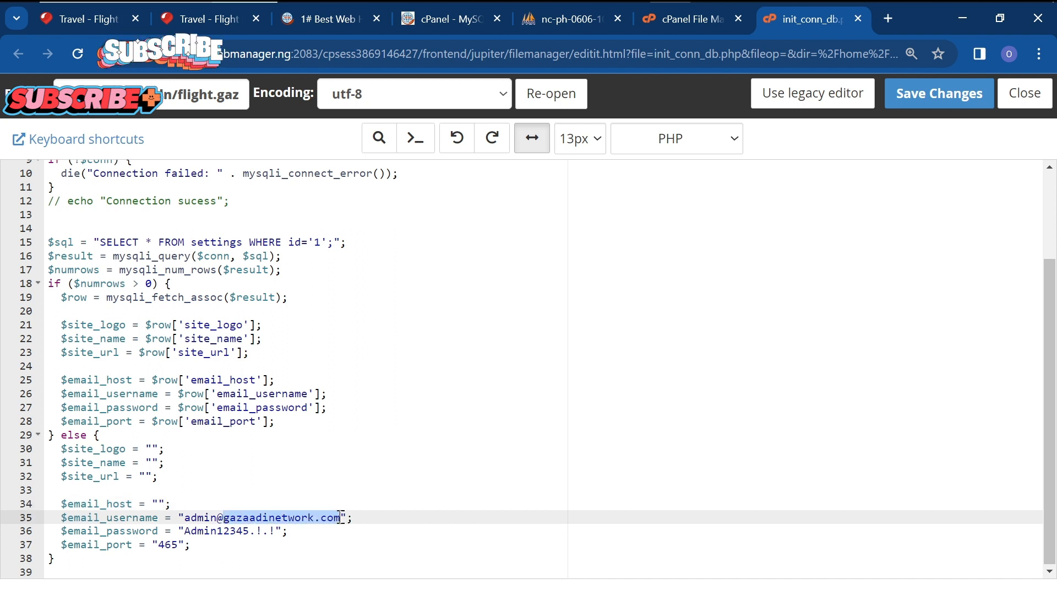
key(ctrl+v)
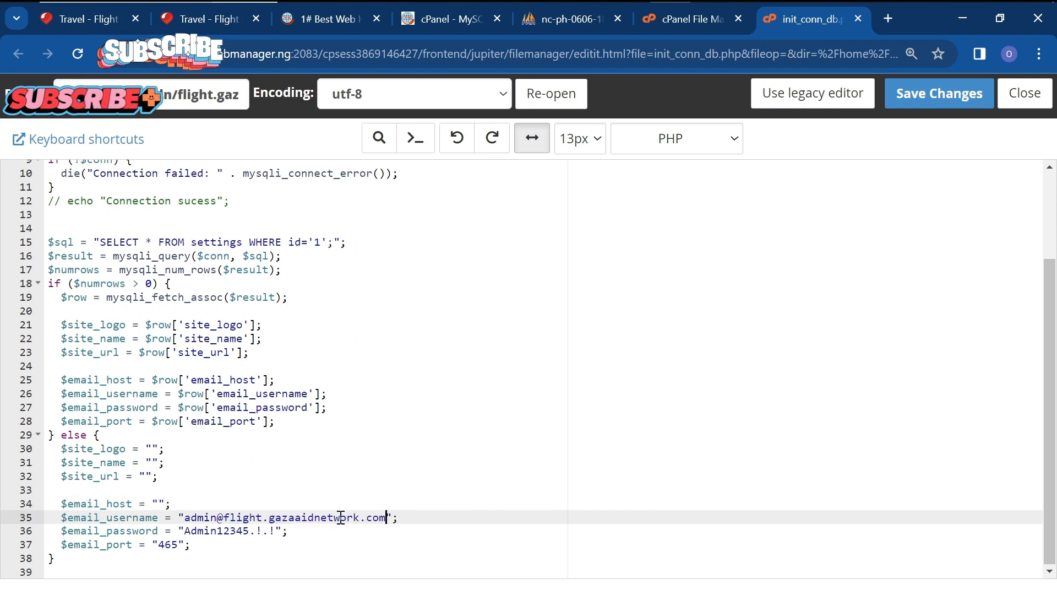
key(ctrl+z)
key(ctrl+c)
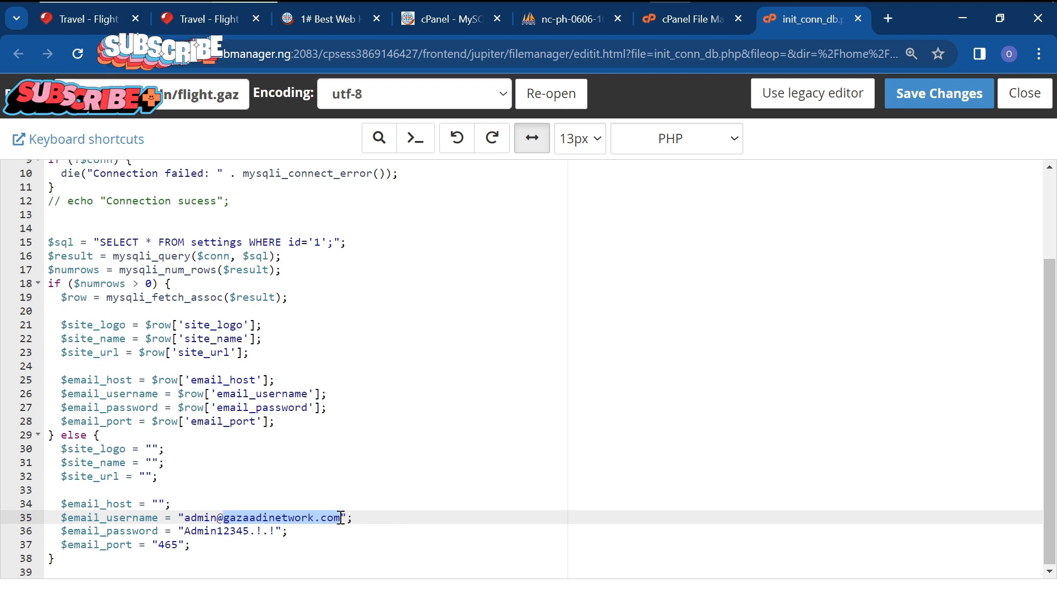
click(158, 503)
key(ctrl+v)
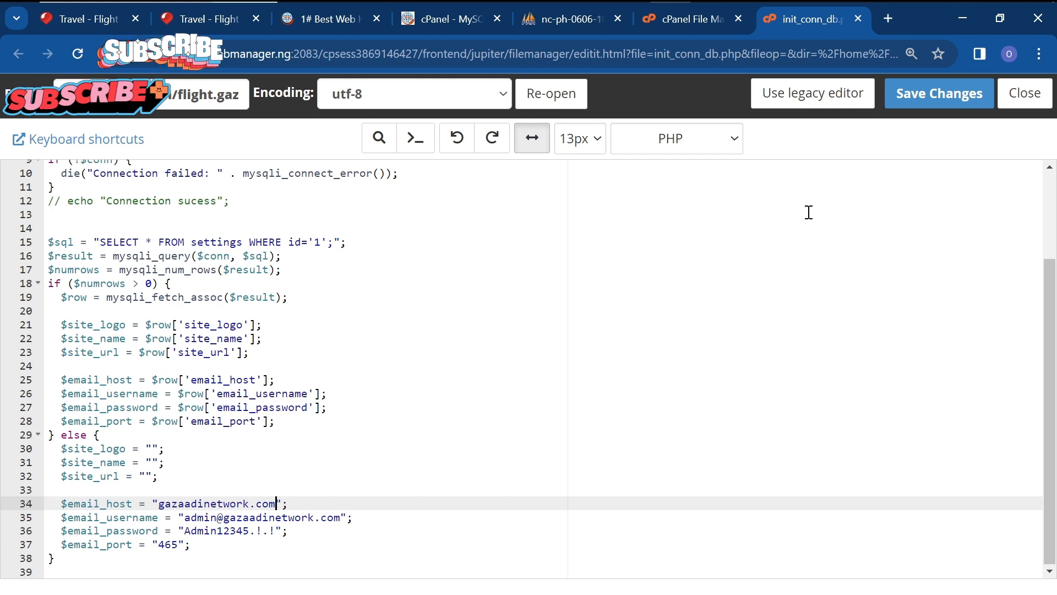
click(933, 91)
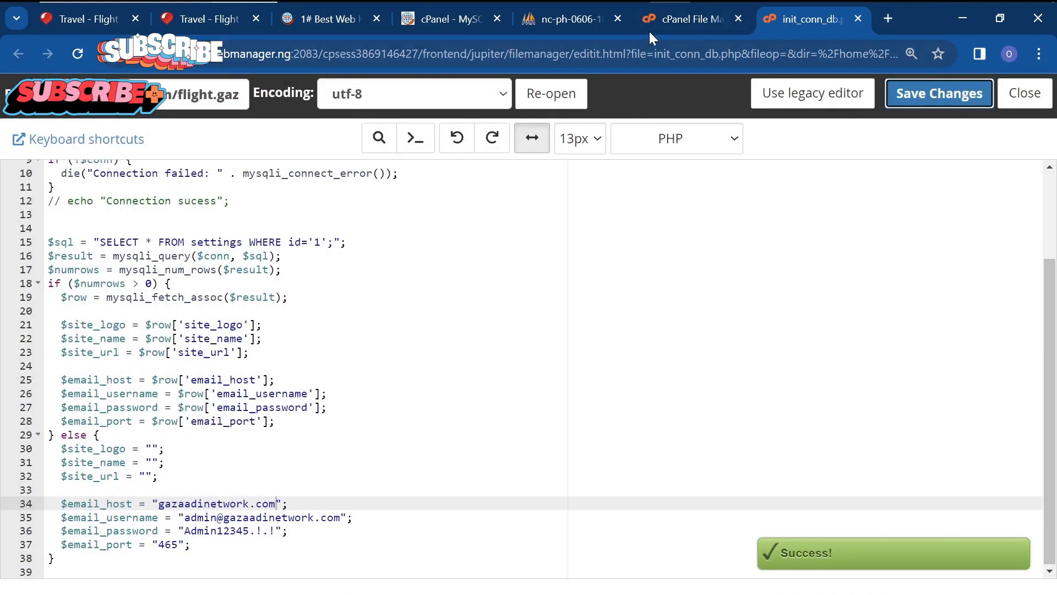
click(415, 15)
Start a new email account on gazaaidnetwork.com and enter its mailbox username.
key(BackSpace)
key(BackSpace)
key(BackSpace)
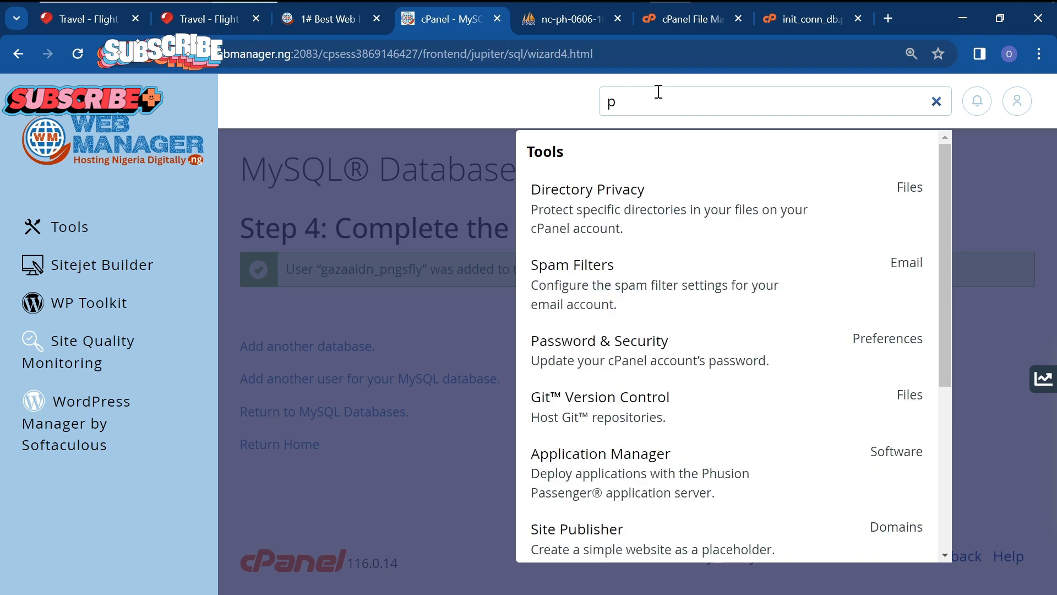
text(emai)
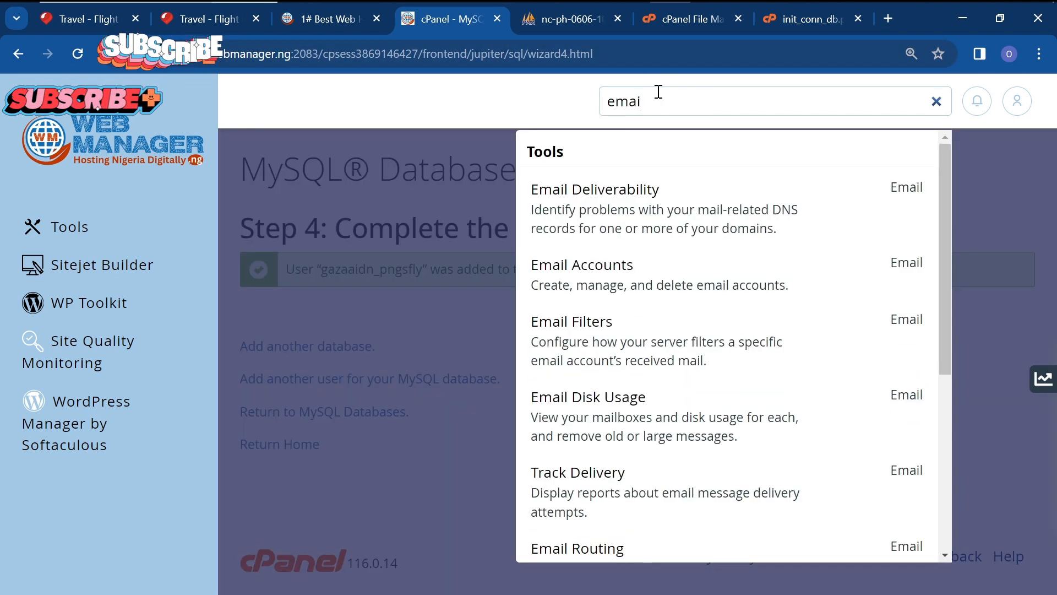
click(620, 278)
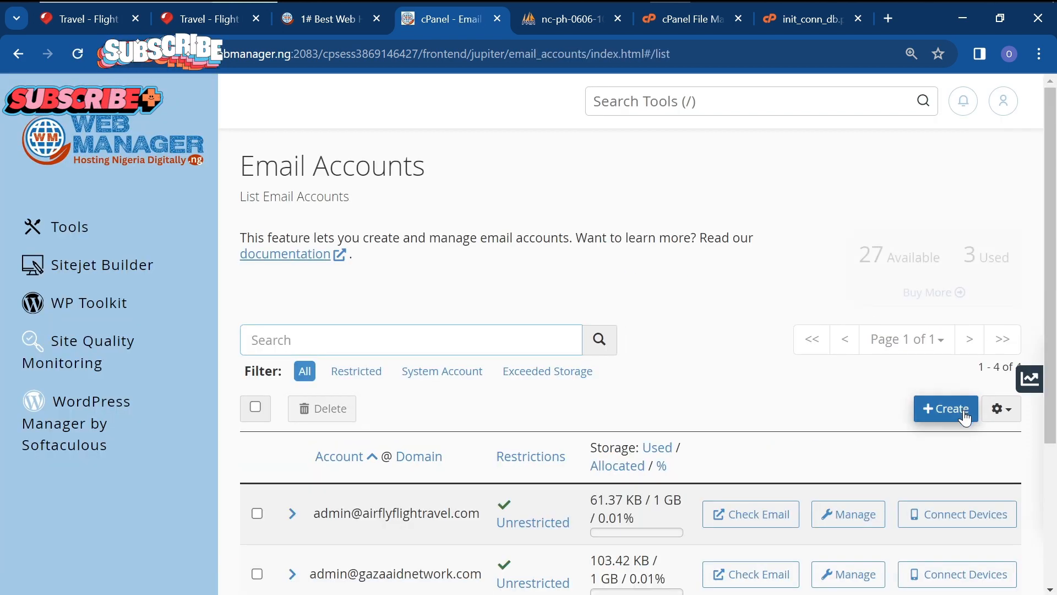
click(965, 419)
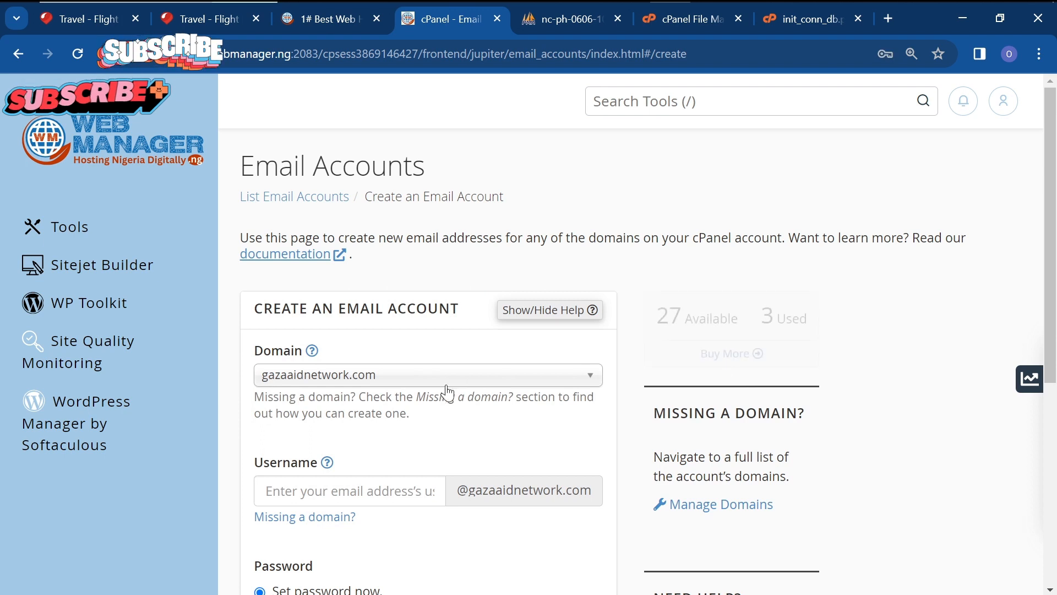
click(495, 386)
click(497, 388)
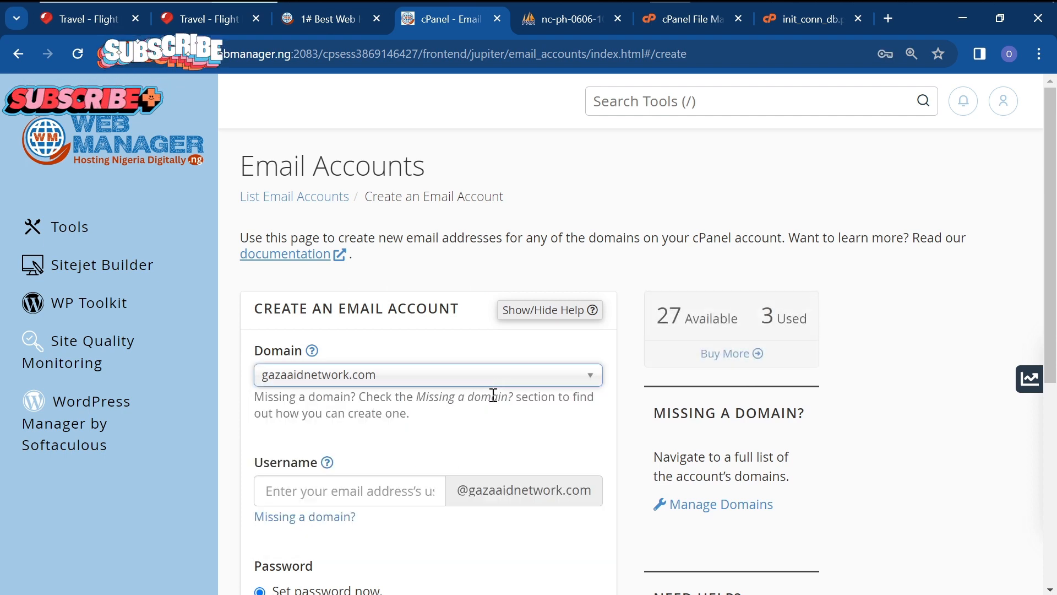
click(412, 498)
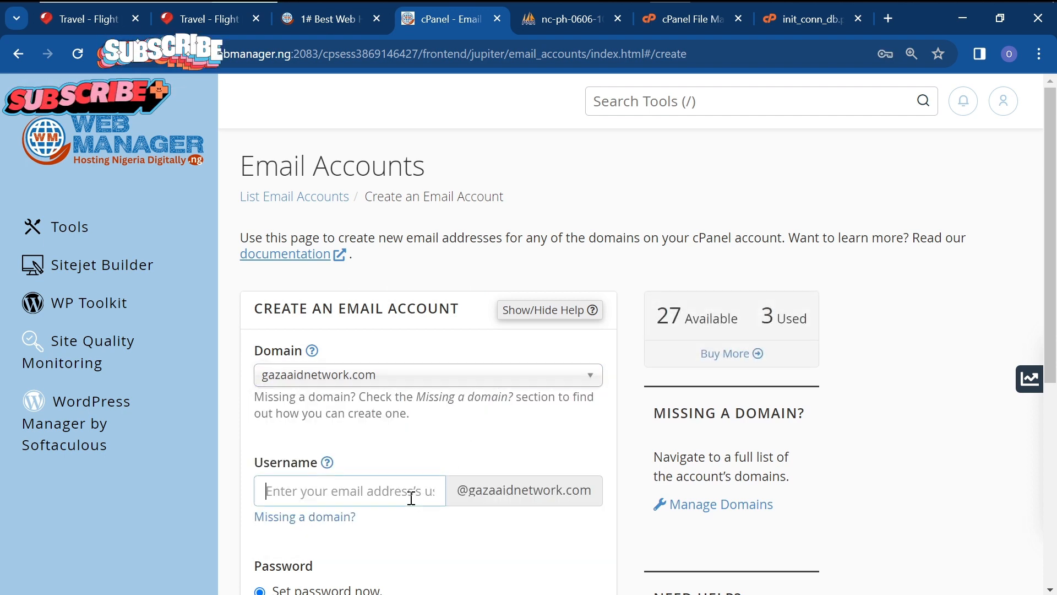
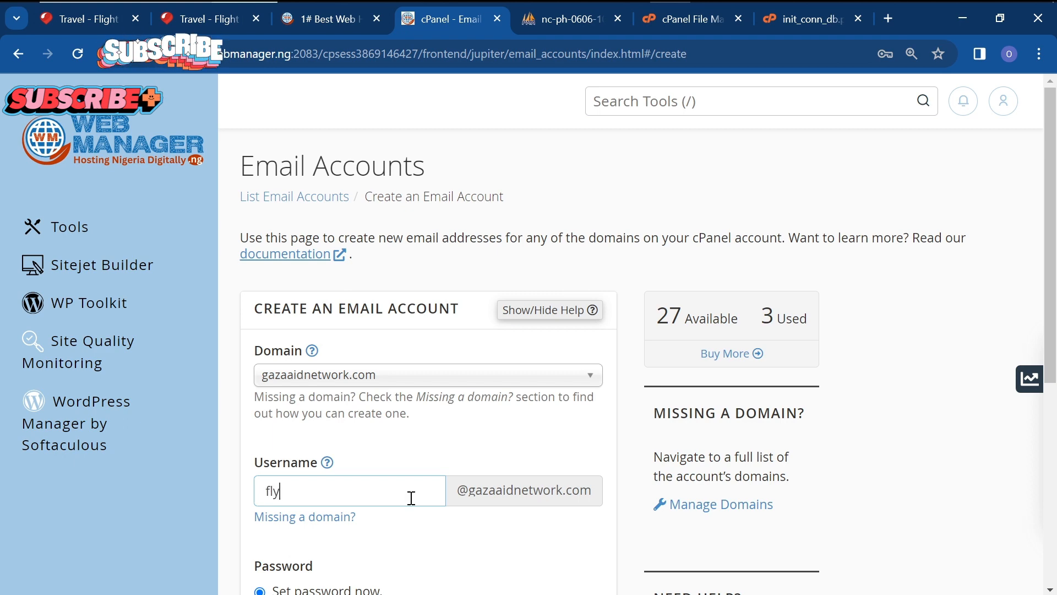
Give the mailbox a strong password and create the account.
scroll(429, 534, down, 5)
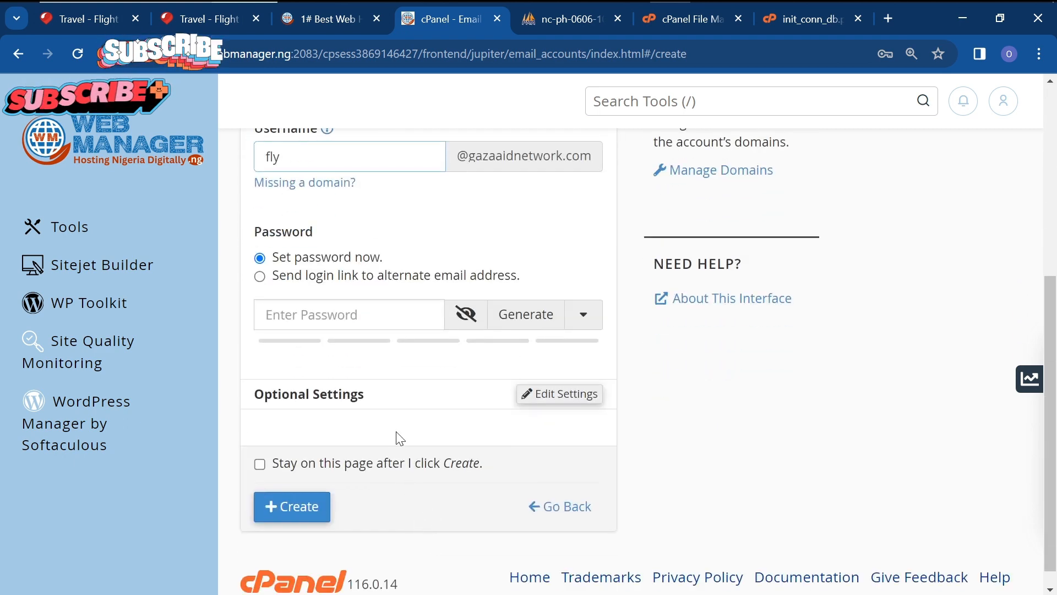
click(529, 315)
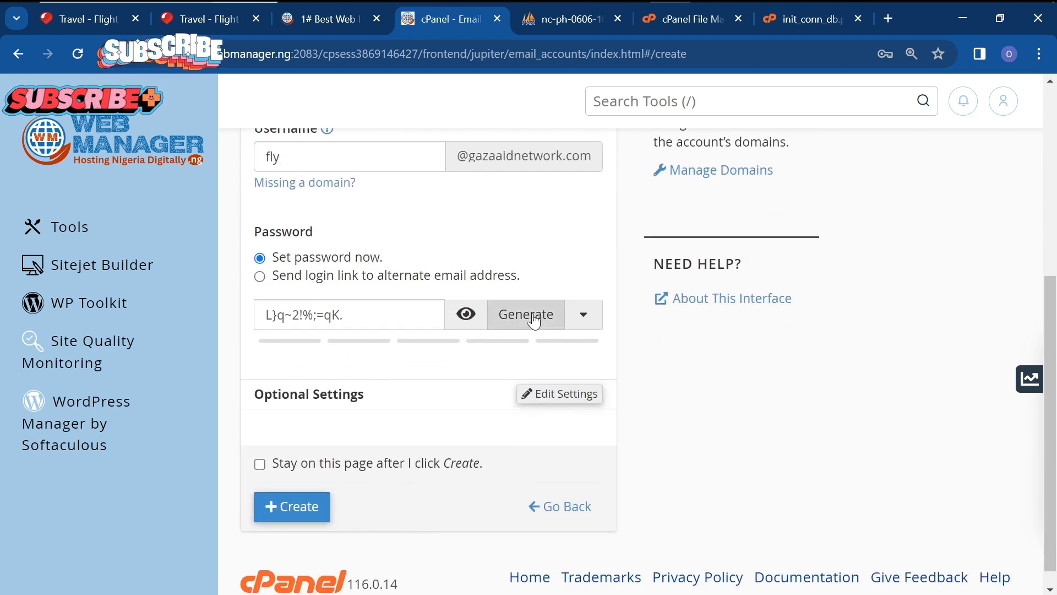
click(407, 307)
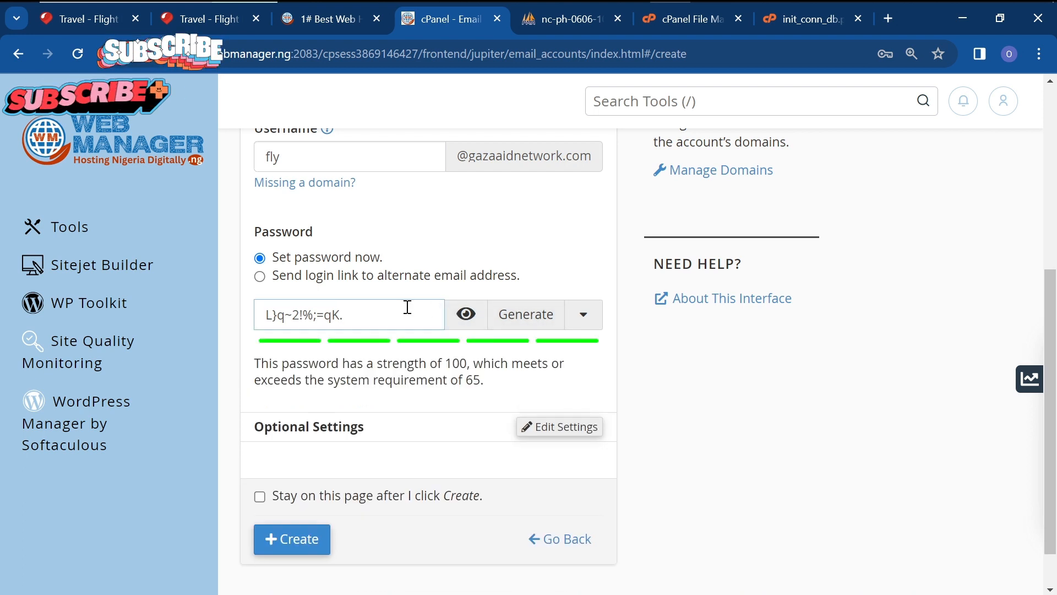
key(BackSpace)
key(BackSpace)
key(BackSpace)
key(BackSpace)
key(BackSpace)
key(BackSpace)
key(BackSpace)
key(BackSpace)
key(BackSpace)
key(BackSpace)
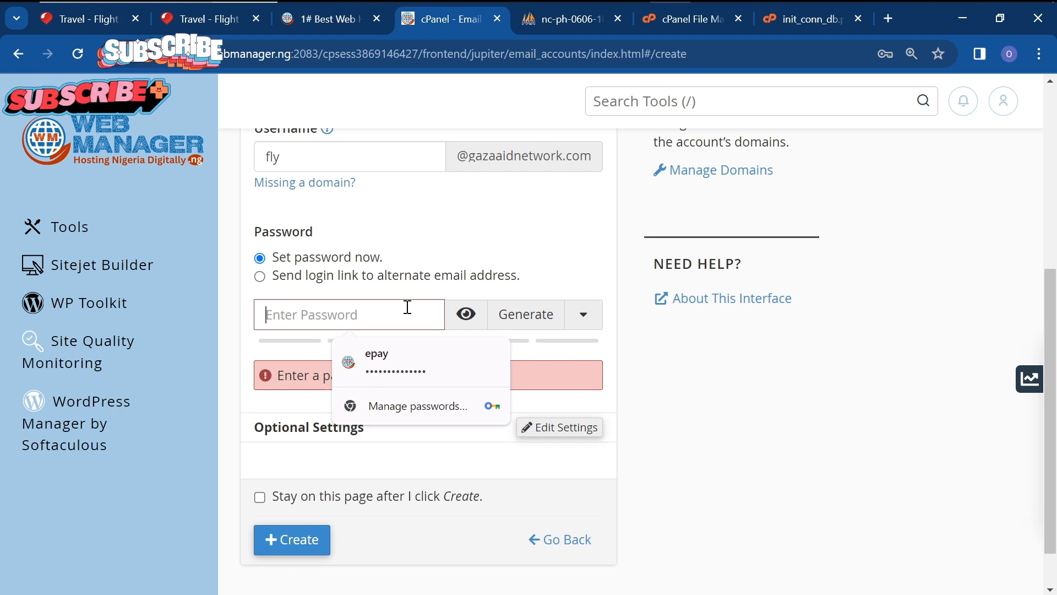
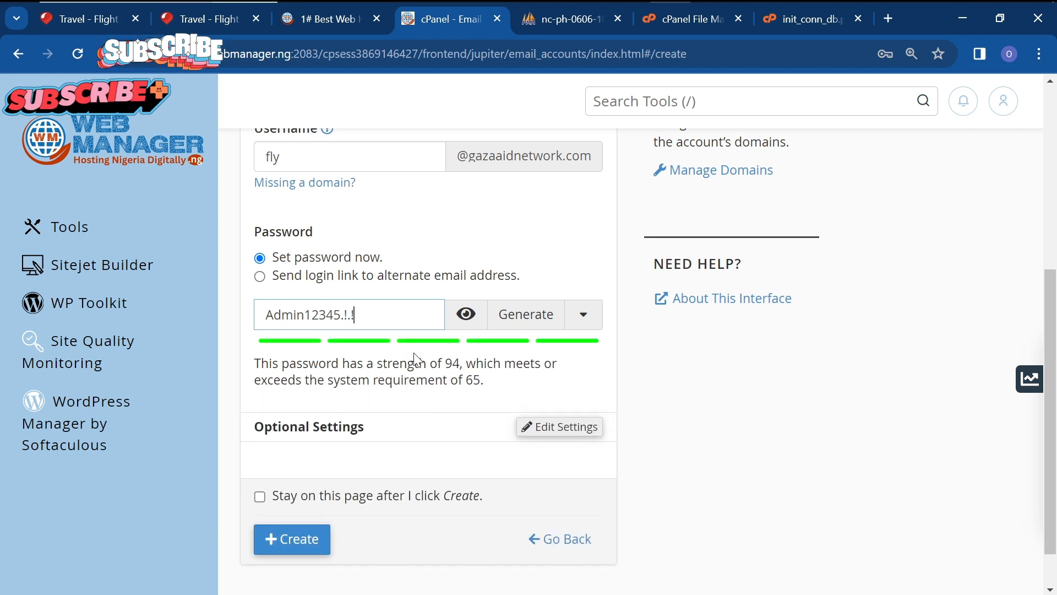
click(297, 539)
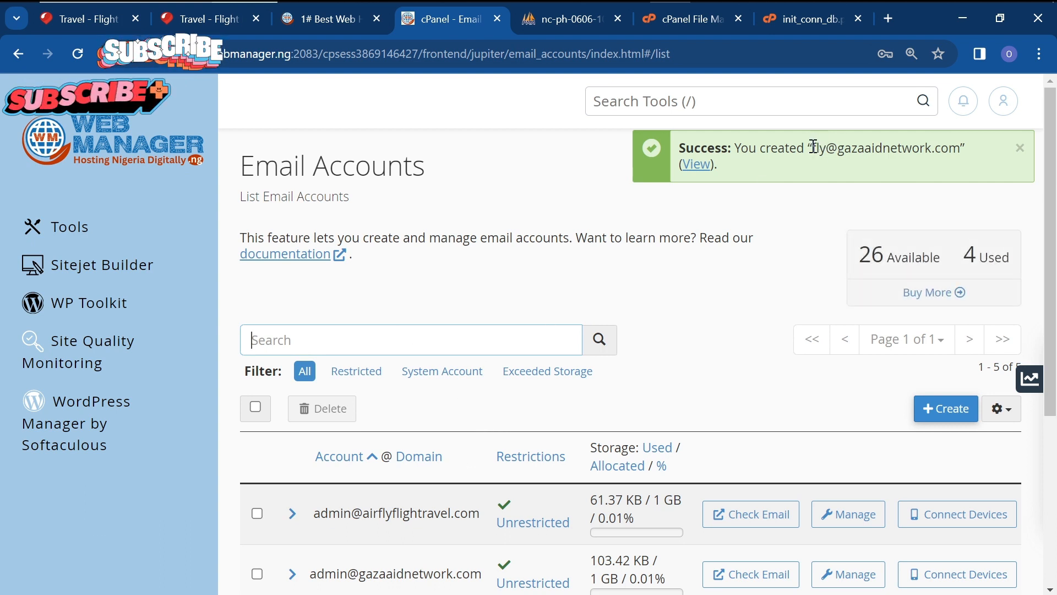
Replace line 35's email username with the new mailbox address, save, and close the editor.
drag(813, 146, 962, 145)
key(ctrl+c)
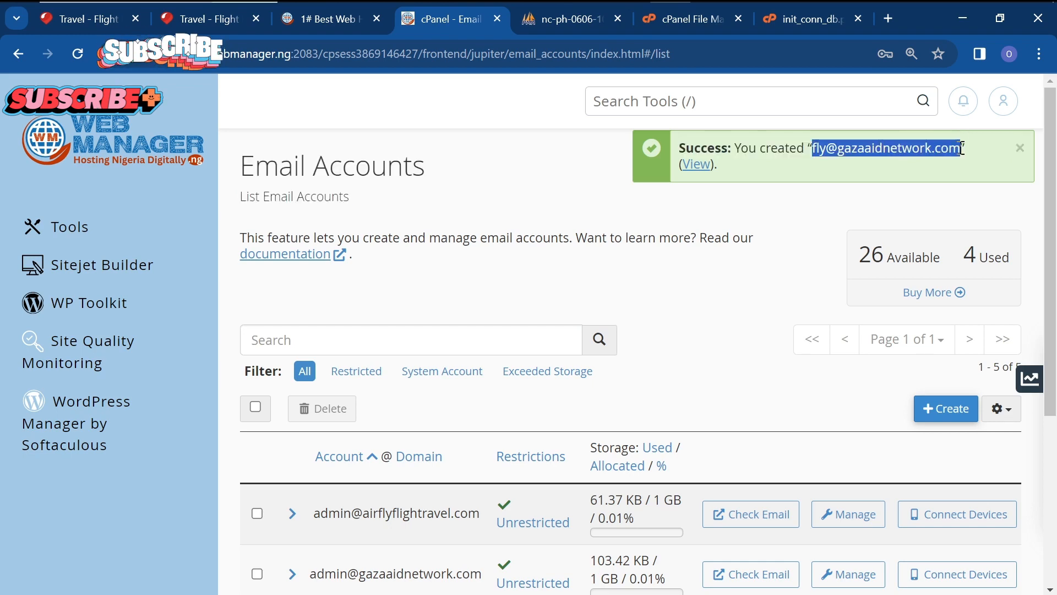
click(685, 26)
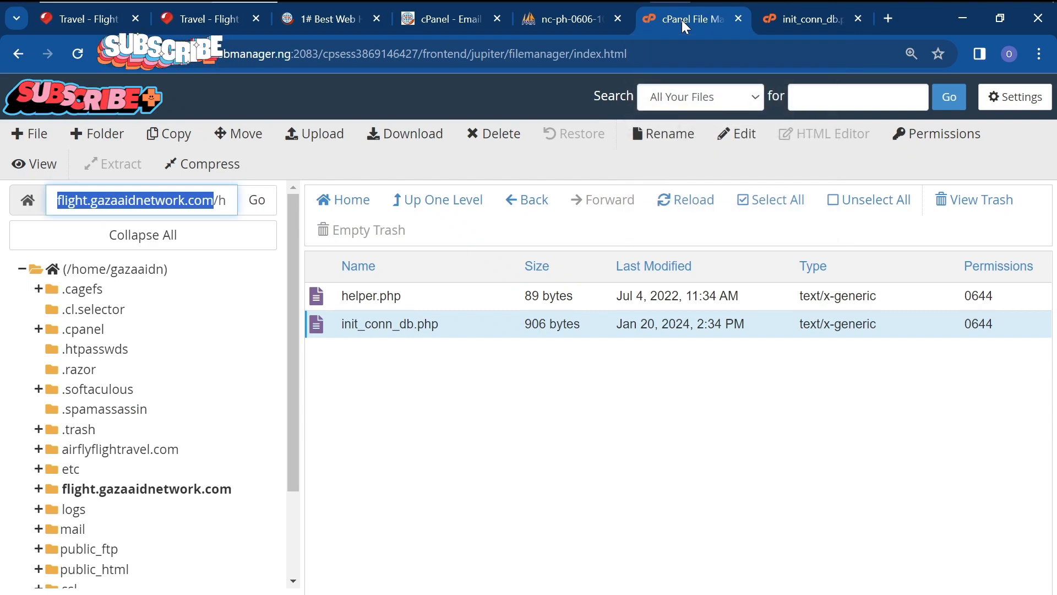
click(802, 18)
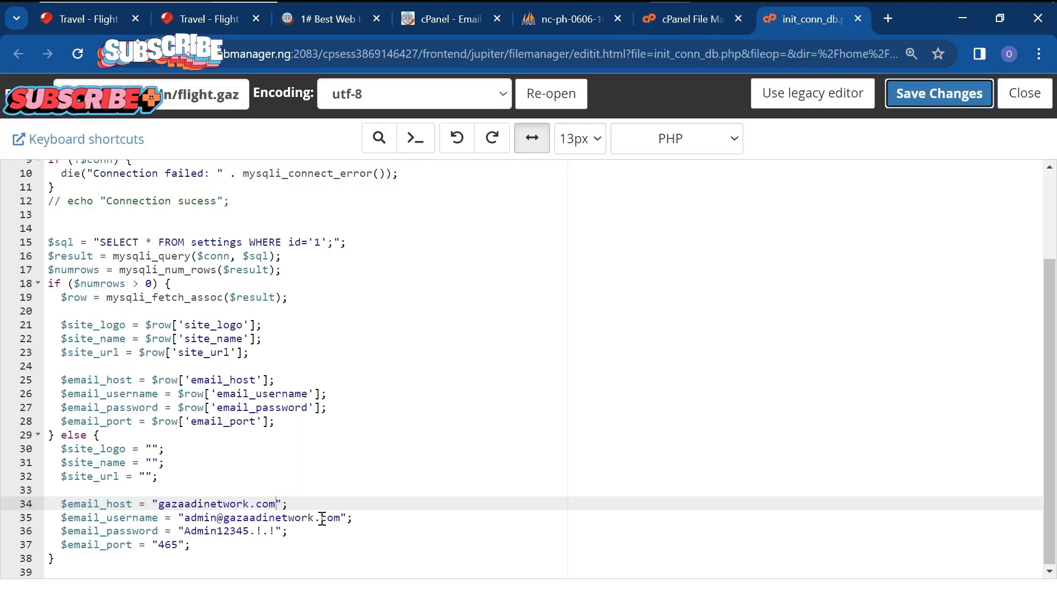
drag(340, 519, 186, 521)
key(ctrl+v)
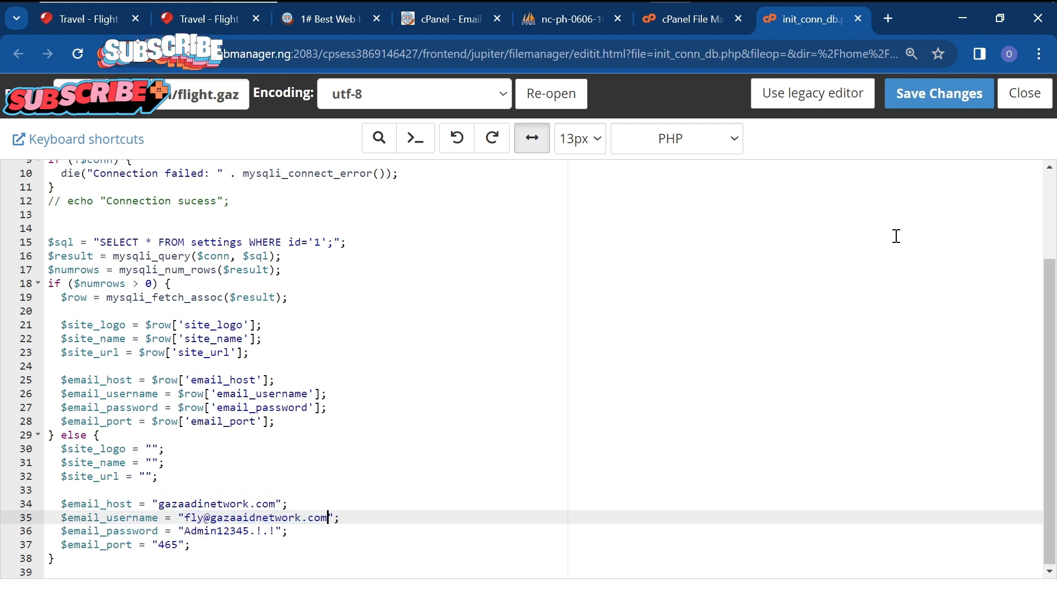
click(922, 107)
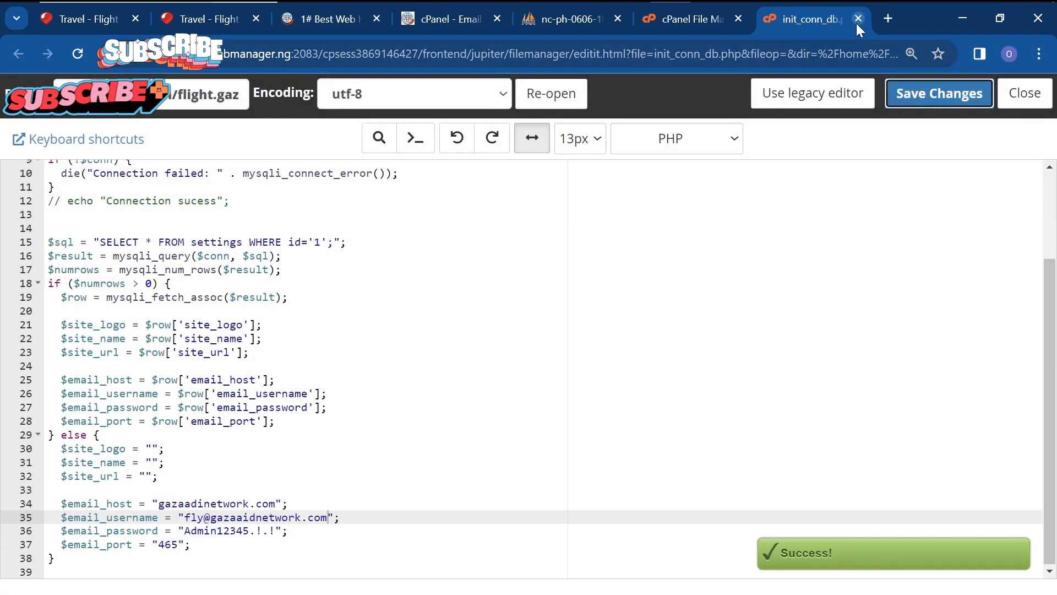
click(857, 22)
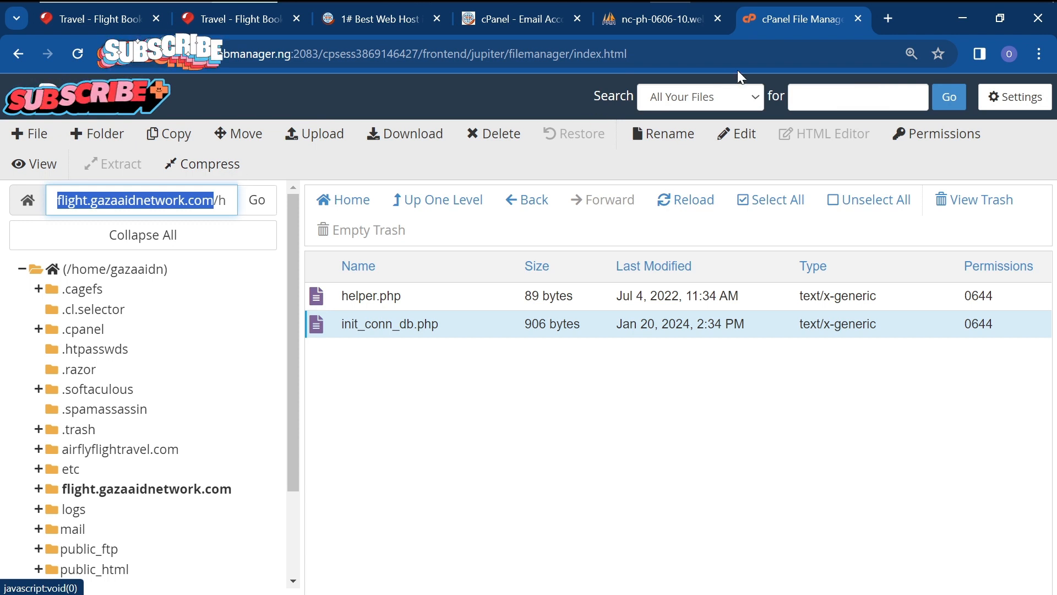
Load flight.gazaaidnetwork.com in a new browser tab.
click(888, 22)
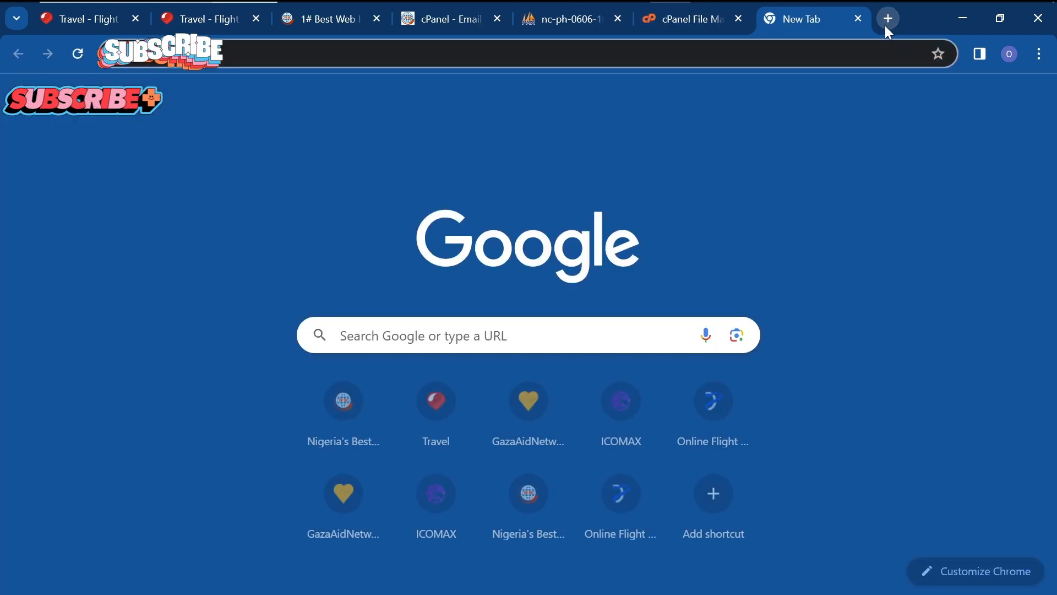
text(flight.gazaaidnetwork.com)
key(Return)
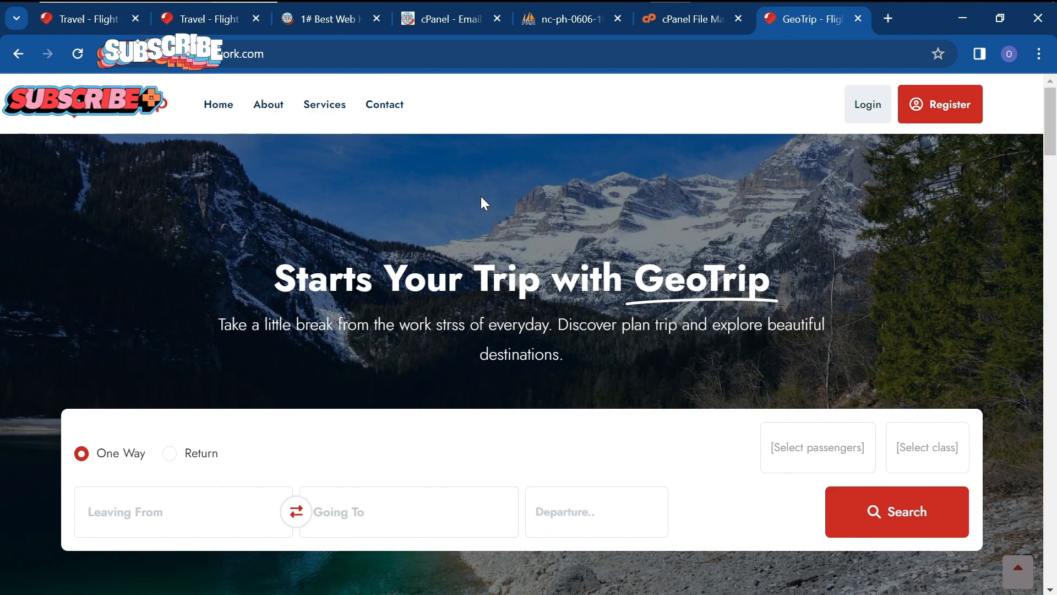
Go to the site's /admin page.
click(338, 52)
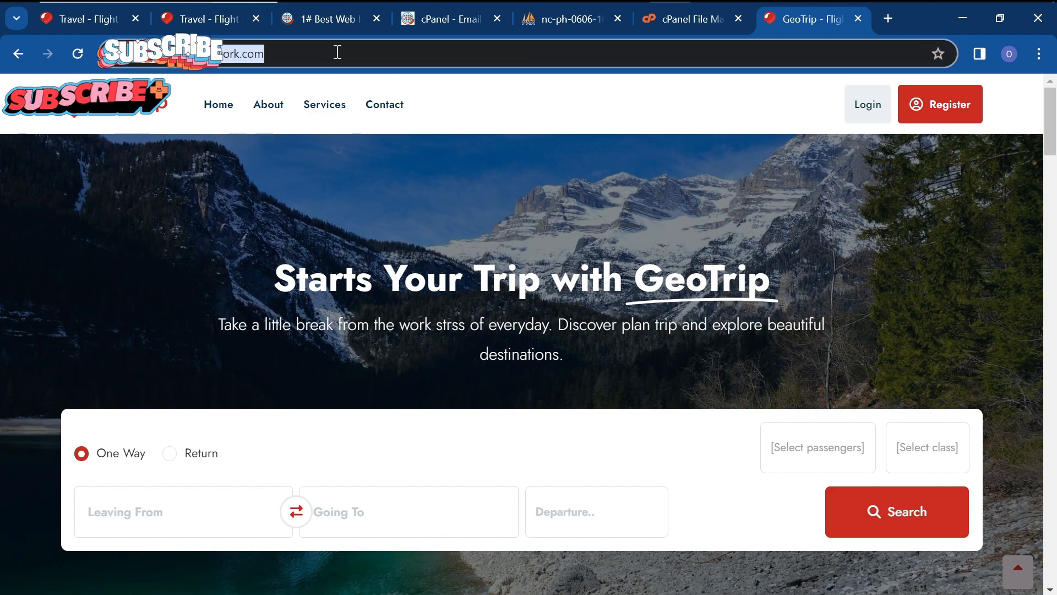
click(336, 52)
text(/admin)
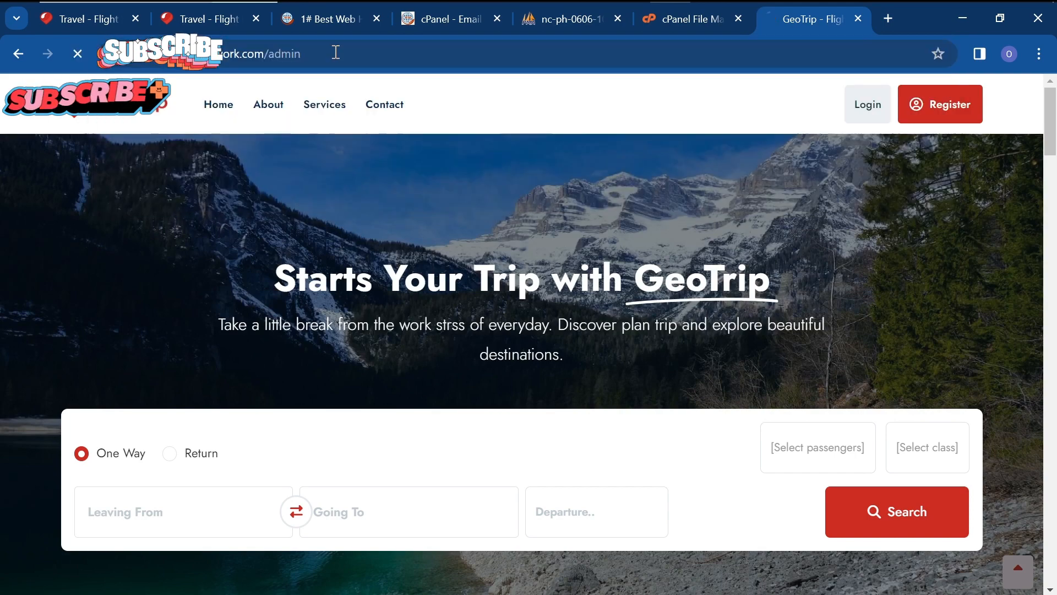
key(Return)
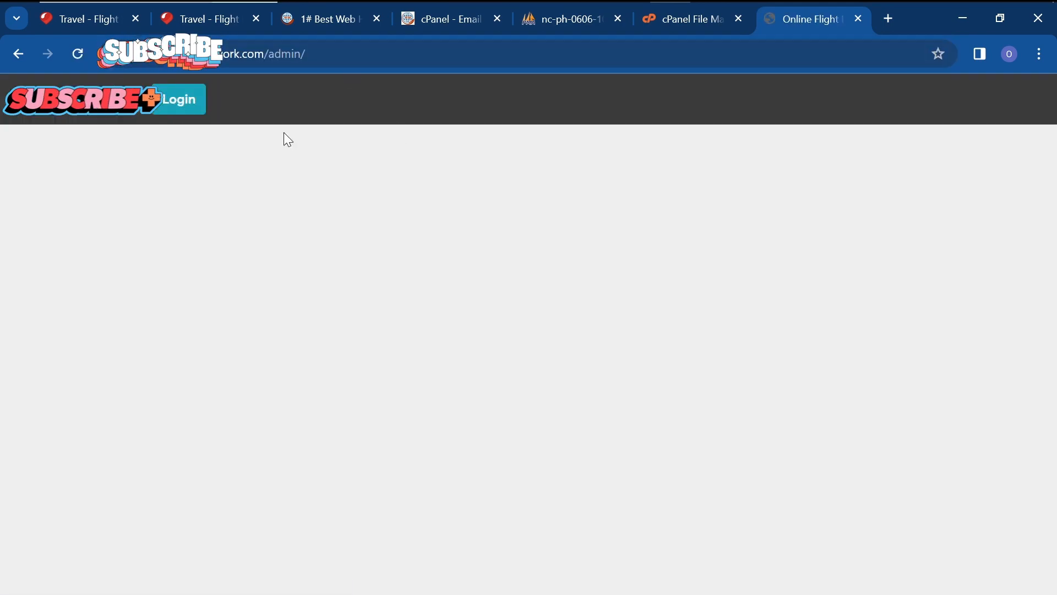
Log in to the admin panel with the corrected saved username and close Chrome's password warning.
click(194, 118)
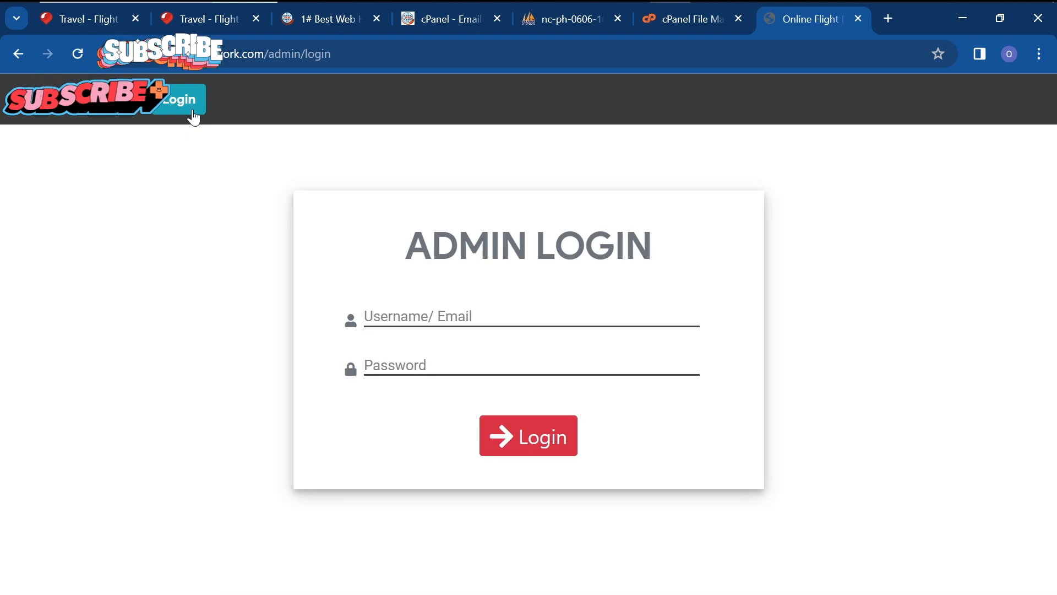
click(505, 317)
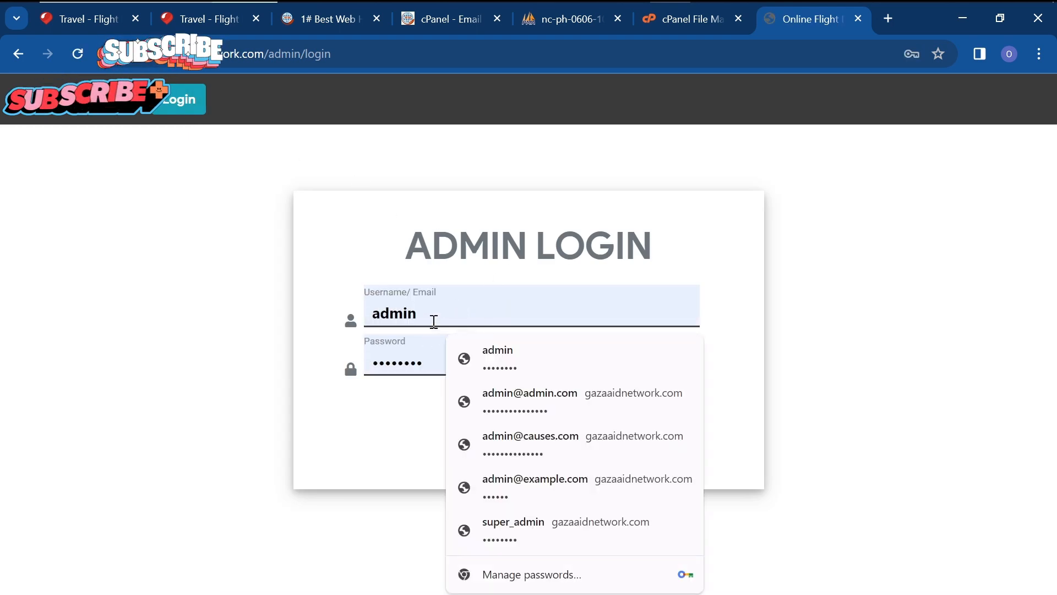
text(123)
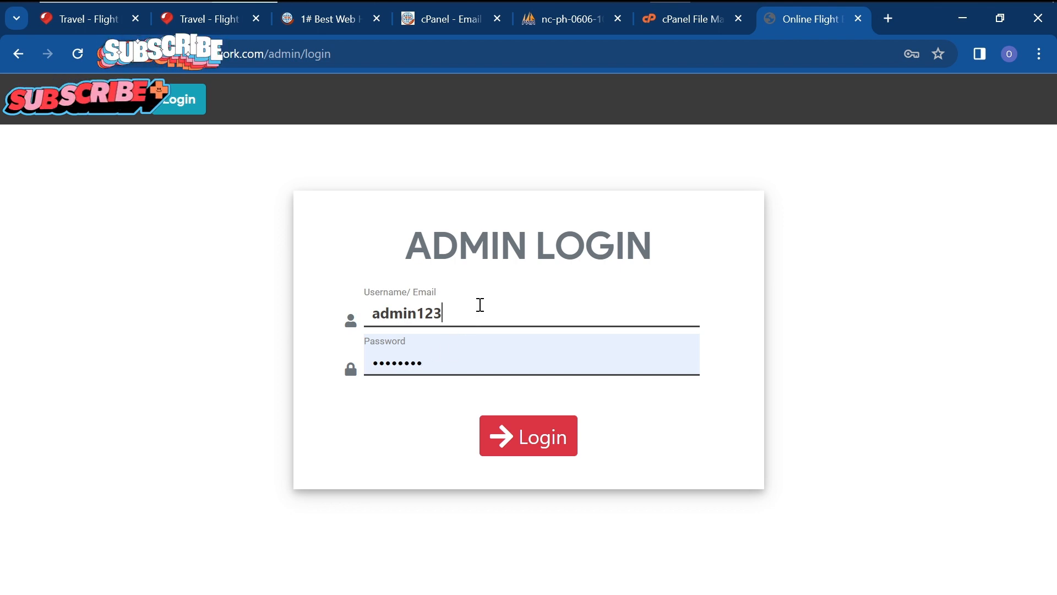
key(BackSpace)
key(BackSpace)
key(BackSpace)
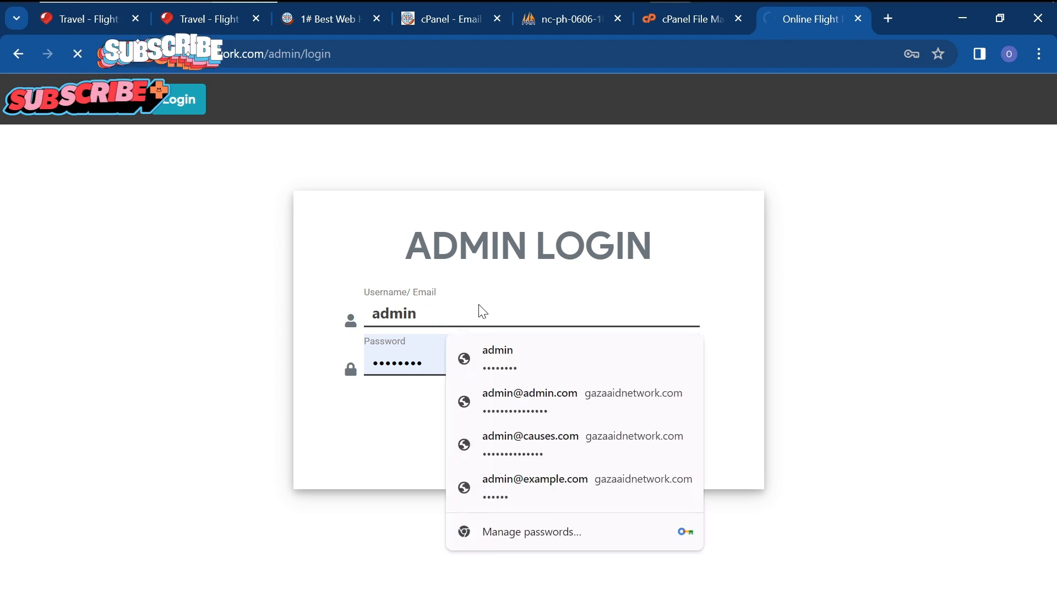
key(Return)
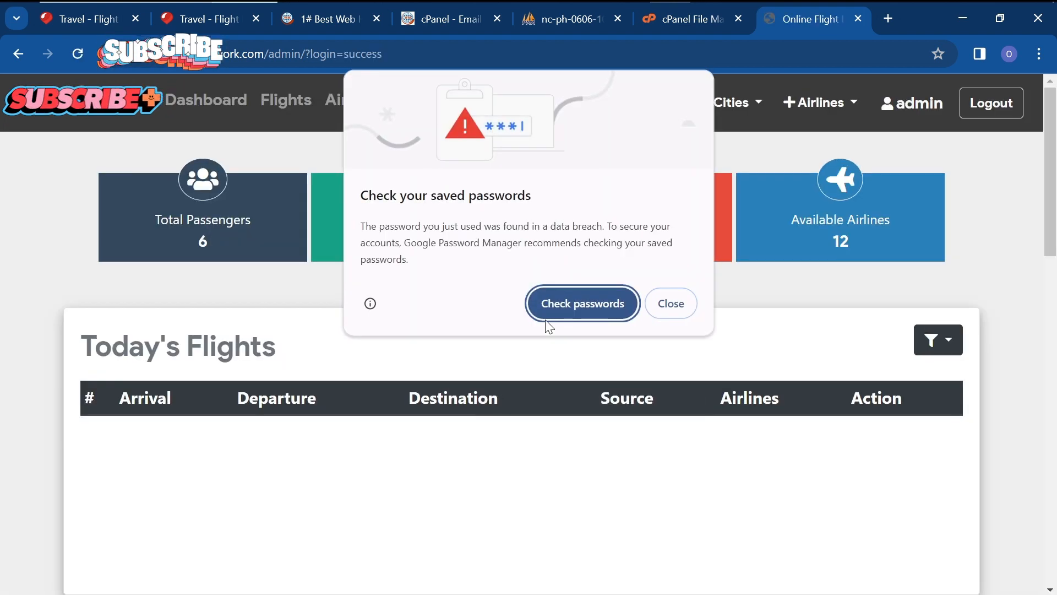
click(687, 306)
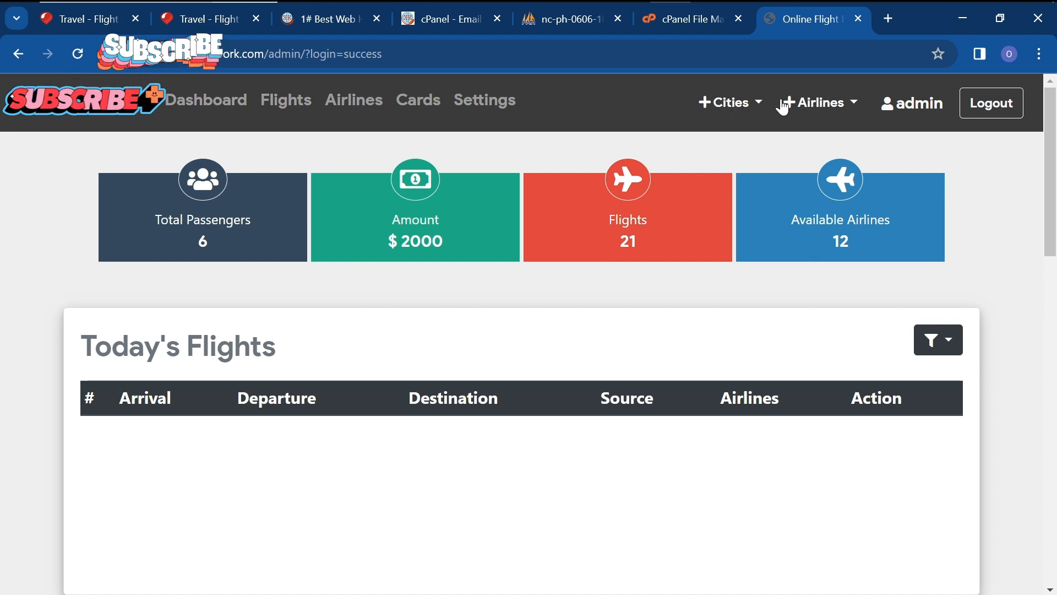
Add Lagos as a new city and acknowledge the 'City Added!' alert.
click(710, 108)
click(736, 150)
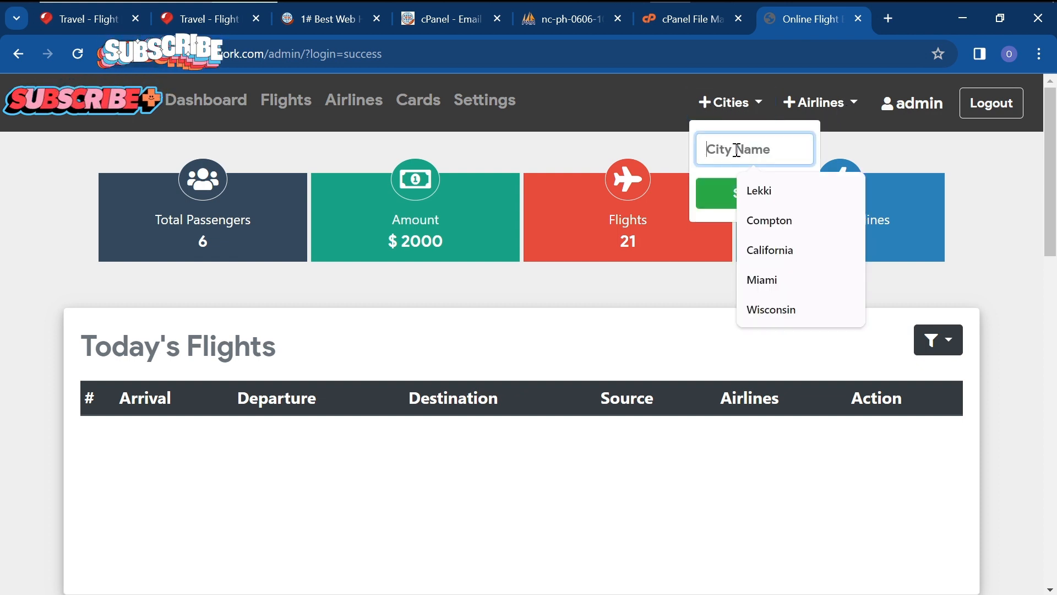
text(Lagos)
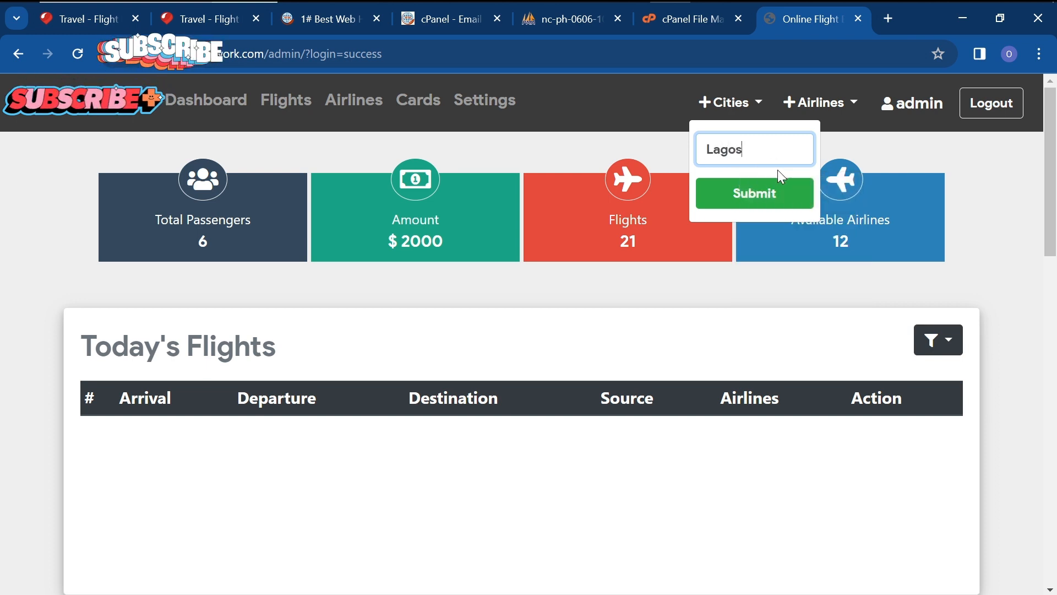
click(779, 199)
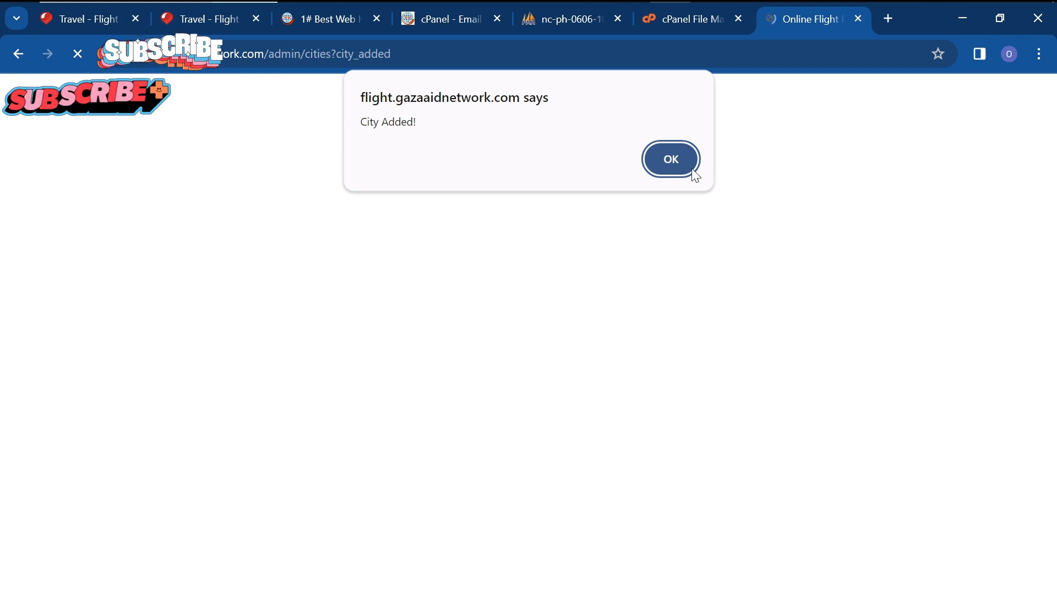
click(679, 160)
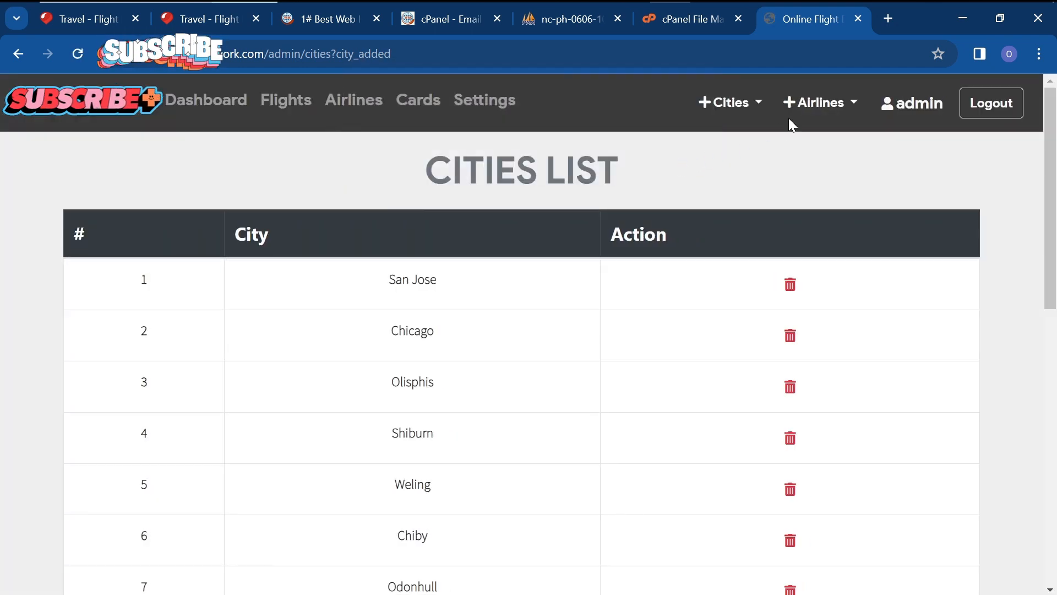
Add the airline Muritalamuhamed Airport with 50 total seats.
click(818, 104)
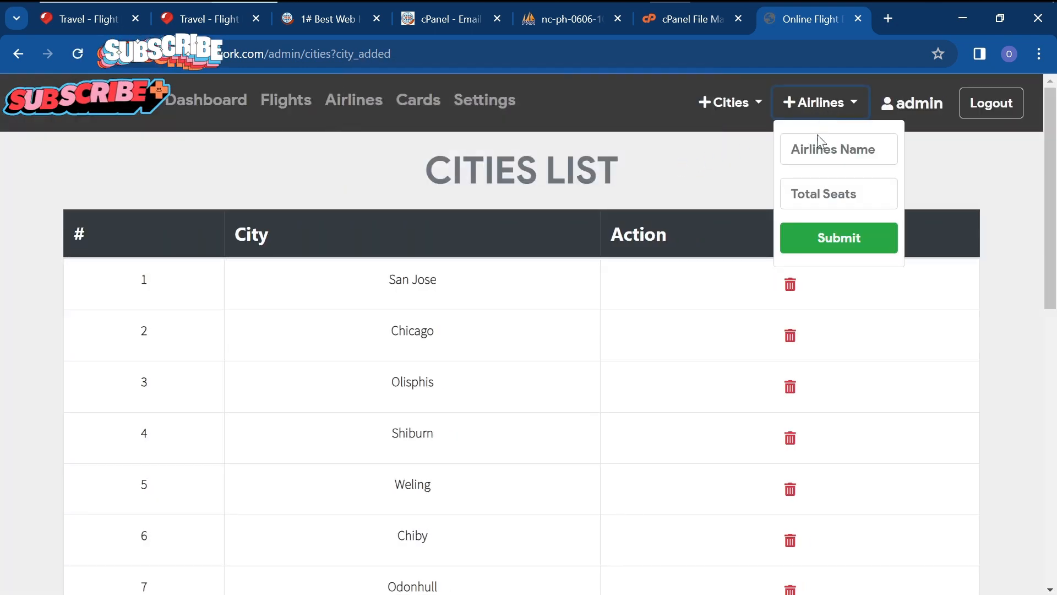
click(820, 149)
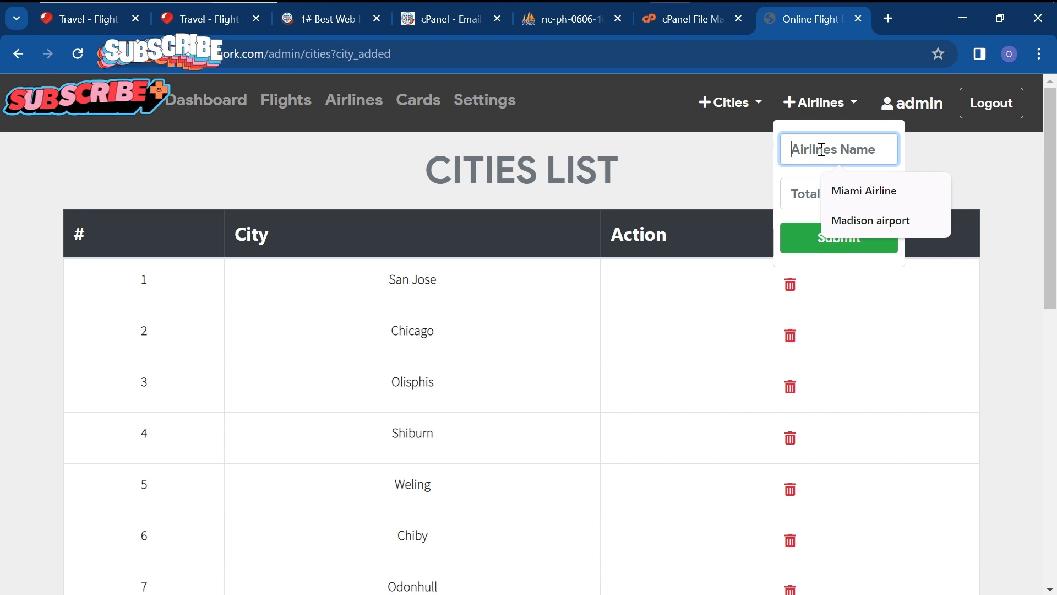
text(Muritalamu)
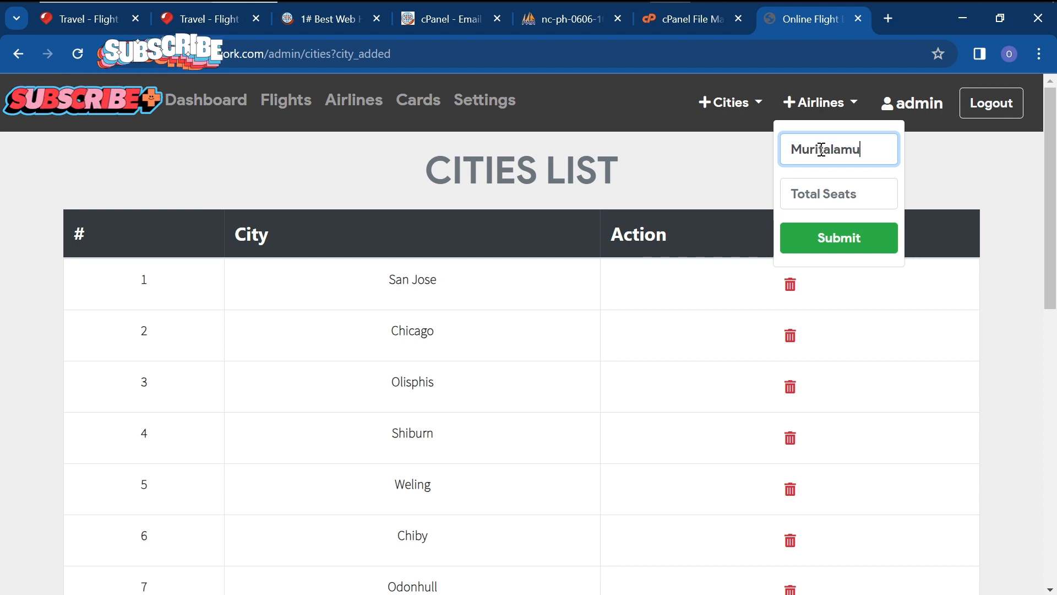
text(ham)
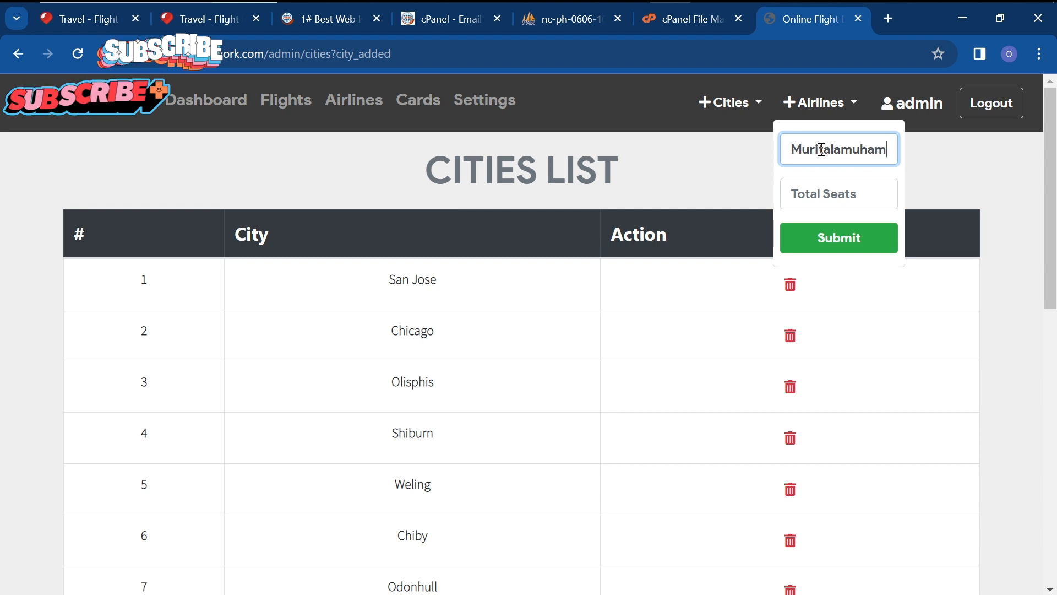
text(ed)
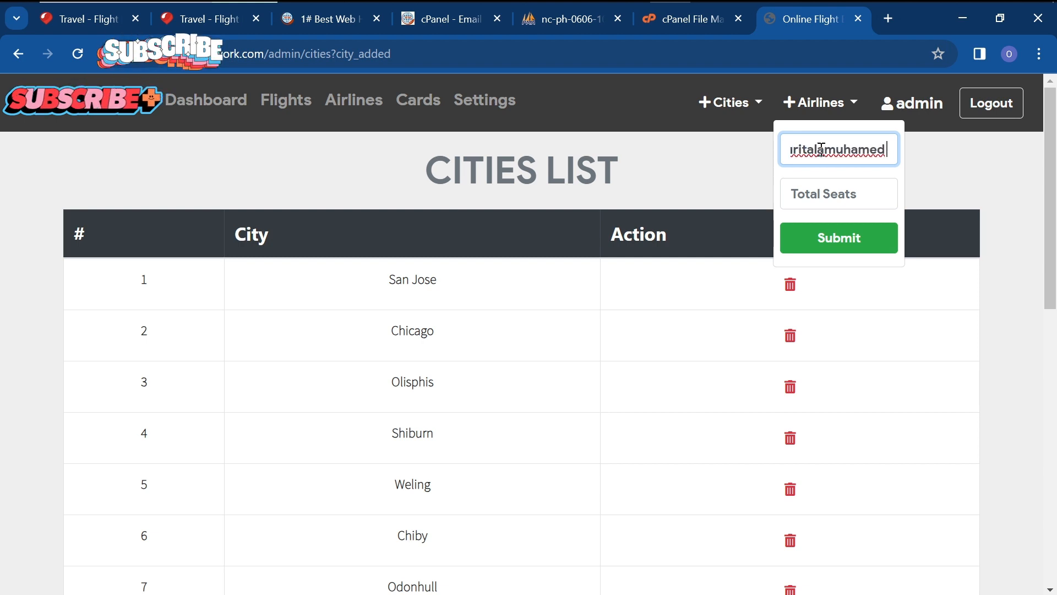
text( Air)
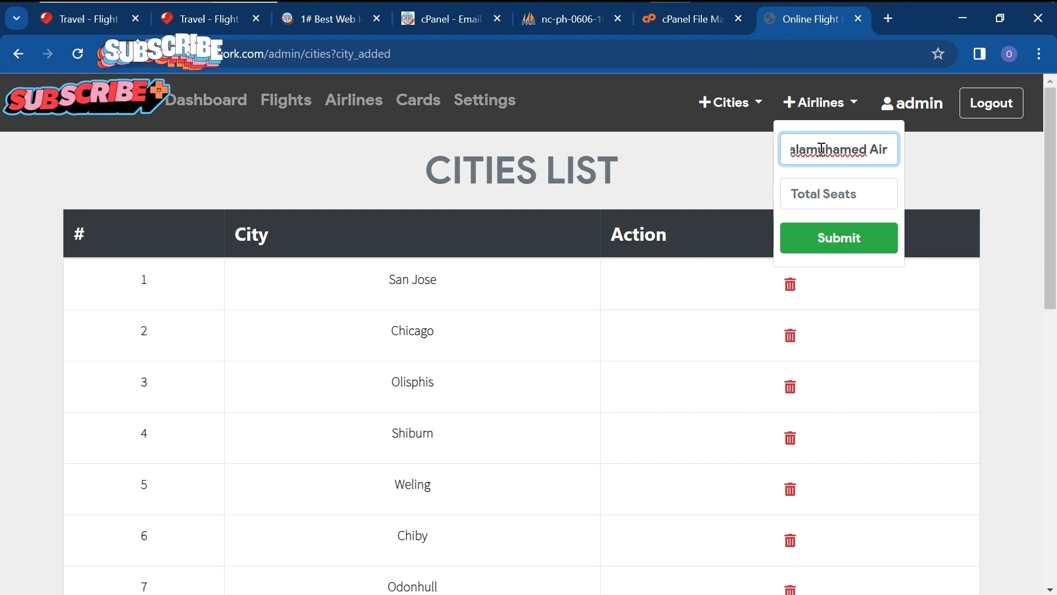
text(port)
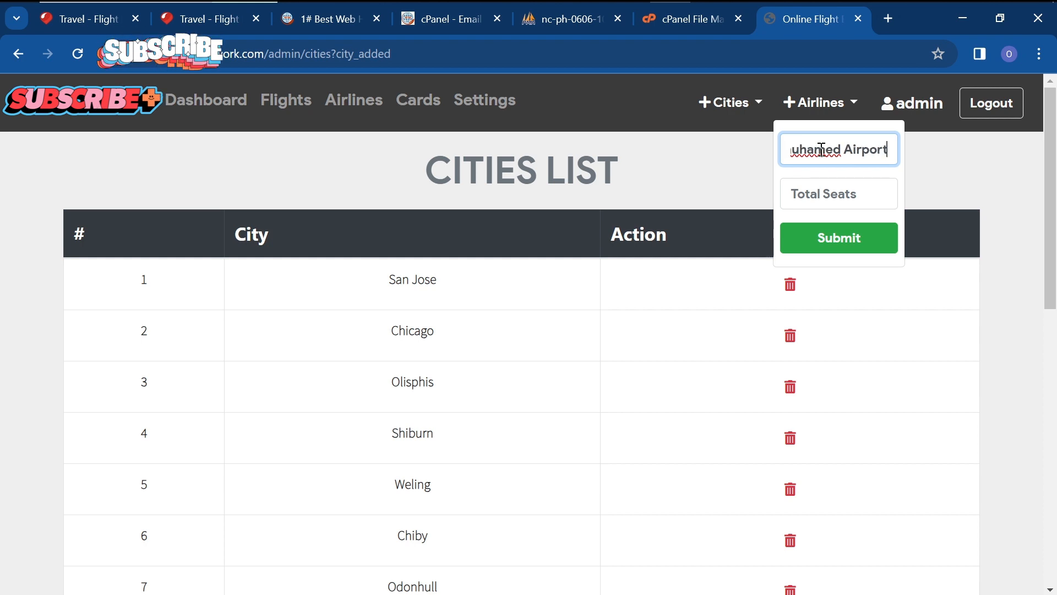
click(818, 191)
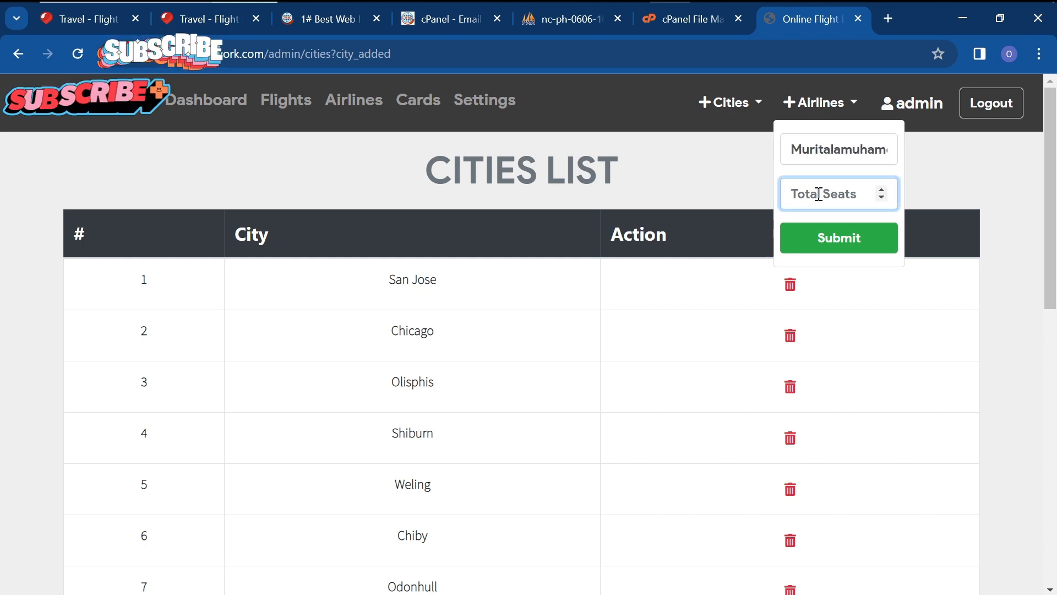
text(50)
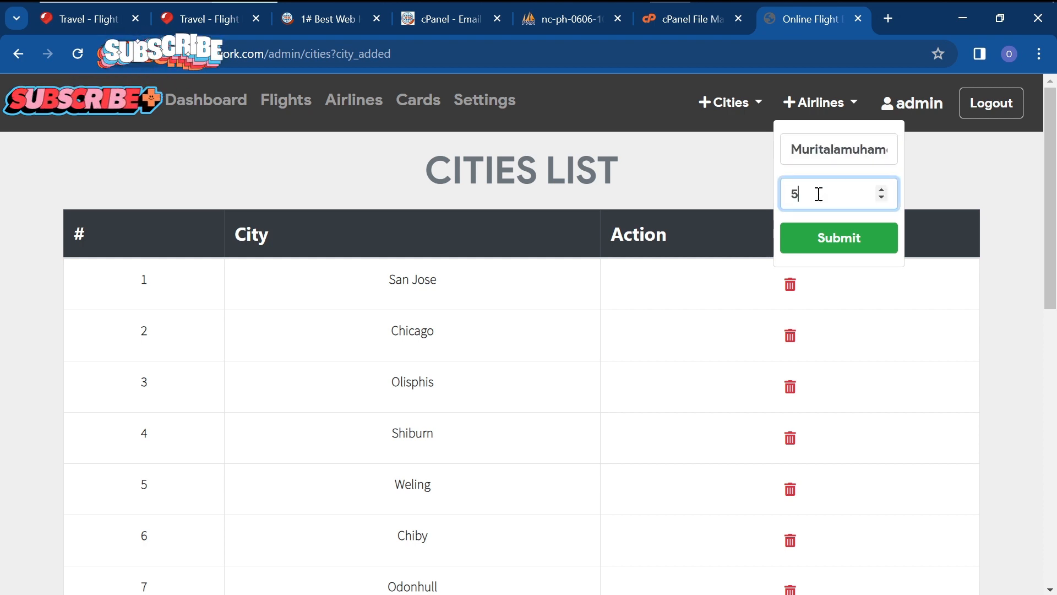
click(825, 240)
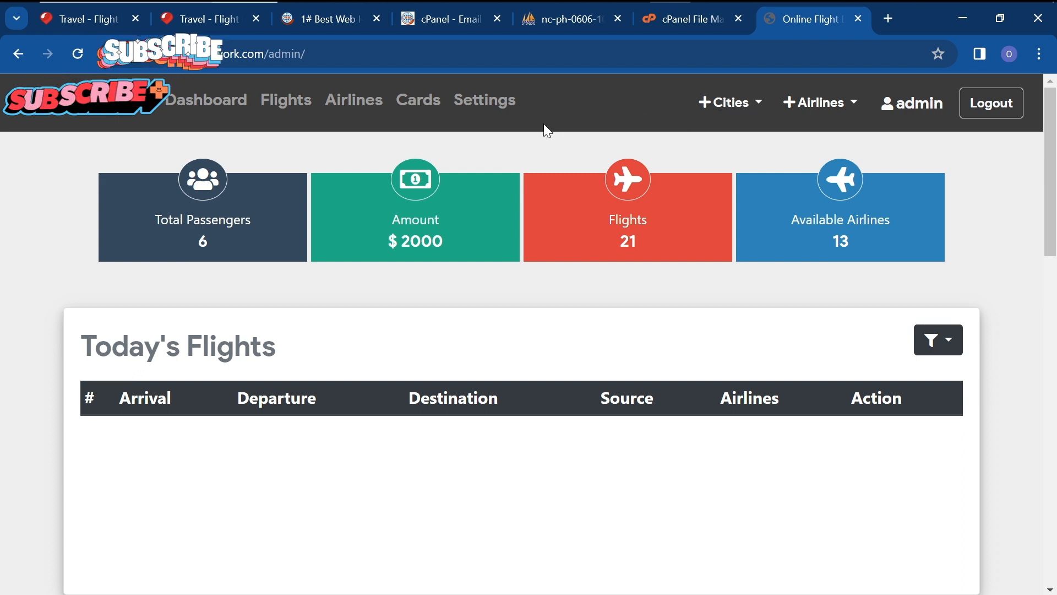
Start a new flight with departure and arrival dates both 03/07/2024.
click(278, 107)
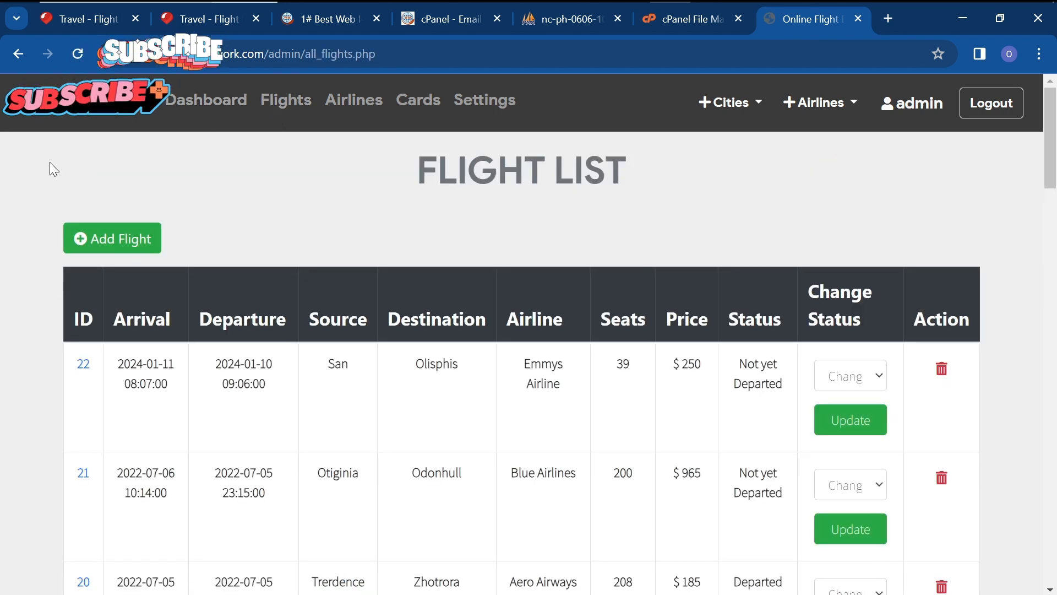
click(81, 243)
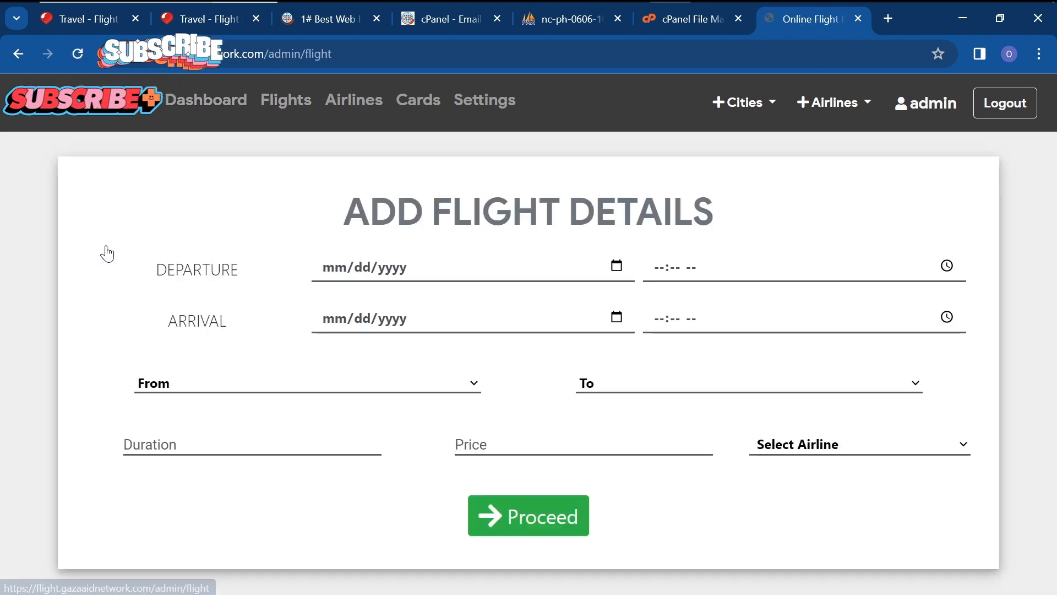
click(336, 278)
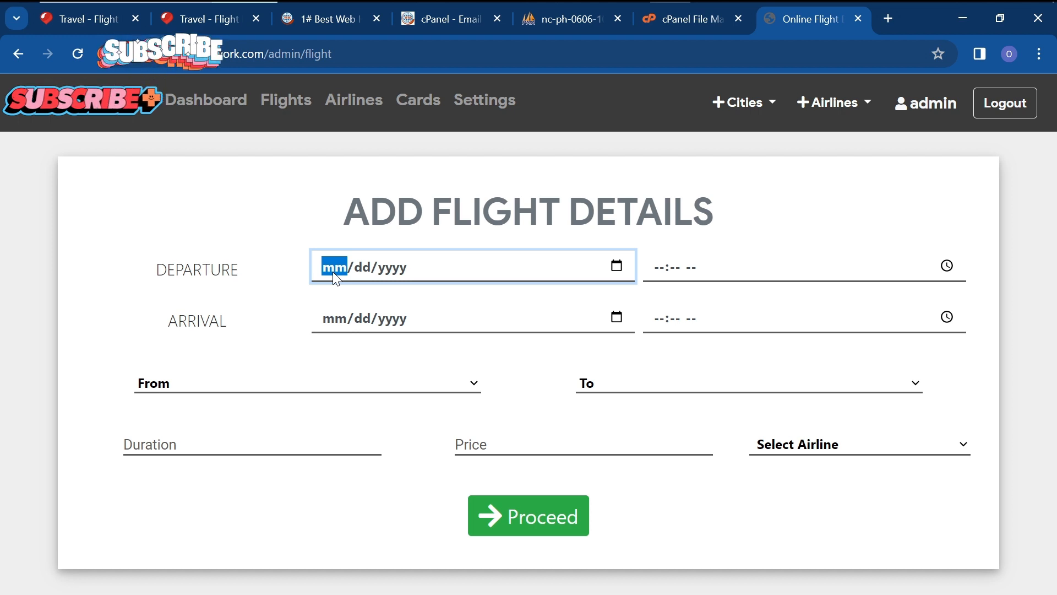
text(03/)
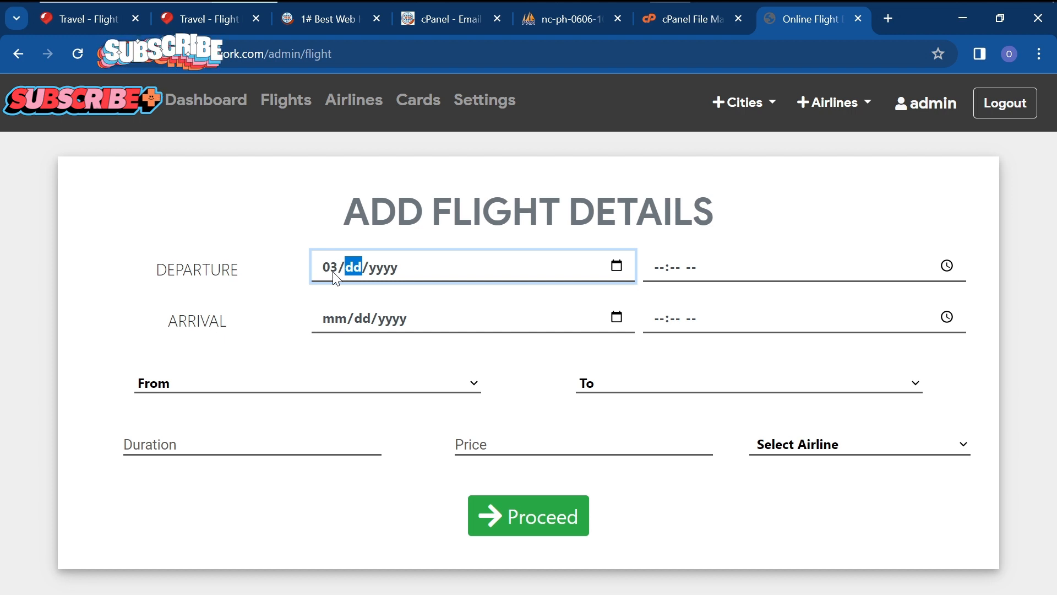
text(07/)
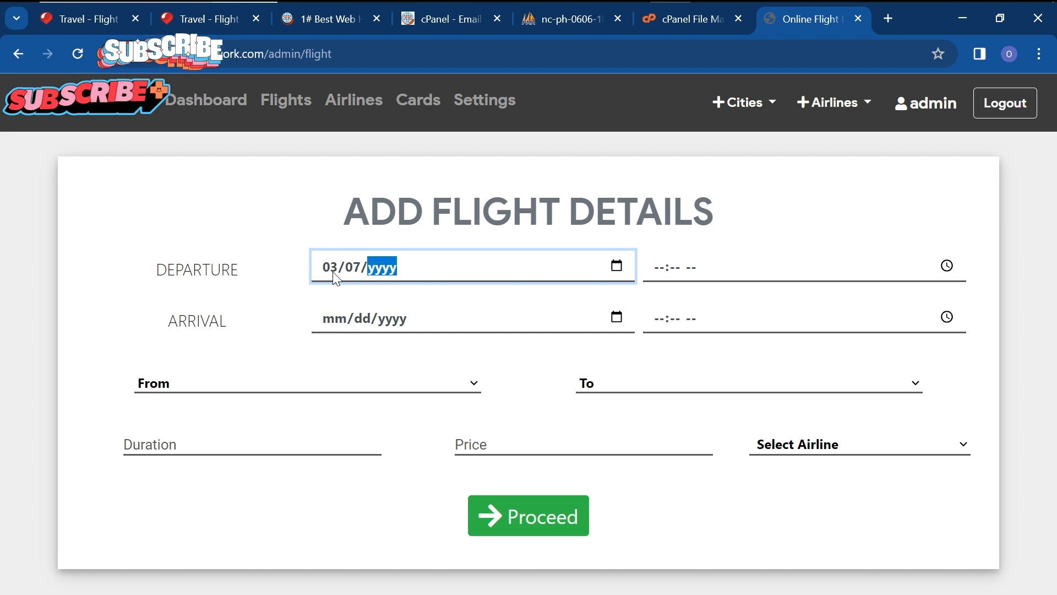
text(2024)
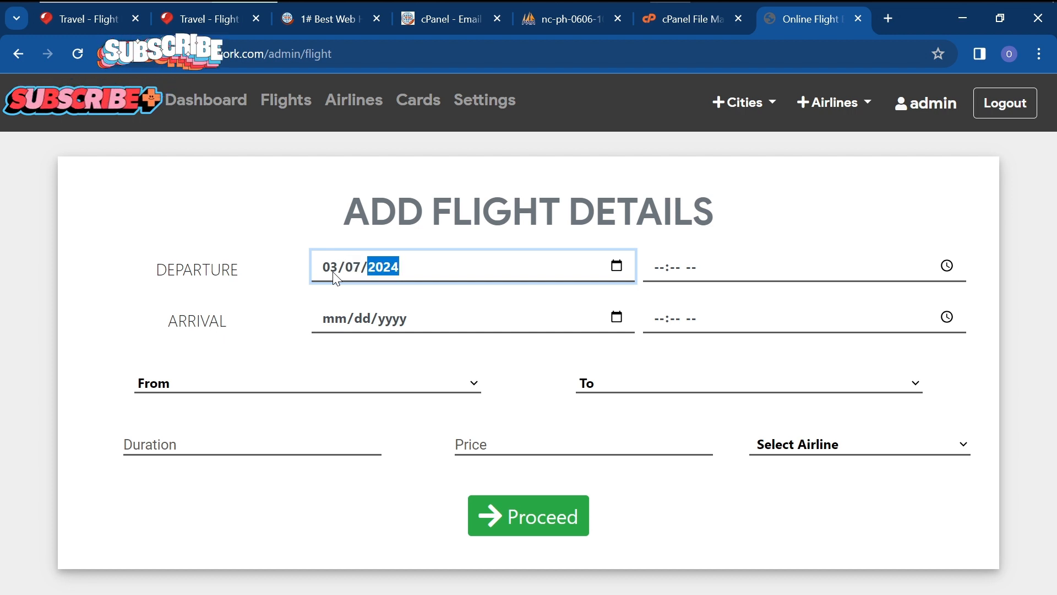
click(339, 318)
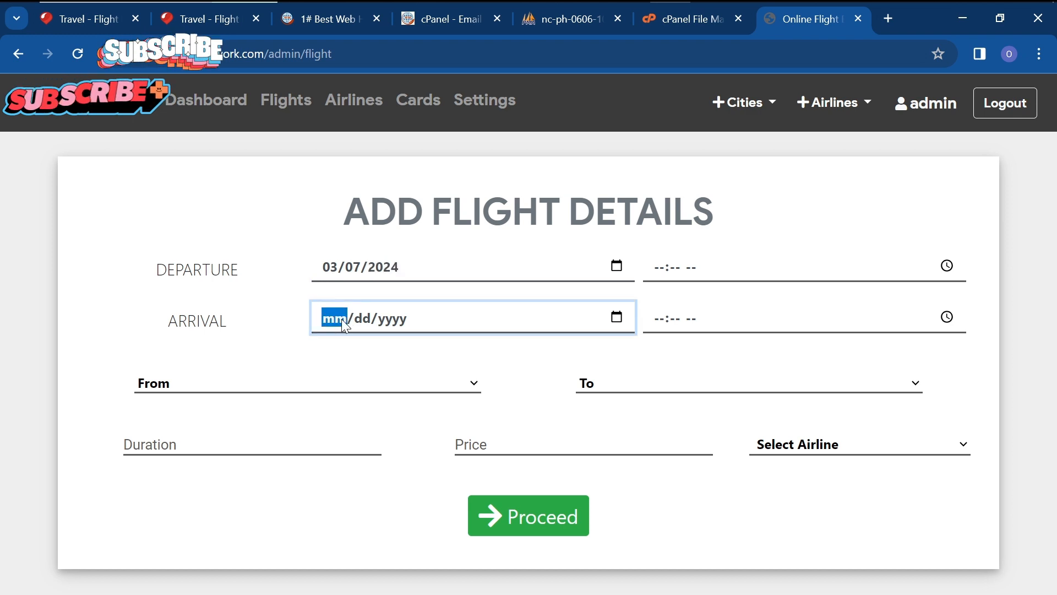
text(03/dd/yyyy)
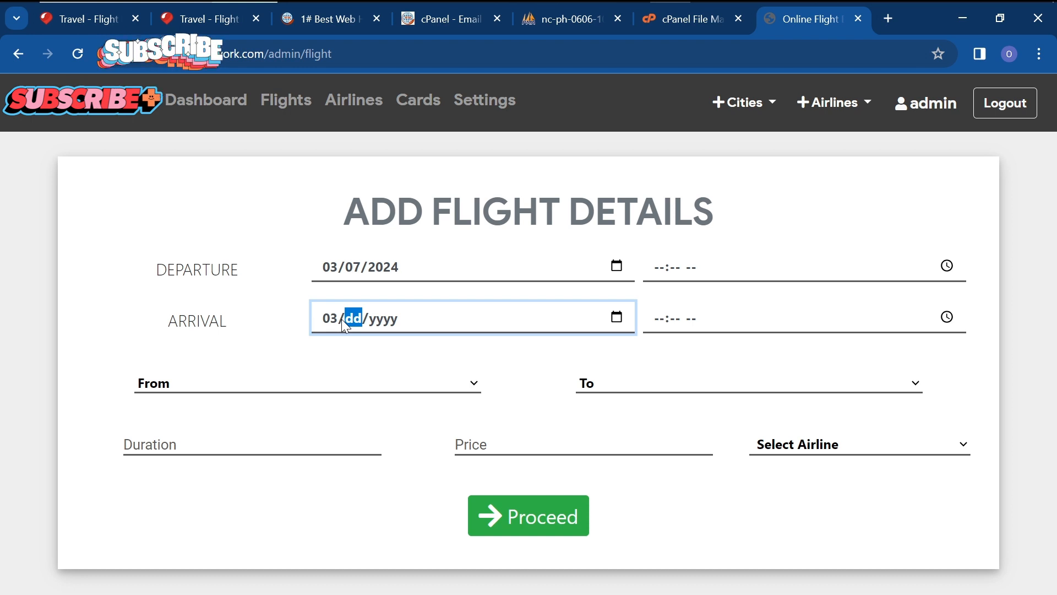
text(07/2024)
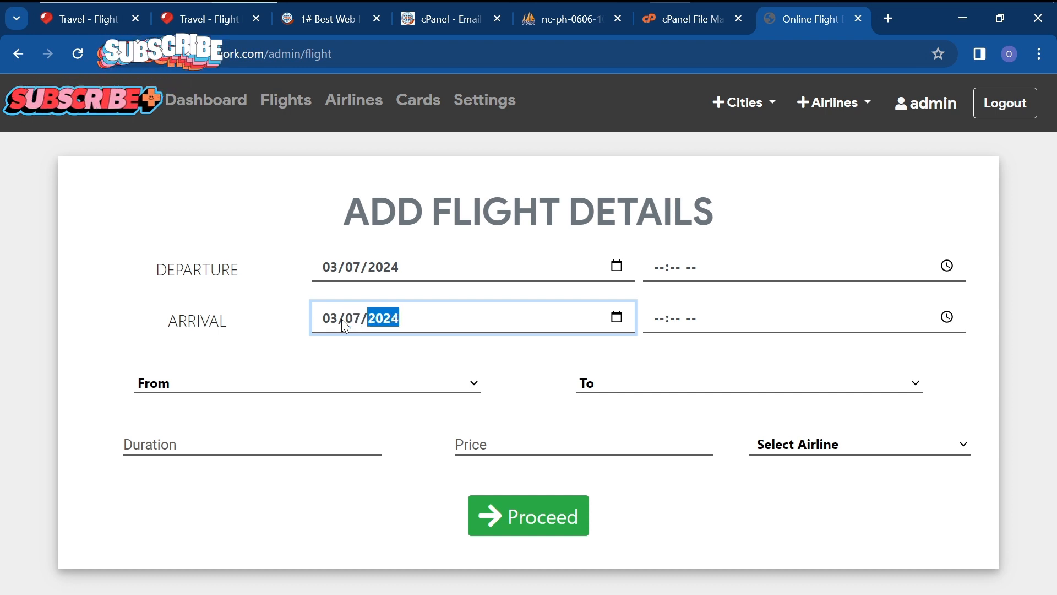
Set the departure time to 08:00 AM and arrival time to 08:00 PM.
click(660, 268)
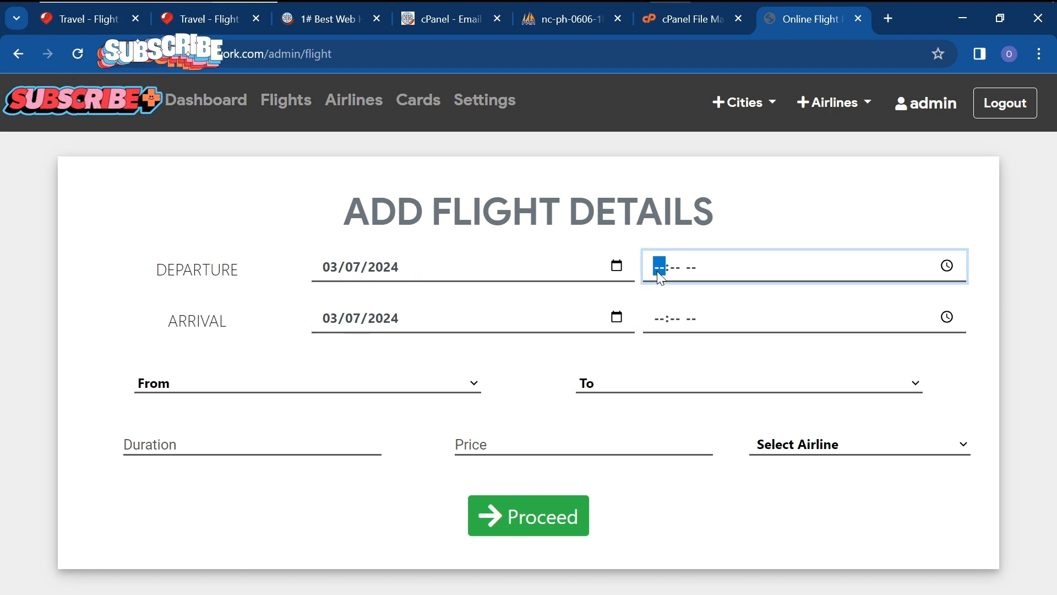
text(08:-- --)
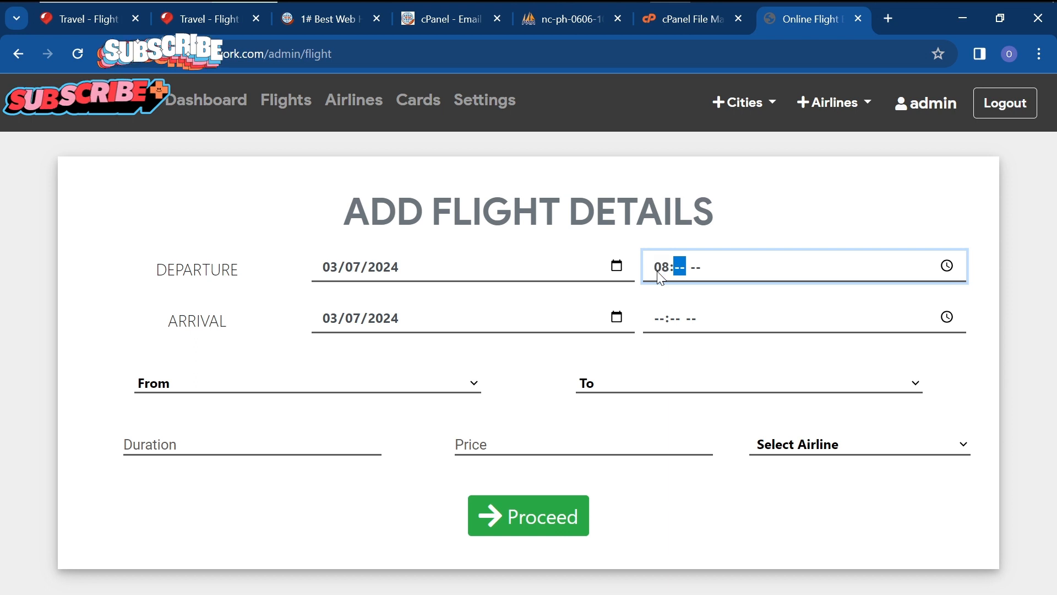
text(00)
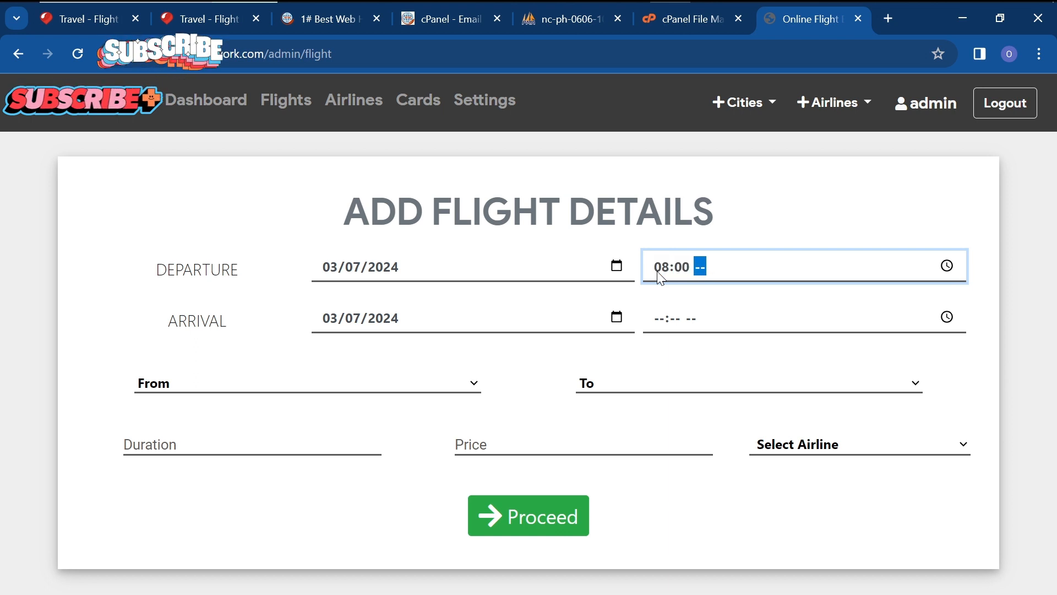
text(a)
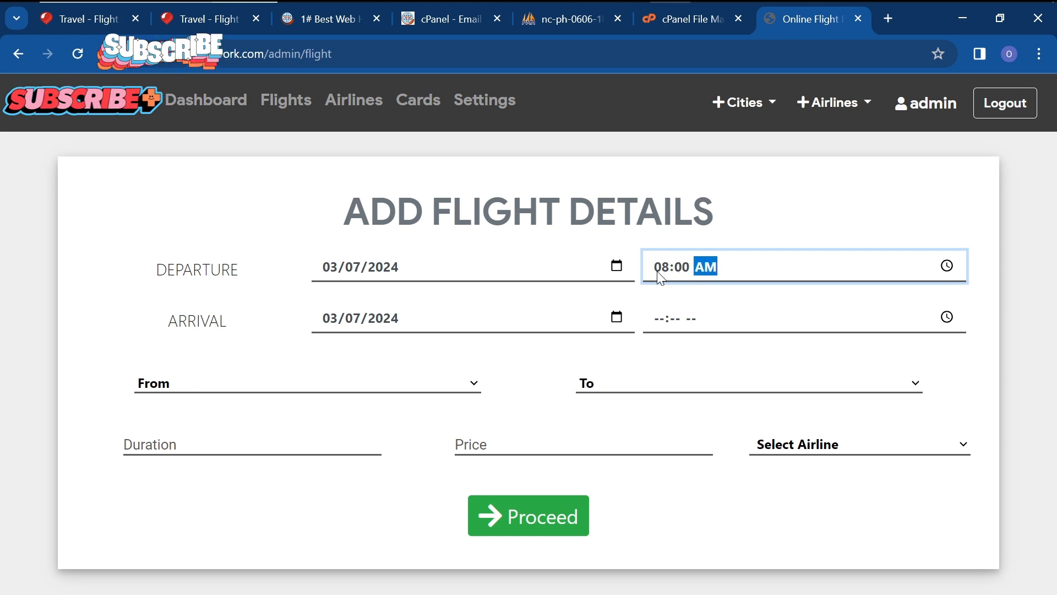
click(660, 317)
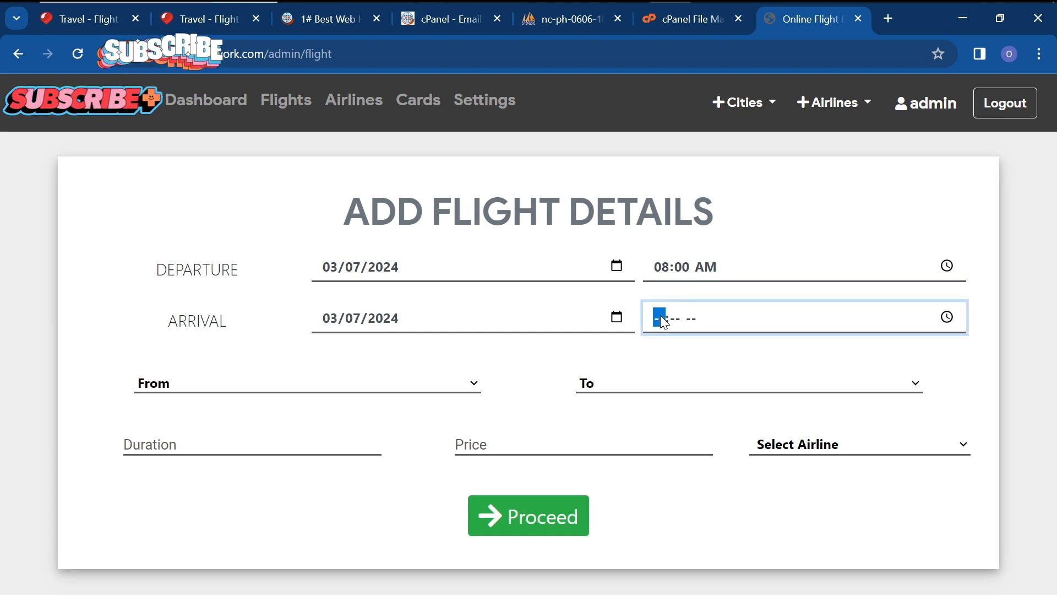
text(08:-- --)
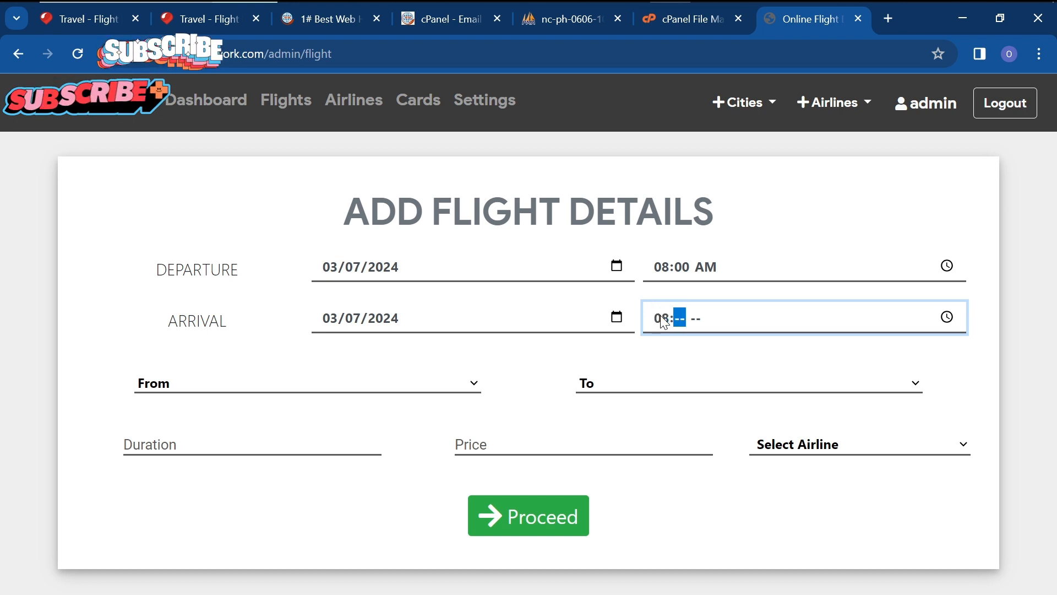
text(00)
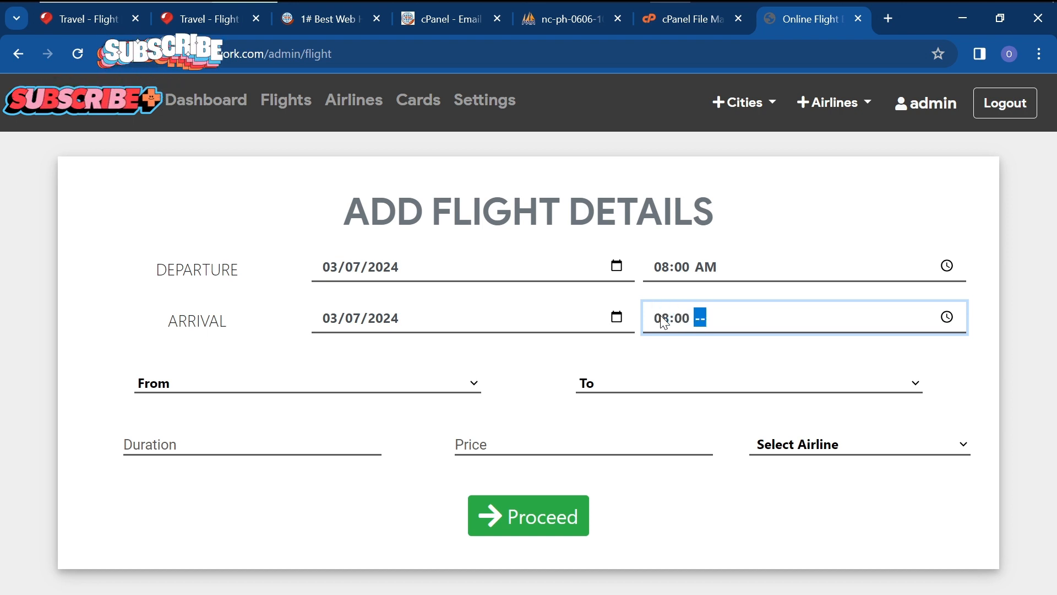
text(p)
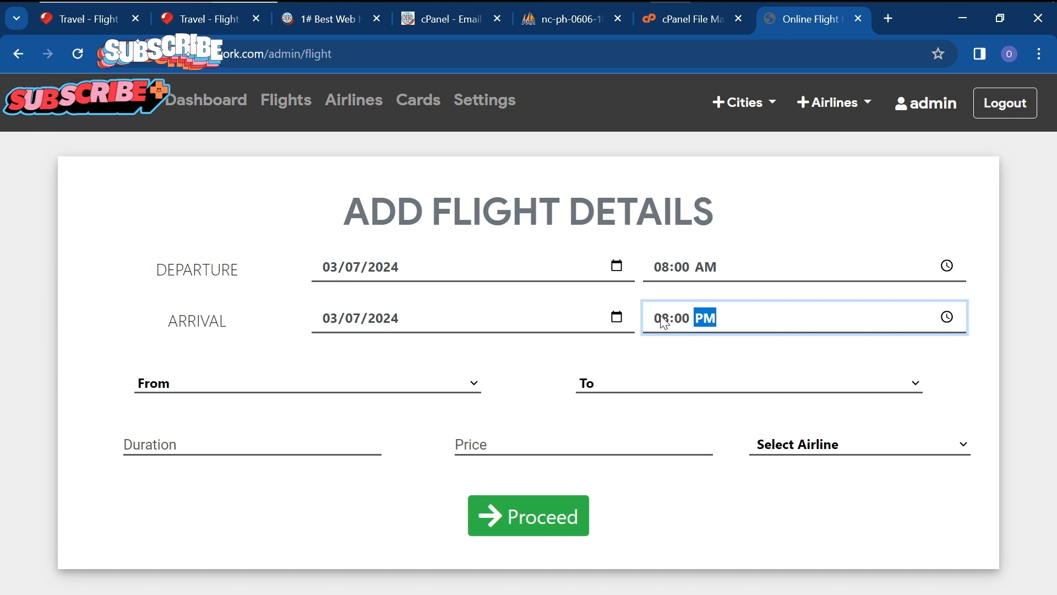
Set the new flight's route from Lagos to Chicago with a 4 Hours duration.
click(444, 379)
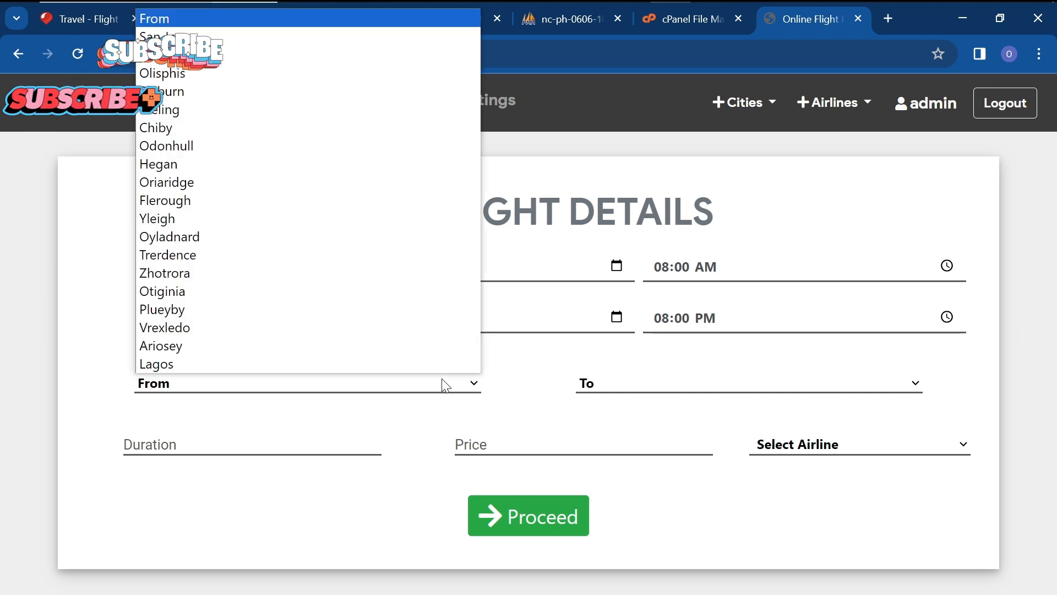
click(403, 365)
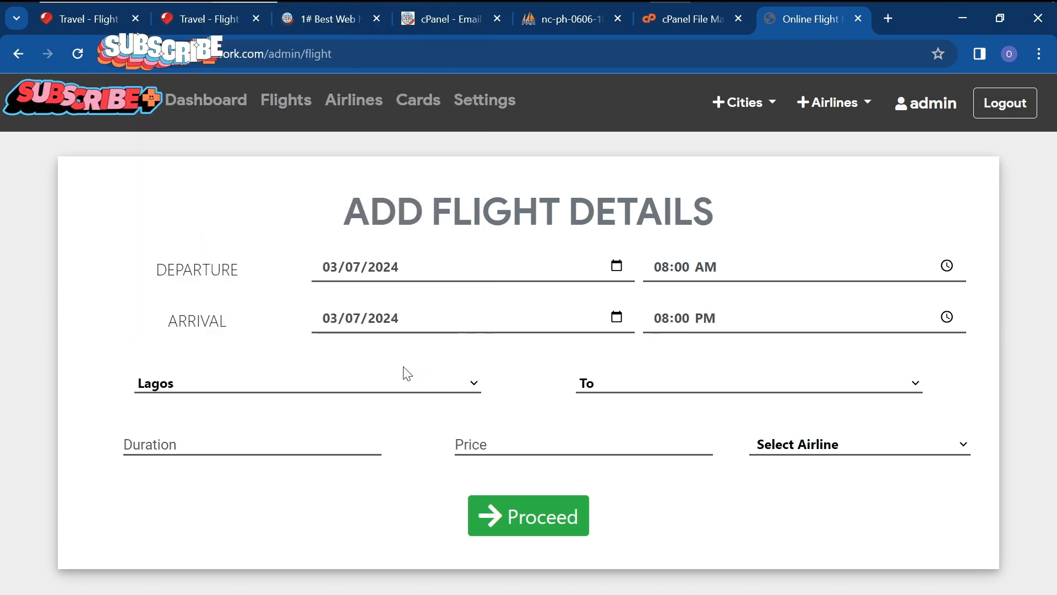
click(620, 387)
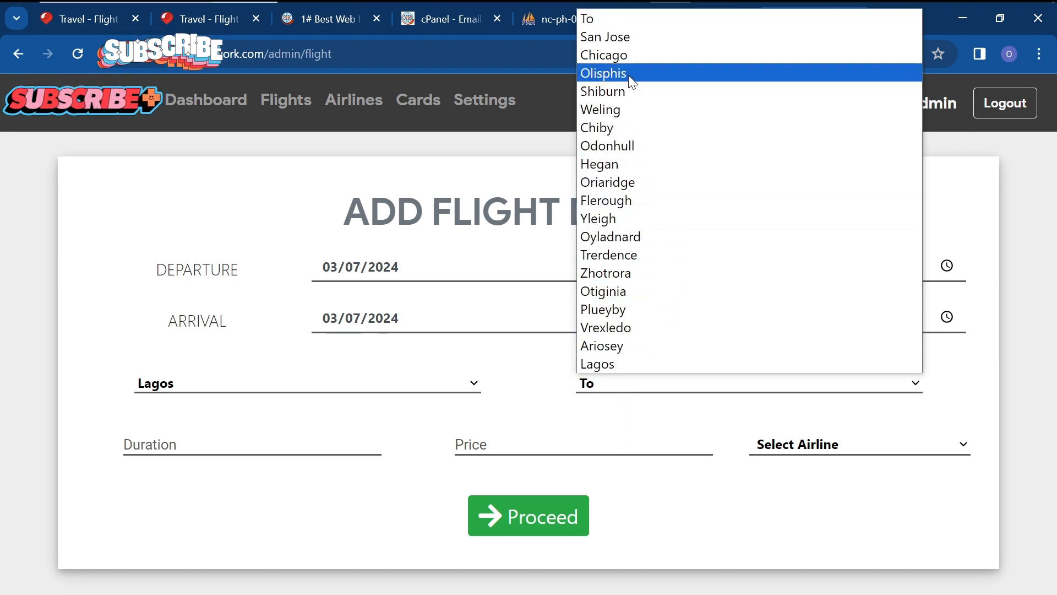
click(636, 58)
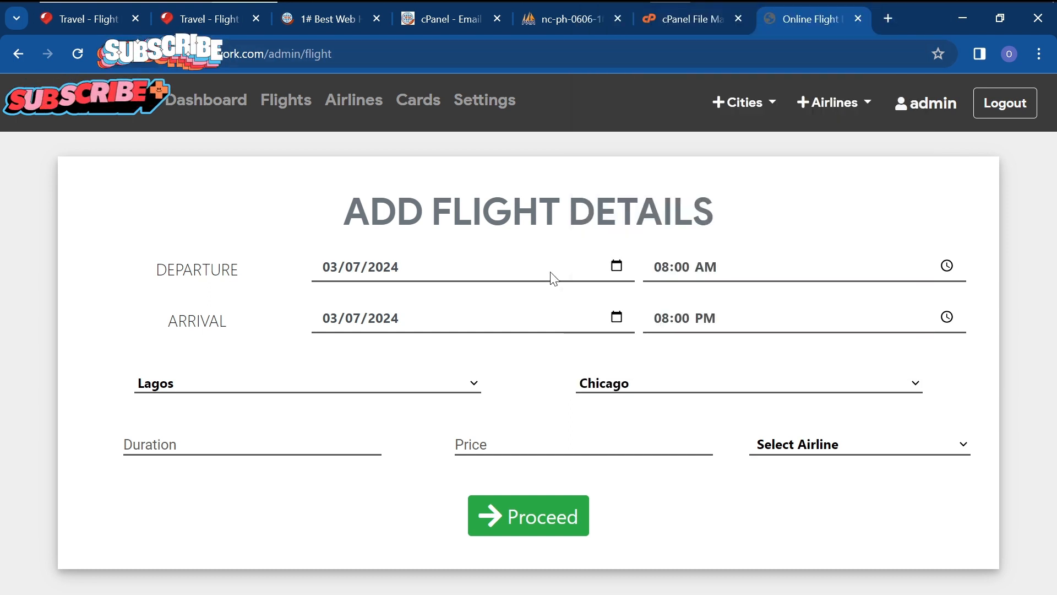
click(251, 438)
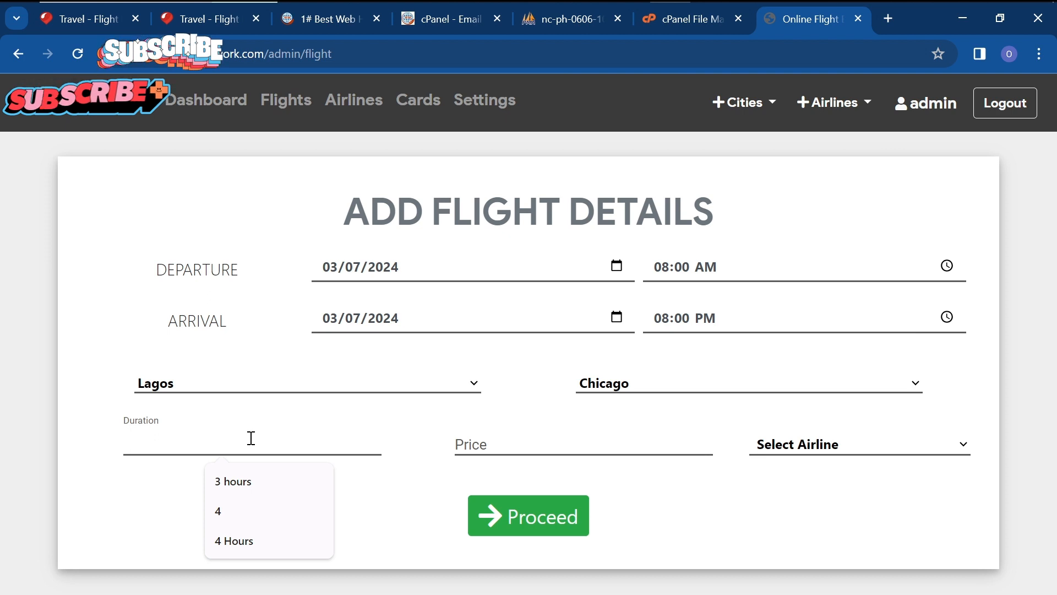
click(241, 542)
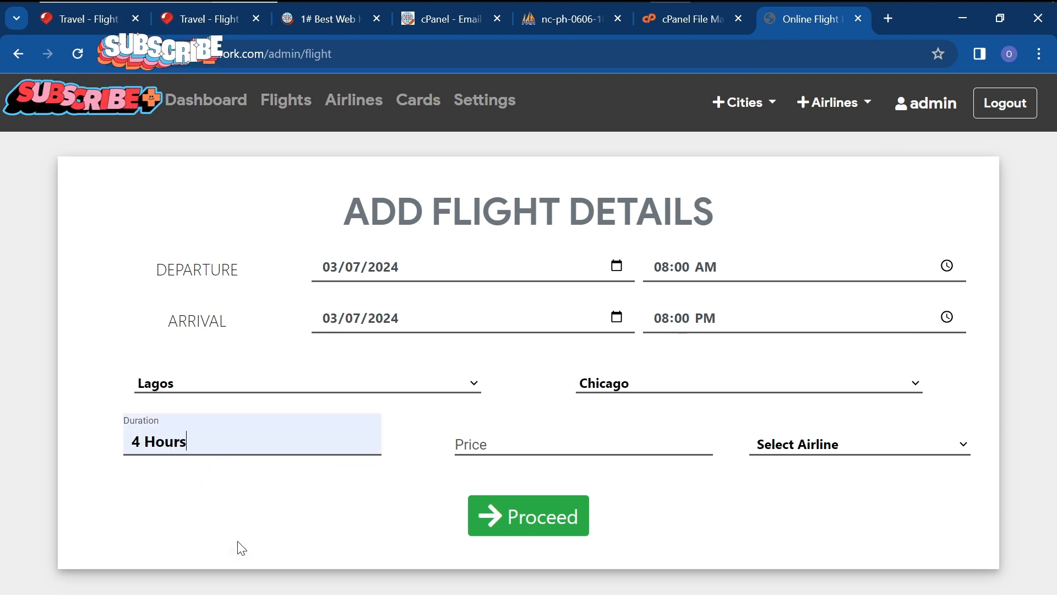
Price the flight at 1000, assign the Muritalamuhamed airline, and save it.
click(503, 446)
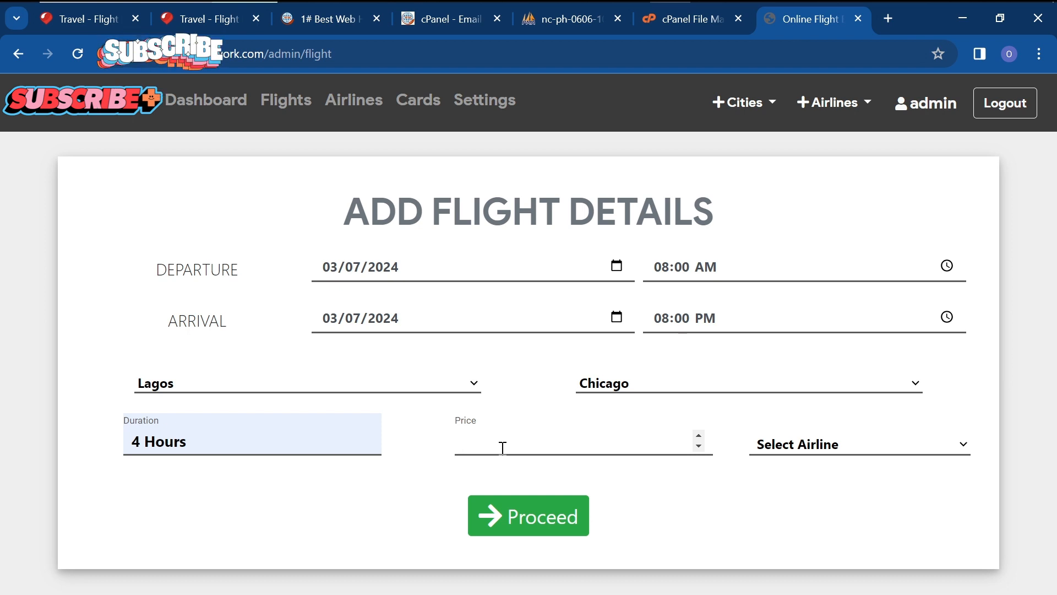
text(1000)
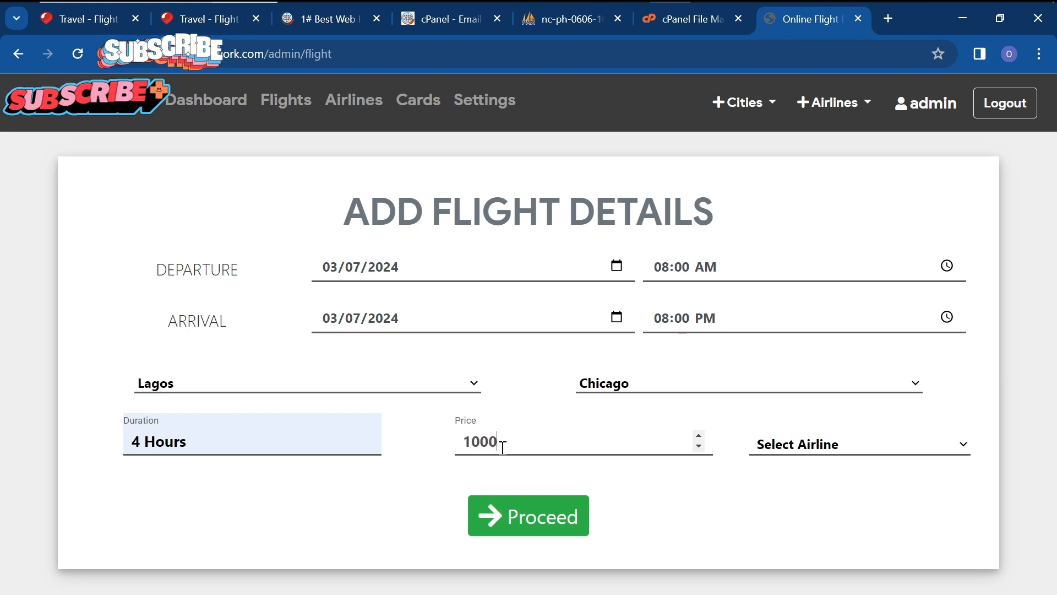
click(805, 447)
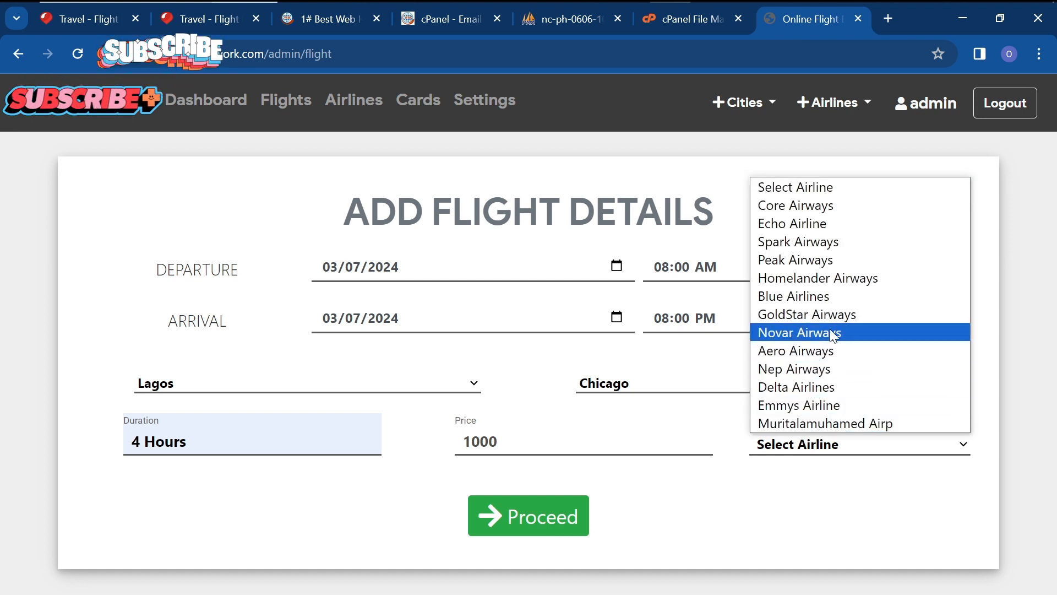
click(866, 421)
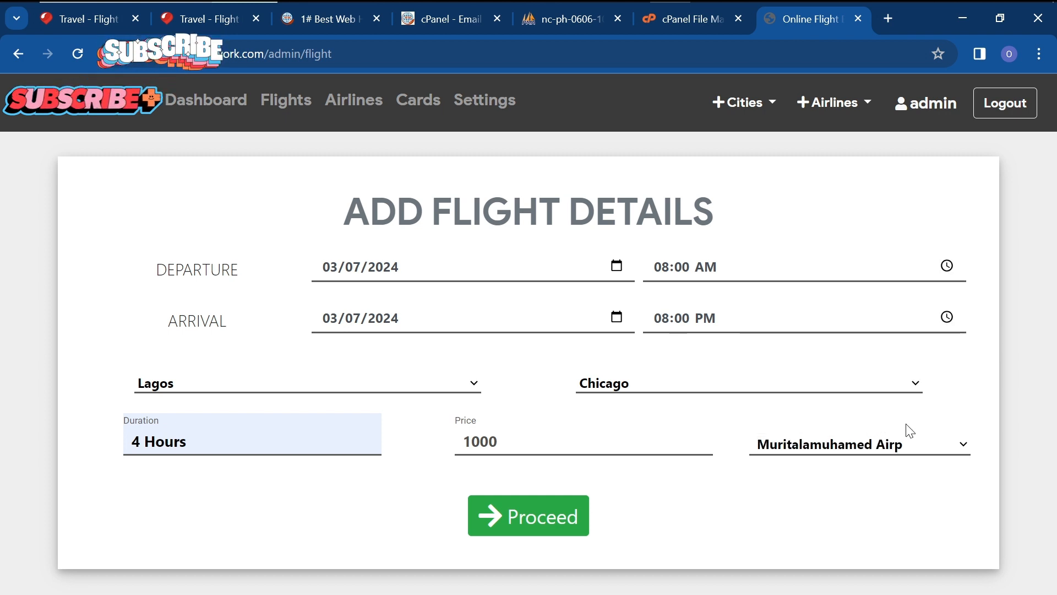
click(542, 521)
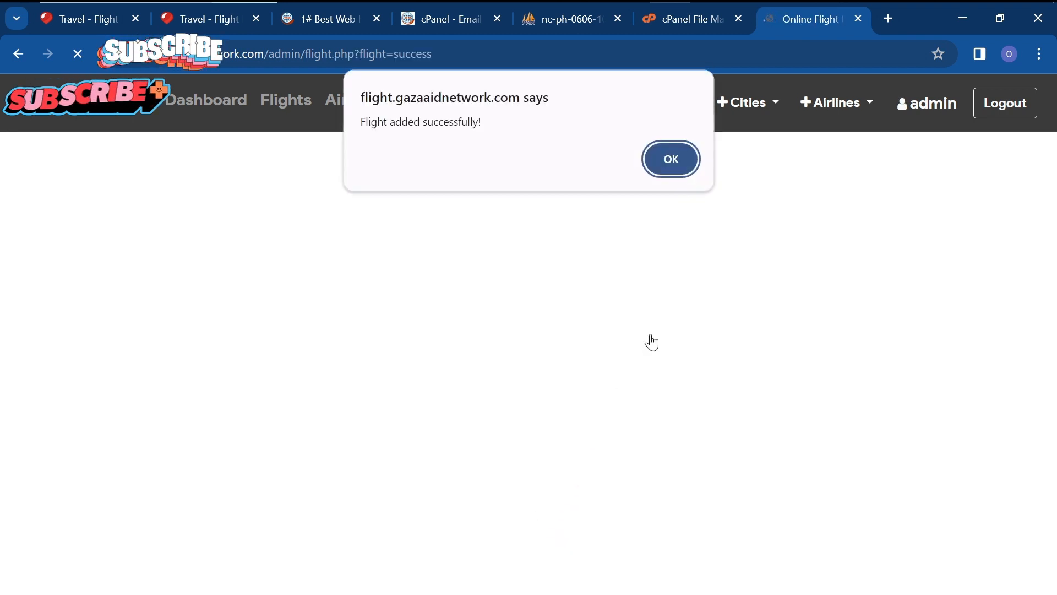
click(670, 159)
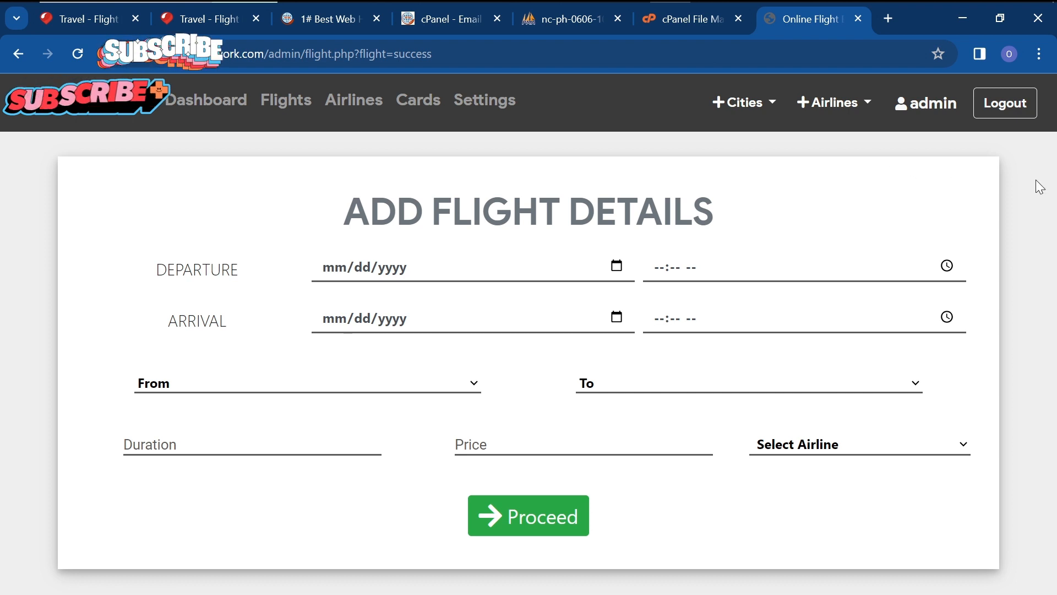
In Site Settings, rename the site from GeoTrip to PNGSFlight.
click(482, 103)
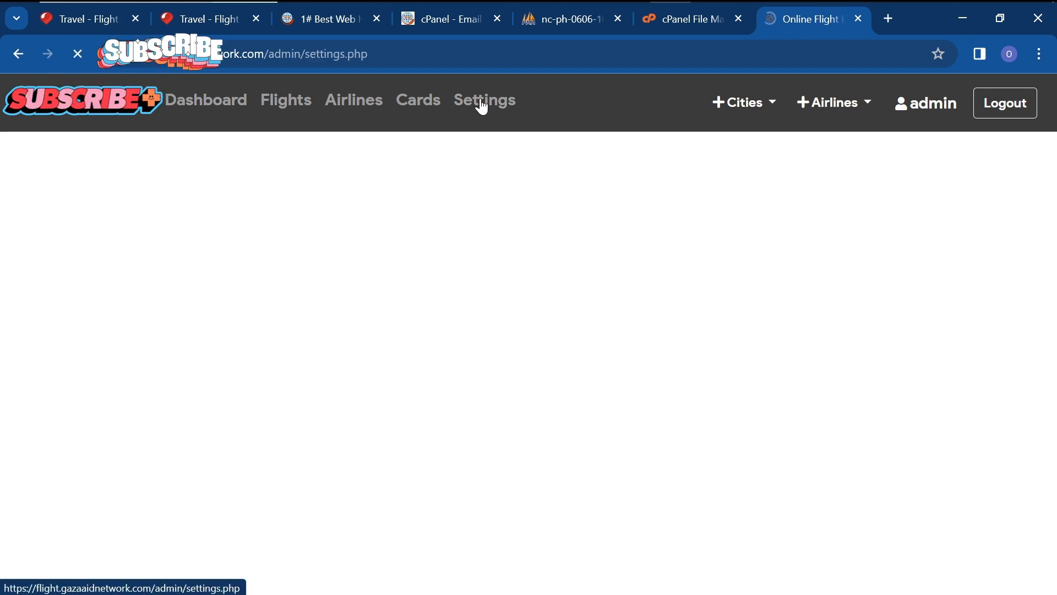
click(184, 295)
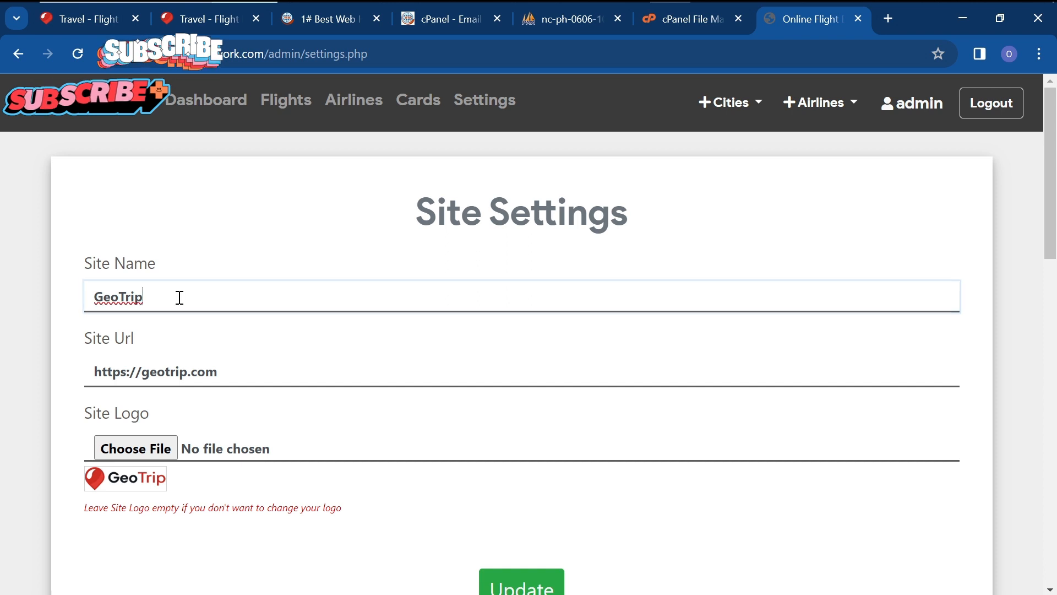
key(BackSpace)
key(BackSpace)
key(BackSpace)
key(BackSpace)
key(BackSpace)
key(BackSpace)
key(BackSpace)
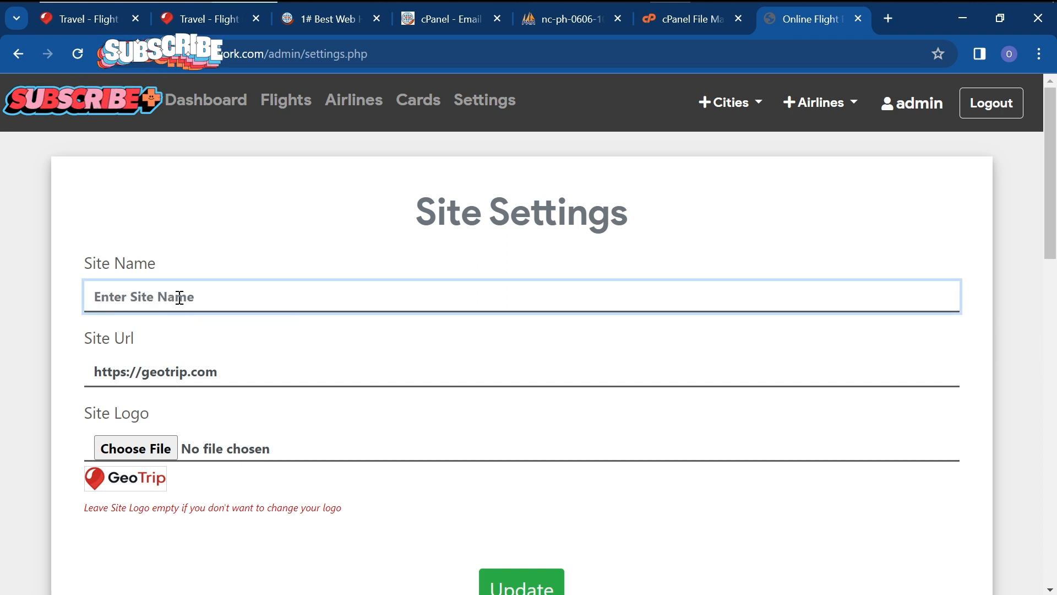
text(PNGSF)
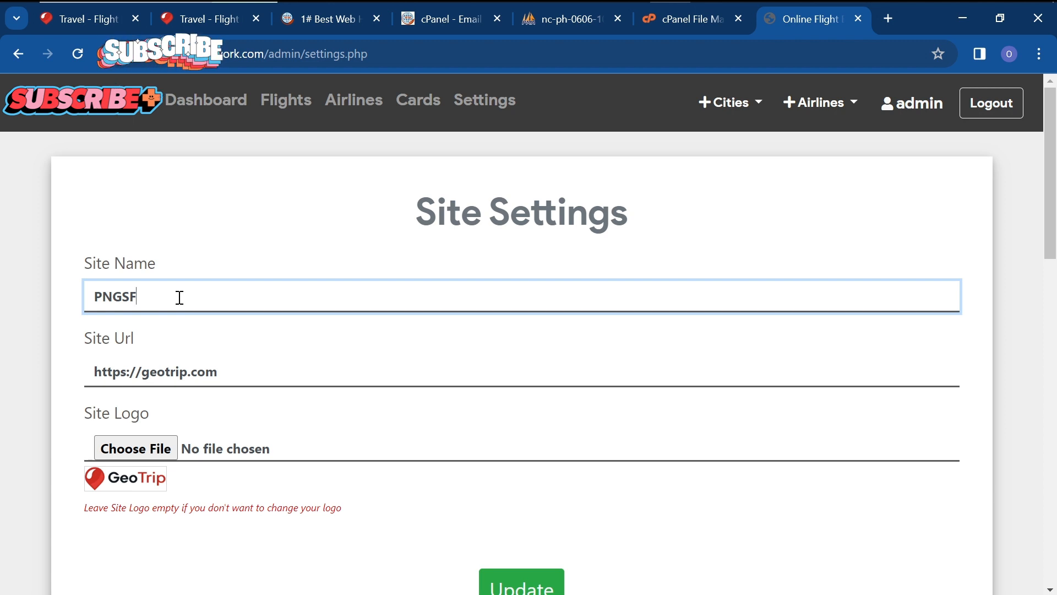
text(li)
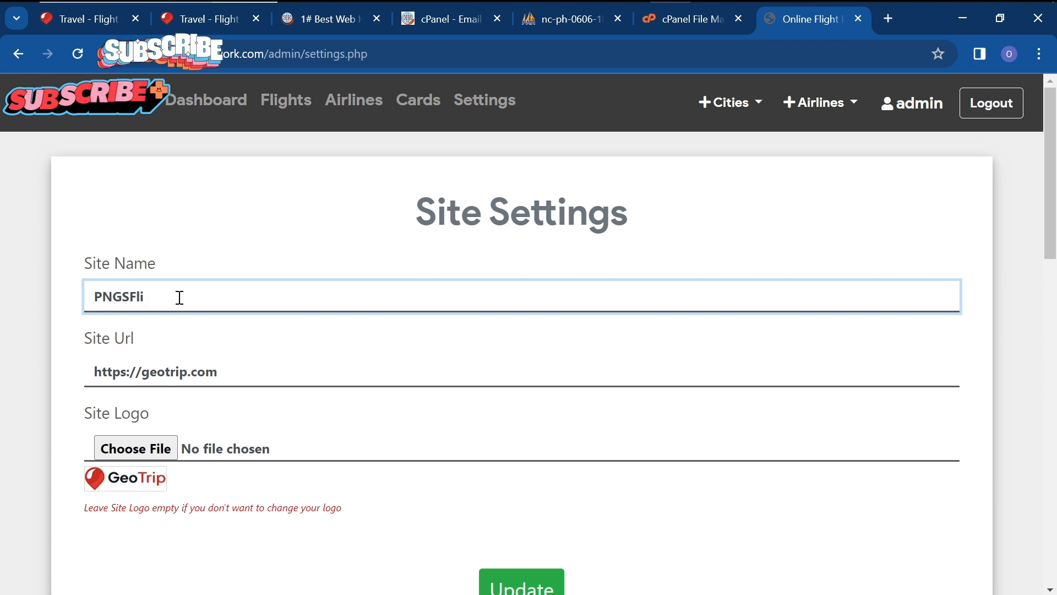
text(ght)
drag(267, 59, 120, 64)
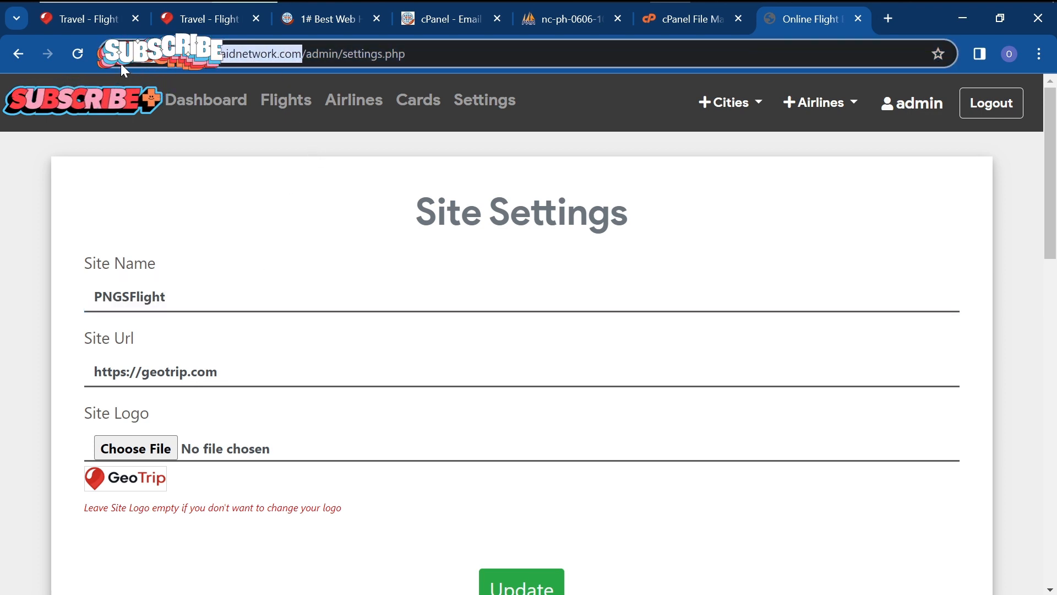
click(248, 371)
key(ctrl+a)
text(https://flight.gazaaidnetwork.com/)
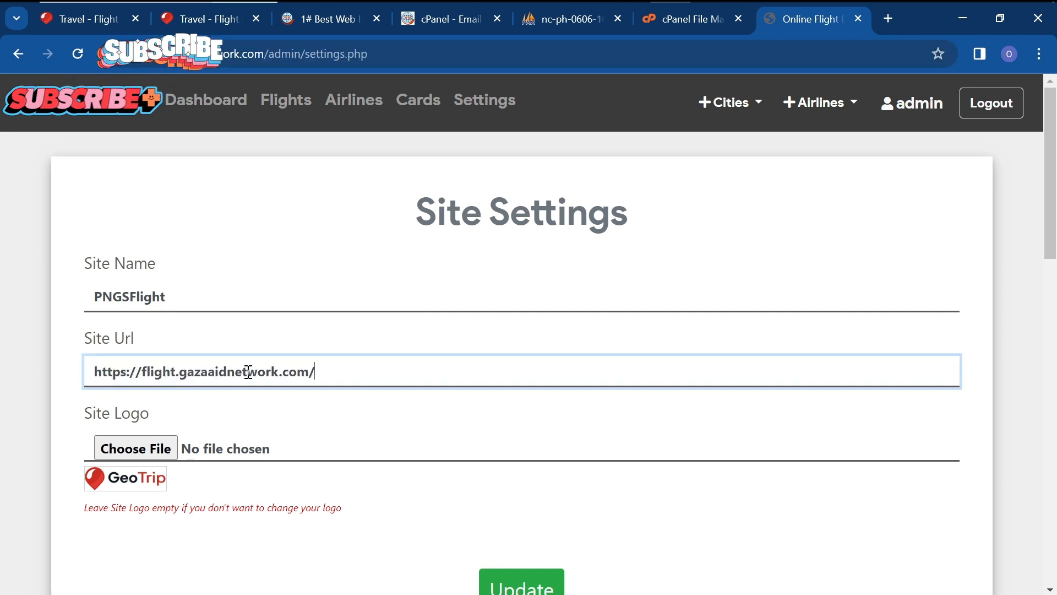
Keep the existing logo without choosing a new file, and save the updated settings.
click(159, 449)
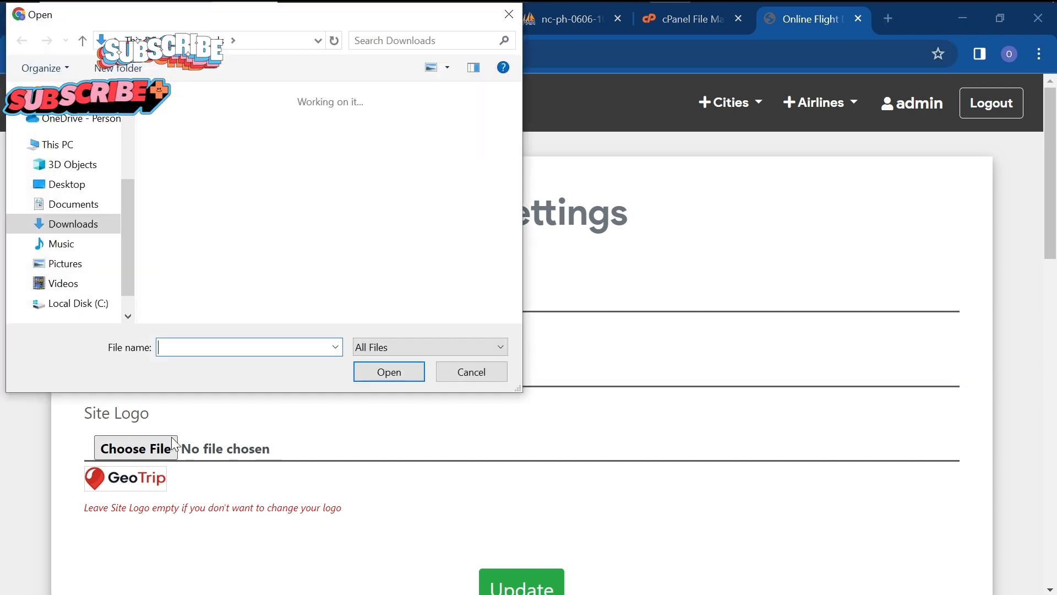
scroll(519, 315, down, 5)
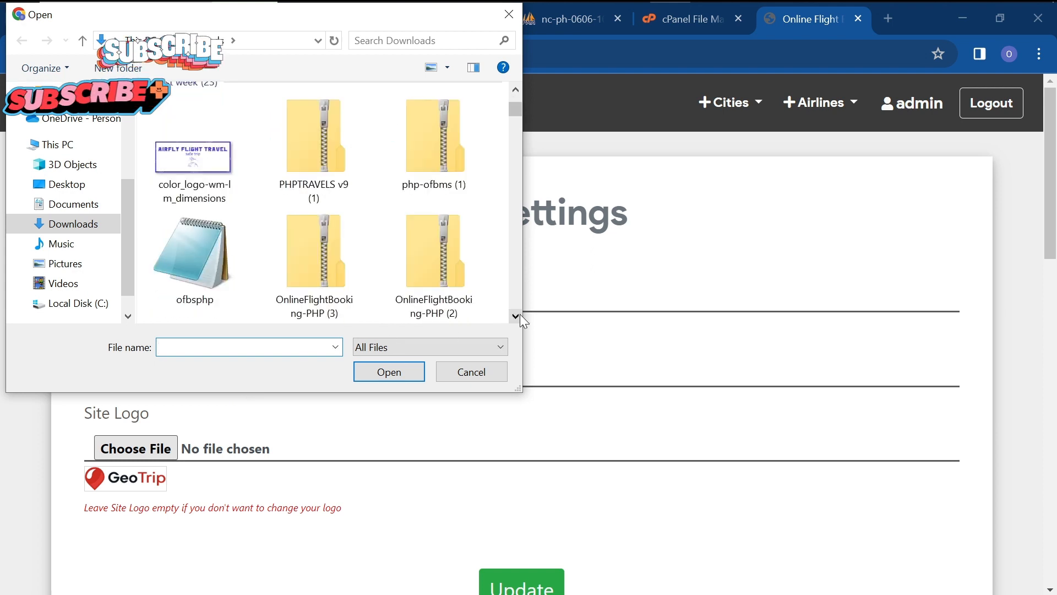
scroll(520, 315, down, 1)
click(597, 432)
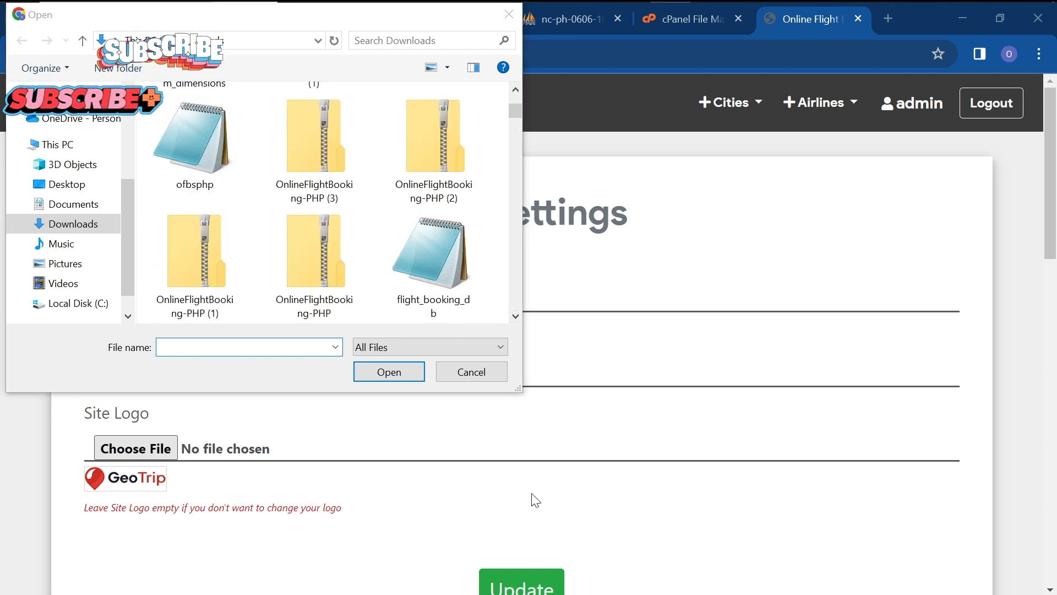
click(477, 376)
click(473, 373)
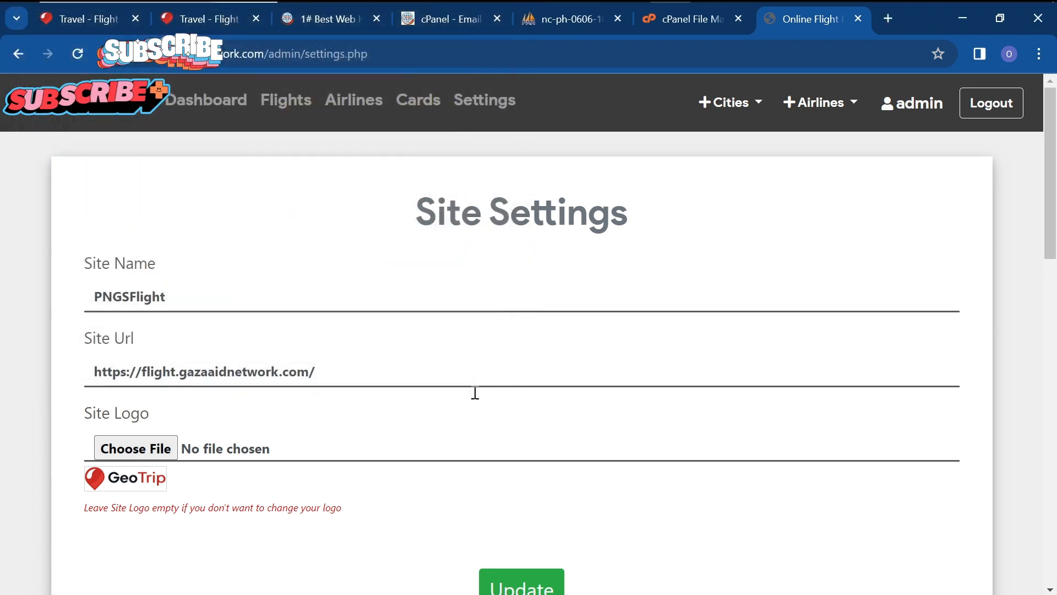
click(503, 581)
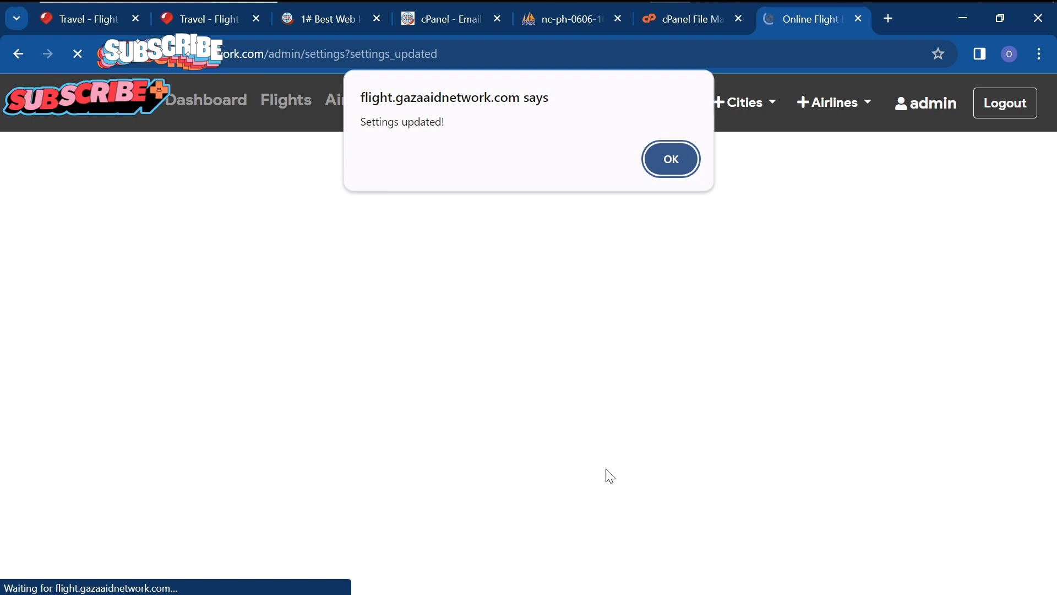
click(667, 165)
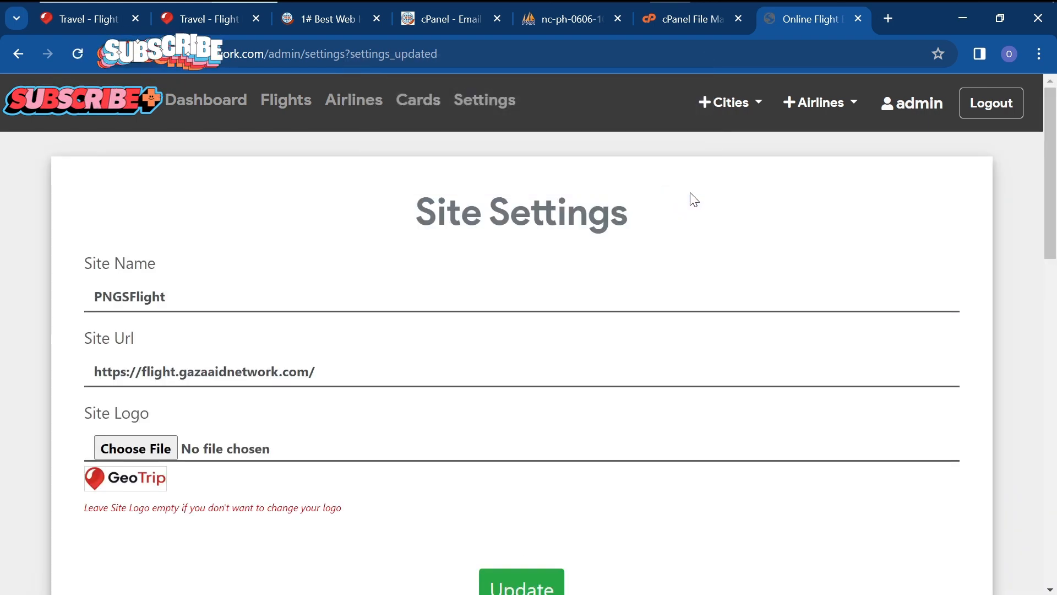
Log out of the admin panel and set the search route from Lagos to Chicago.
click(1003, 116)
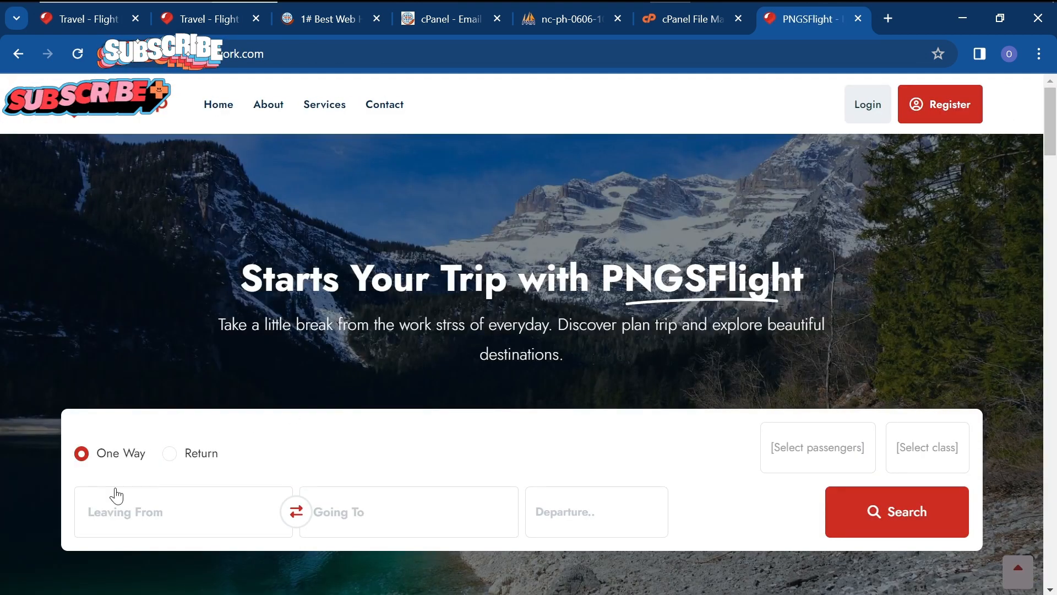
click(122, 517)
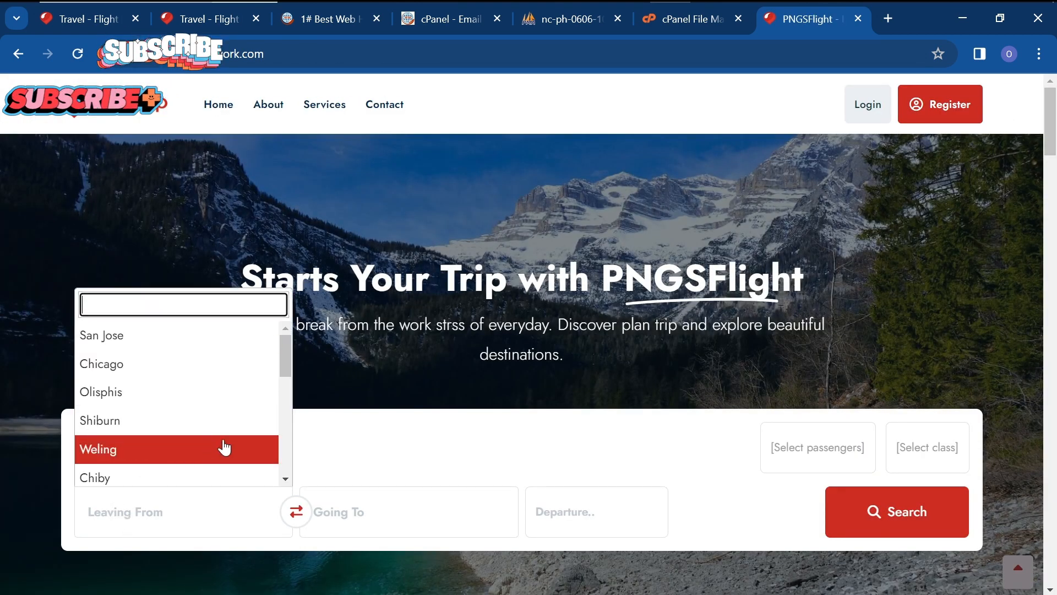
drag(284, 367, 281, 472)
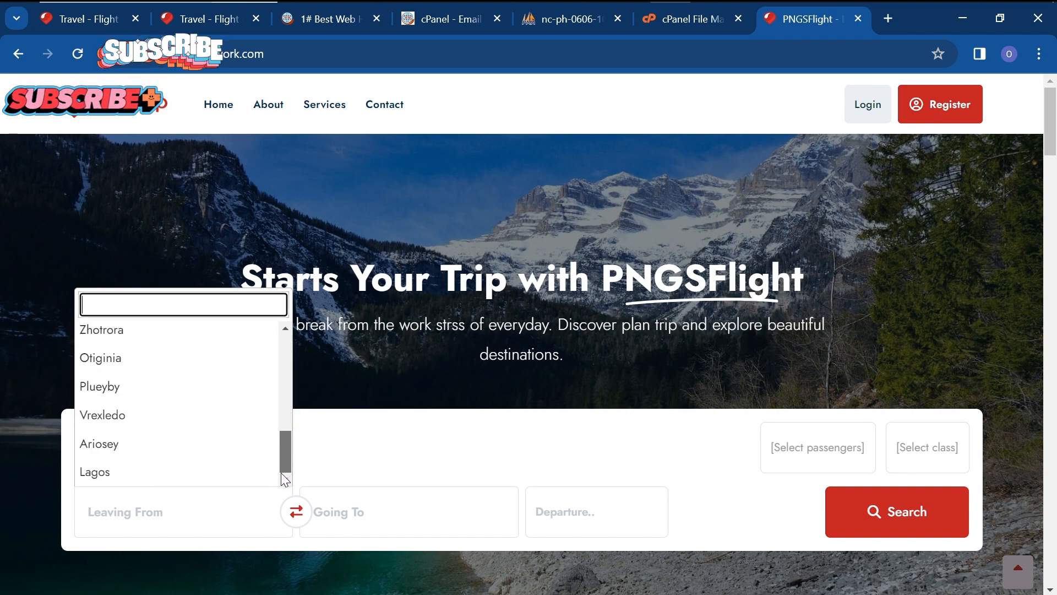
click(230, 482)
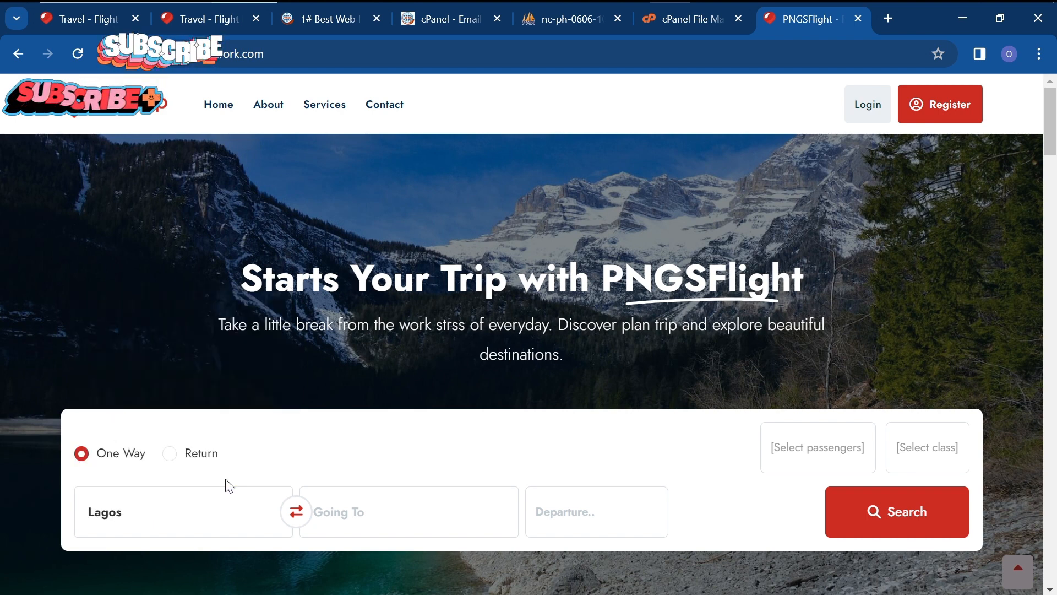
click(378, 526)
click(371, 375)
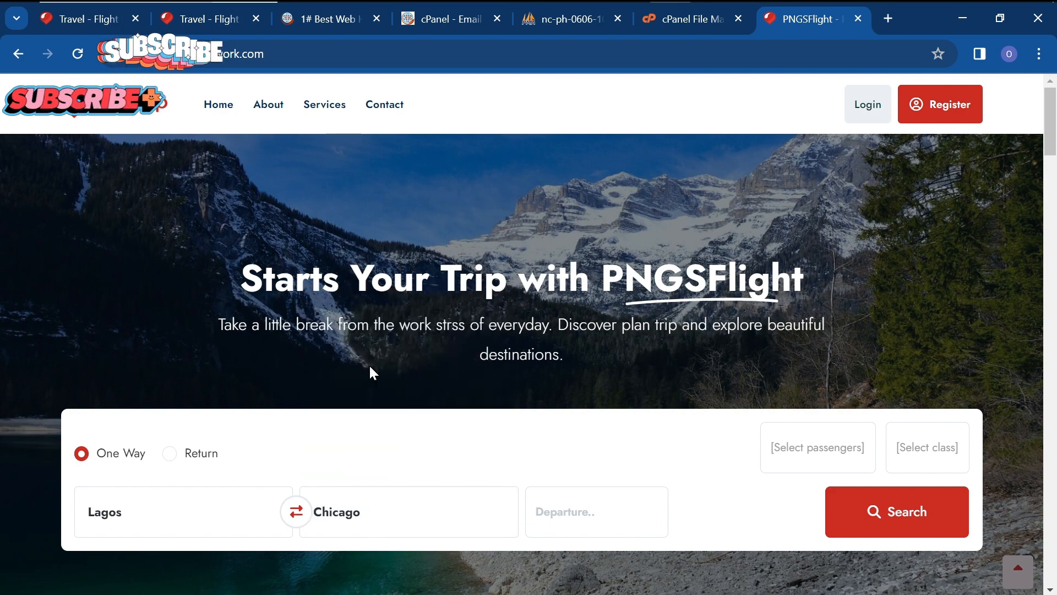
Search for flights on 03/07/2024 for 1 passenger in Business class.
click(576, 512)
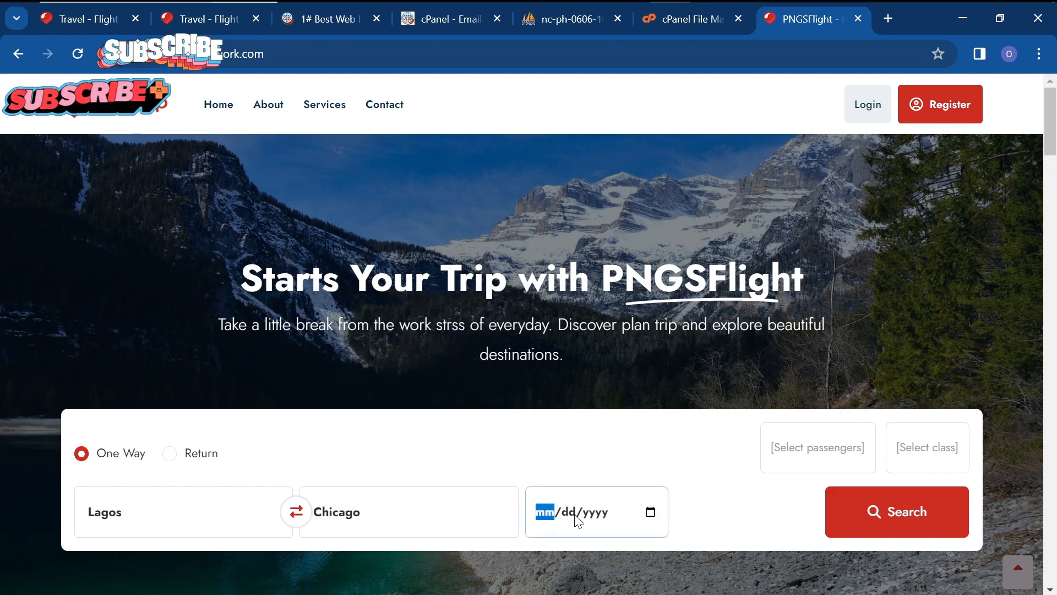
text(03/07/)
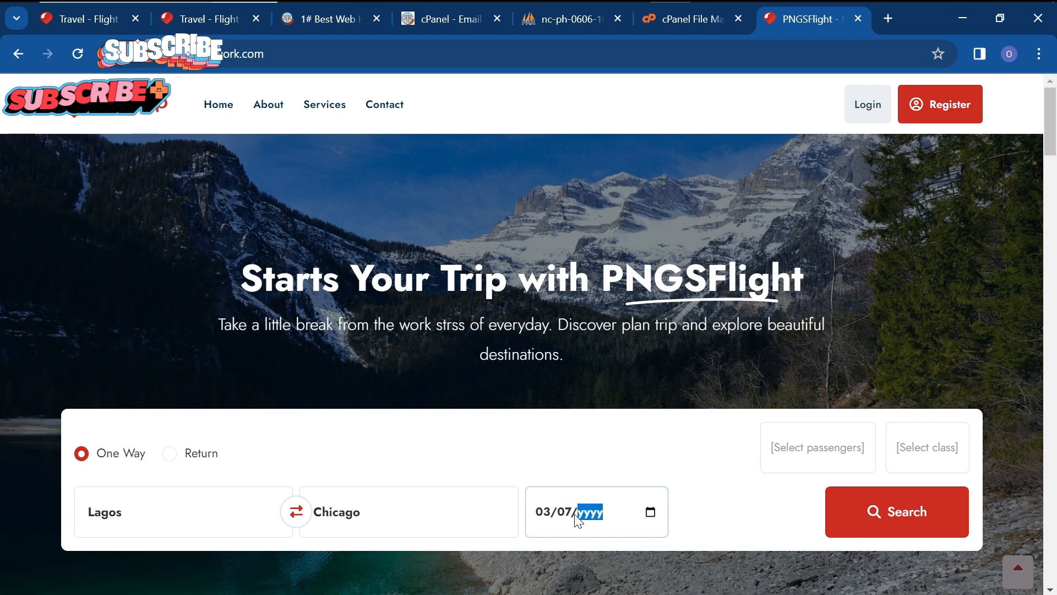
text(2024)
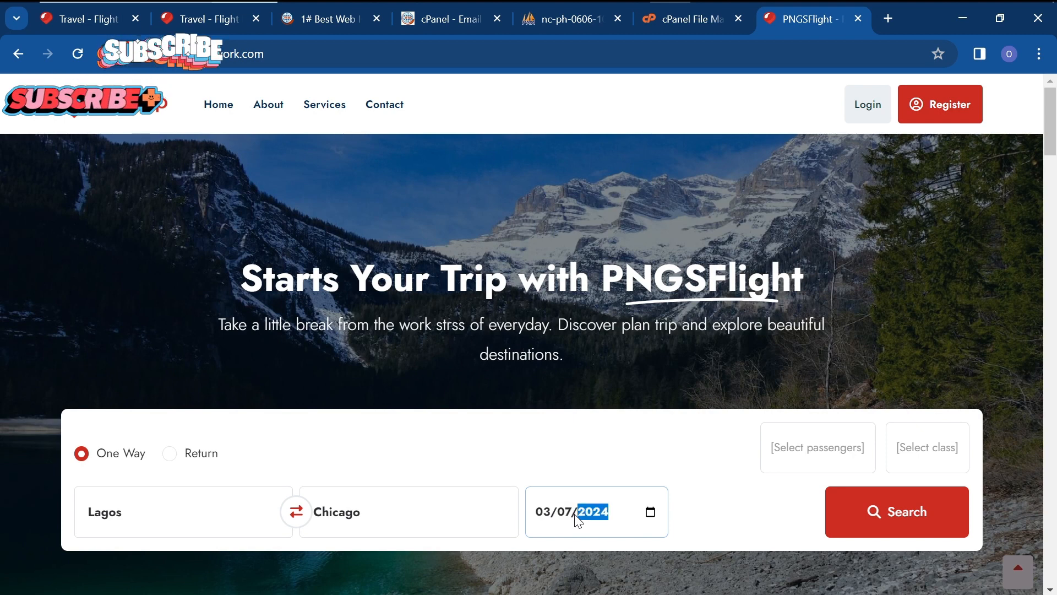
click(805, 461)
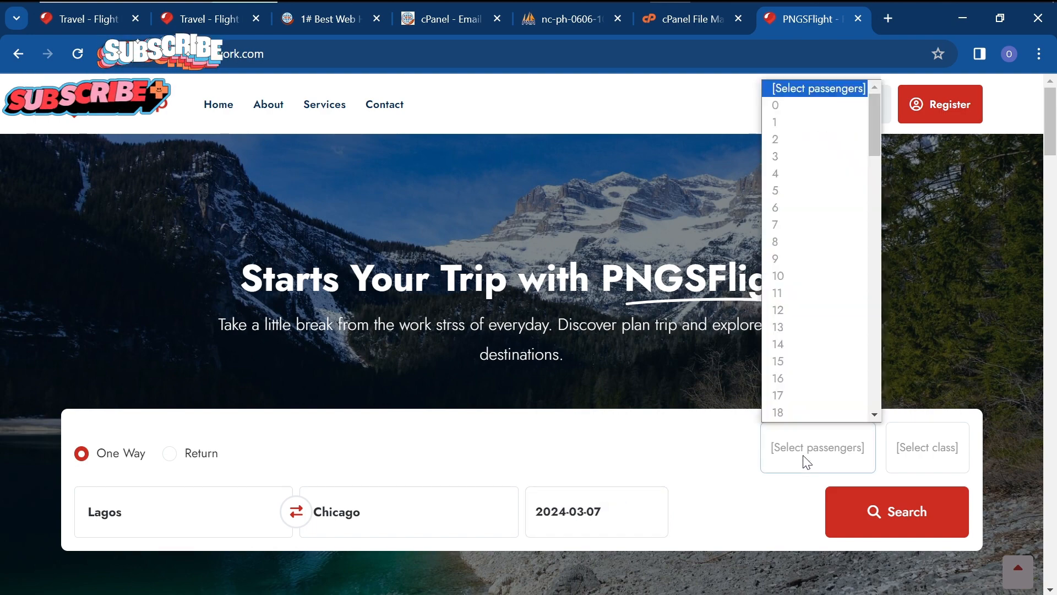
click(793, 130)
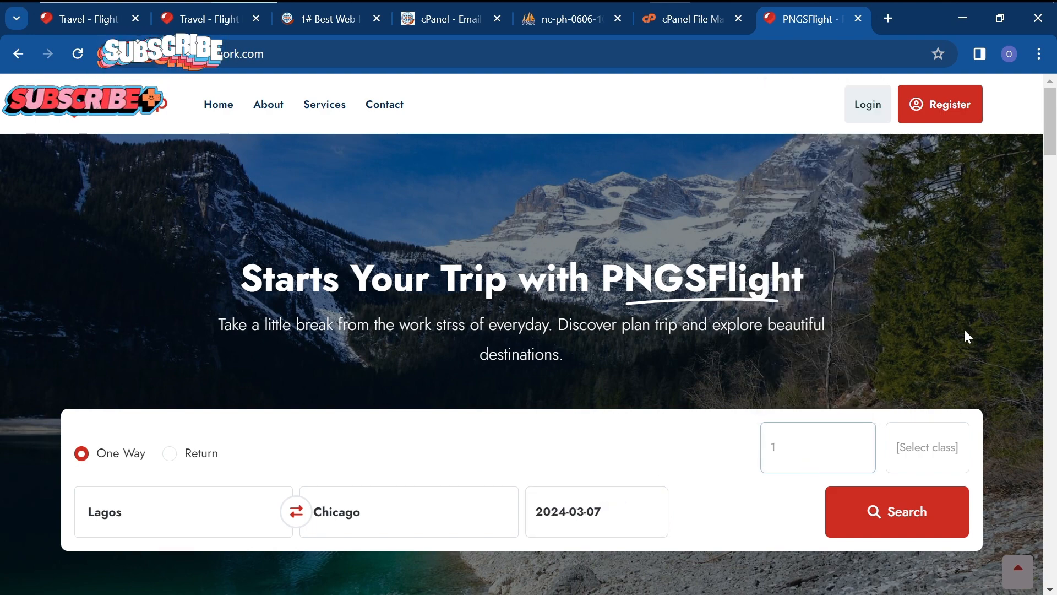
click(936, 458)
click(930, 509)
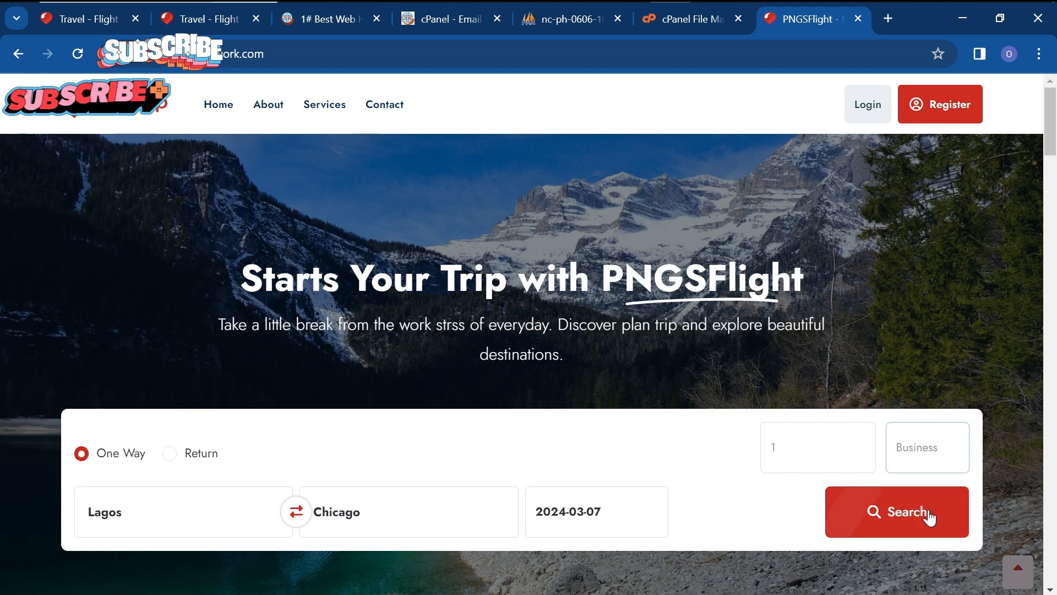
click(930, 516)
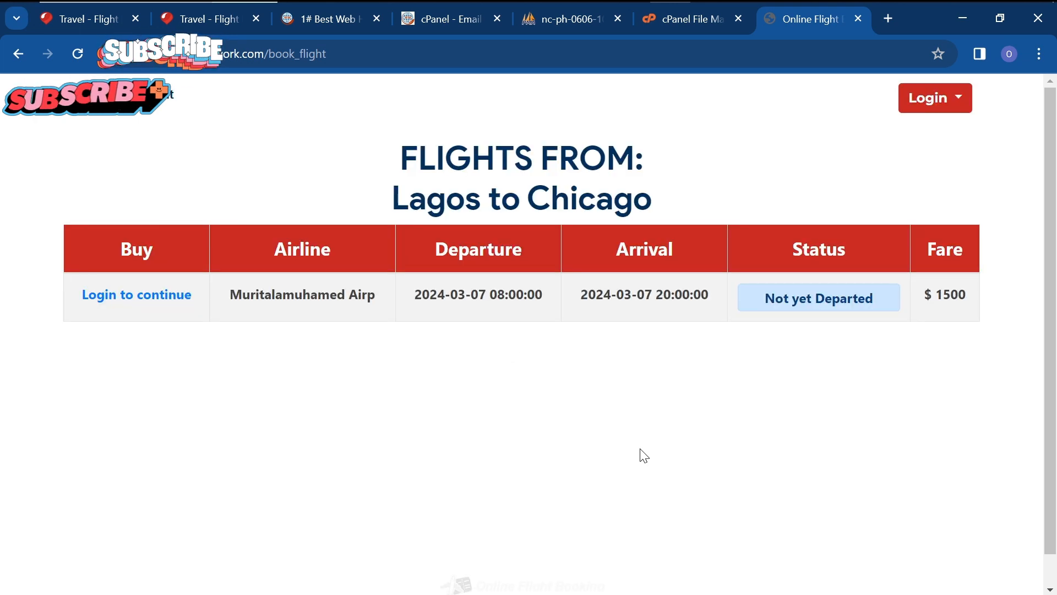
Open the sign-up form and replace the autofilled user name with a new one.
click(174, 304)
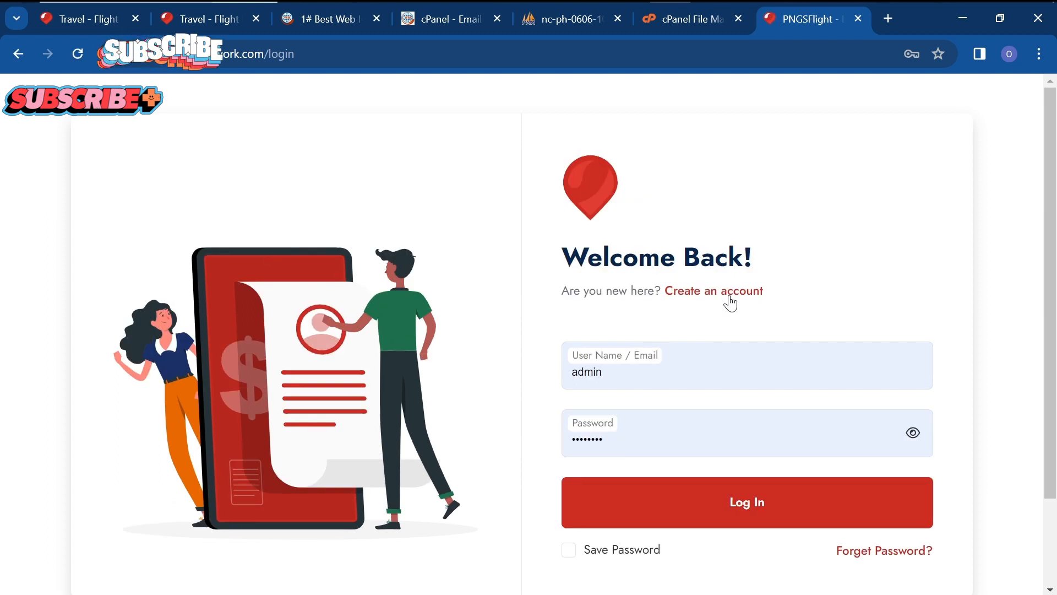
click(730, 303)
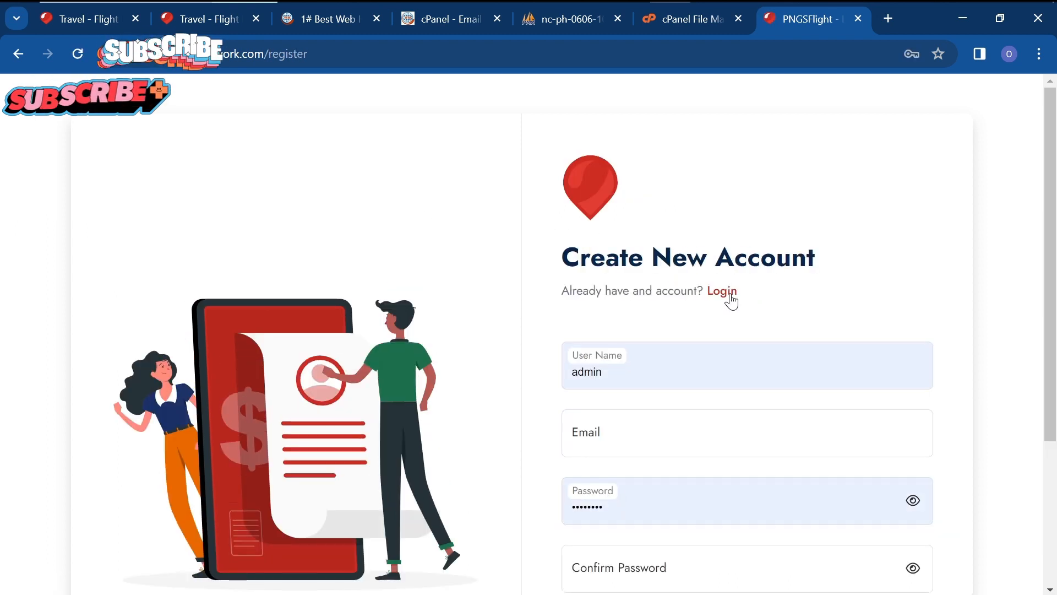
click(675, 383)
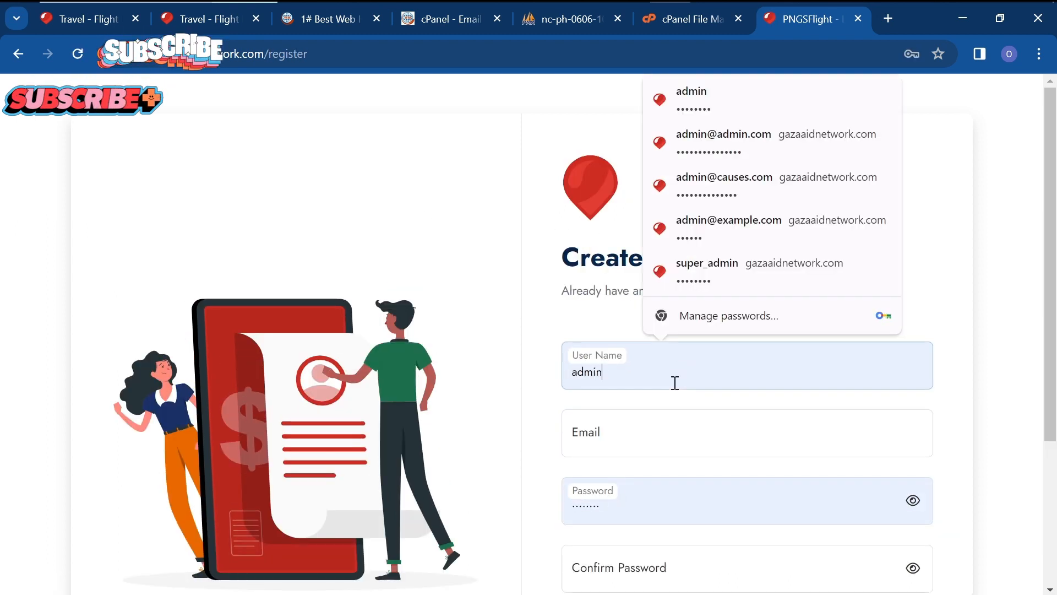
key(BackSpace)
key(BackSpace)
key(BackSpace)
key(BackSpace)
key(BackSpace)
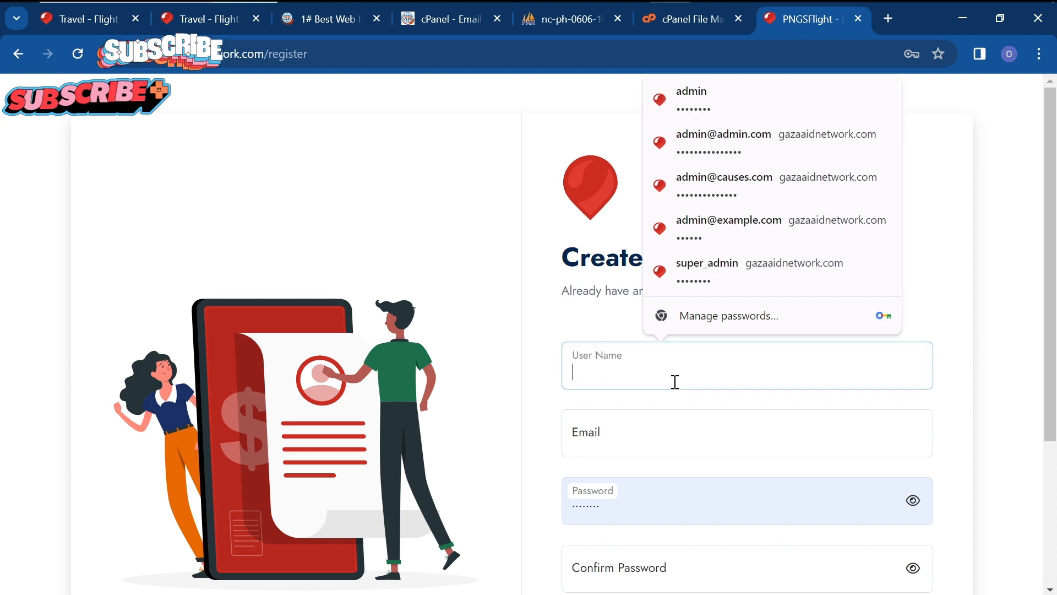
text(pngs)
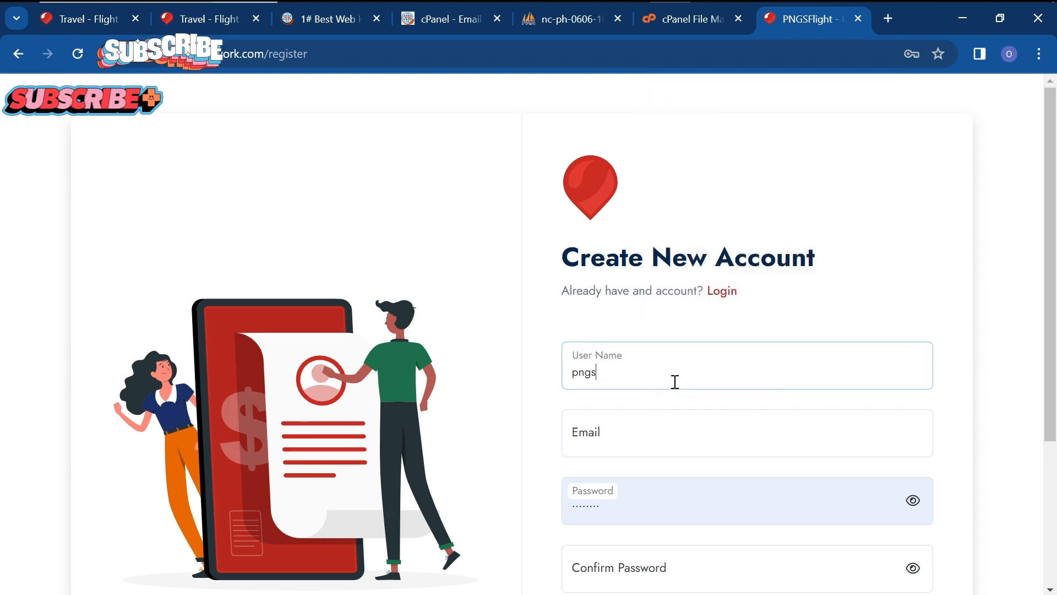
text(tech)
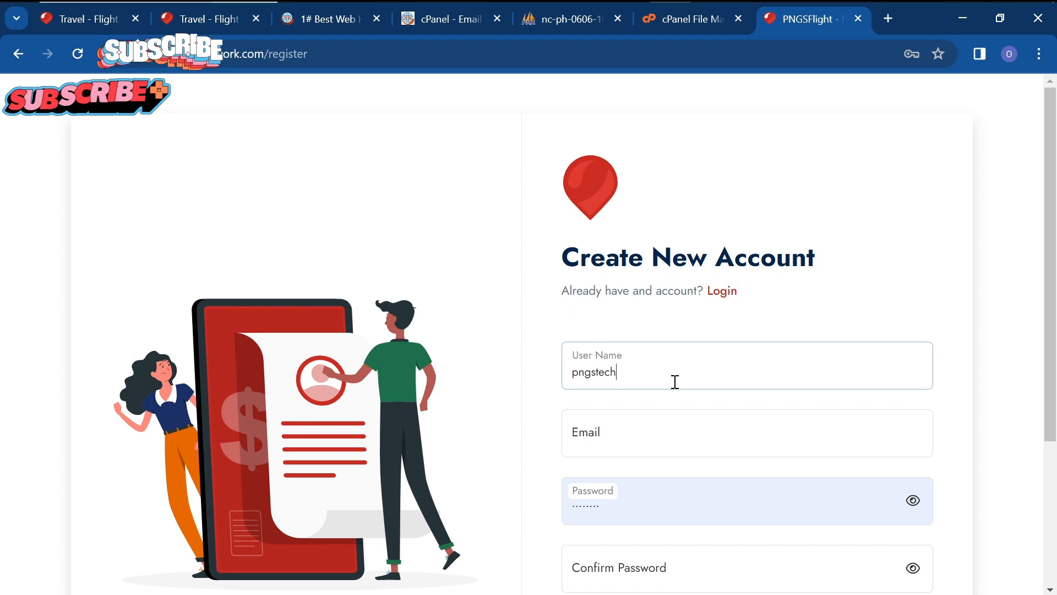
Fill in the e-mail, password and password confirmation, then submit the registration.
click(639, 443)
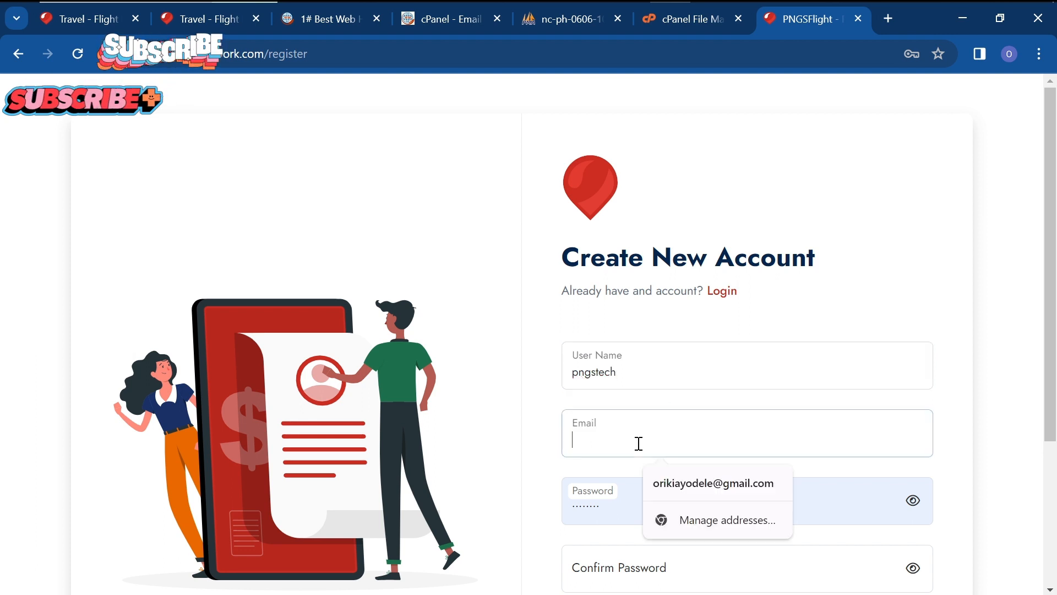
click(689, 486)
click(642, 514)
key(BackSpace)
key(BackSpace)
key(BackSpace)
key(BackSpace)
key(BackSpace)
key(BackSpace)
key(BackSpace)
key(BackSpace)
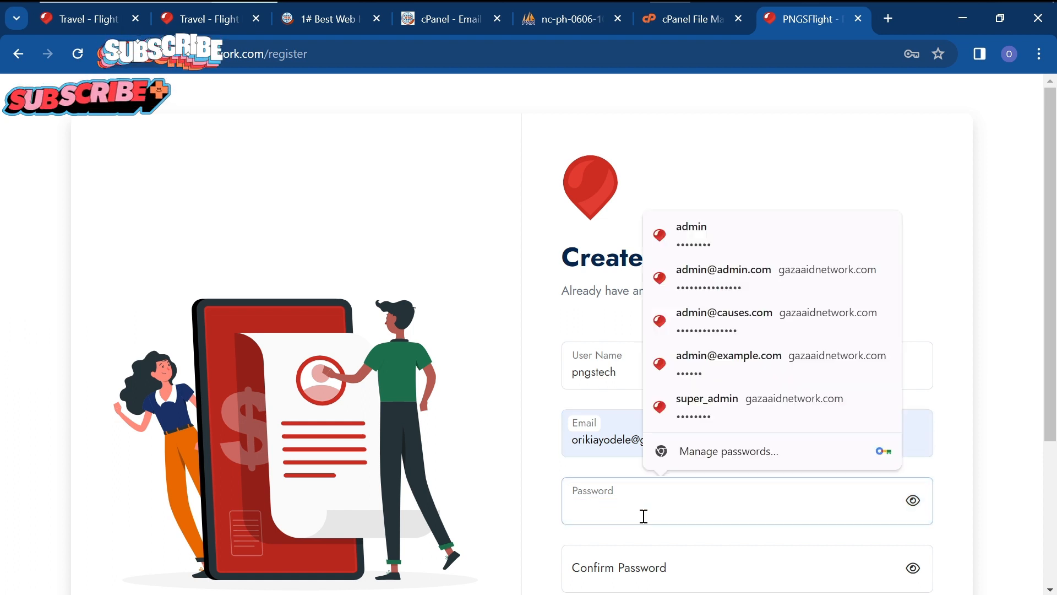
text(******)
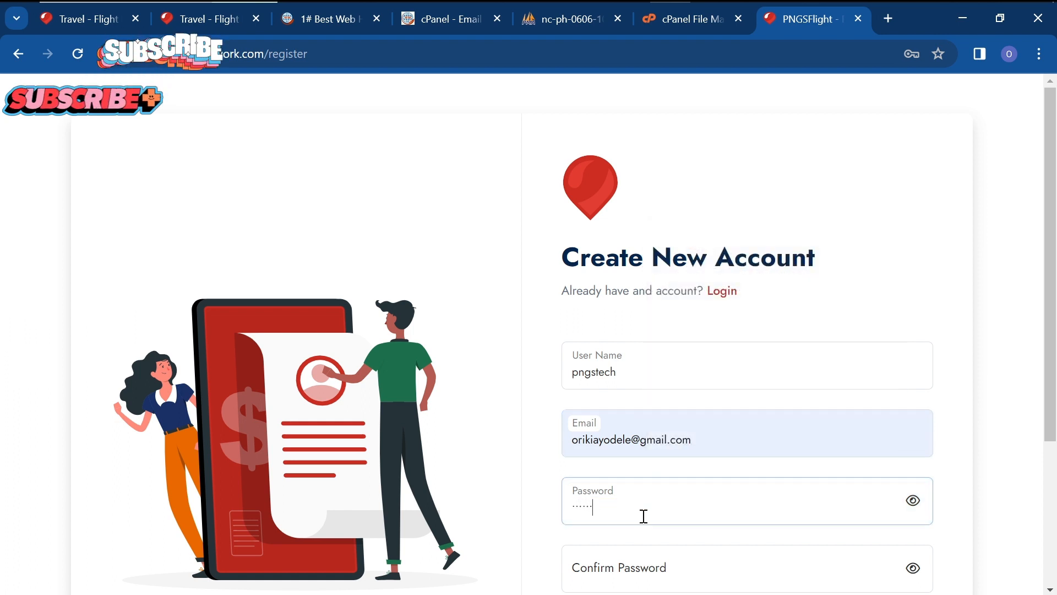
text(**)
click(716, 563)
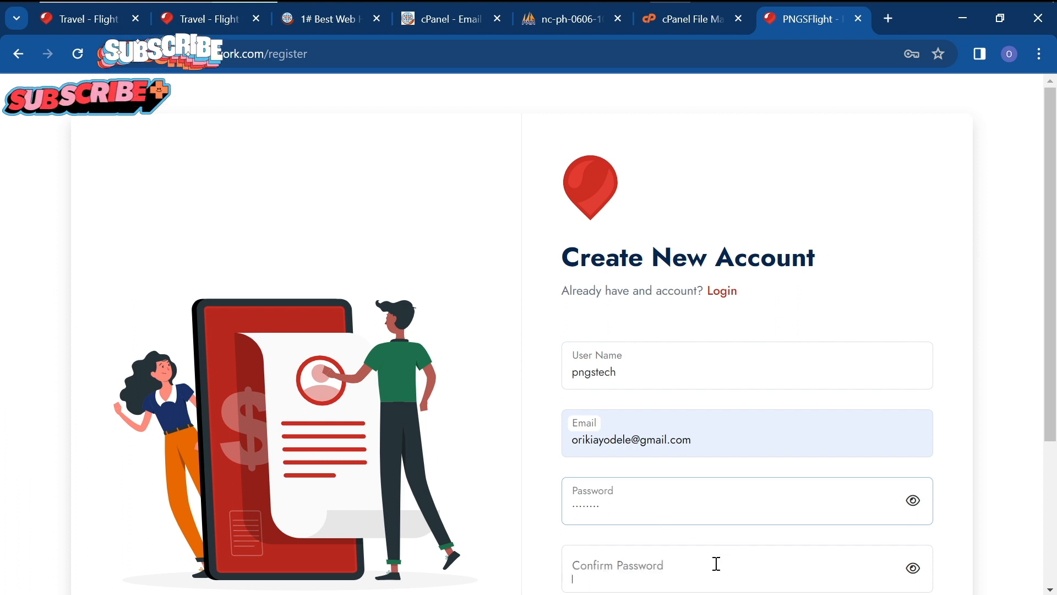
text(*******)
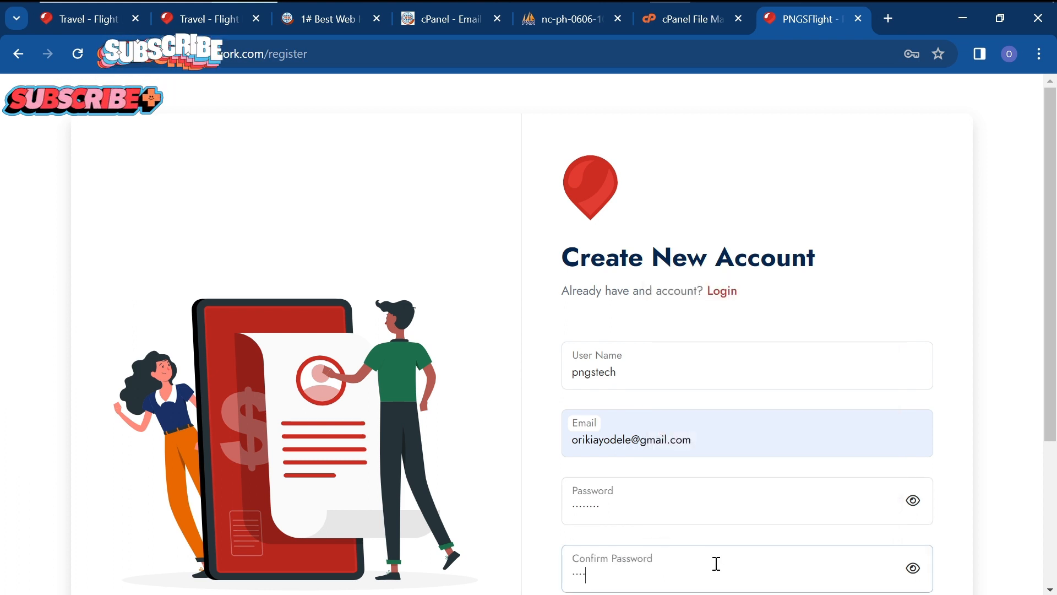
text(*)
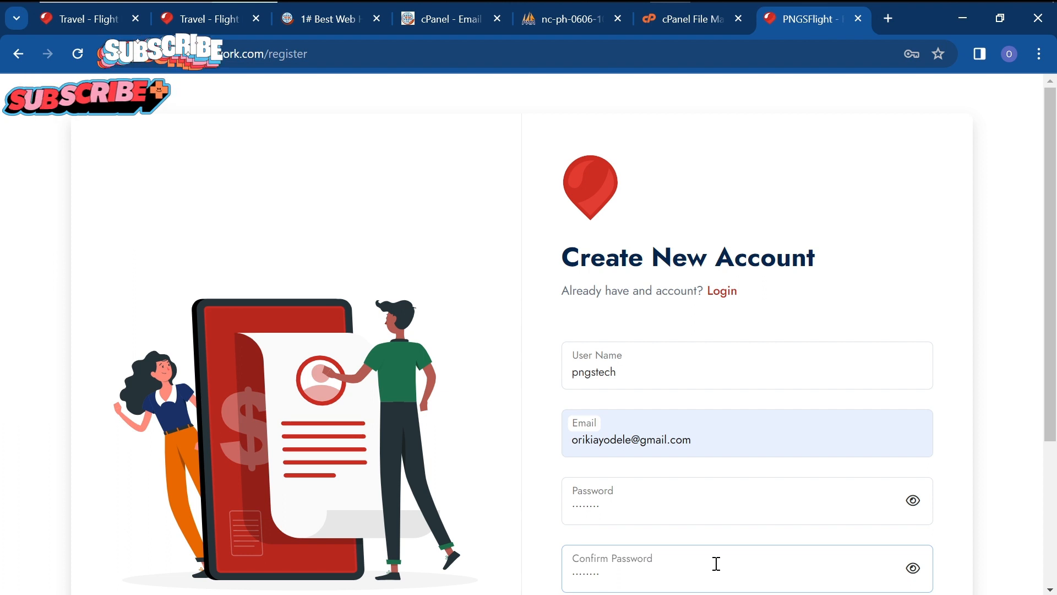
scroll(716, 563, down, 3)
click(723, 501)
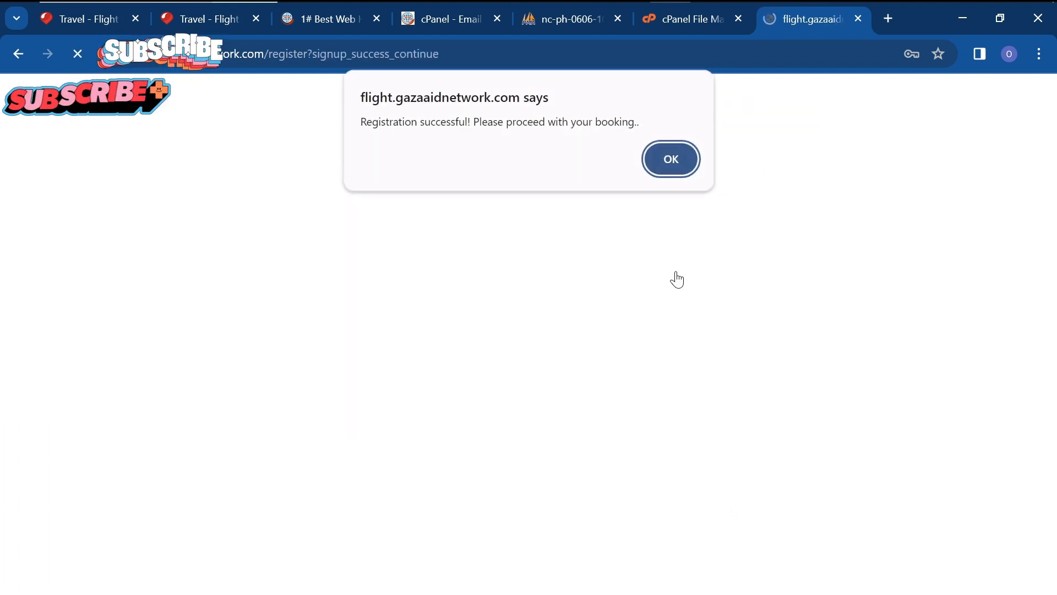
Dismiss the registration alert, save the login in the browser, and enter the passenger's first, middle and last names.
click(669, 144)
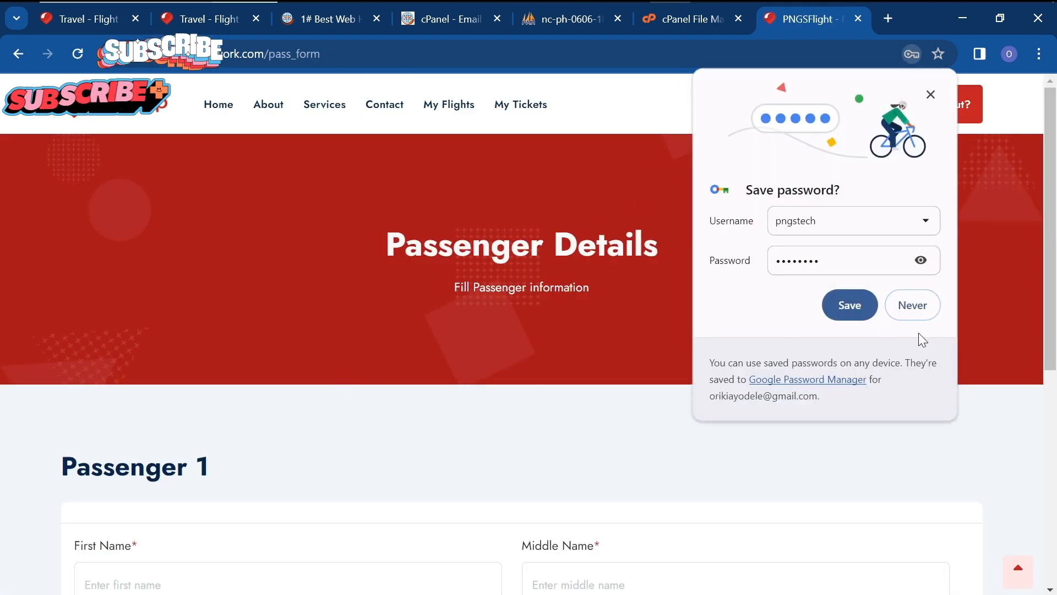
click(854, 308)
scroll(429, 401, down, 5)
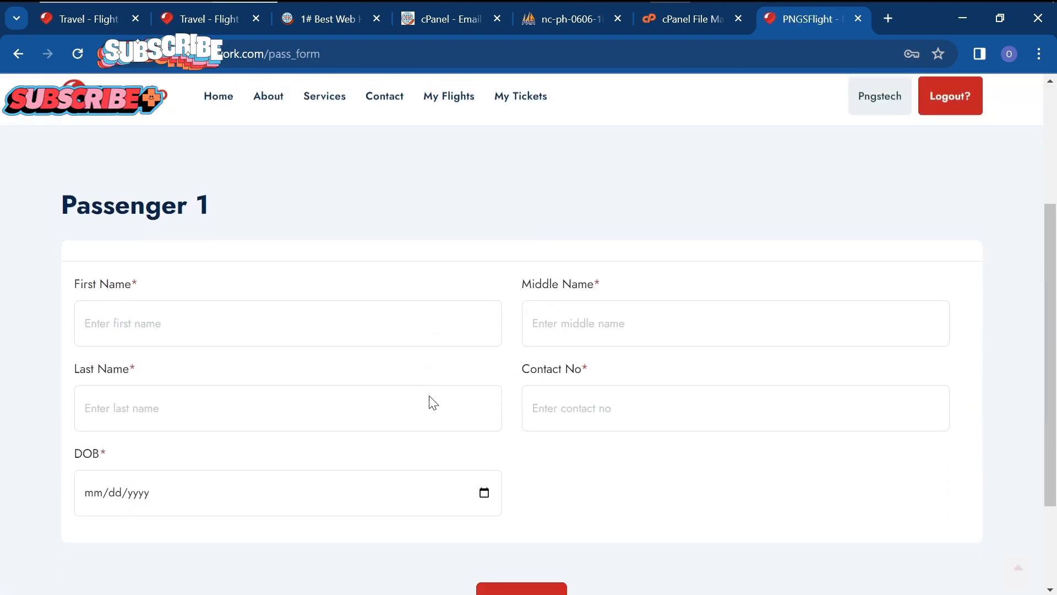
click(286, 278)
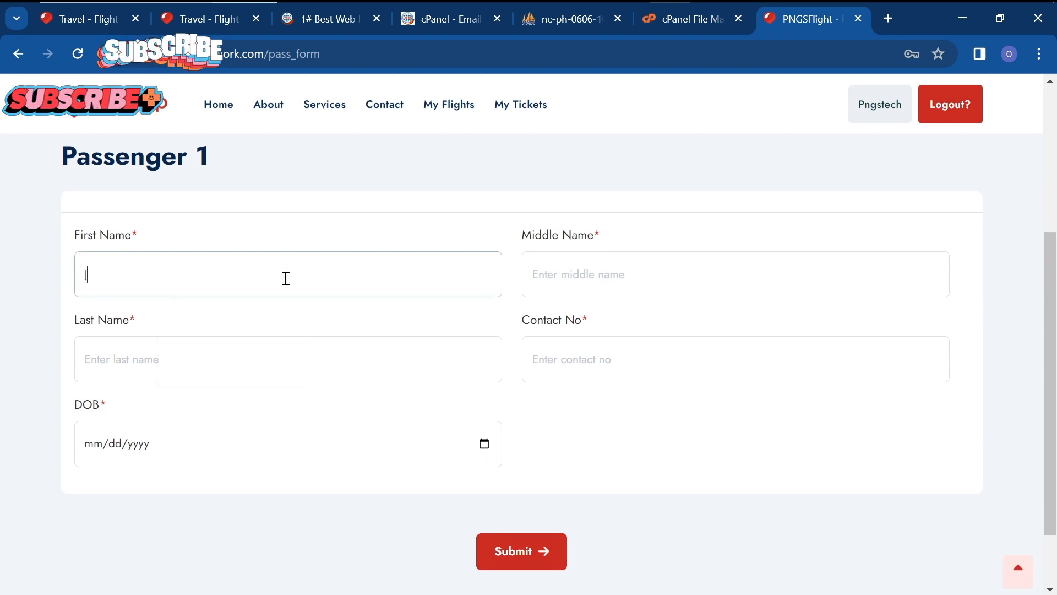
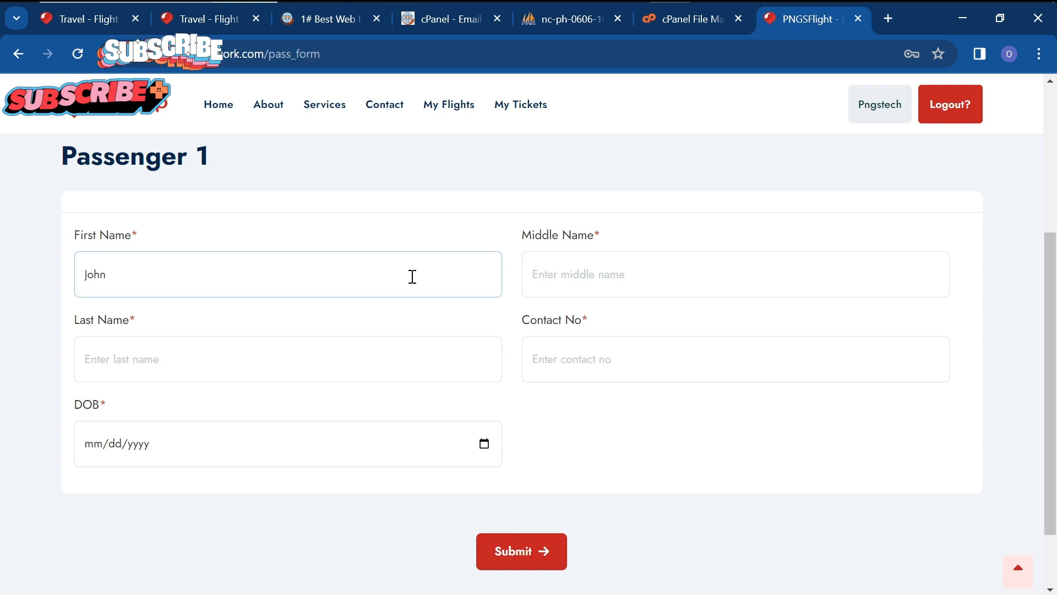
click(569, 282)
text(M)
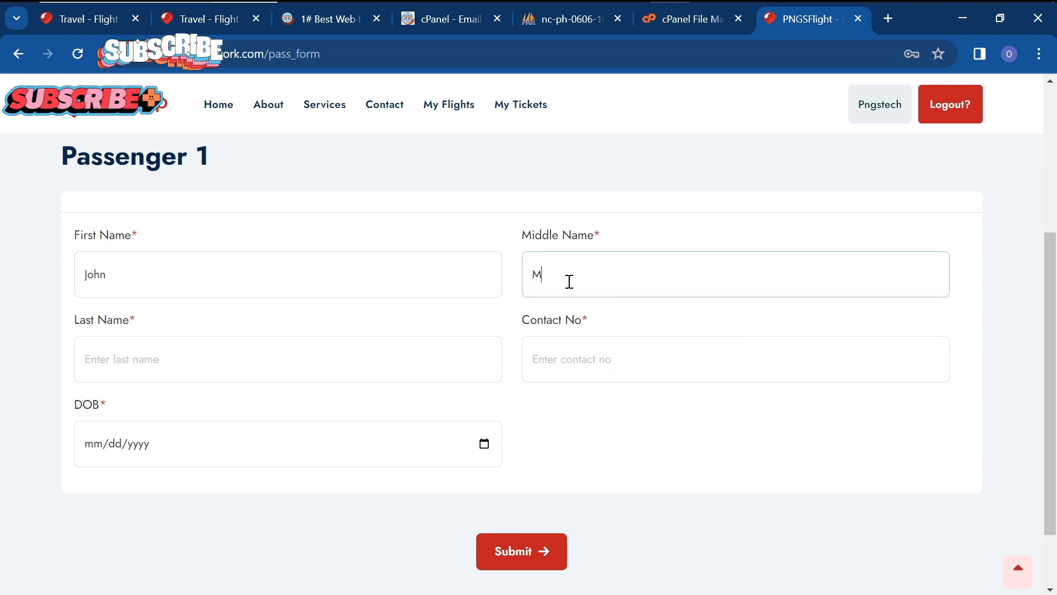
text(urphy)
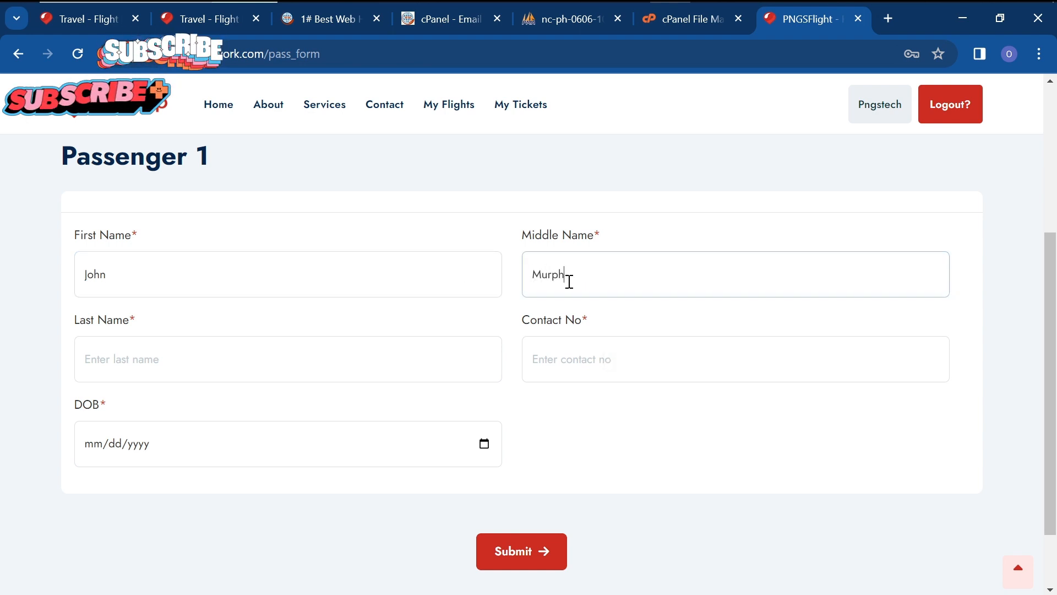
click(342, 377)
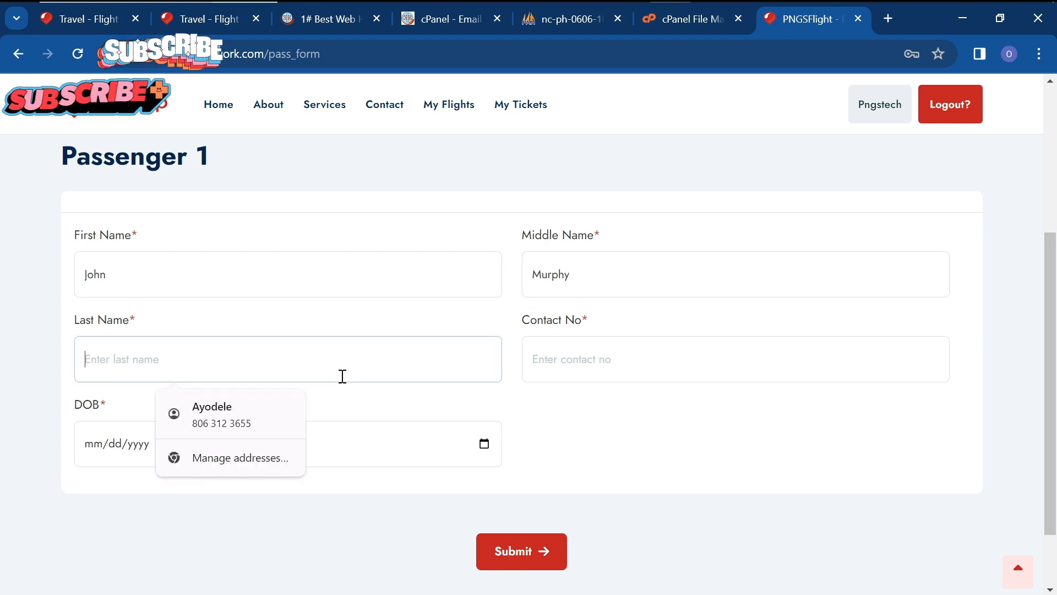
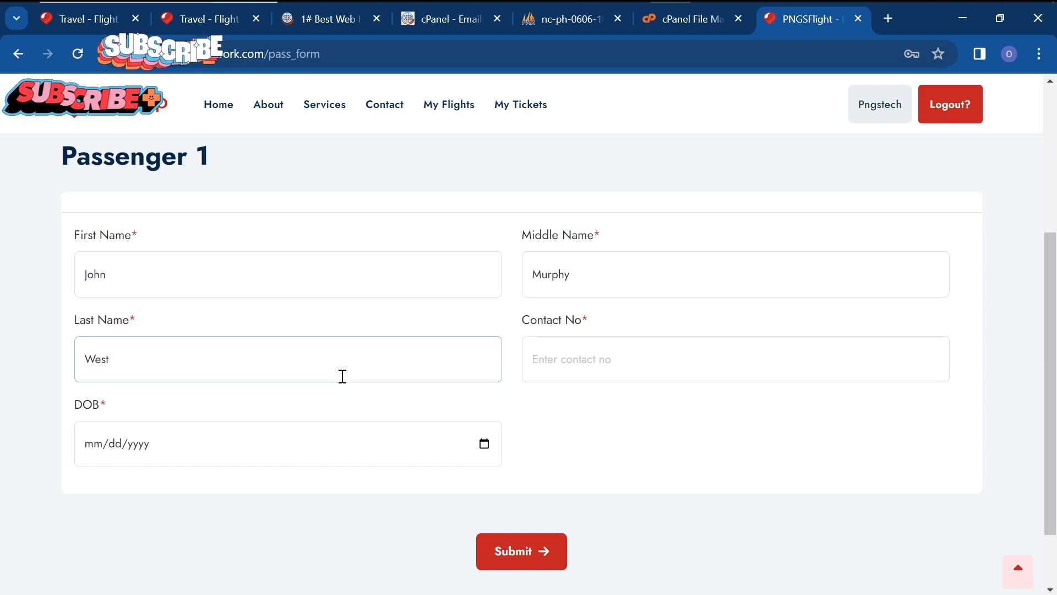
Fill the passenger's contact number and a 01/01/2000 date of birth, then submit.
click(628, 374)
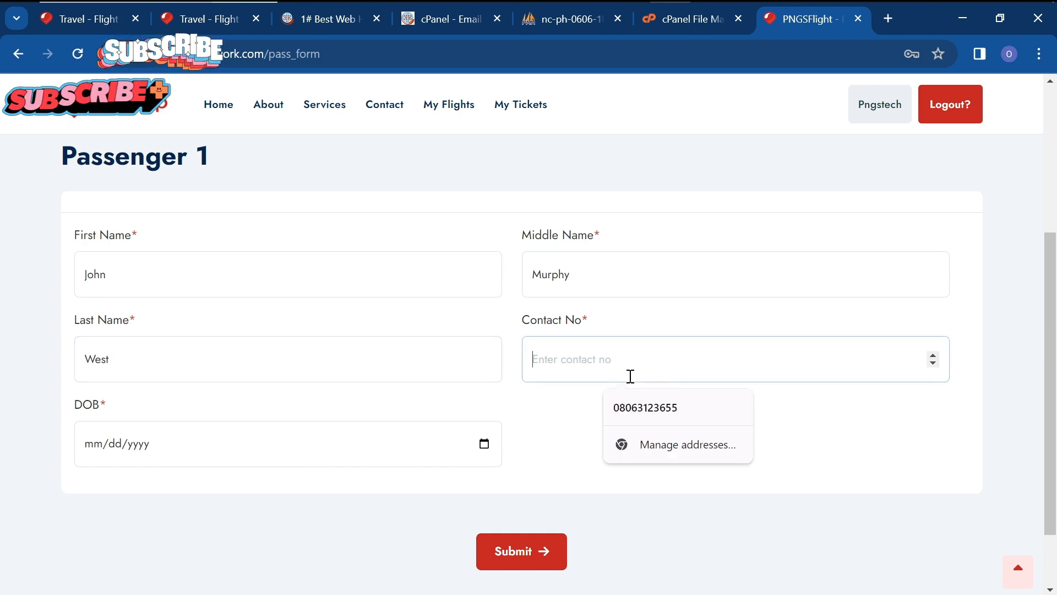
click(647, 408)
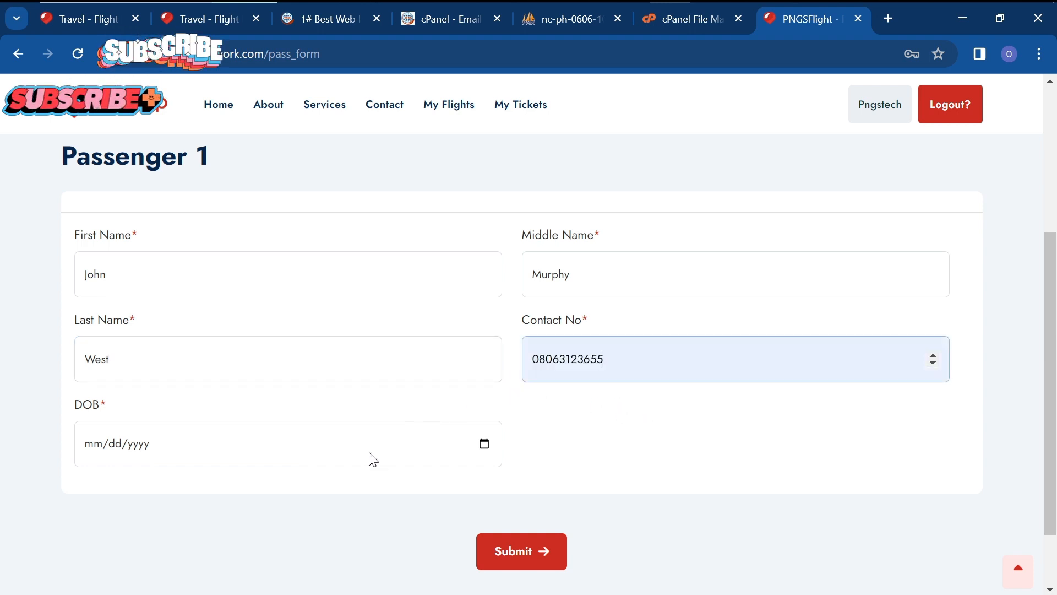
click(91, 446)
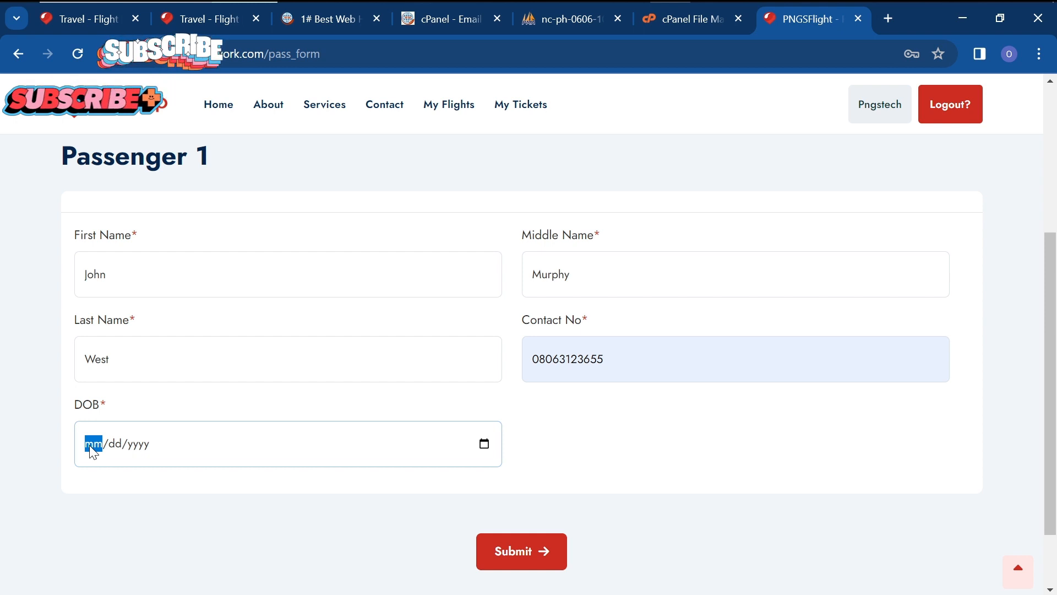
text(01/01/2000)
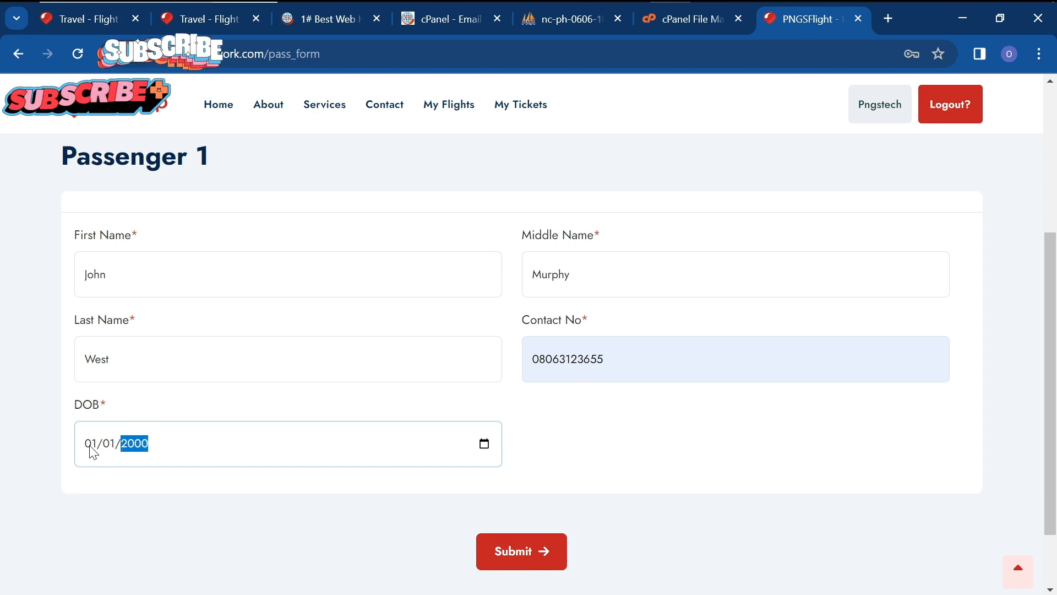
click(520, 555)
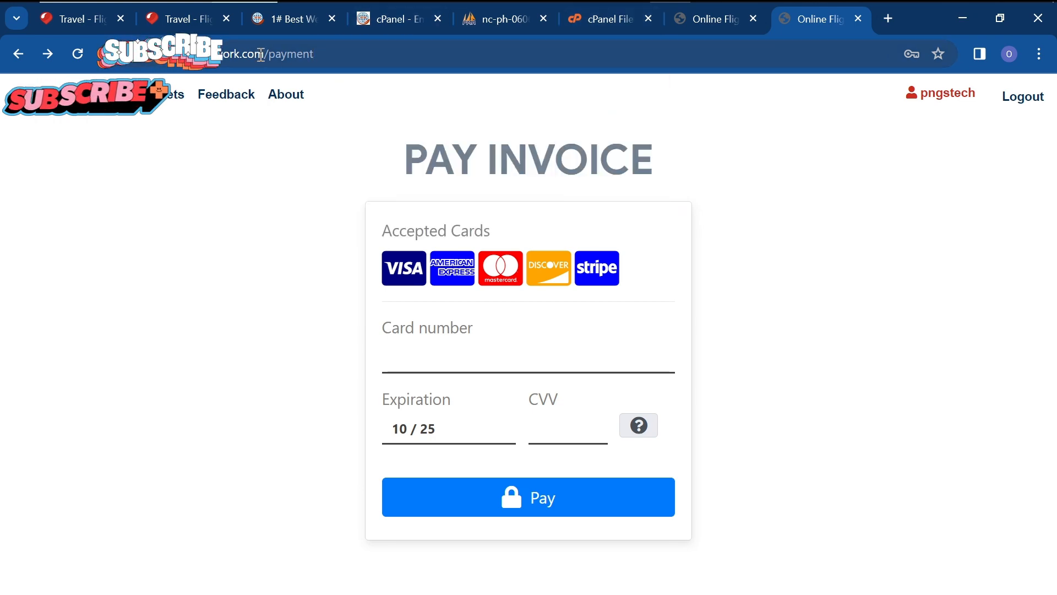
Open payment.php from the cPanel File Manager in the code editor and scroll to its Pay Invoice heading.
click(594, 20)
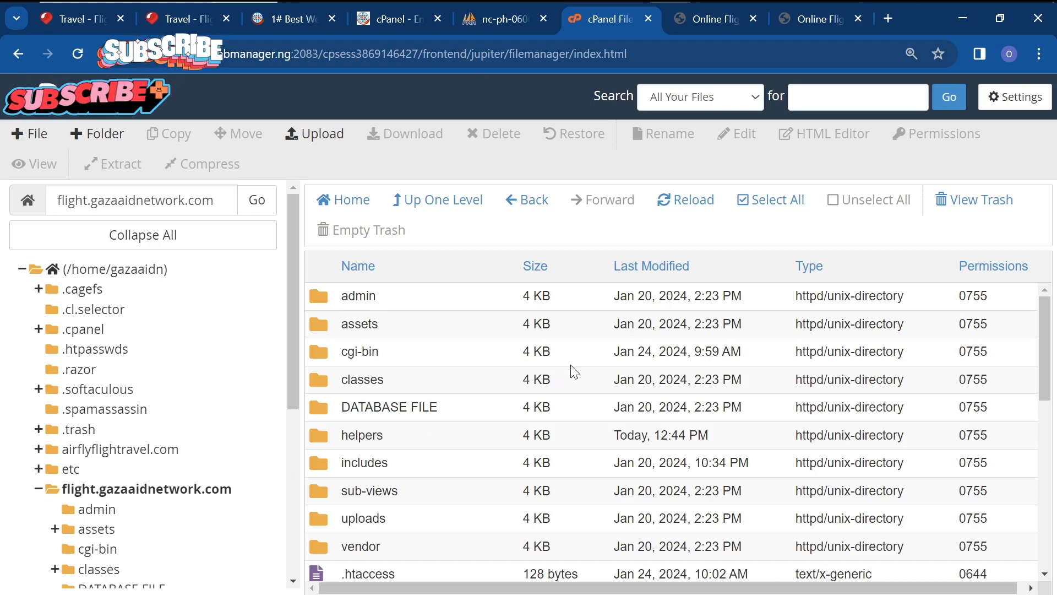
scroll(575, 372, down, 5)
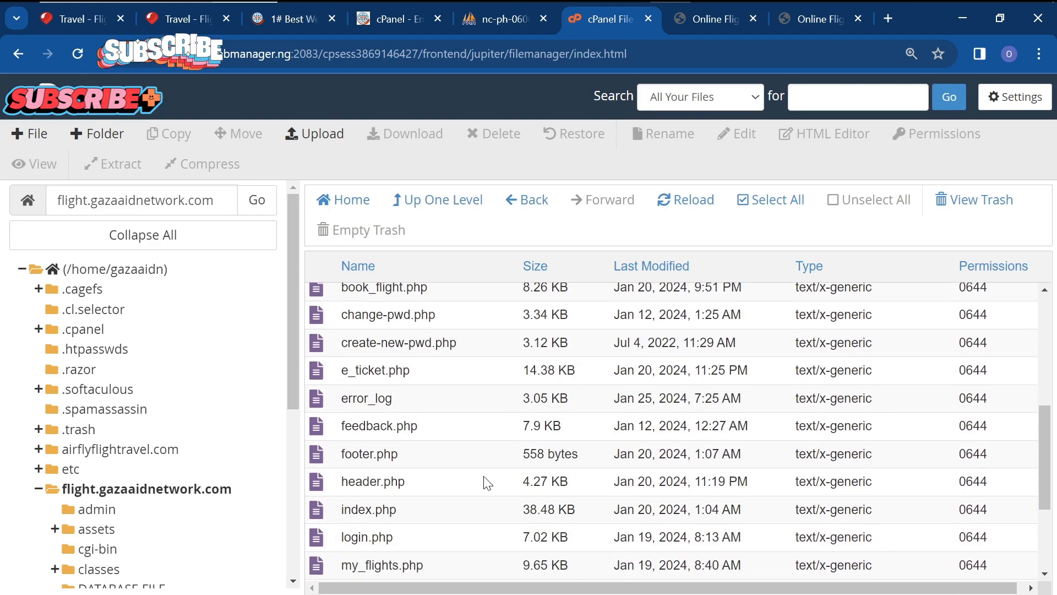
scroll(487, 483, down, 3)
click(464, 484)
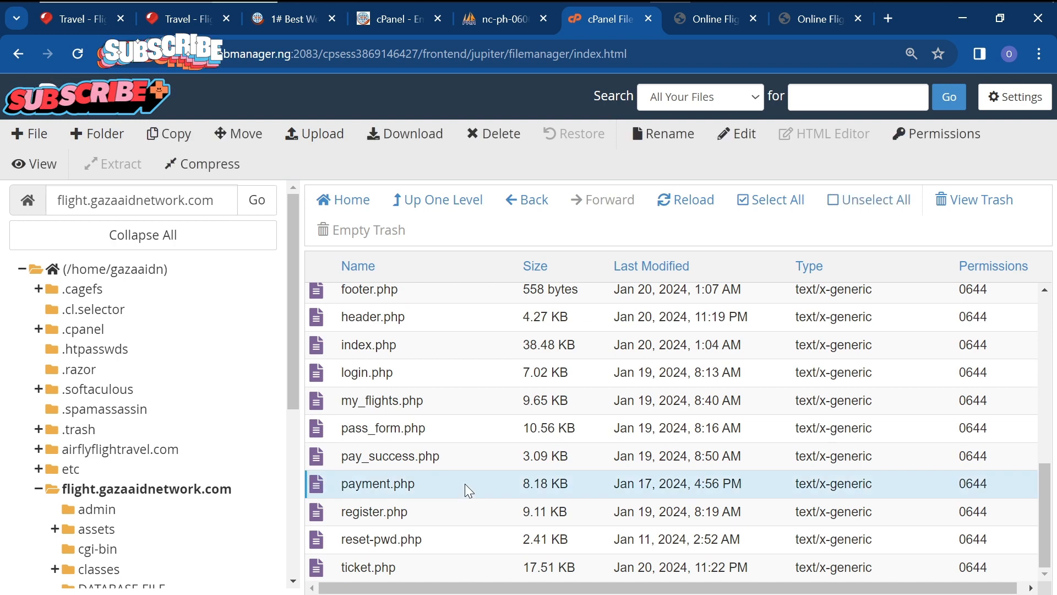
right_click(465, 483)
click(522, 408)
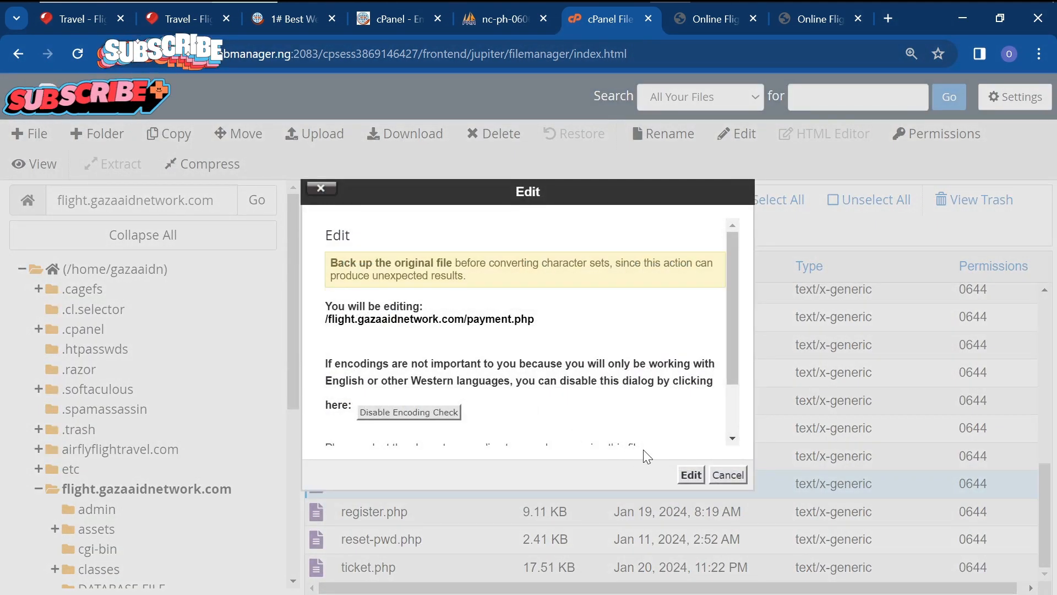
click(682, 472)
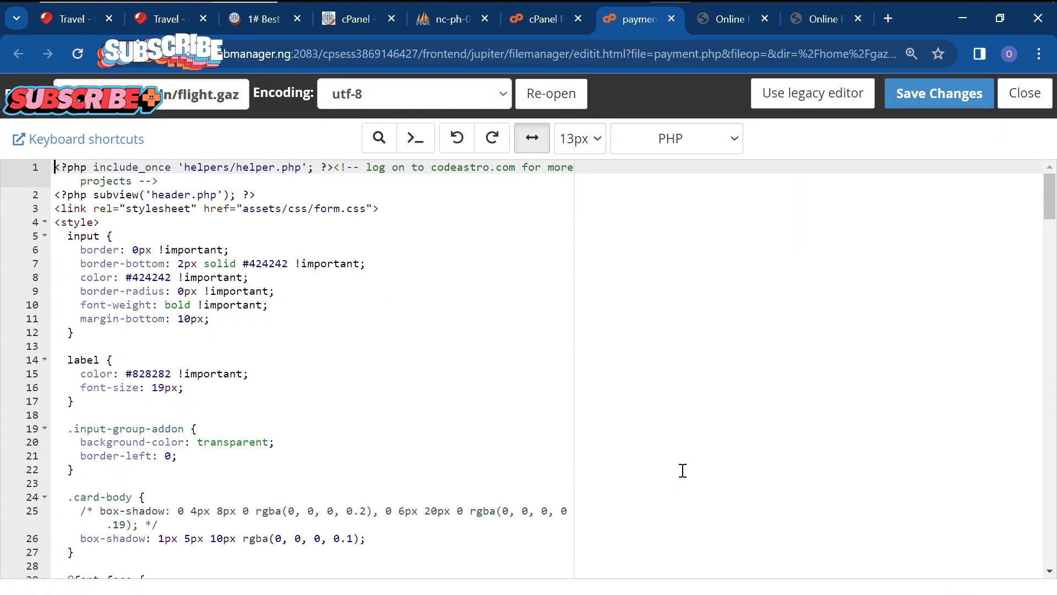
scroll(337, 435, down, 4)
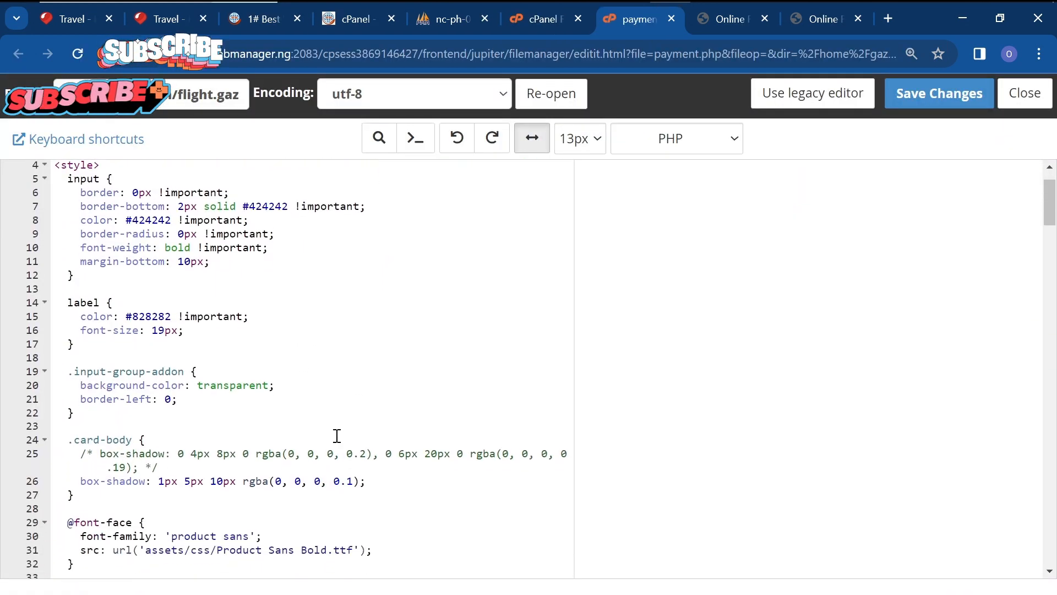
scroll(337, 436, down, 13)
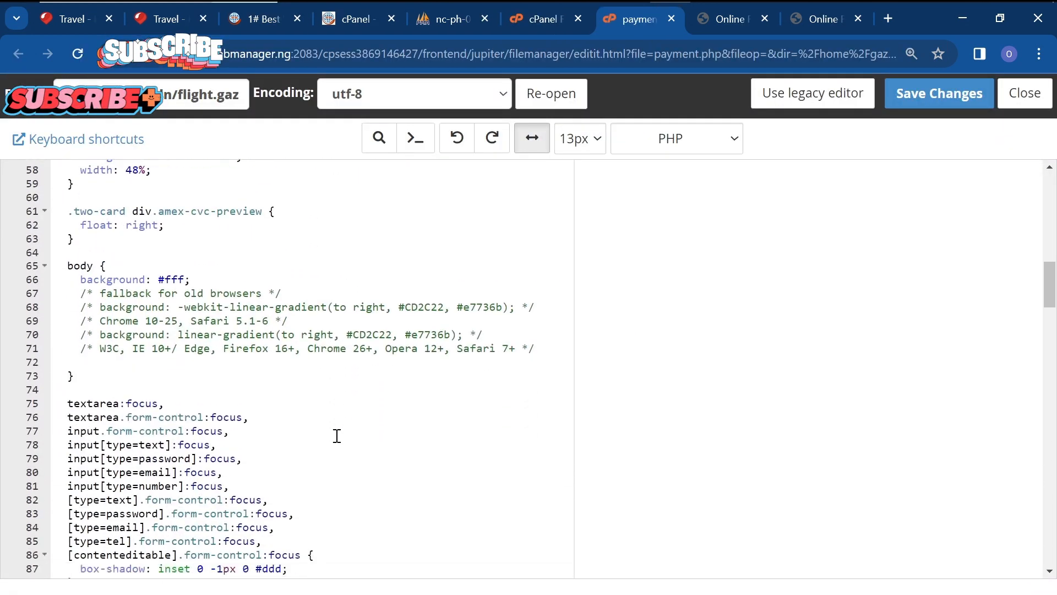
scroll(337, 436, down, 6)
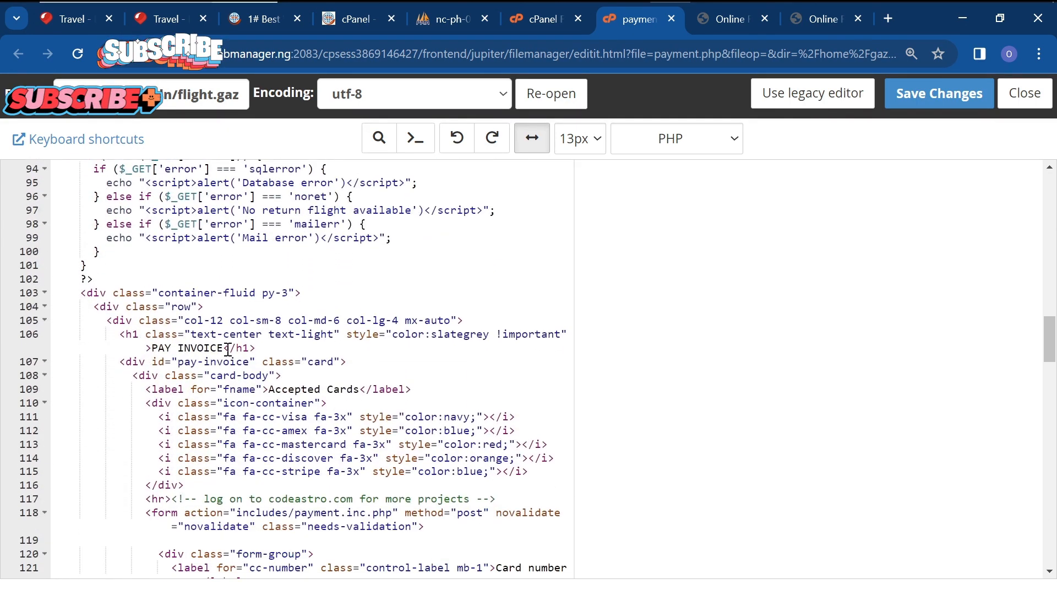
Append ' ID is' plus an invoice number to the PAY INVOICE heading and overwrite 'Accepted Cards' with 'Bitcoin'.
click(225, 349)
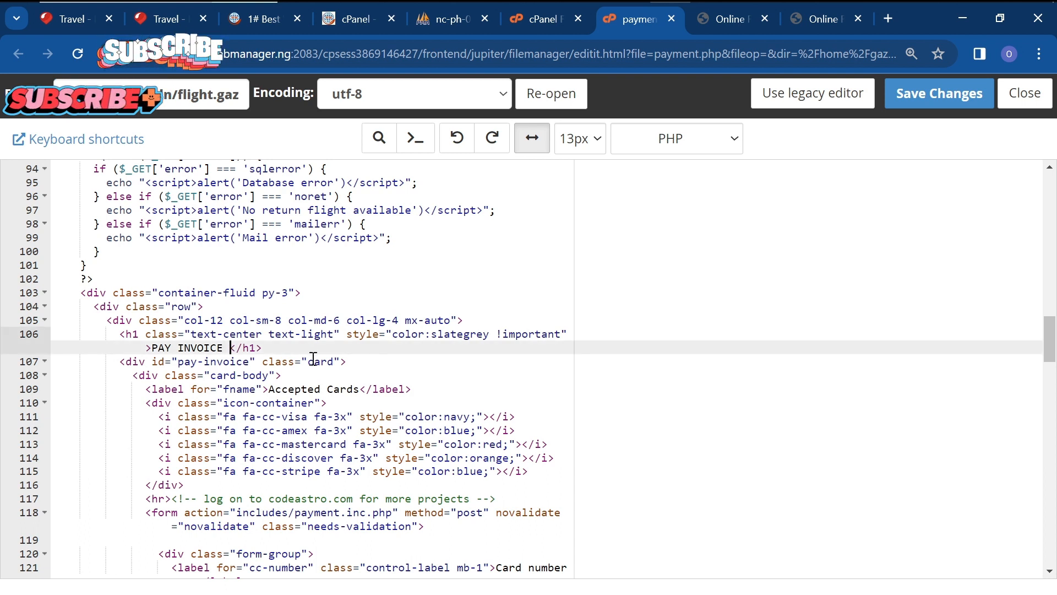
text(IN)
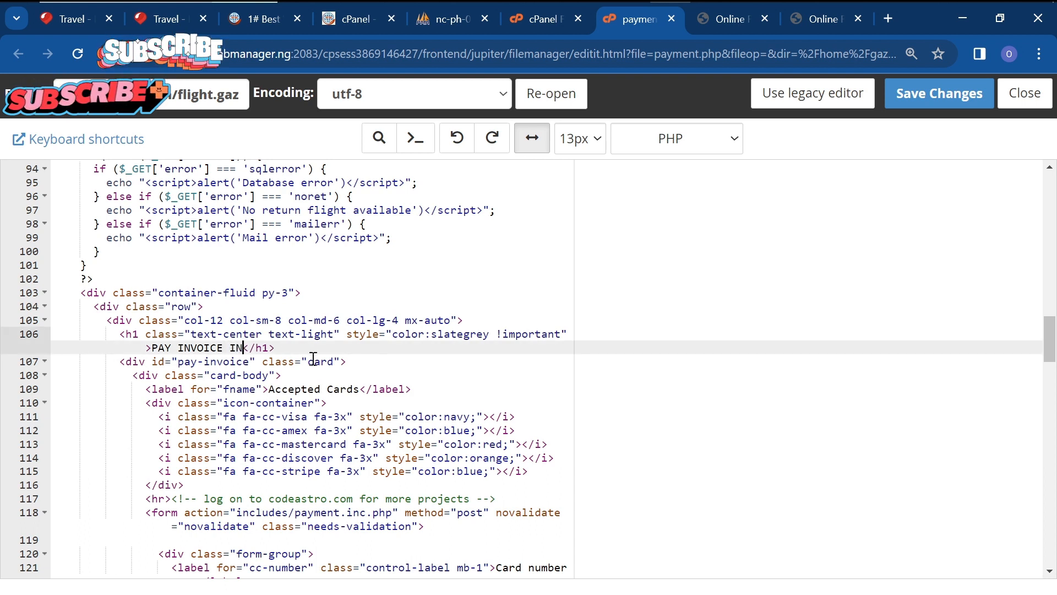
key(BackSpace)
key(BackSpace)
text(D is )
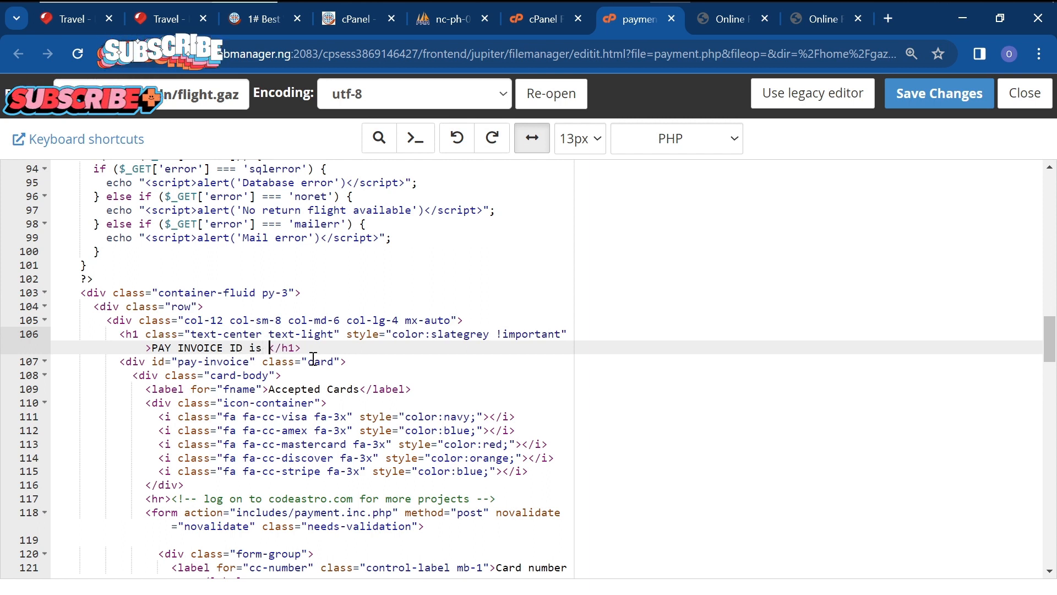
text(1234452445)
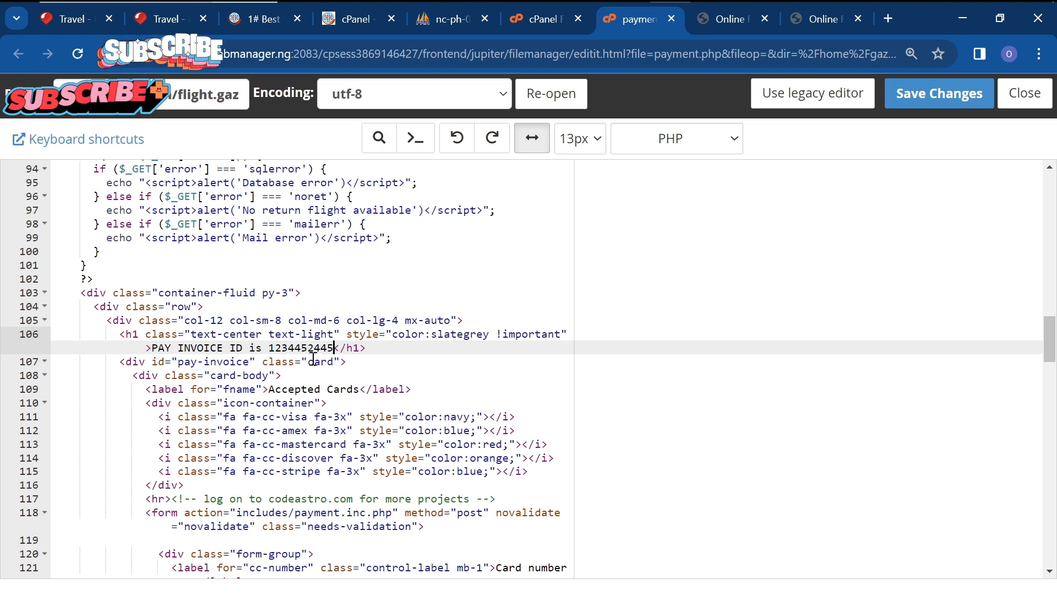
text(6787)
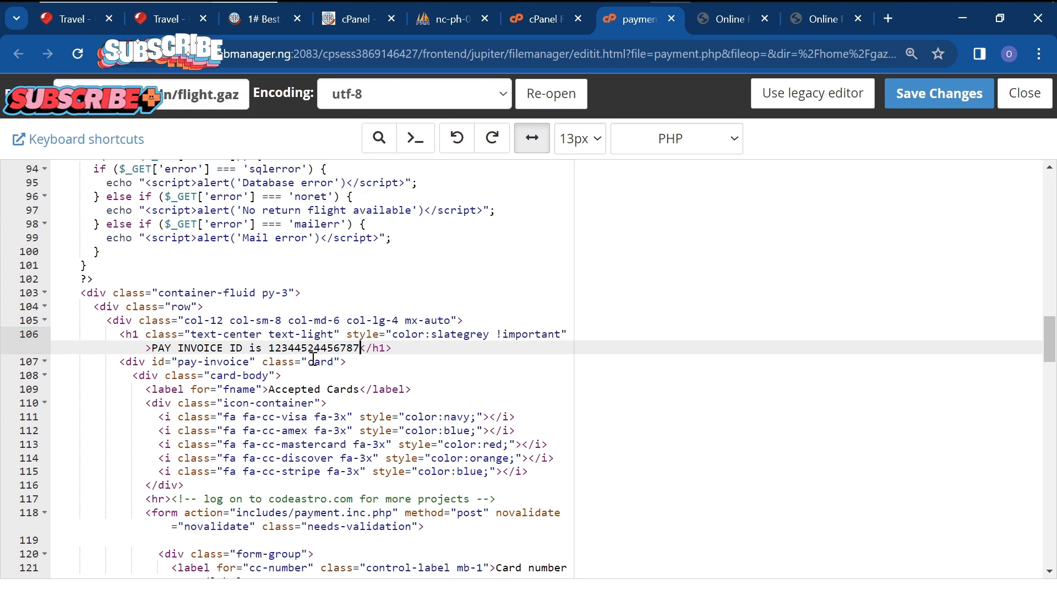
text(67)
drag(360, 390, 271, 398)
text(B)
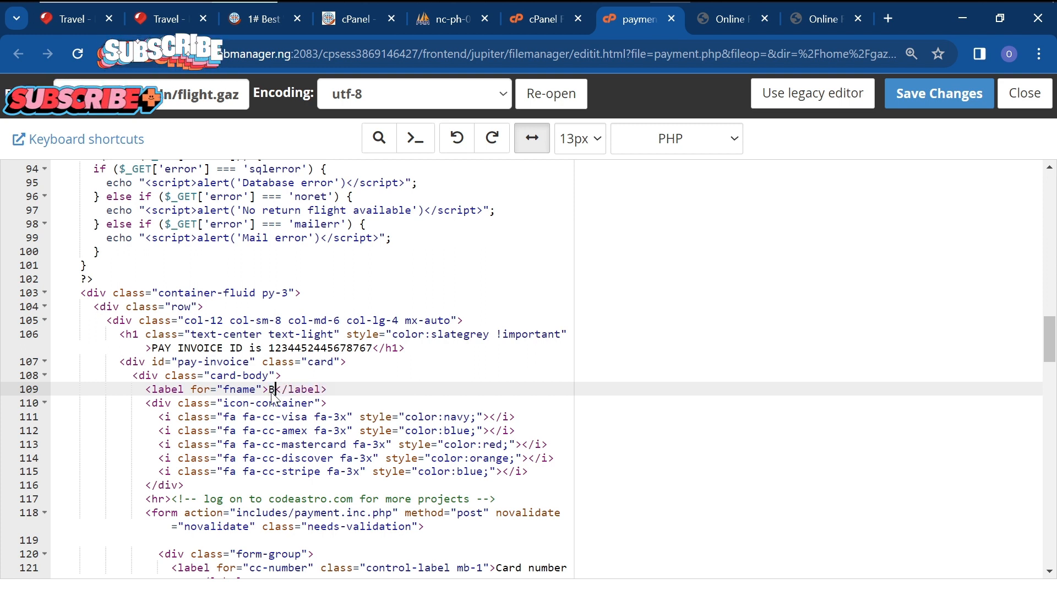
text(it)
text(coin Payment)
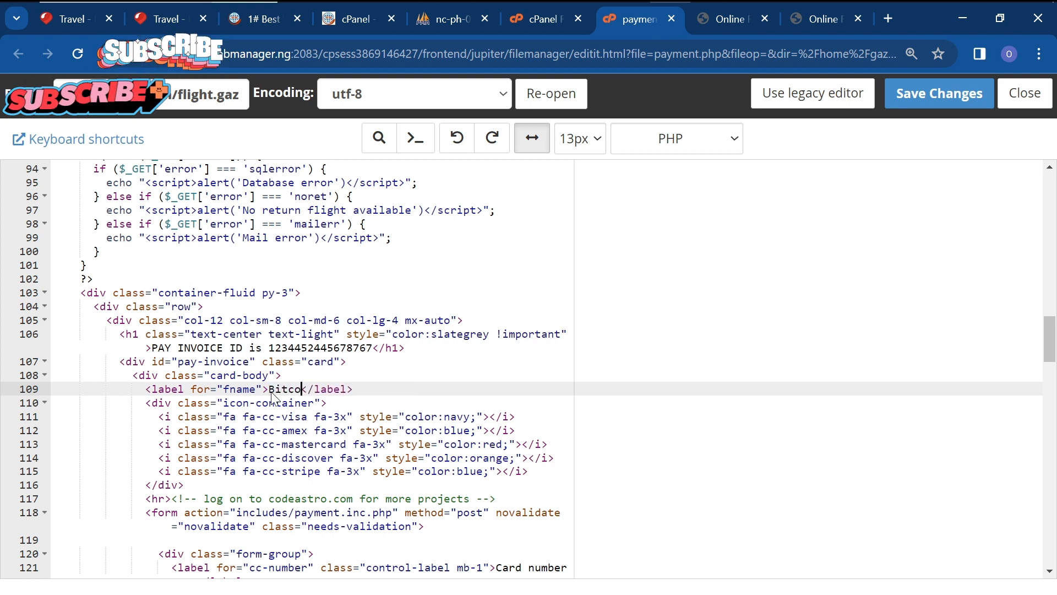
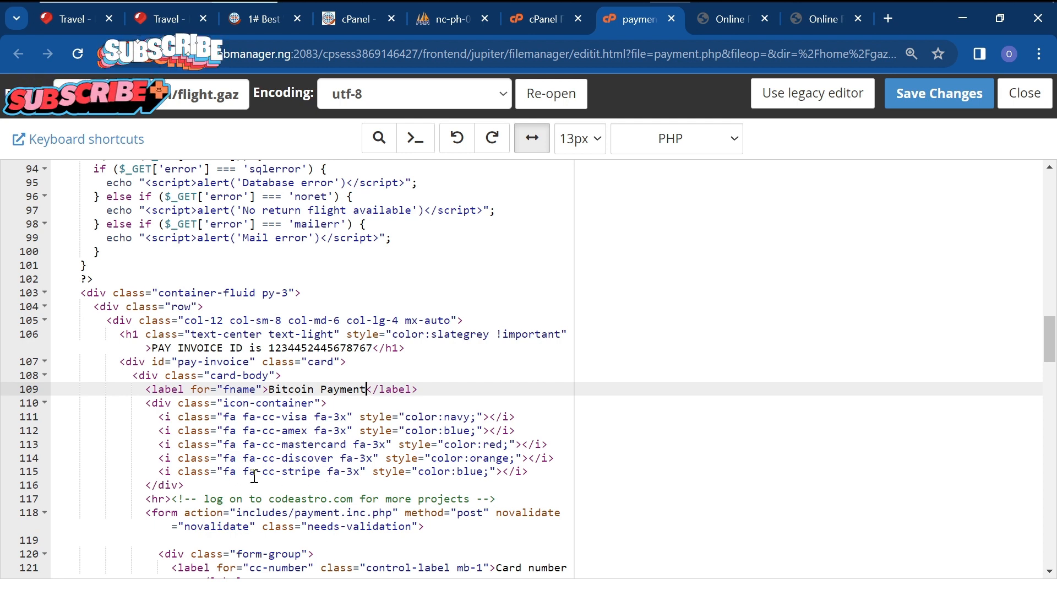
Delete the five fa-cc-* card-brand icon tags on lines 111–115 from icon-container in payment.php.
drag(541, 476, 155, 421)
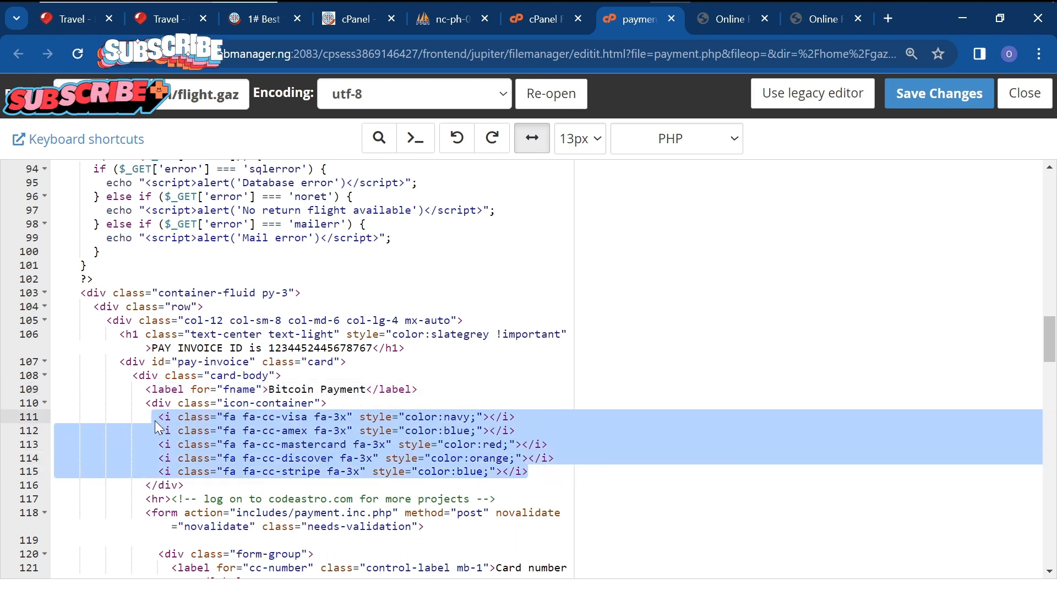
key(BackSpace)
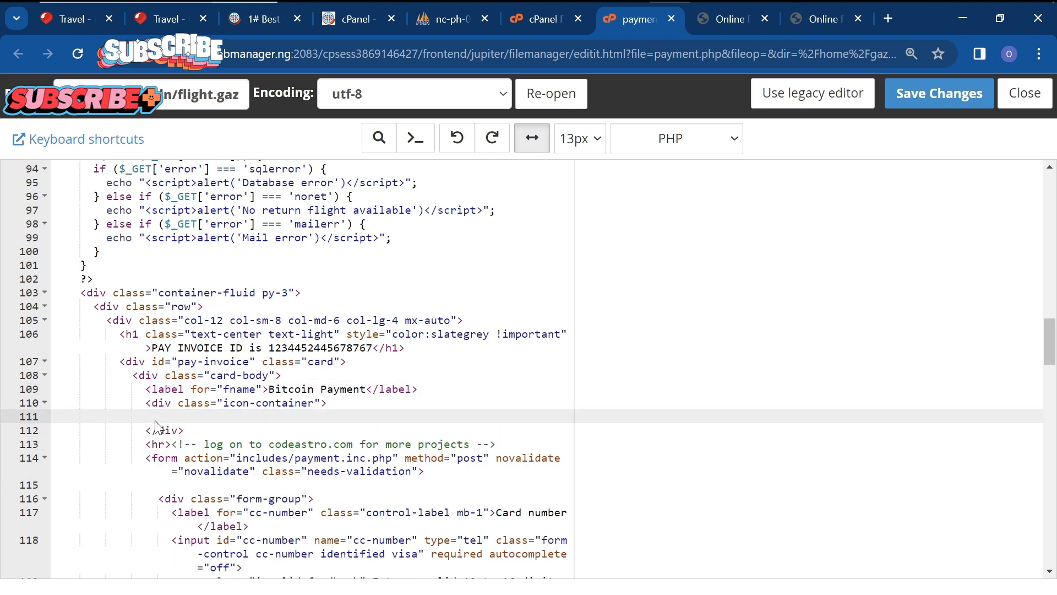
mouse_move(337, 8)
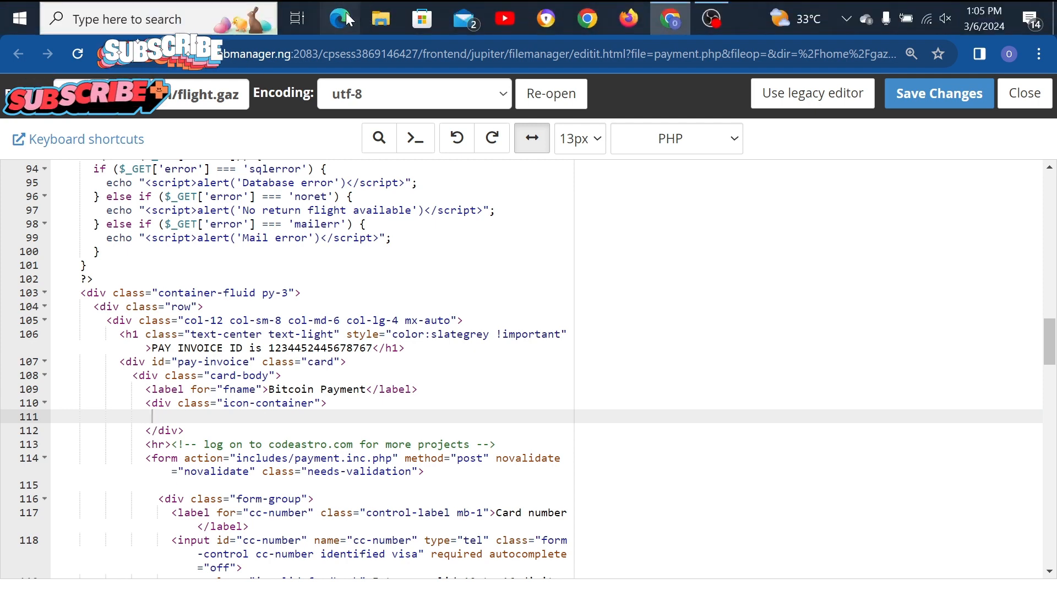
click(346, 14)
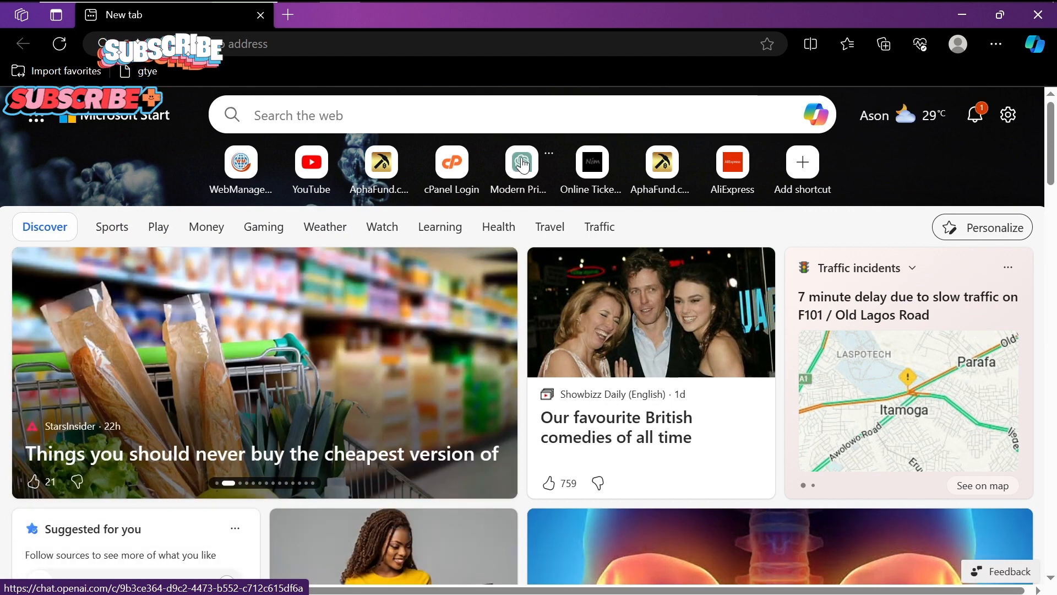
mouse_move(627, 19)
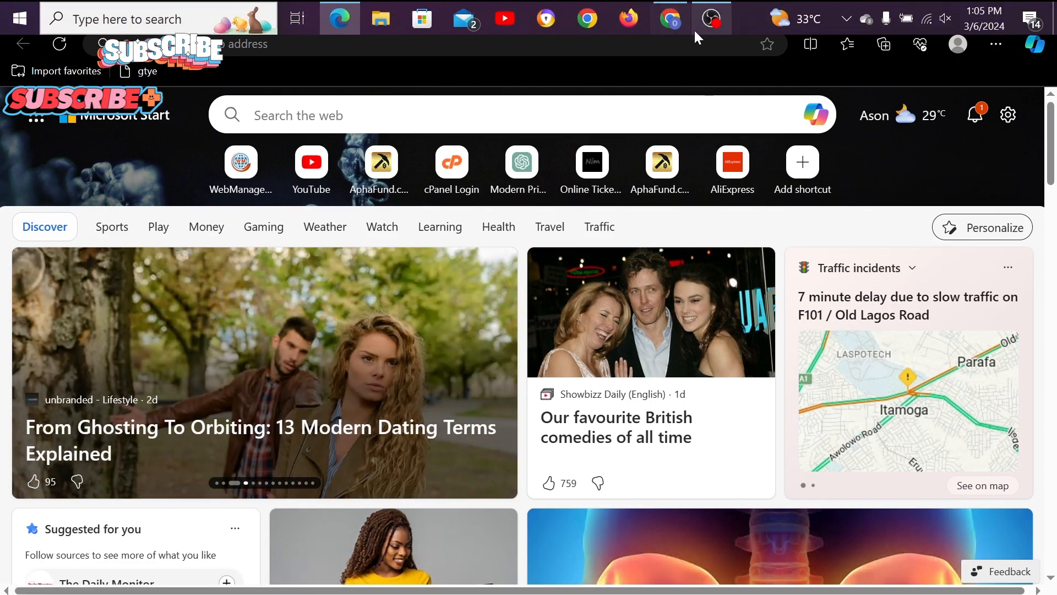
click(675, 19)
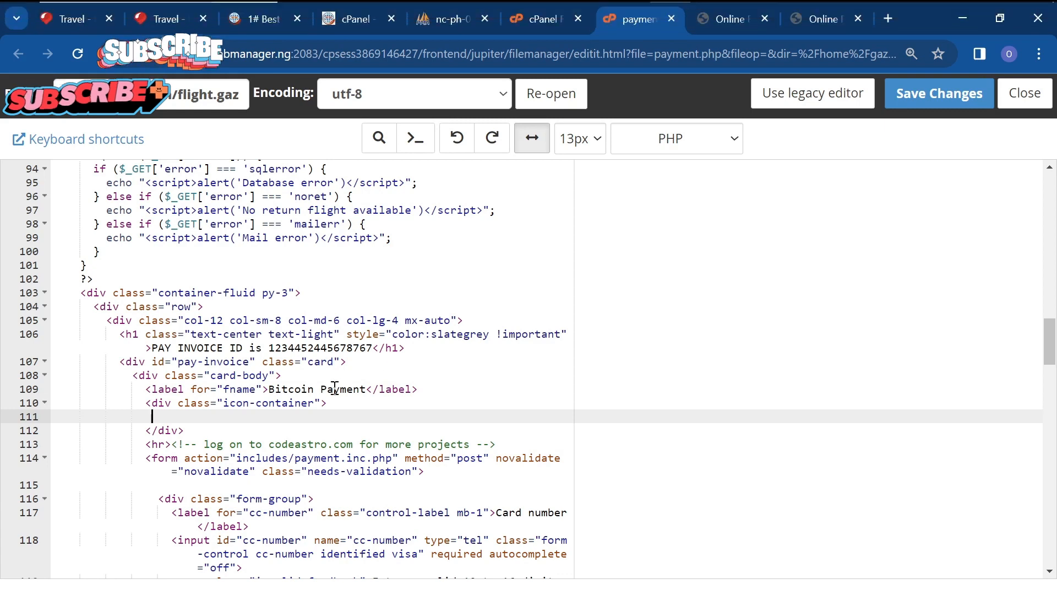
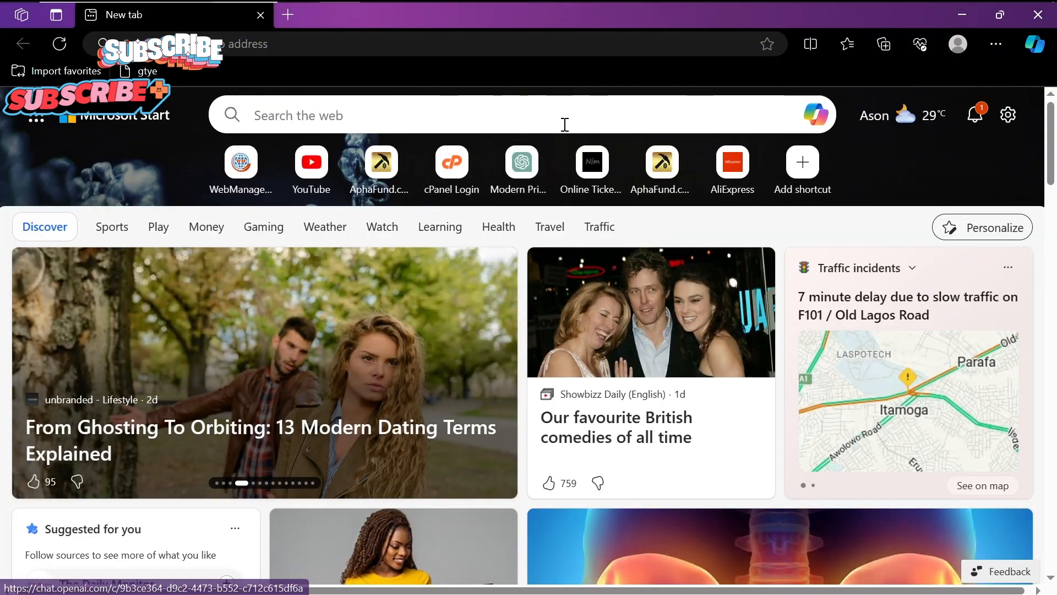
Open the 'Modern Primary School Marvel' ChatGPT chat from the Edge new tab shortcut.
click(522, 168)
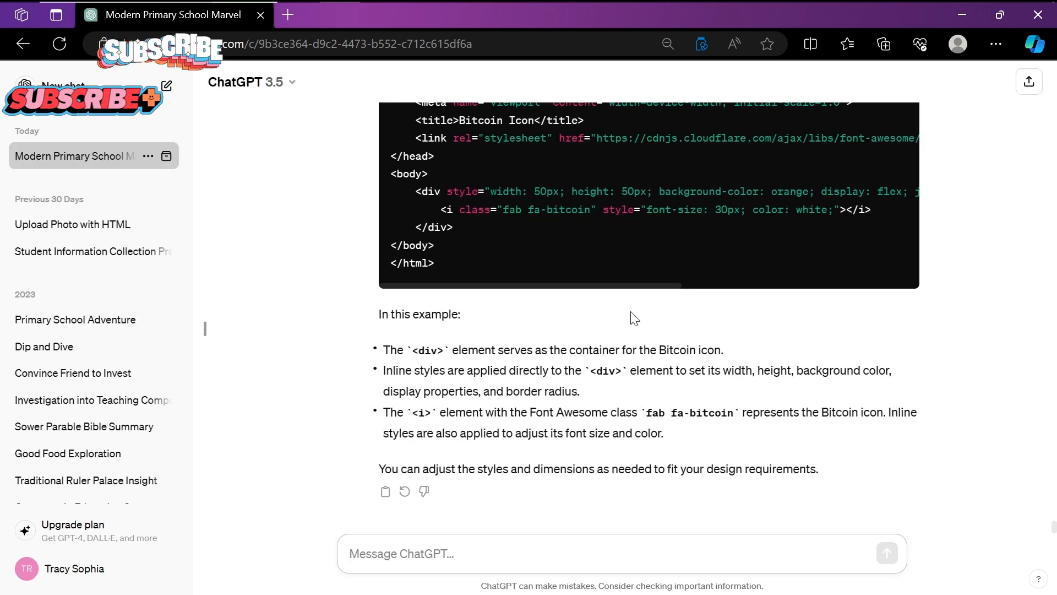
Scroll the chat to the 'inline code for icon container for Bitcoin' answer's full code block.
scroll(632, 317, up, 5)
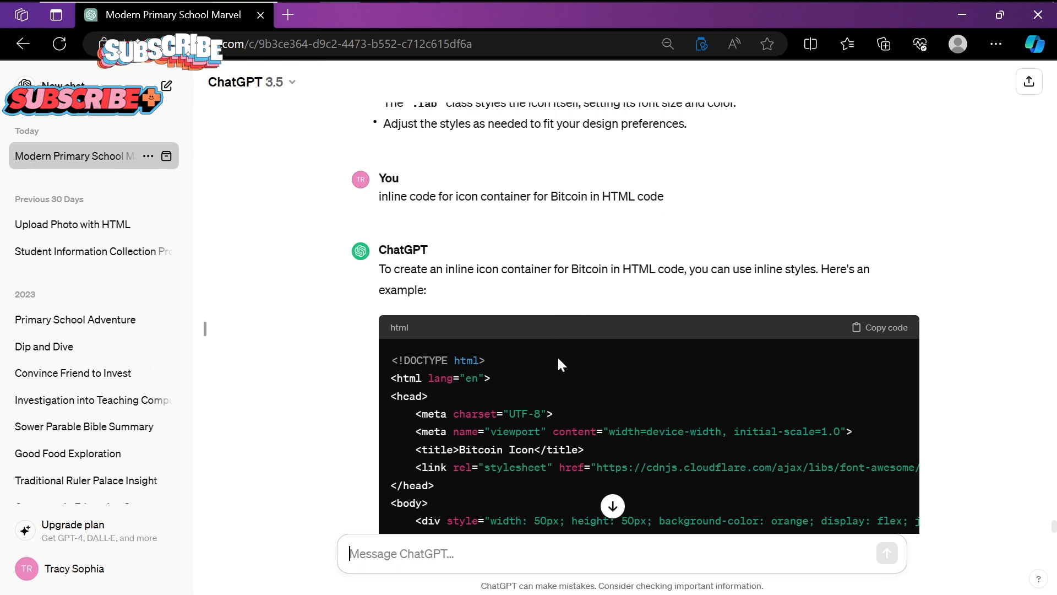
scroll(559, 361, down, 1)
scroll(560, 364, down, 3)
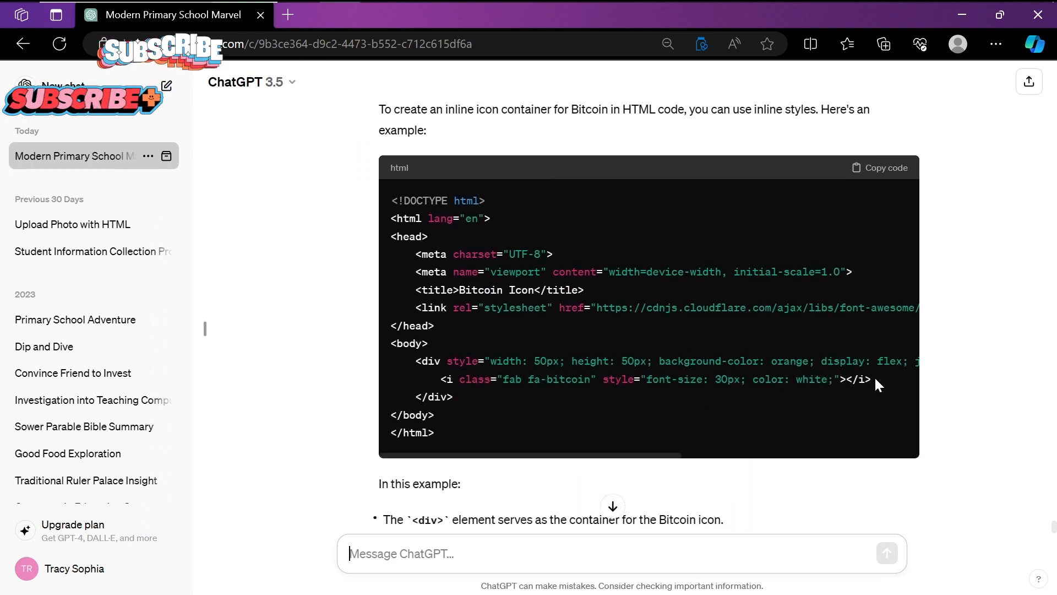
Select and copy the 50px orange div wrapping the white fa-bitcoin icon.
drag(874, 379, 444, 384)
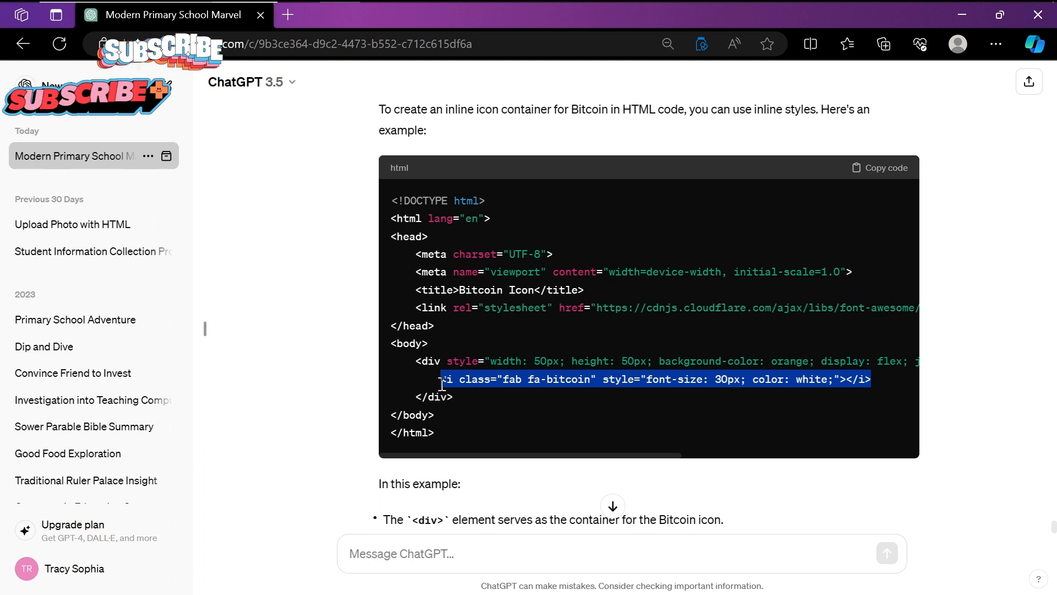
drag(442, 383, 414, 363)
click(461, 401)
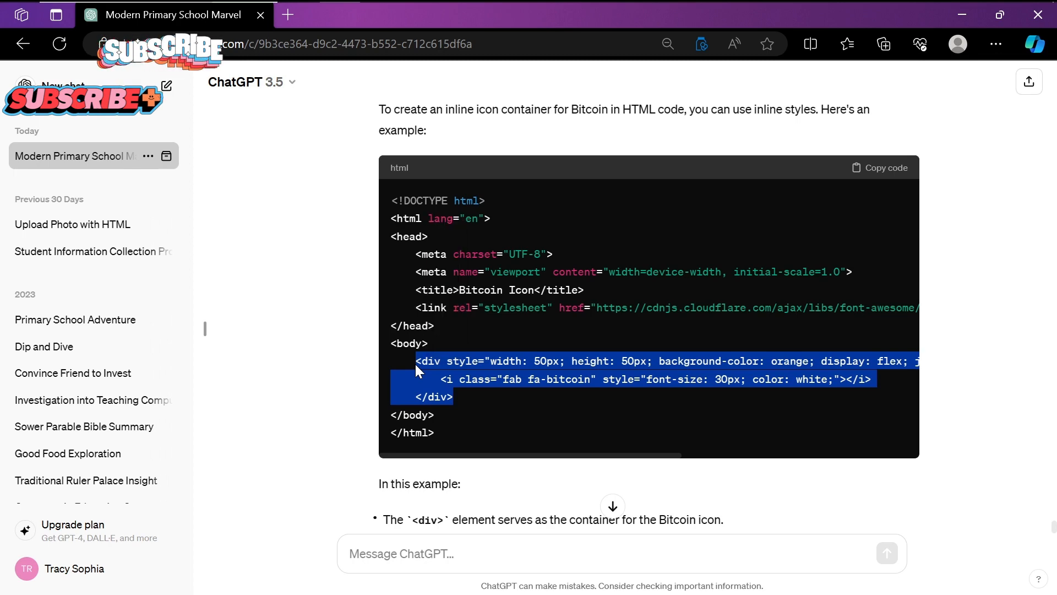
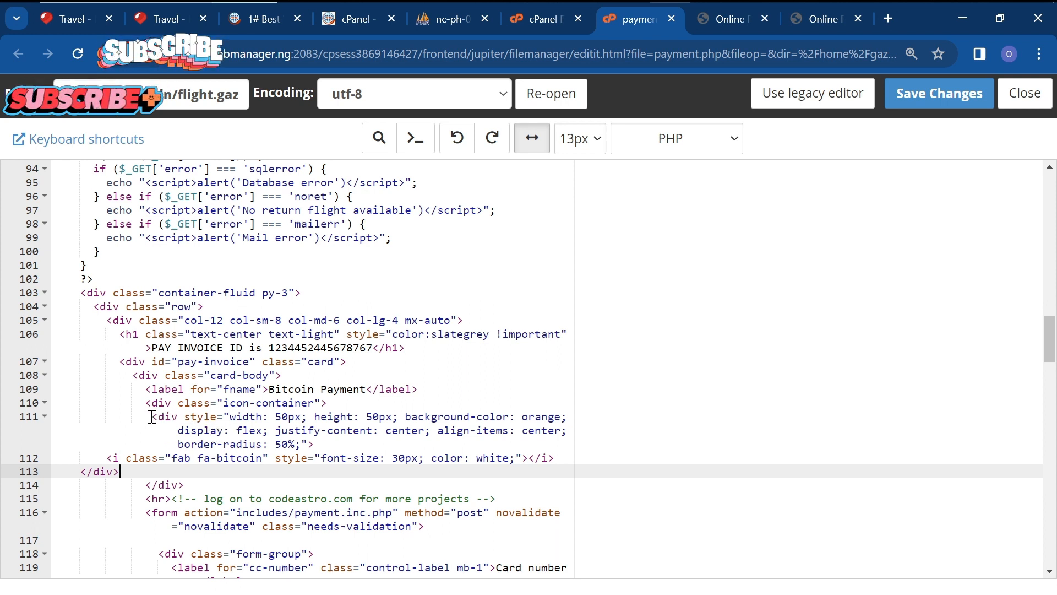
Indent the pasted Bitcoin icon div on lines 111–113 of payment.php and save the file.
drag(152, 416, 119, 472)
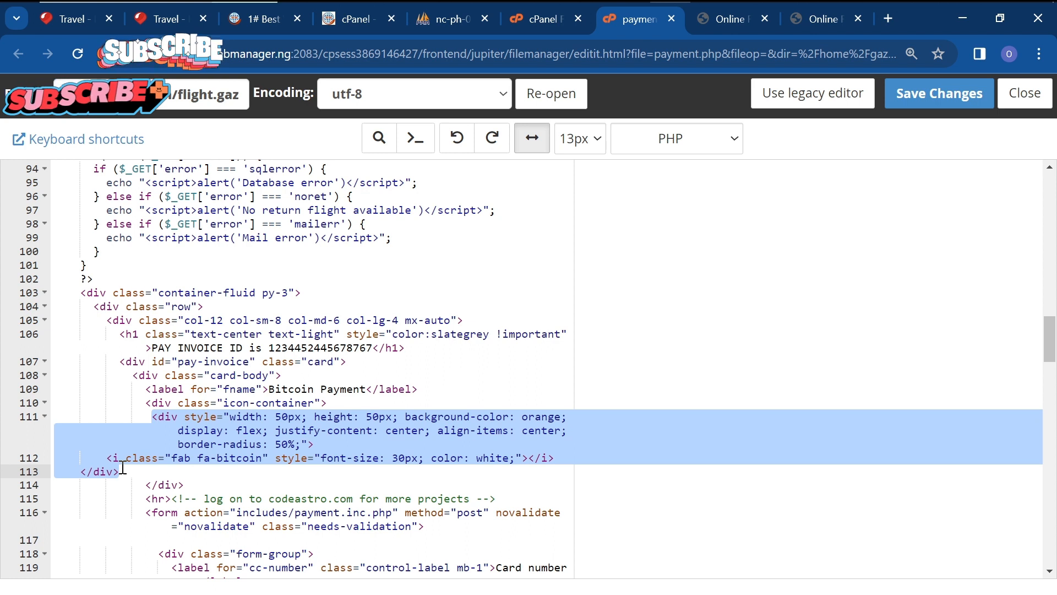
key(Tab)
key(Tab)
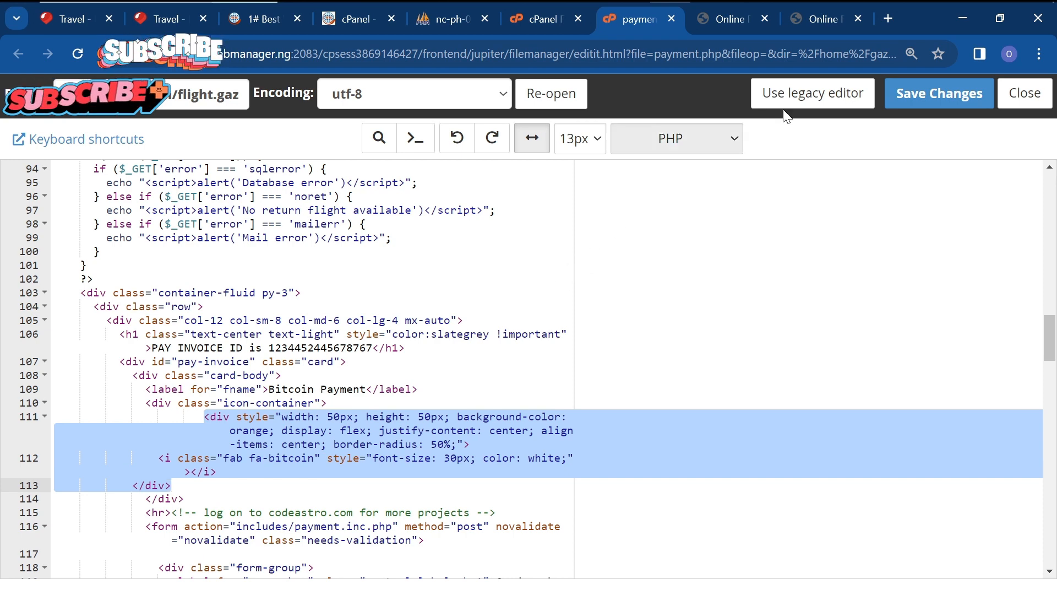
click(935, 95)
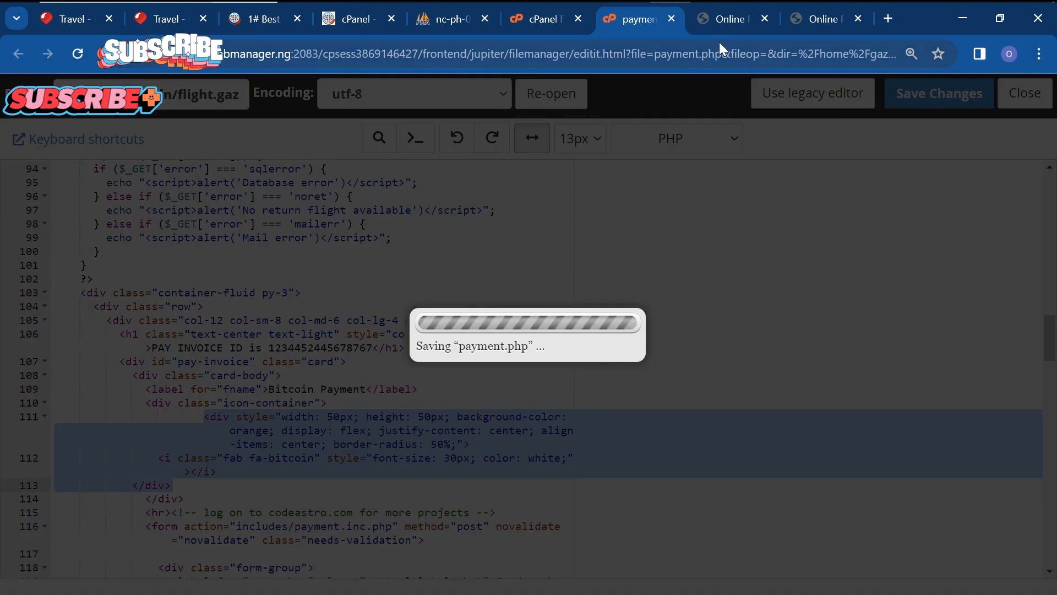
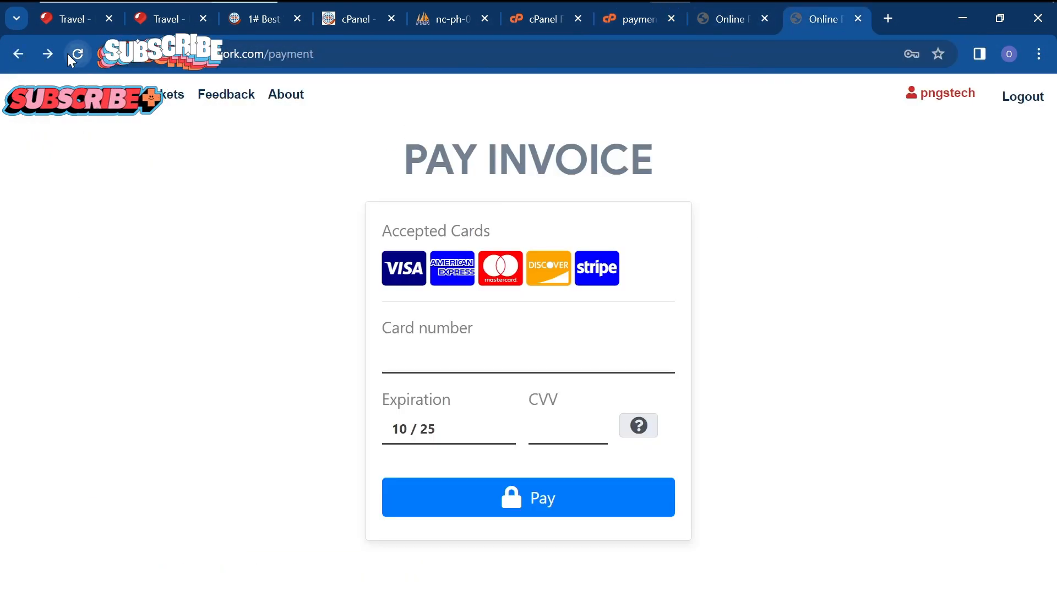
Reload the live payment page to show the 'Pay Invoice ID' heading and Bitcoin Payment icon.
click(67, 54)
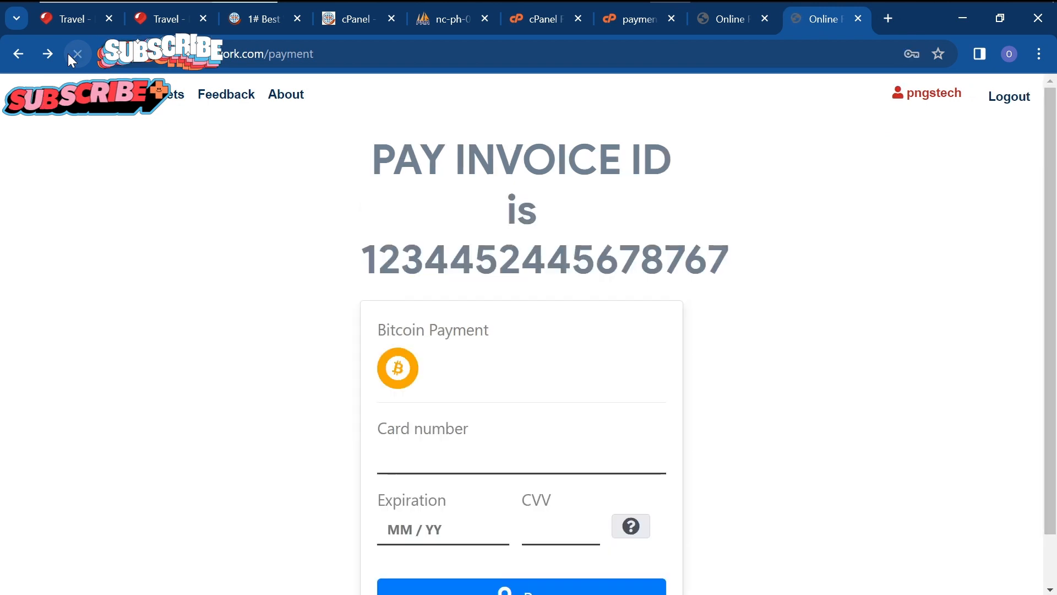
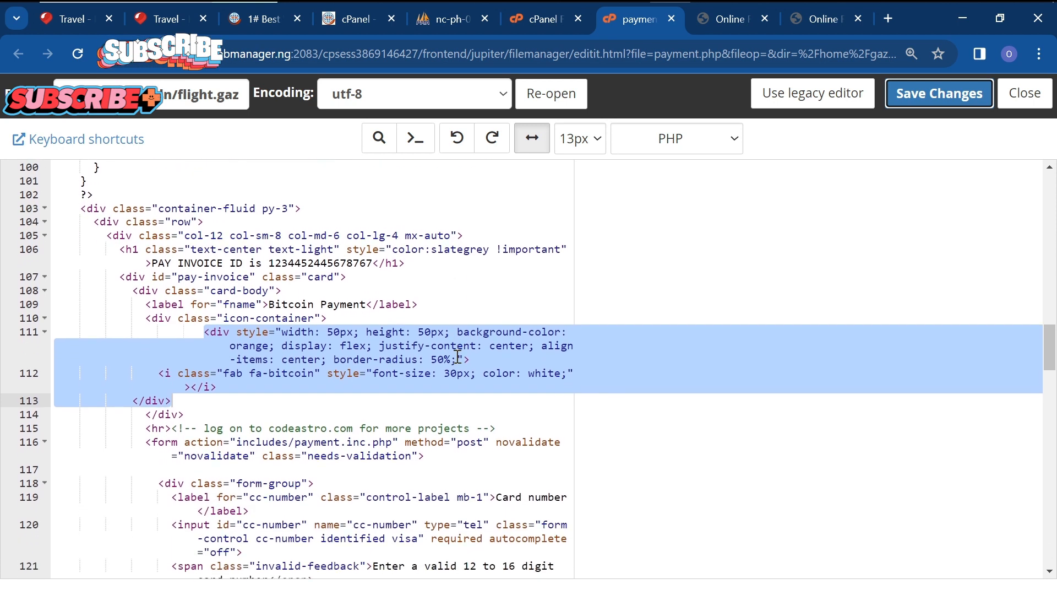
Select the cc-number Card number label markup, then place the cursor after line 114's closing div.
scroll(457, 356, down, 3)
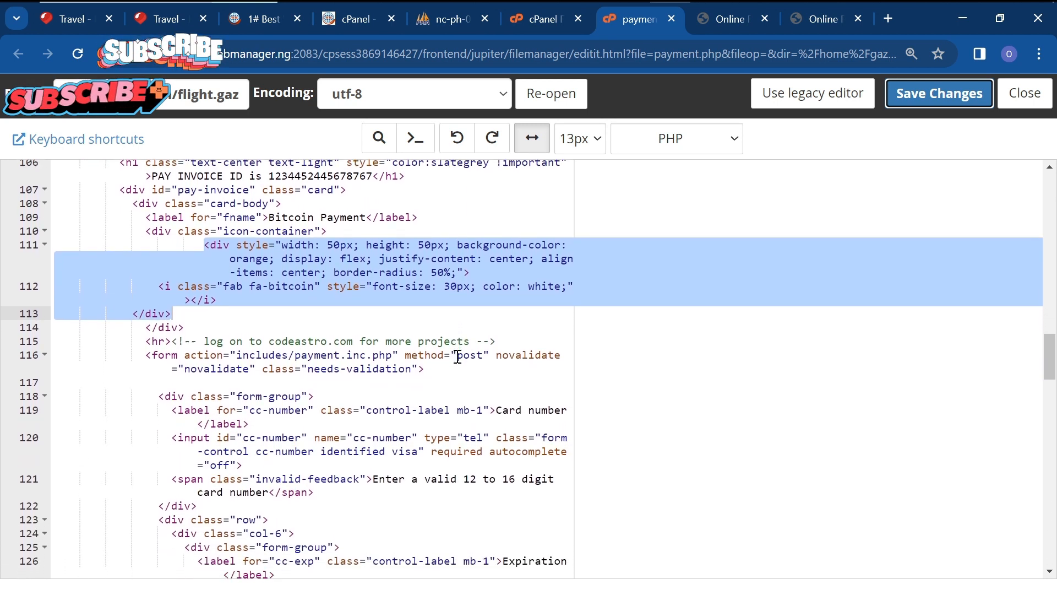
scroll(457, 357, down, 1)
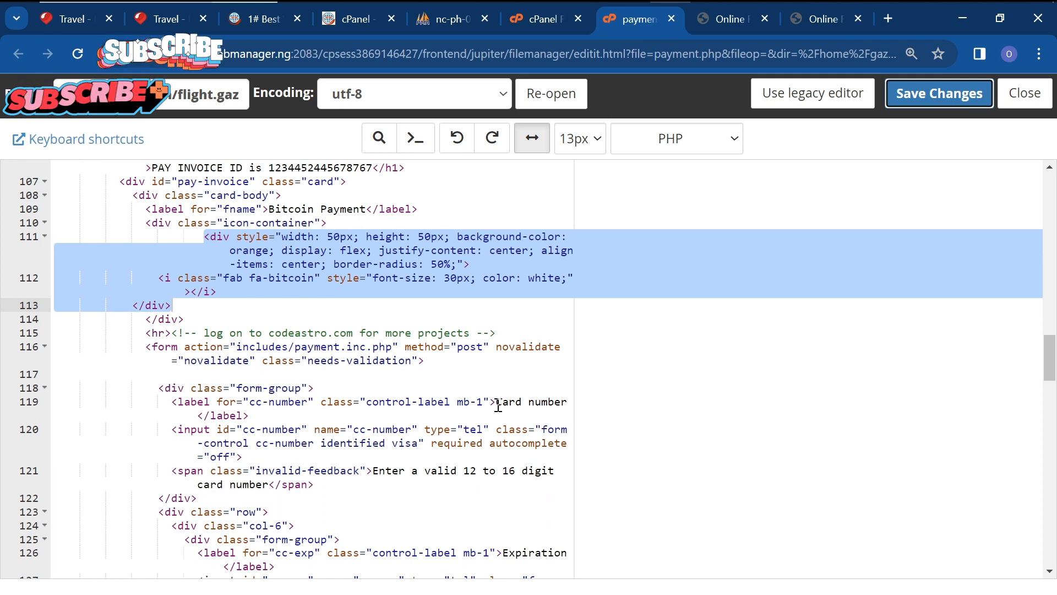
drag(251, 417, 174, 414)
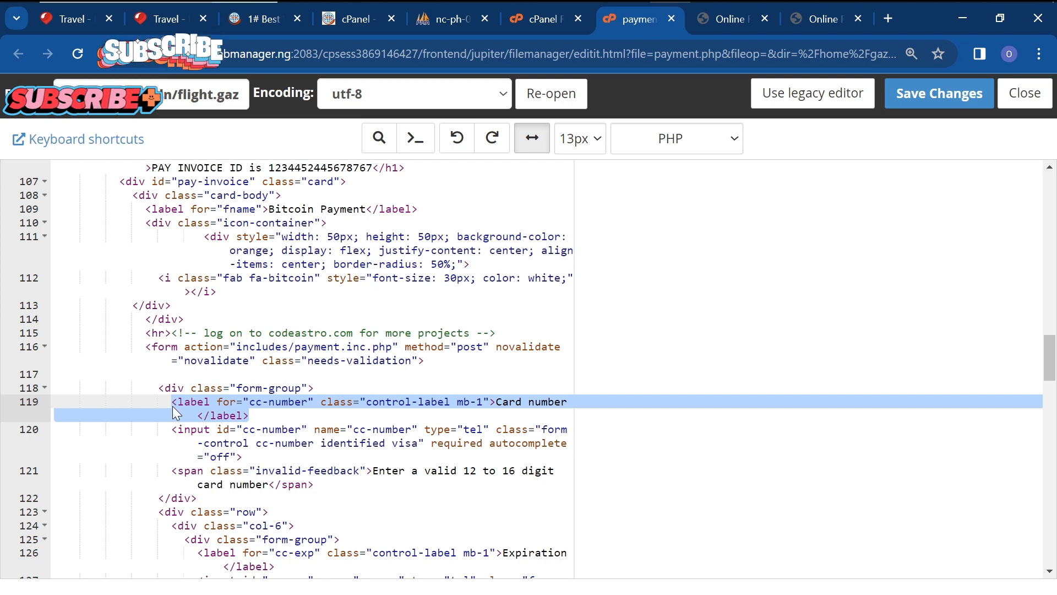
click(189, 320)
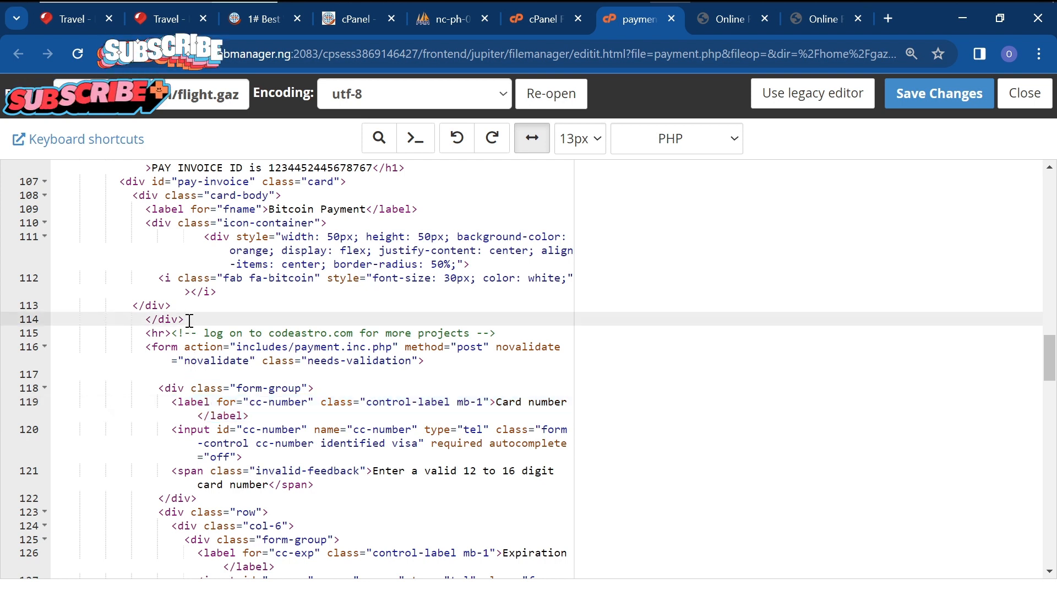
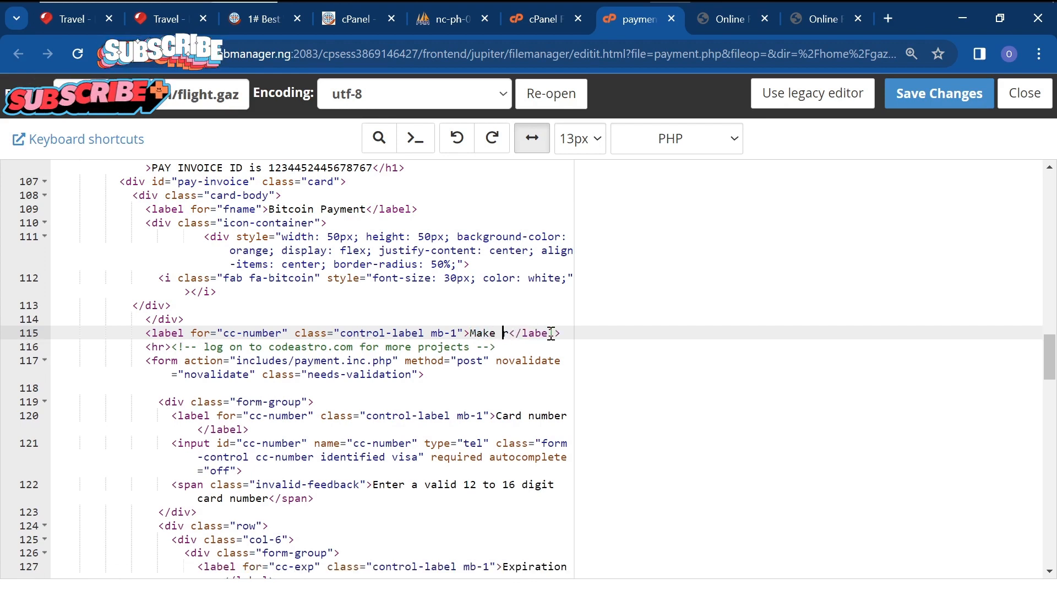
Extend the line-115 label text to read 'Make your', positioning before the closing </label> tag.
text(your)
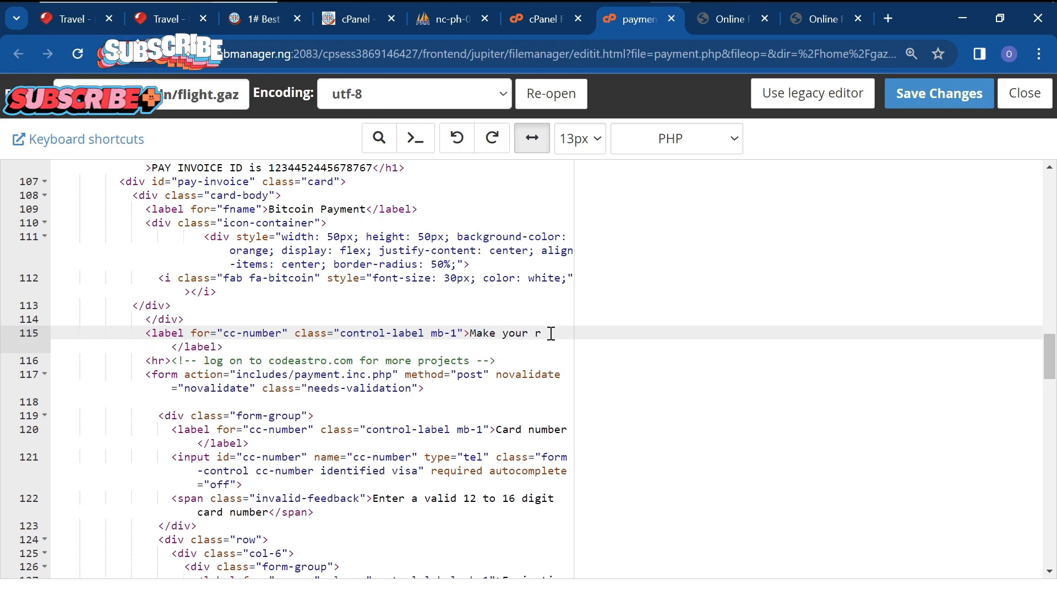
key(Right)
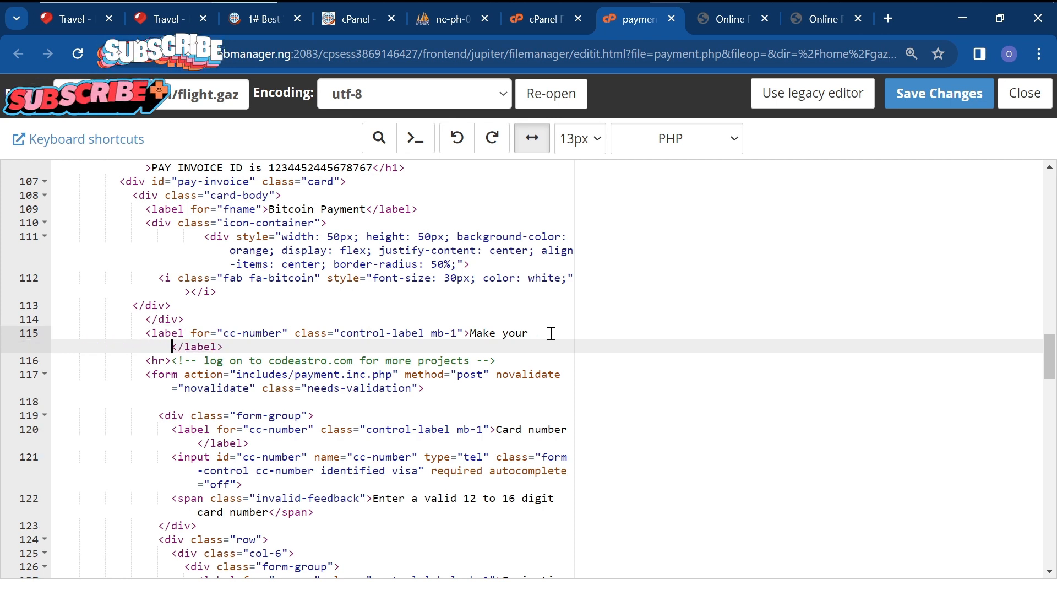
Continue the line-115 label with 'payment to the bitcoin walle' after 'Make your'.
text(pa)
text(yment to )
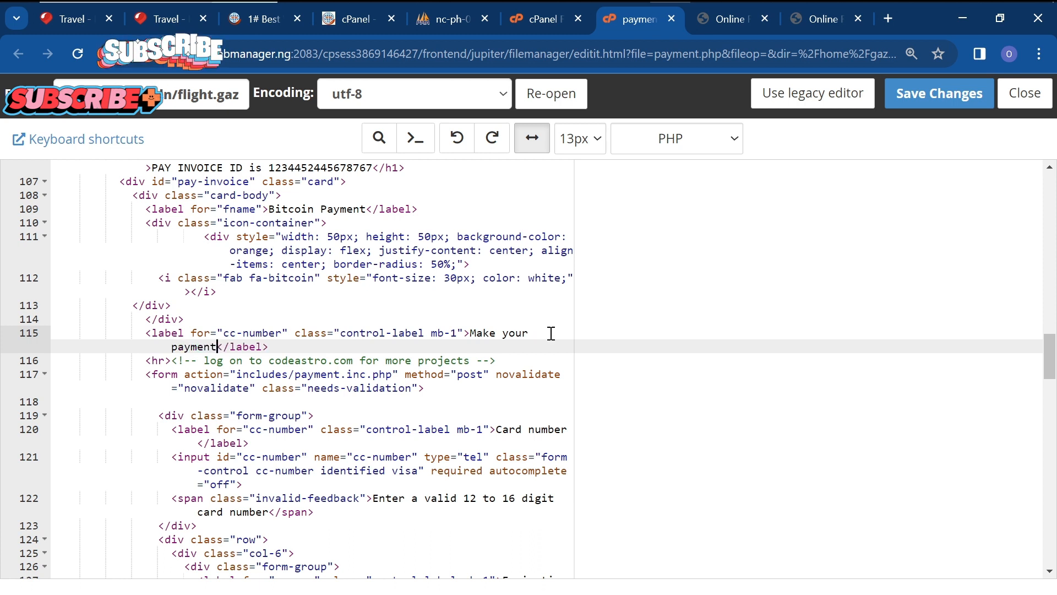
text(the )
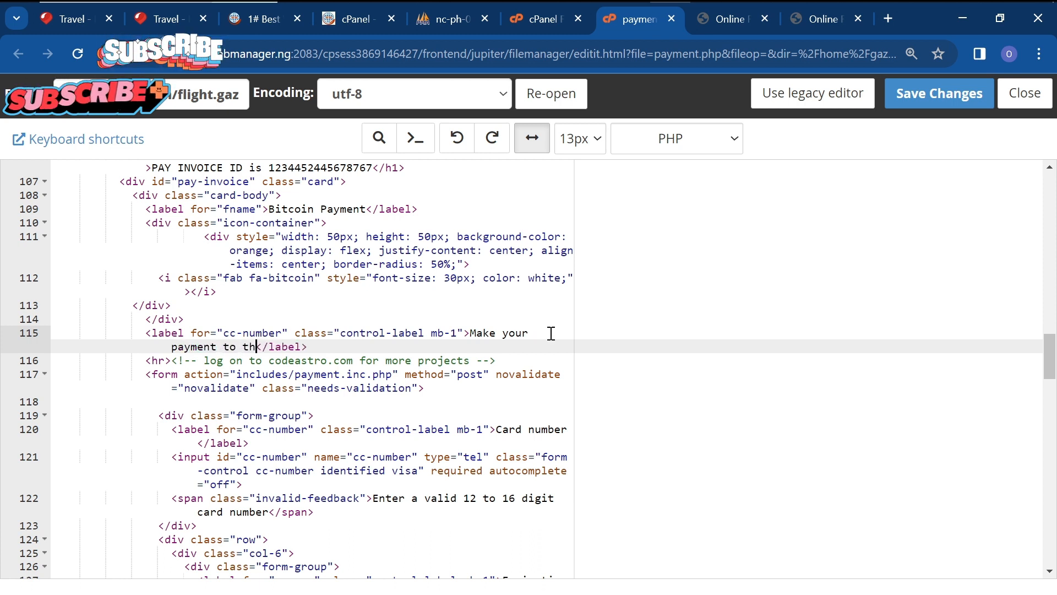
text(bitcoi)
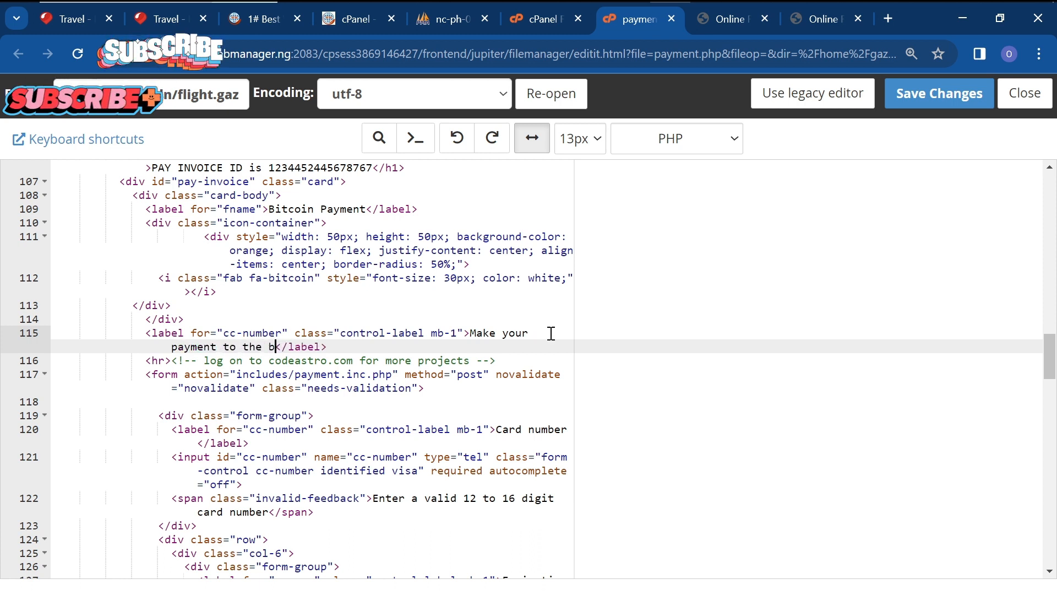
text(n wallet address below)
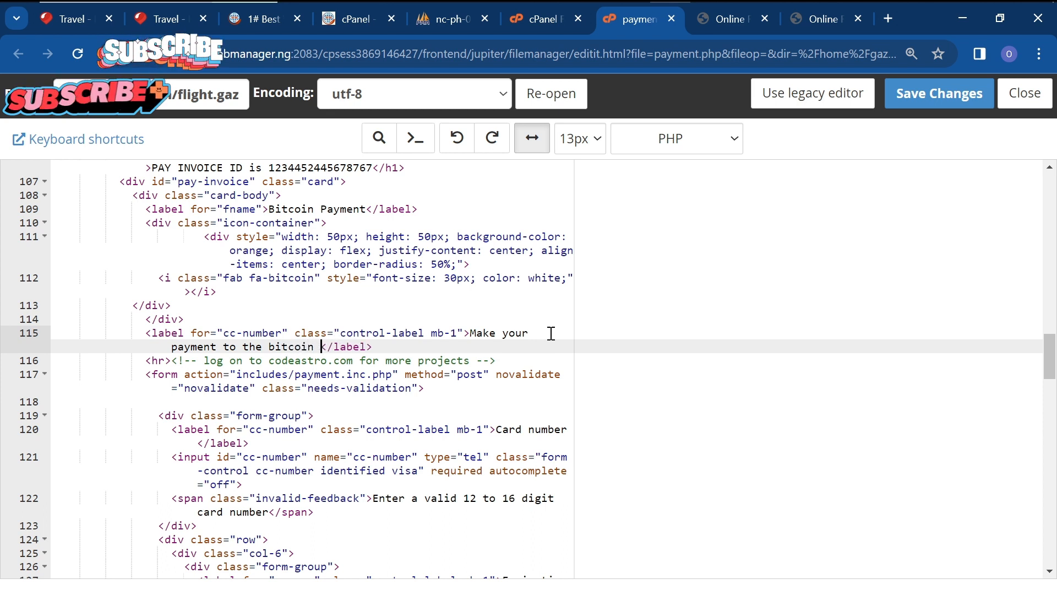
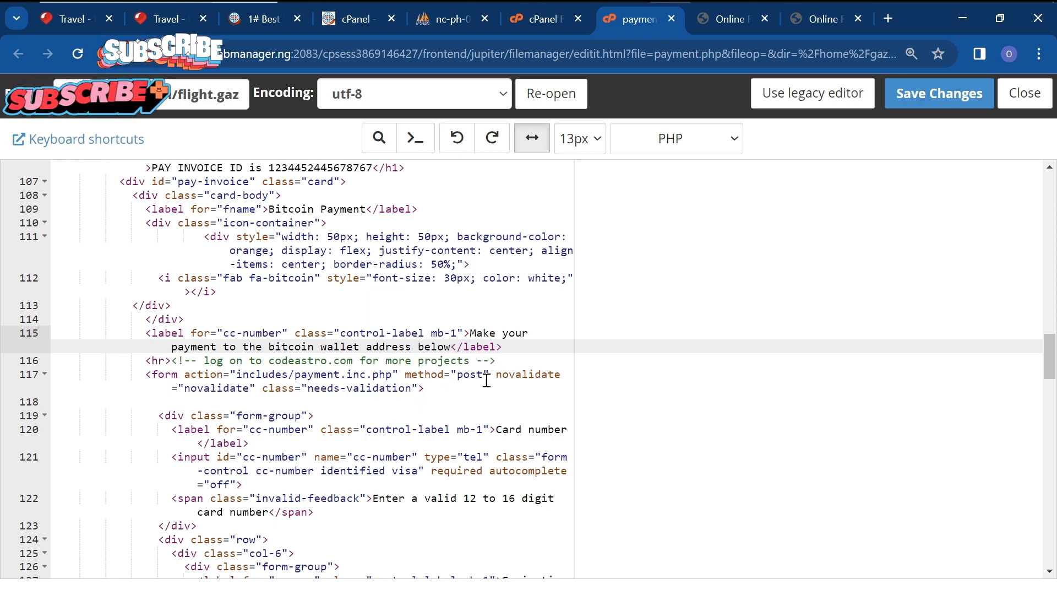
Save payment.php with the 'Make your payment to the bitcoin wallet address below' label.
click(952, 97)
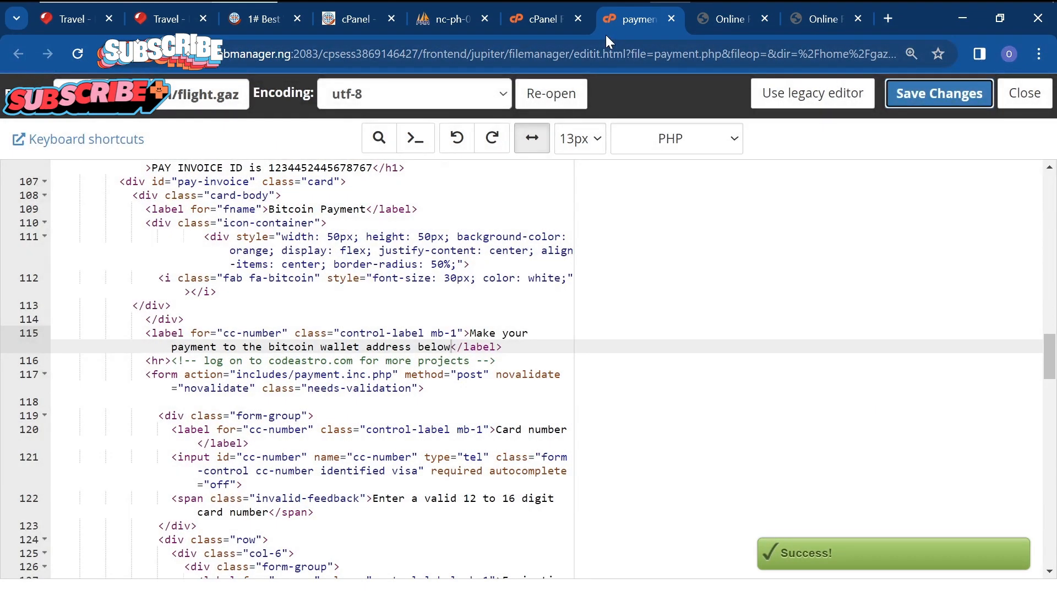
Reload the flight site's payment page to see the new wallet-address label under the Bitcoin icon.
click(734, 23)
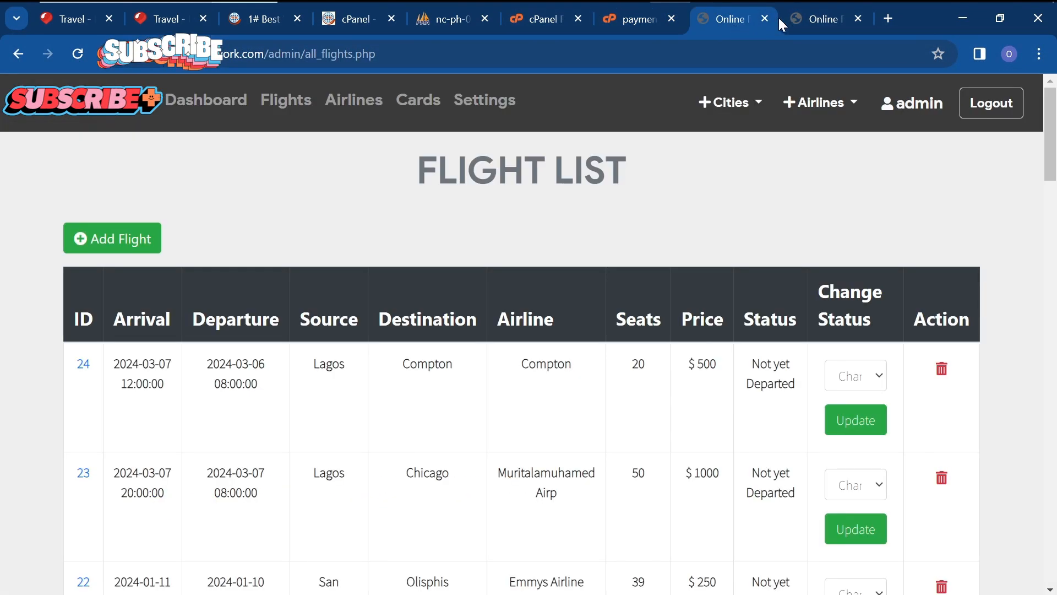
click(817, 21)
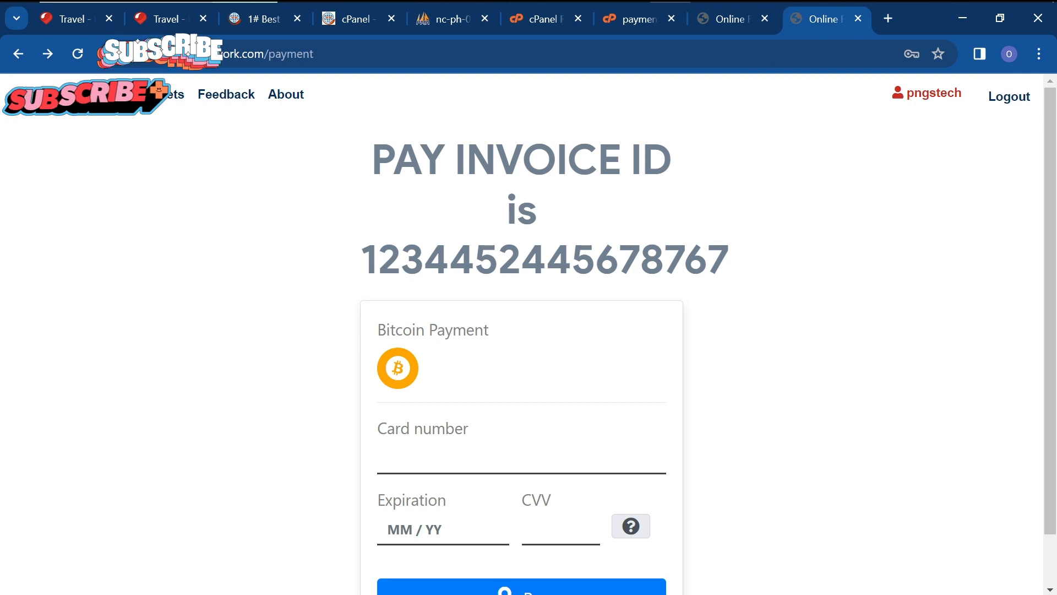
click(78, 54)
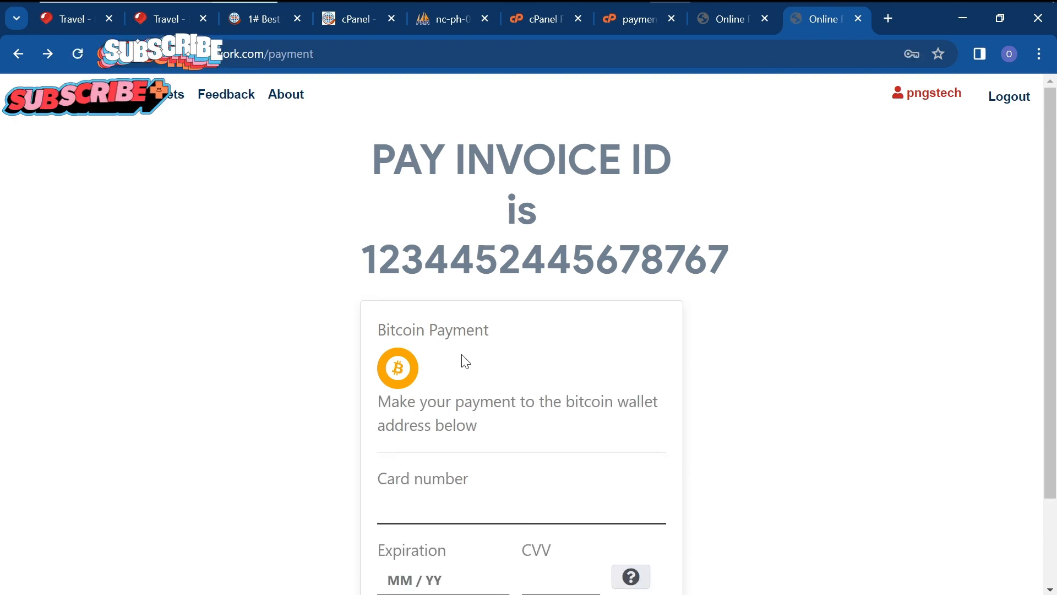
scroll(556, 420, down, 2)
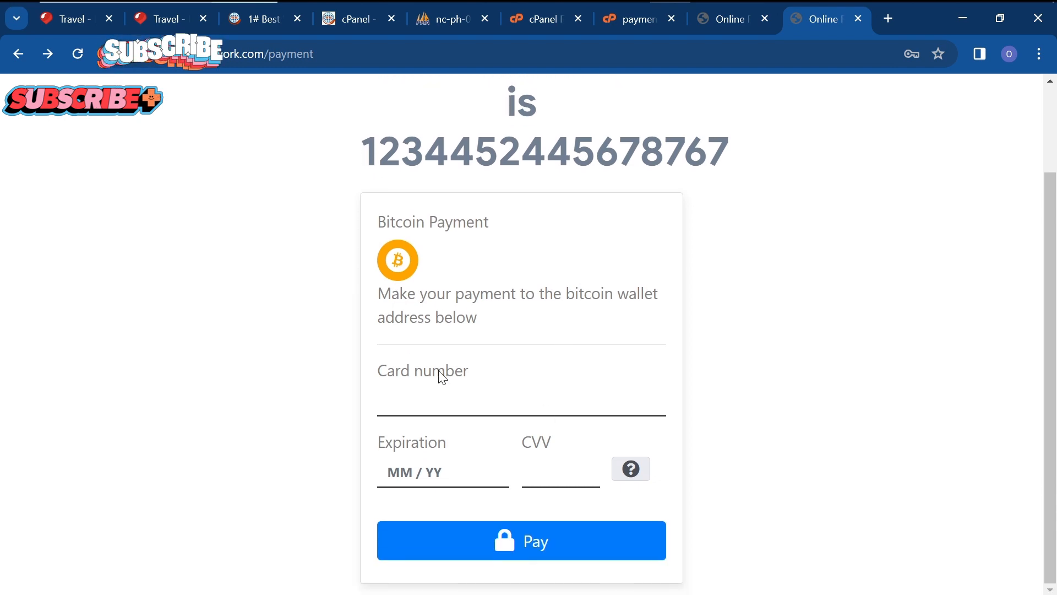
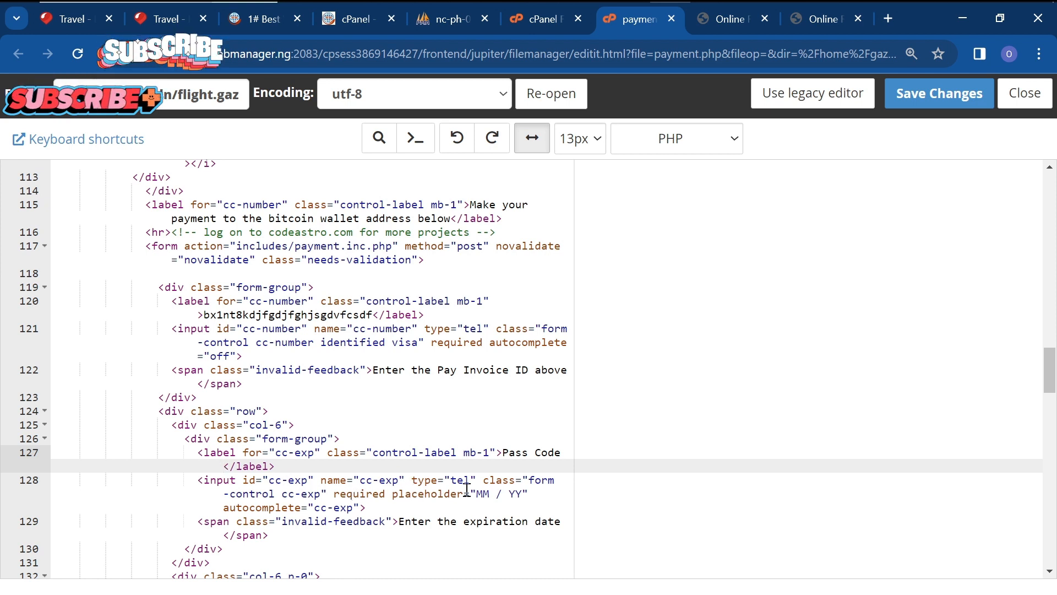
Select the 'MM / YY' placeholder text on line 128 so it can be replaced with 'pass code'.
drag(478, 493, 524, 493)
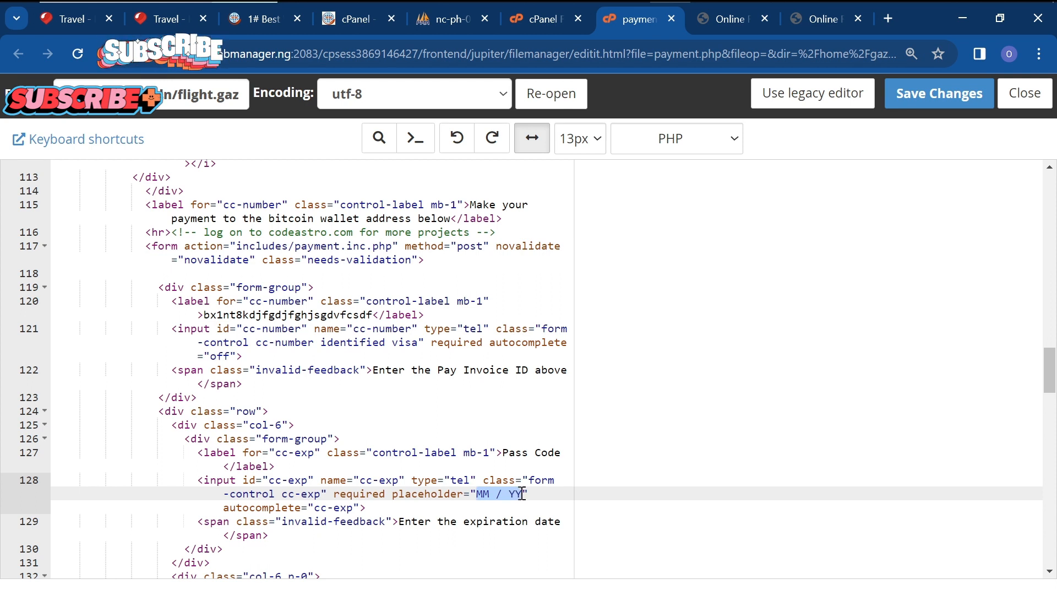
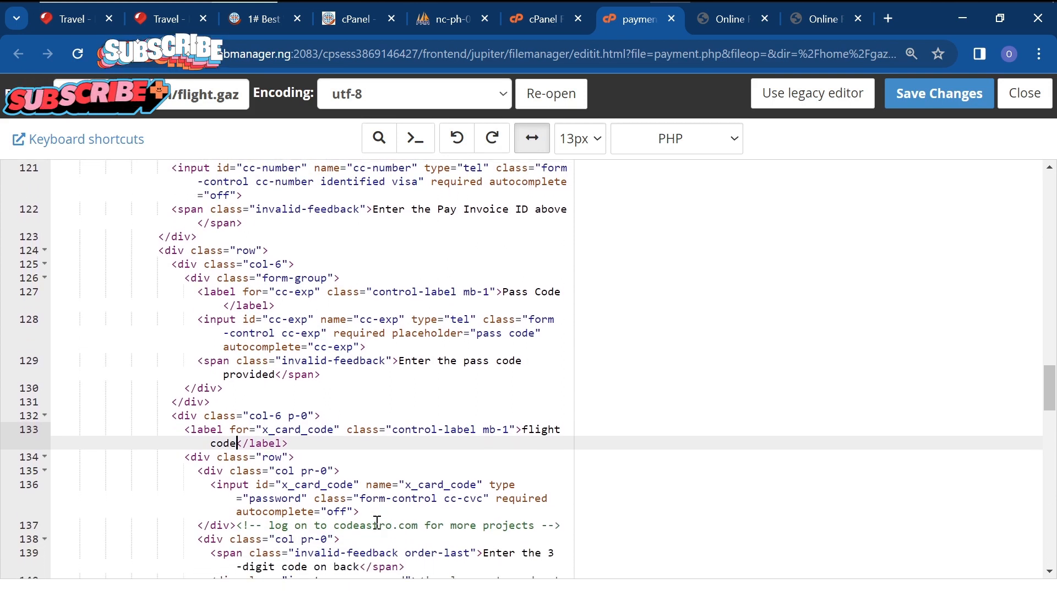
scroll(377, 522, down, 2)
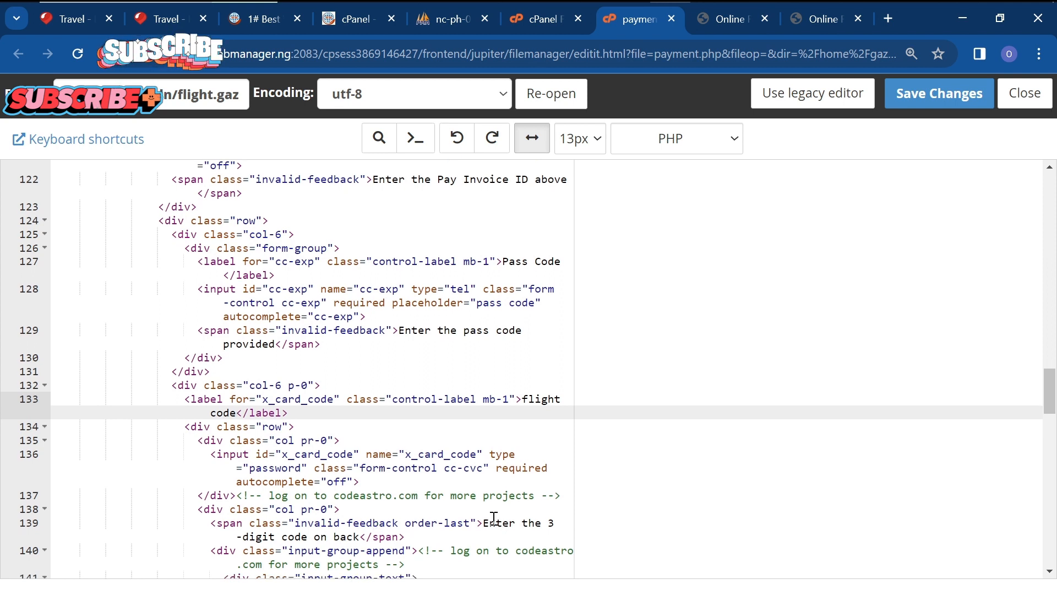
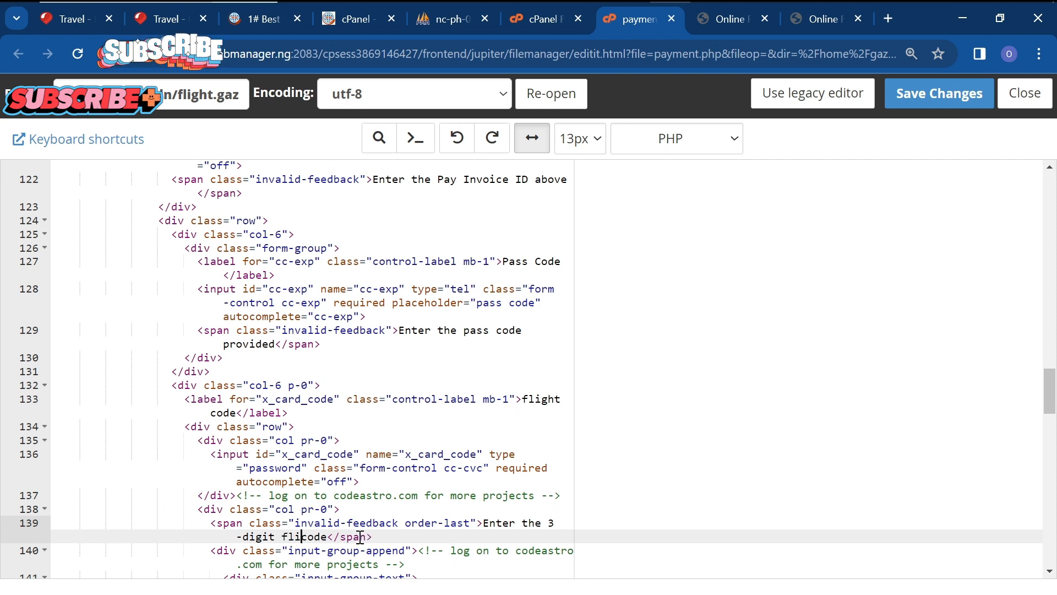
Finish the word 'flight' on line 139 so the message reads 'Enter the 3-digit flight code'.
text(ght)
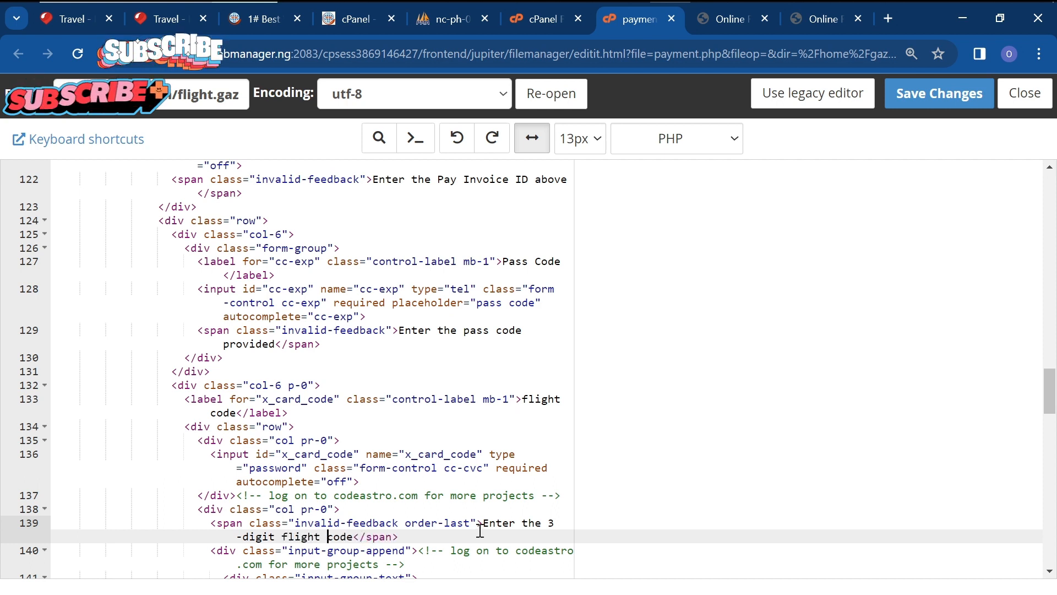
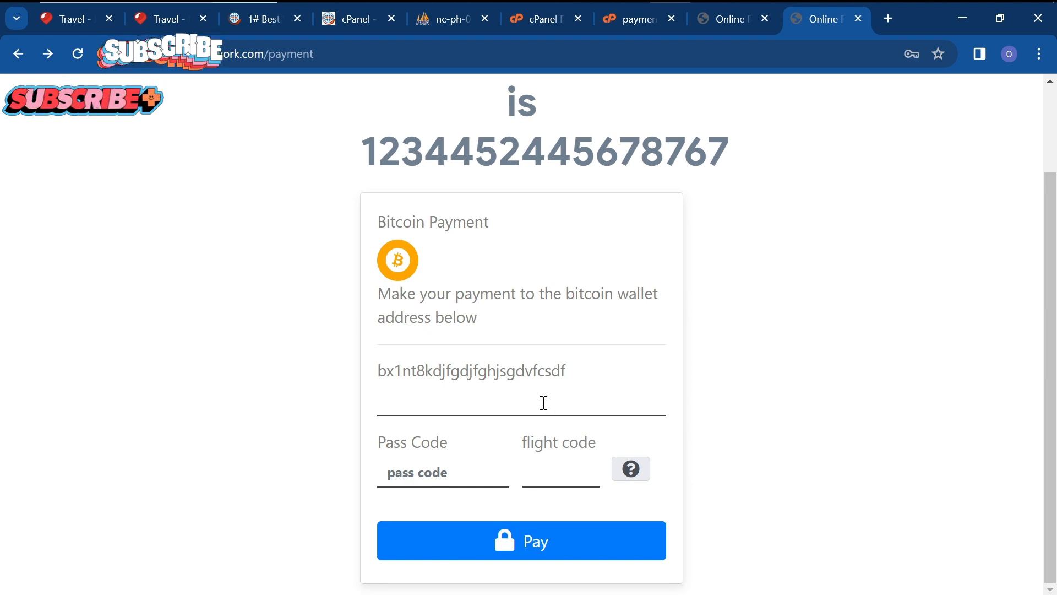
Place focus in the bitcoin wallet address field, then switch to the ChatGPT conversation in Edge.
click(466, 402)
scroll(496, 166, up, 2)
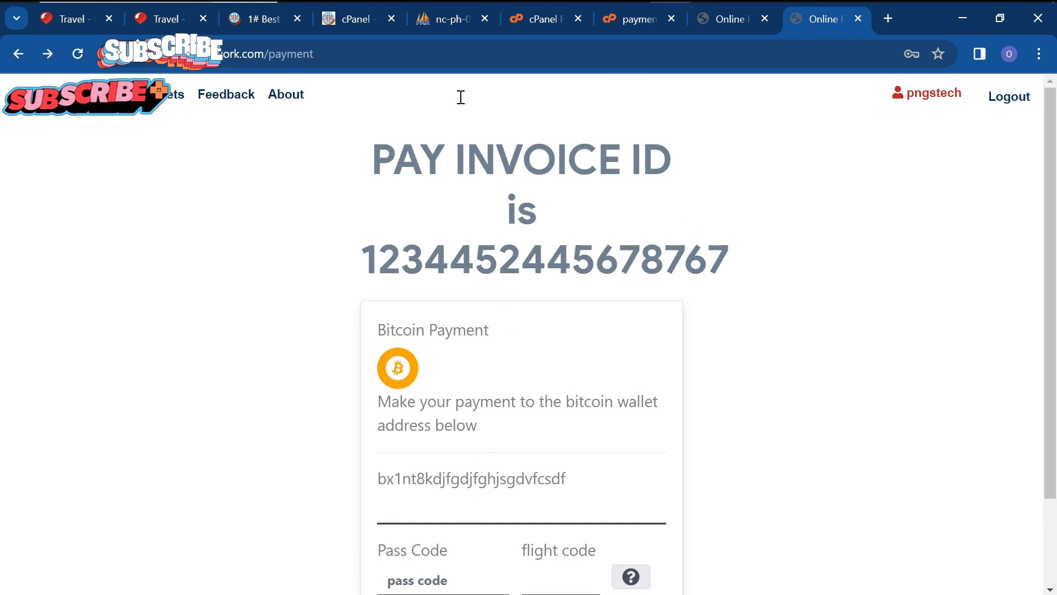
click(336, 13)
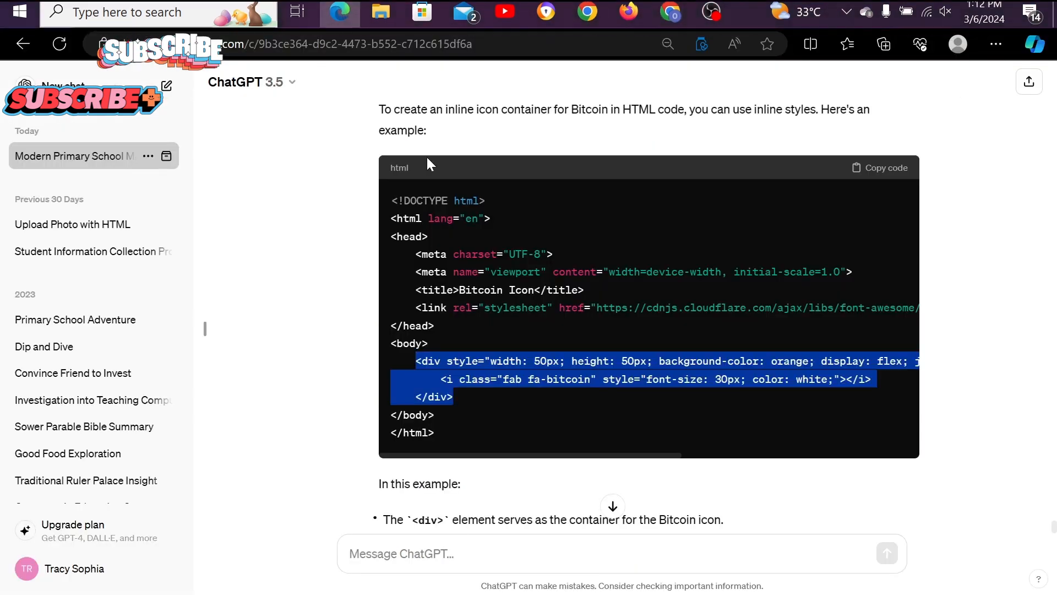
Scroll back through earlier HTML answers to the label snippet using inline style="font-size: 12px;".
scroll(641, 330, up, 12)
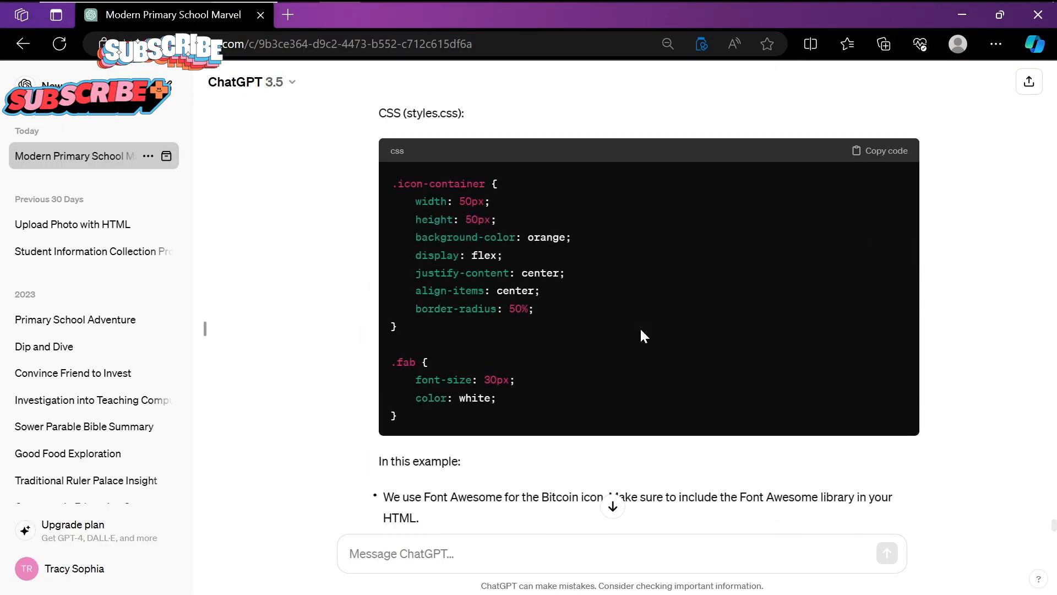
scroll(642, 330, up, 5)
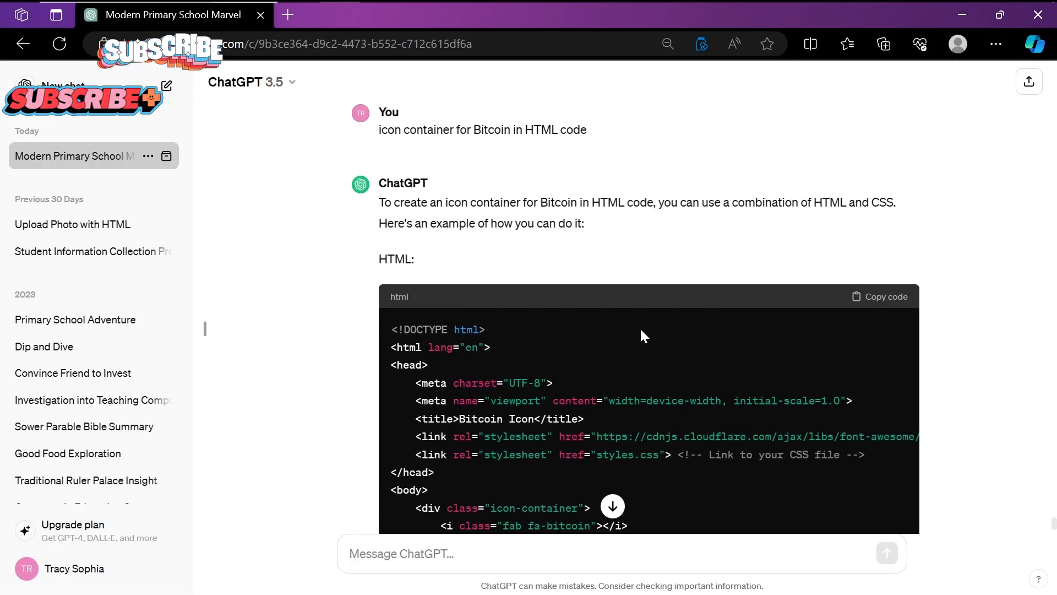
scroll(642, 329, up, 8)
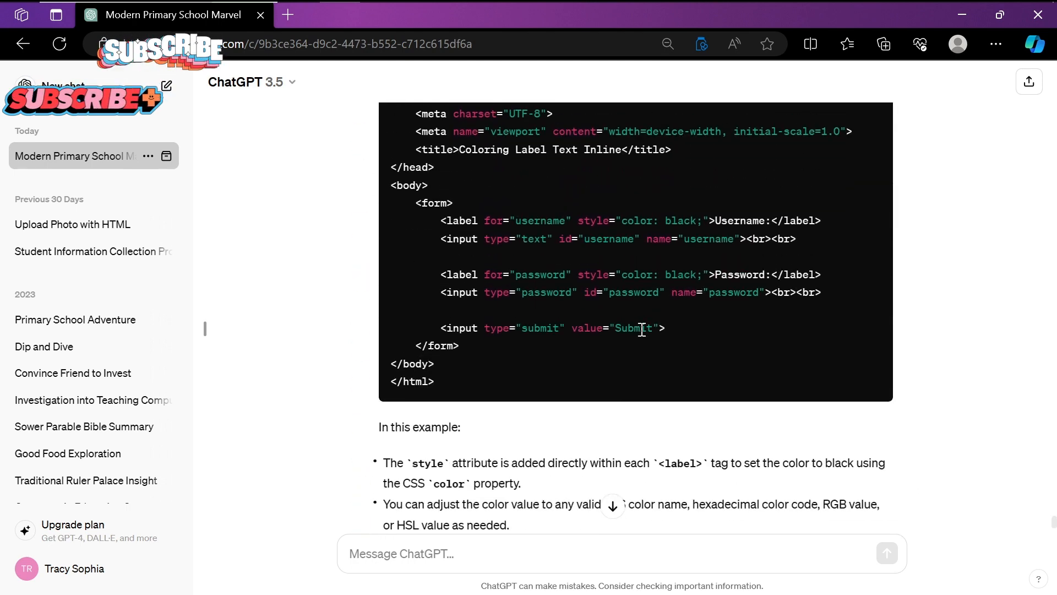
scroll(642, 329, up, 7)
scroll(642, 329, down, 6)
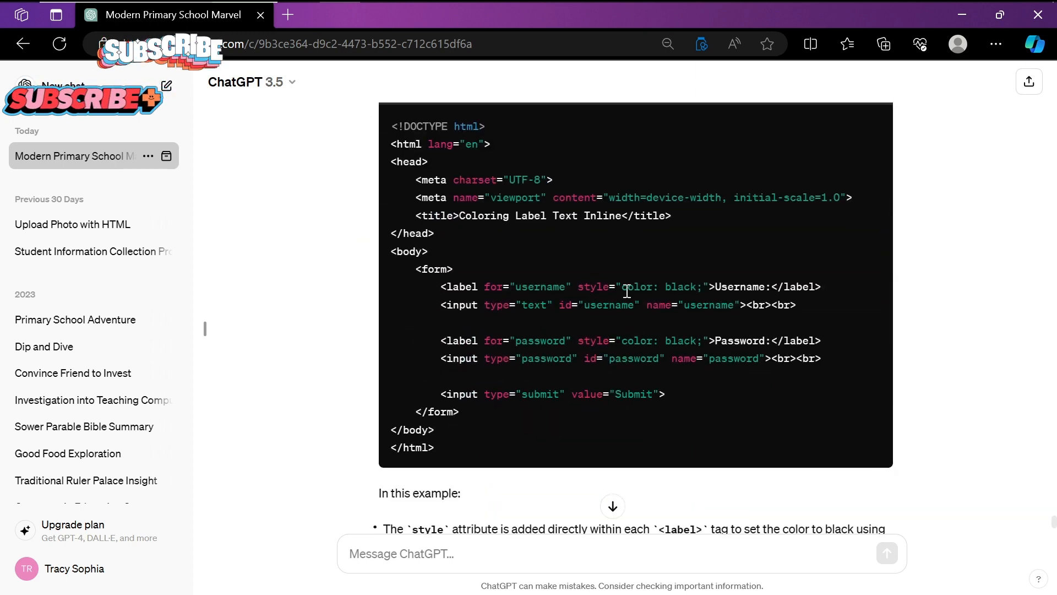
scroll(626, 291, up, 10)
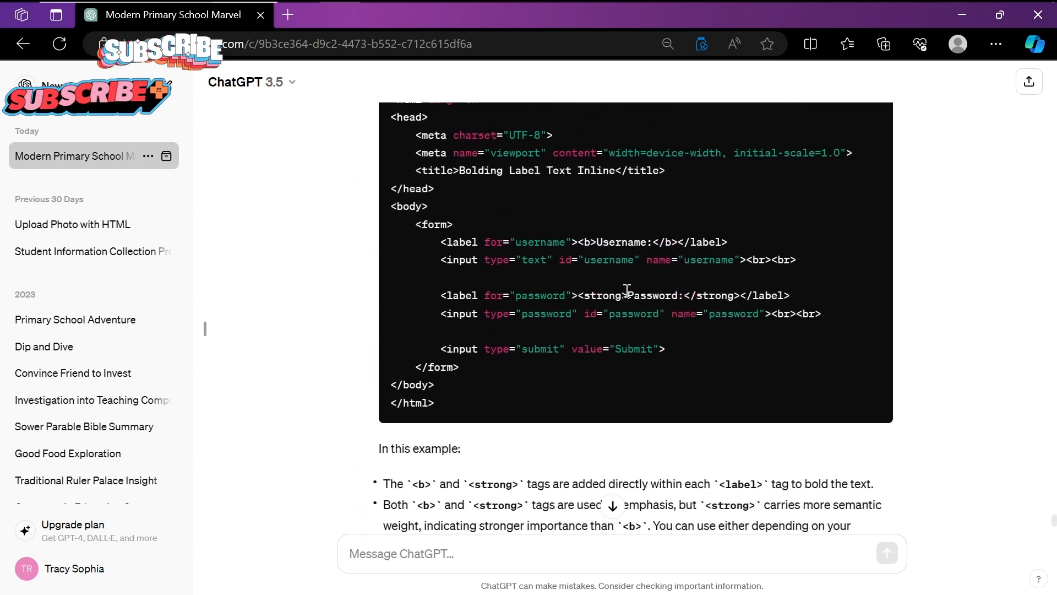
scroll(626, 291, up, 1)
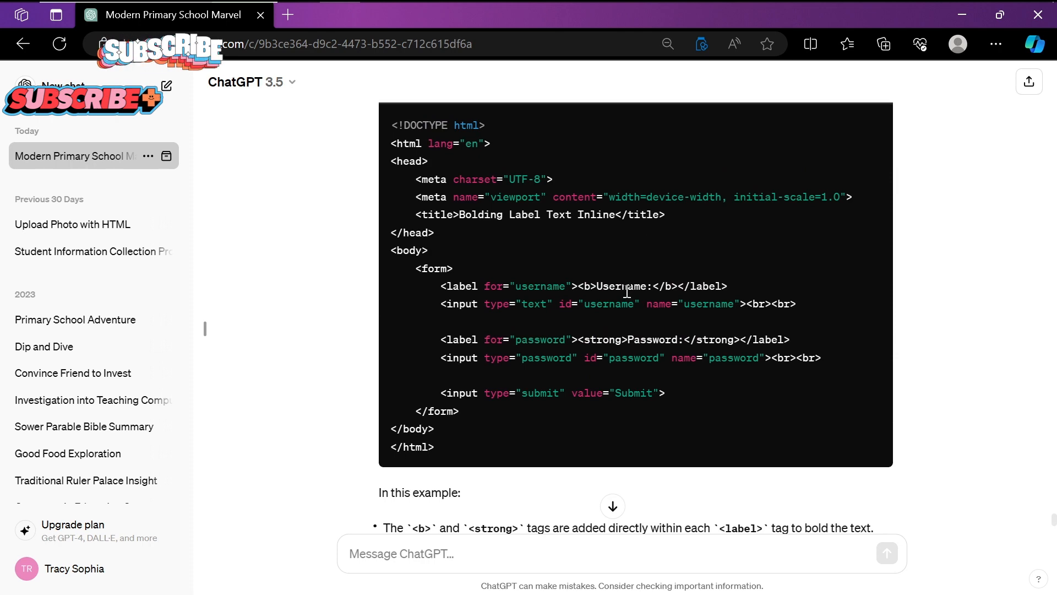
scroll(626, 291, up, 10)
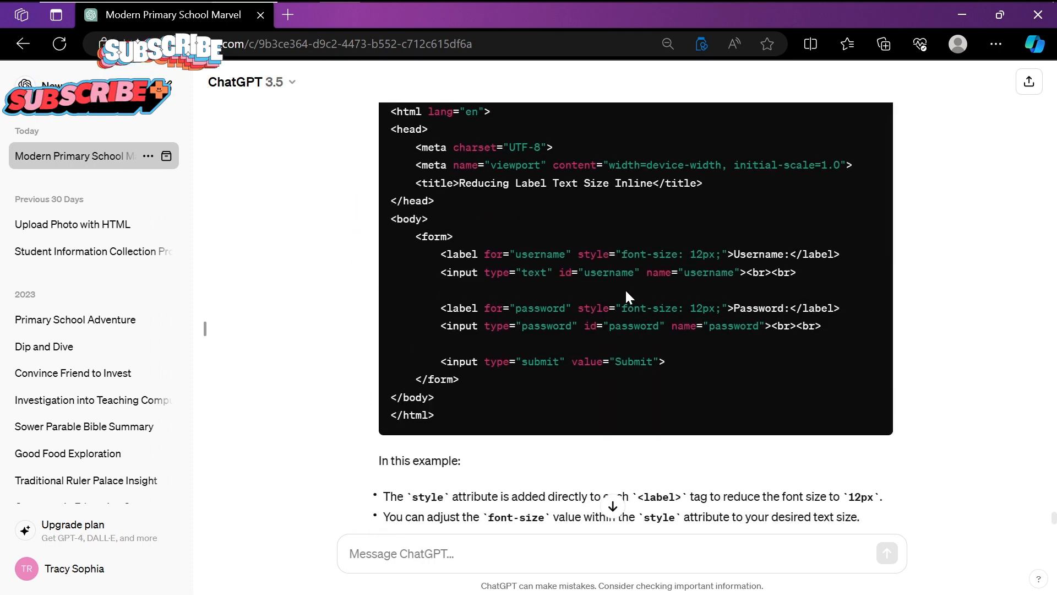
scroll(627, 292, up, 1)
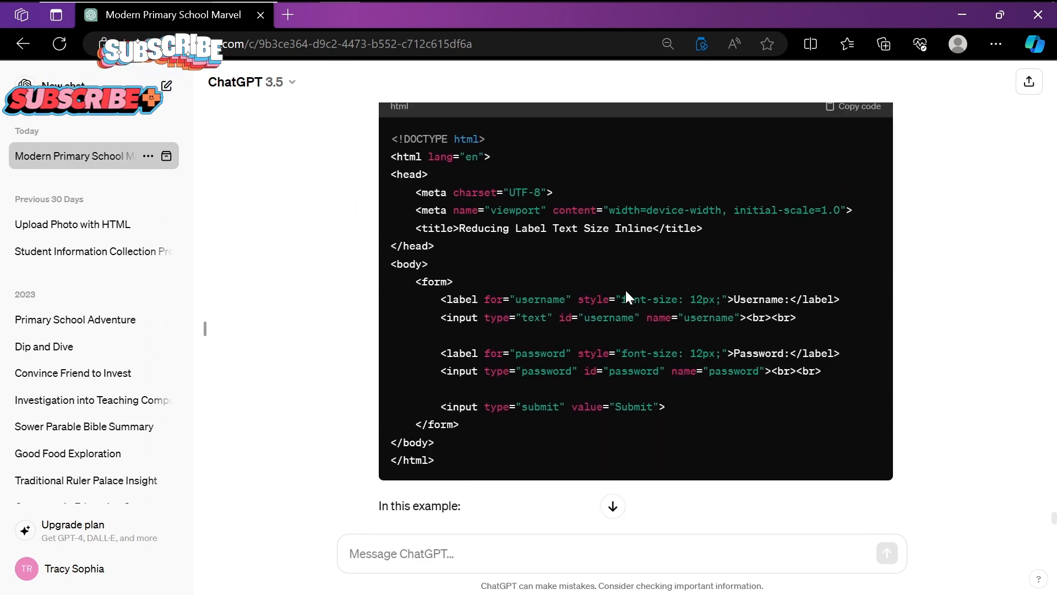
scroll(626, 290, up, 10)
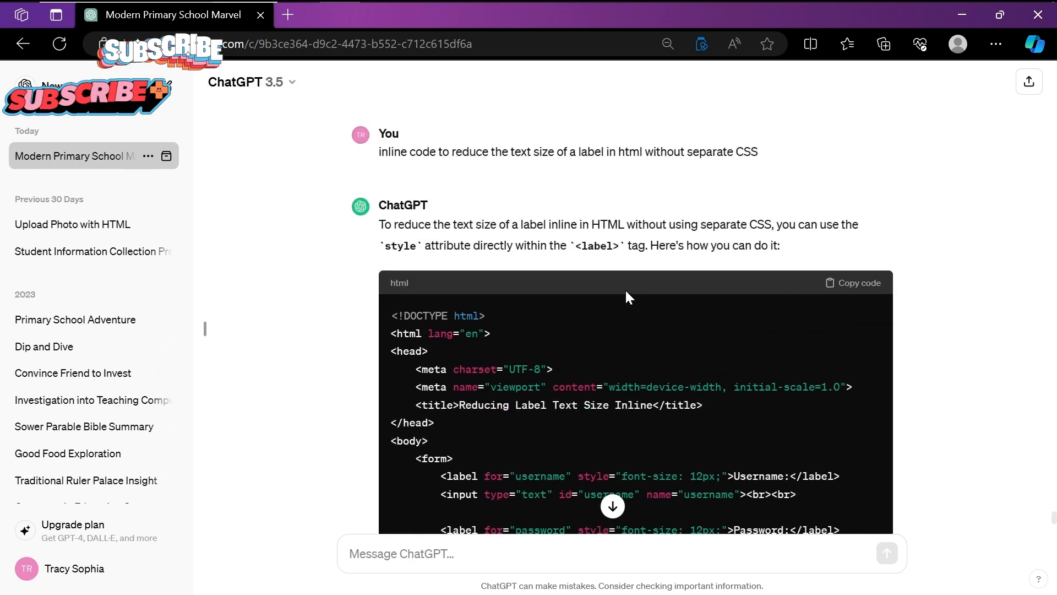